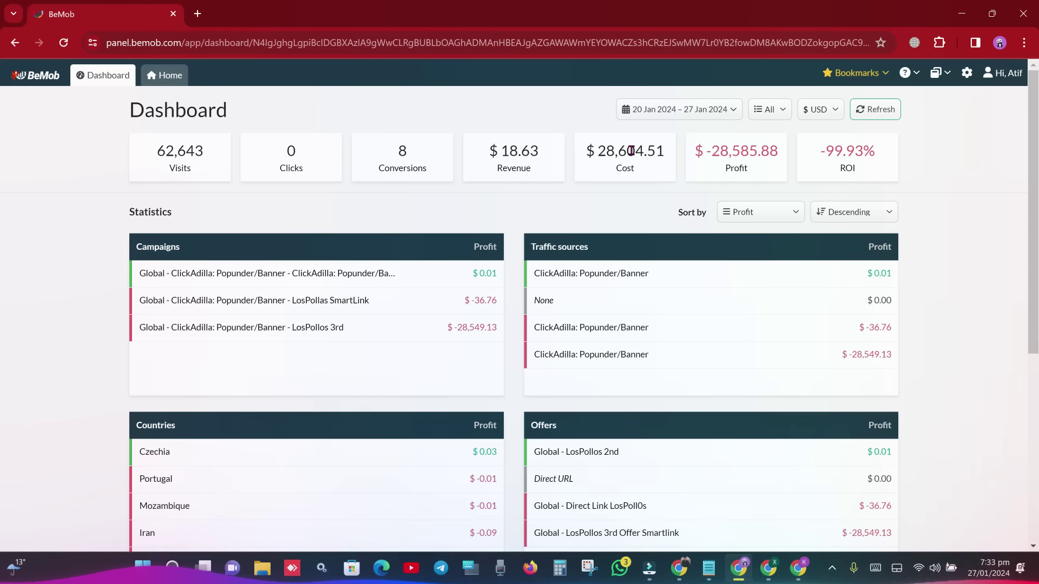
- Open BeMob's Countries report for 20–27 Jan 2024 through Home and Conversions
left_click_drag(594, 151, 660, 157)
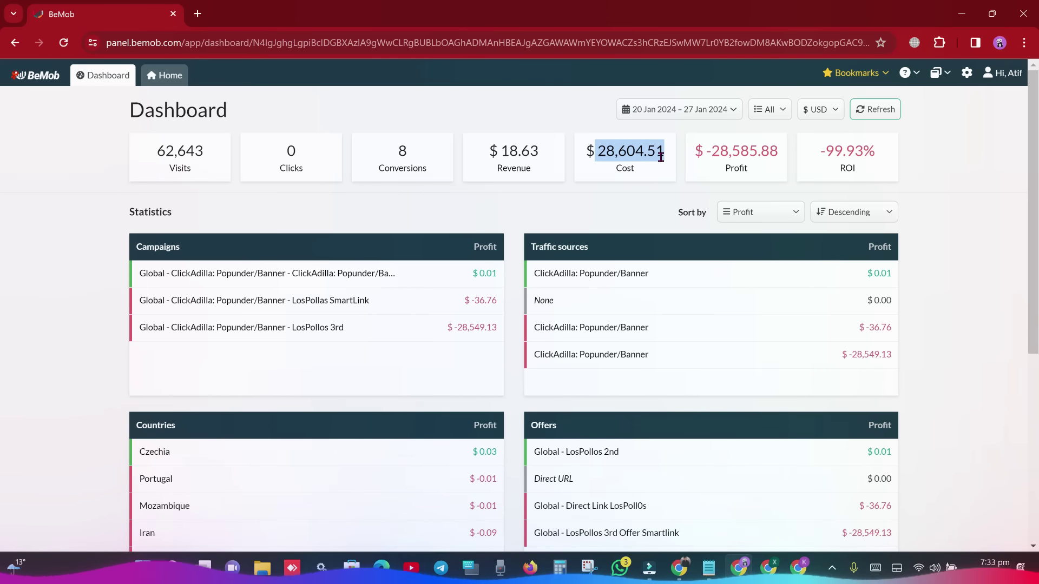
left_click(176, 75)
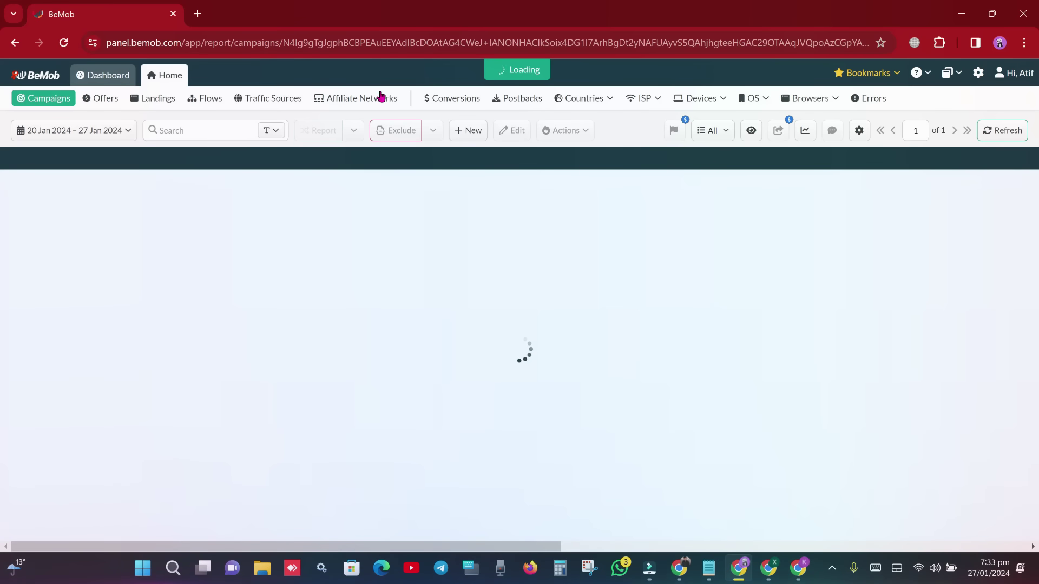
left_click(450, 99)
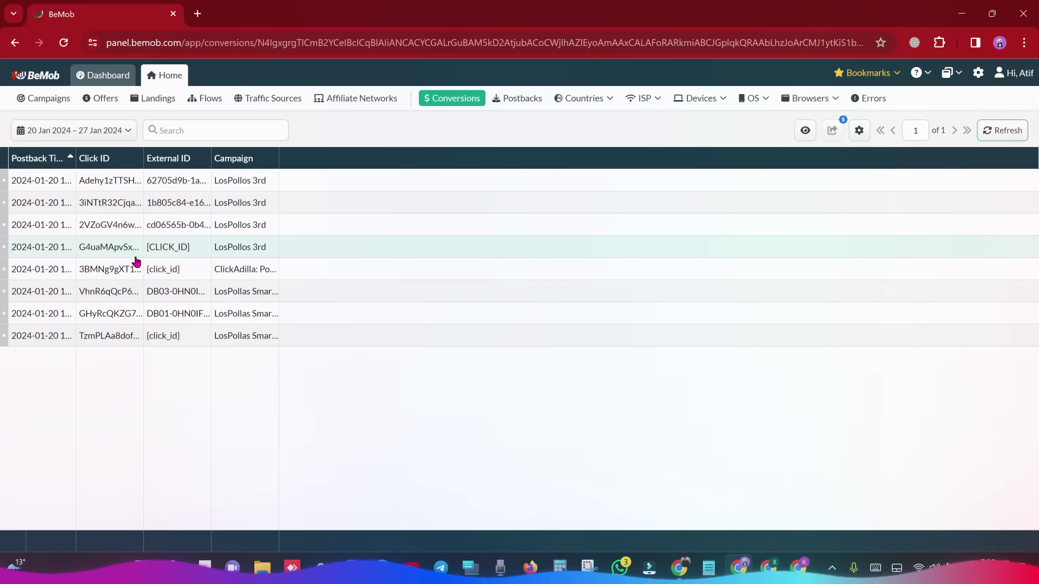
left_click(585, 100)
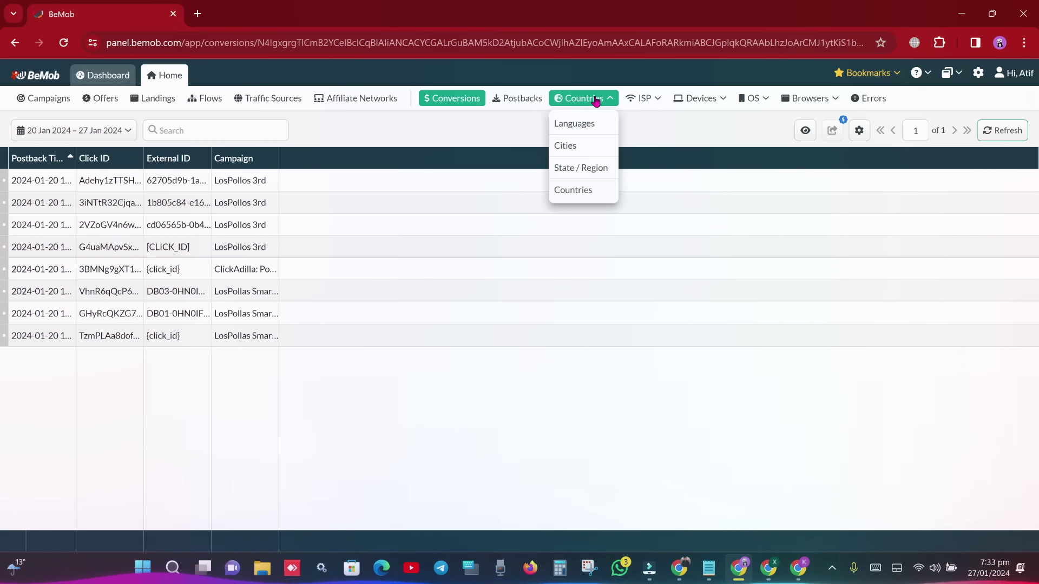
left_click(605, 190)
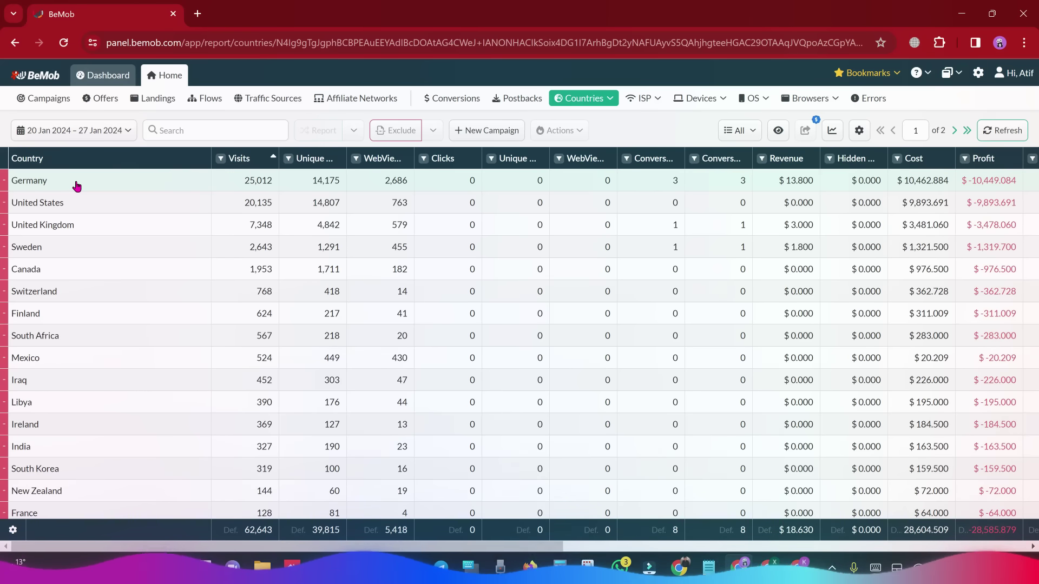
left_click(678, 572)
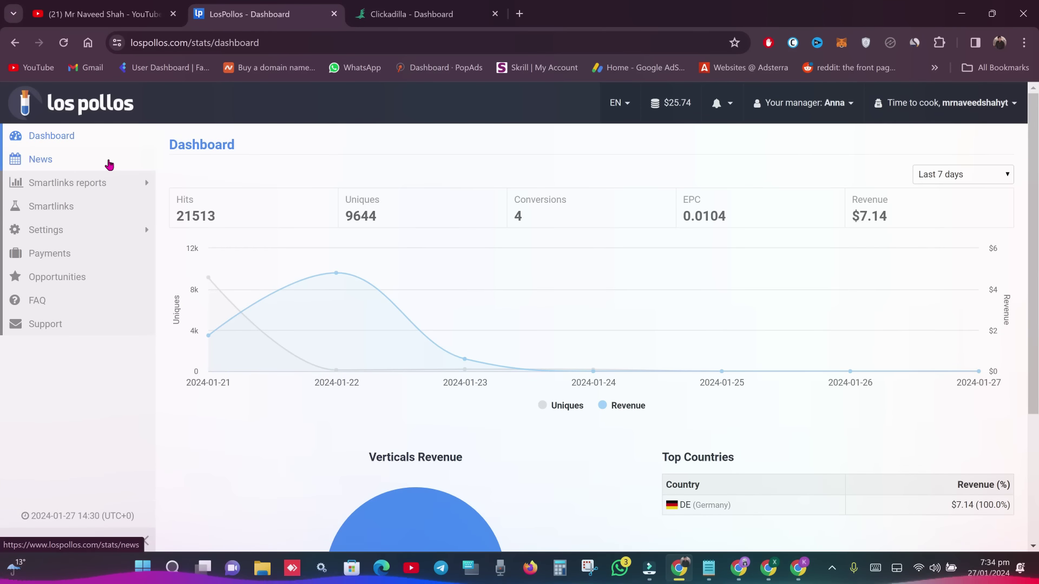
- Open LosPollos's Smartlinks By Day report (20–22 Jan: 8 conversions, $25.14), comparing with BeMob and Clickadilla
mouse_move(115, 187)
left_click(217, 180)
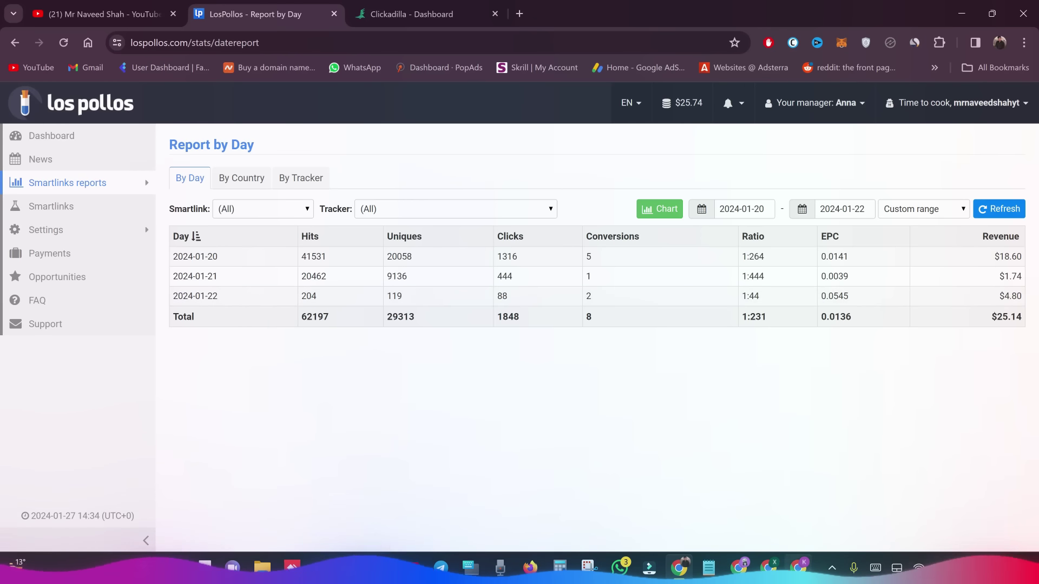
left_click(768, 568)
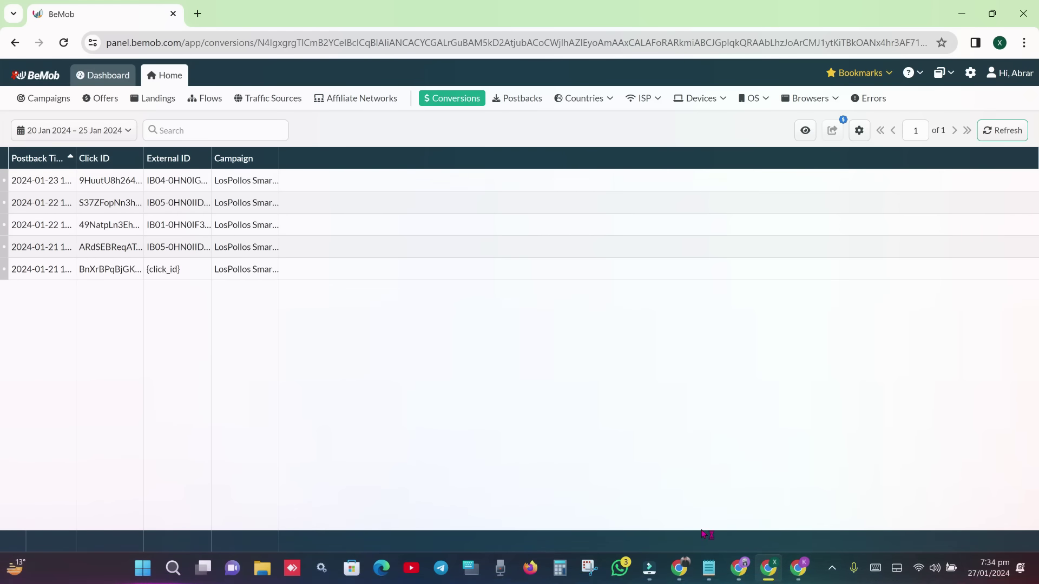
left_click(679, 568)
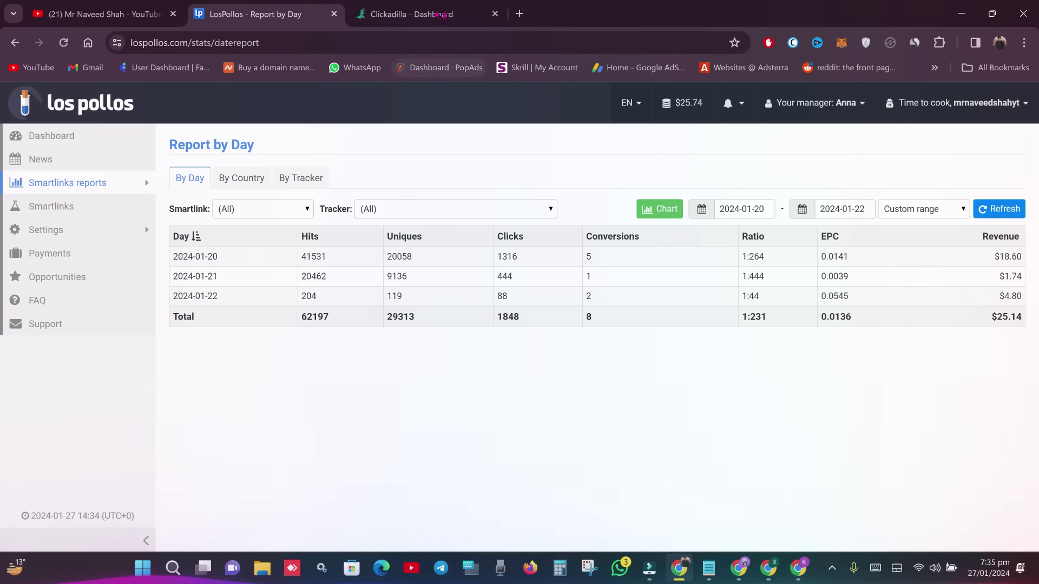
left_click(438, 15)
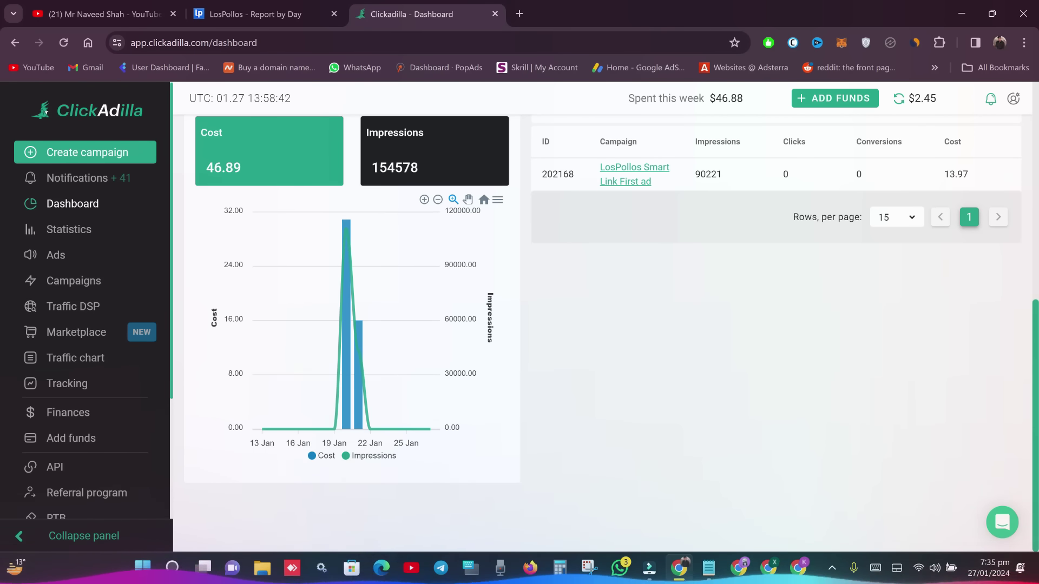
left_click(249, 13)
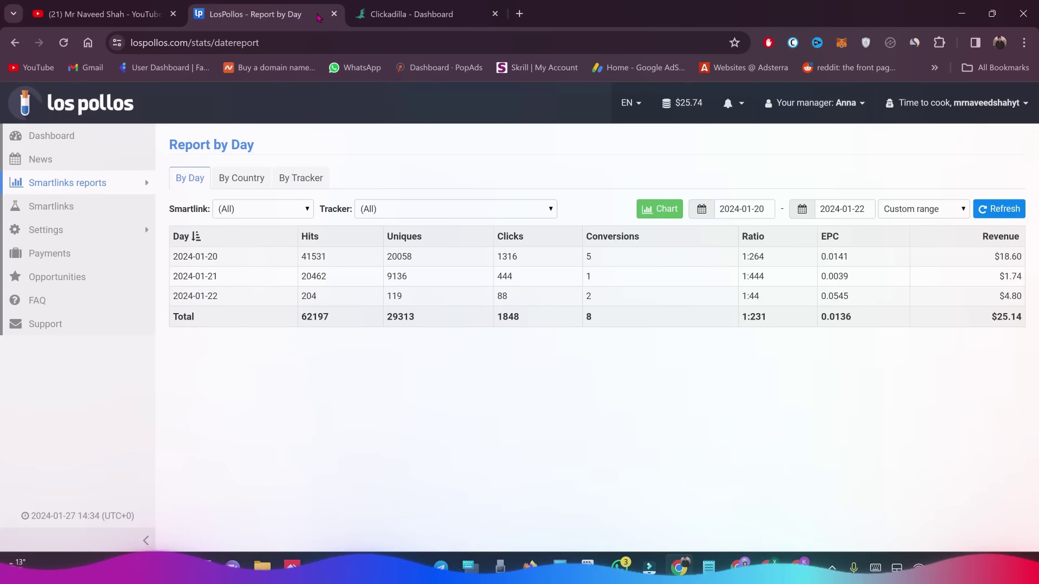
- From the Smartlinks list, open the Dating smartlink's Opportunities page ranking countries by eCPM
mouse_move(96, 219)
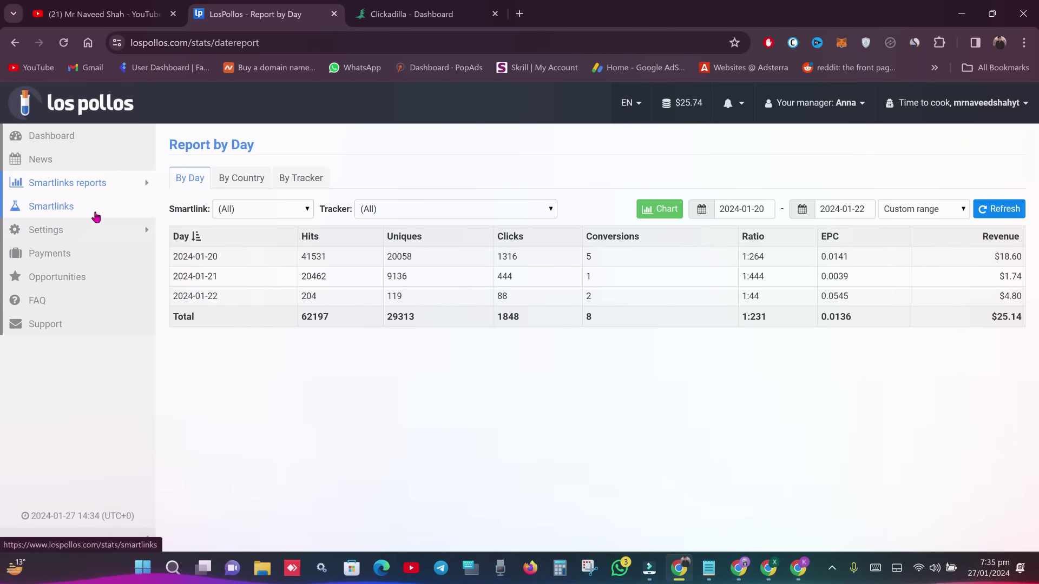
left_click(95, 213)
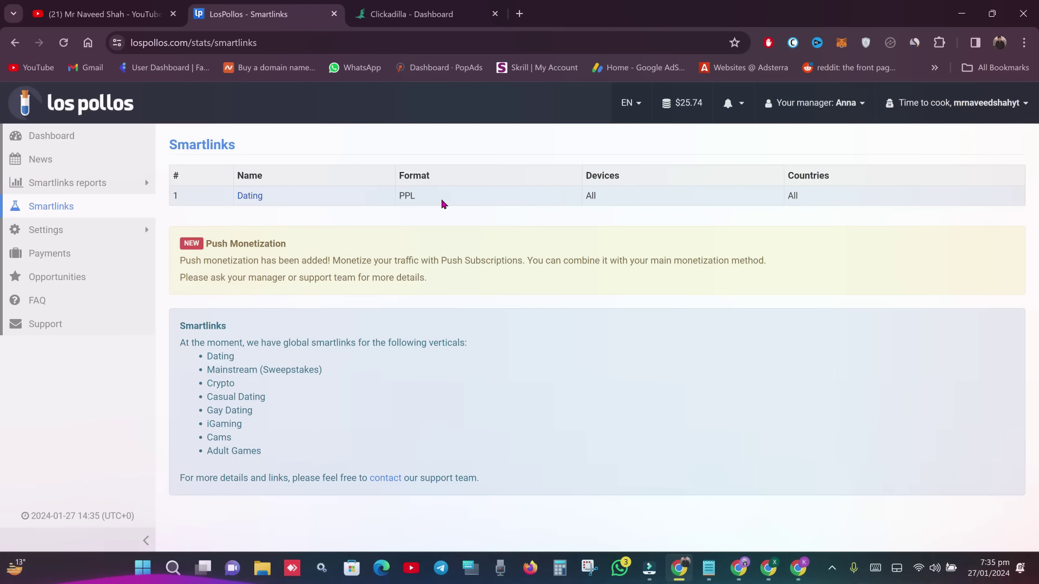
left_click(78, 278)
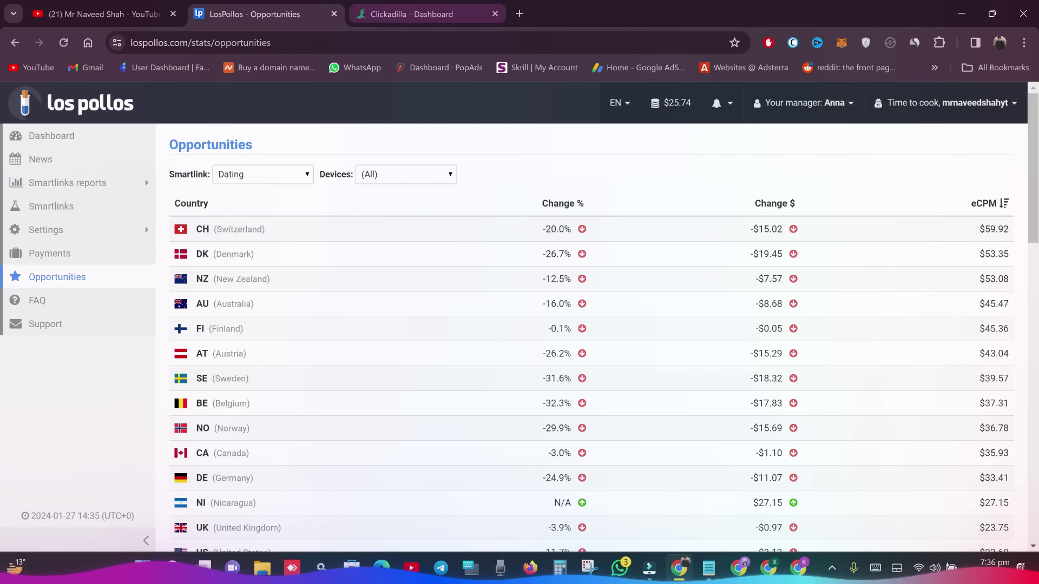
- After a glance at Clickadilla, go to the LosPollos Dashboard with last-7-days totals
left_click(411, 14)
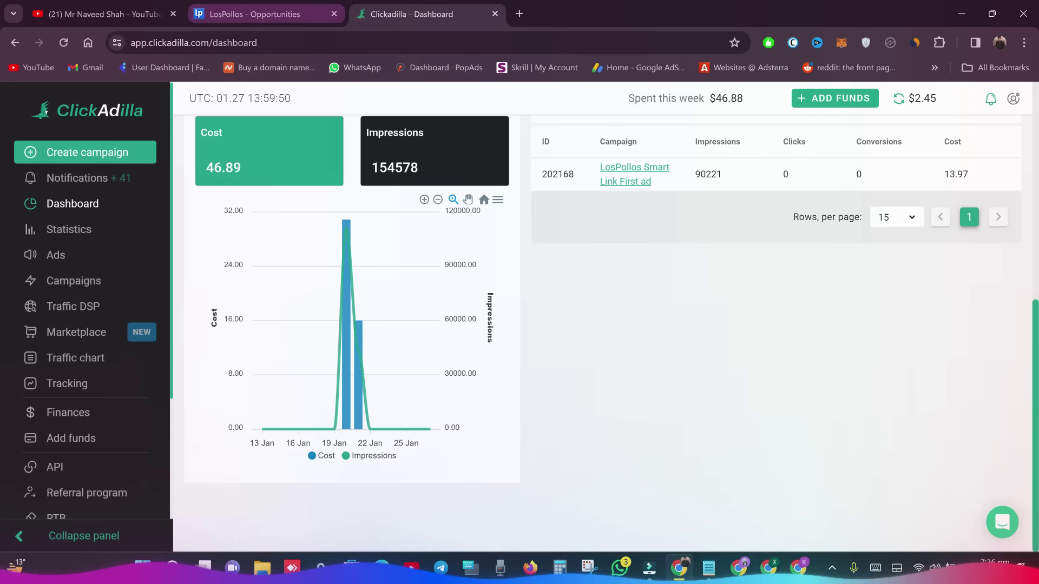
left_click(254, 14)
left_click(72, 144)
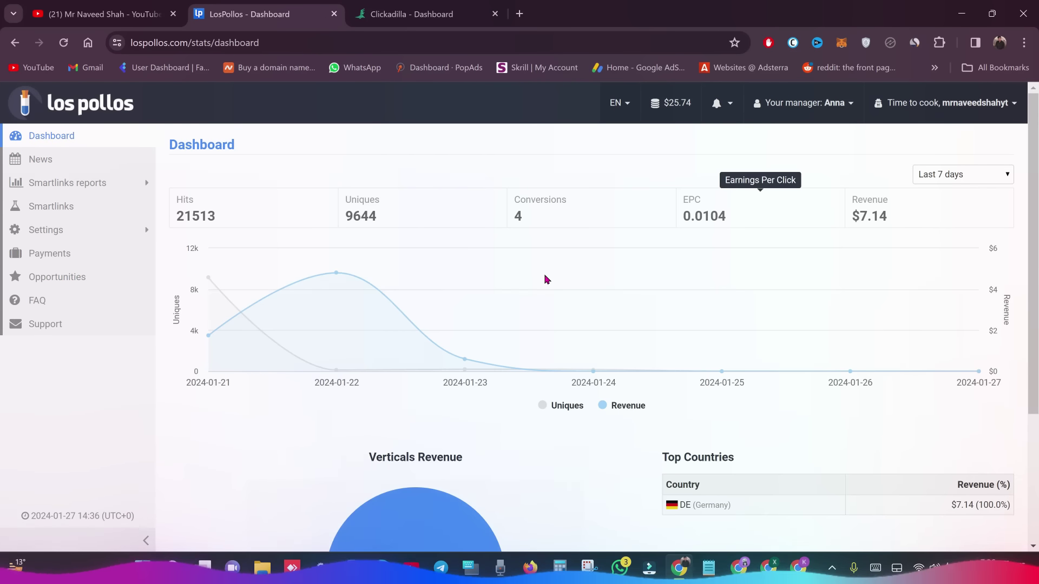
- Open the daily Smartlinks report and try a 27 Jan start date before reverting to 20 Jan
mouse_move(98, 187)
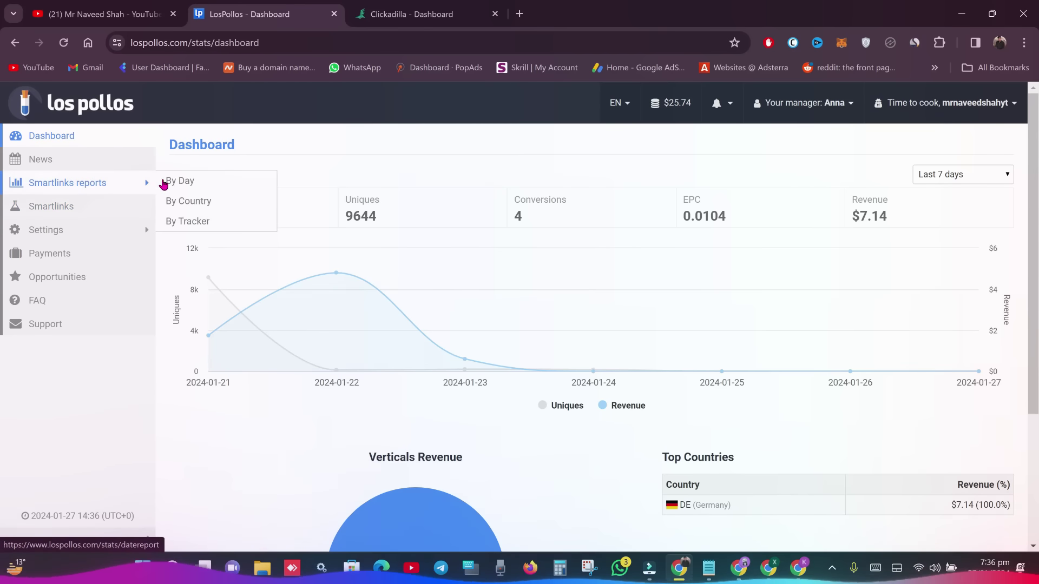
left_click(178, 180)
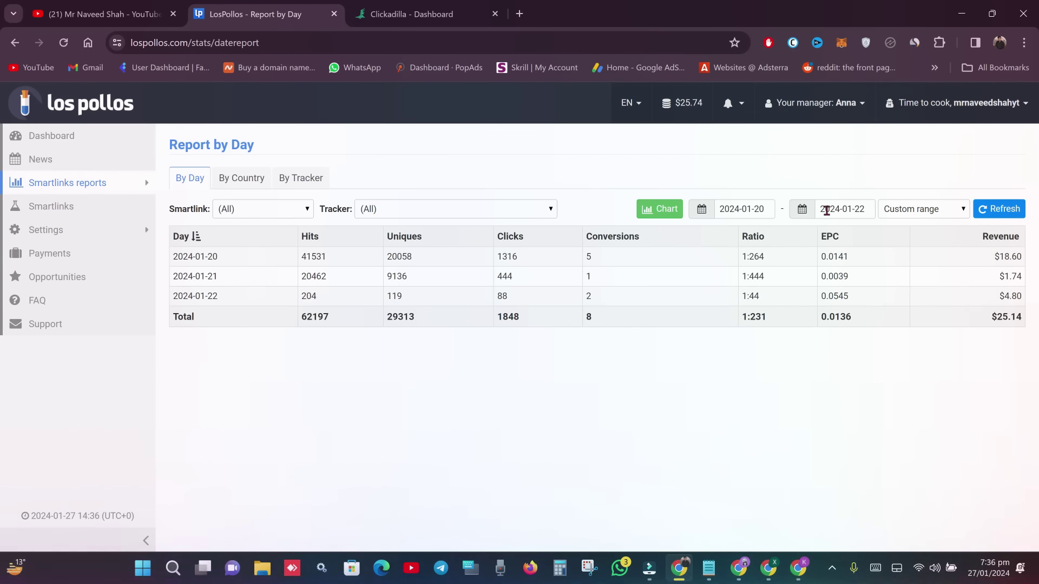
left_click(749, 213)
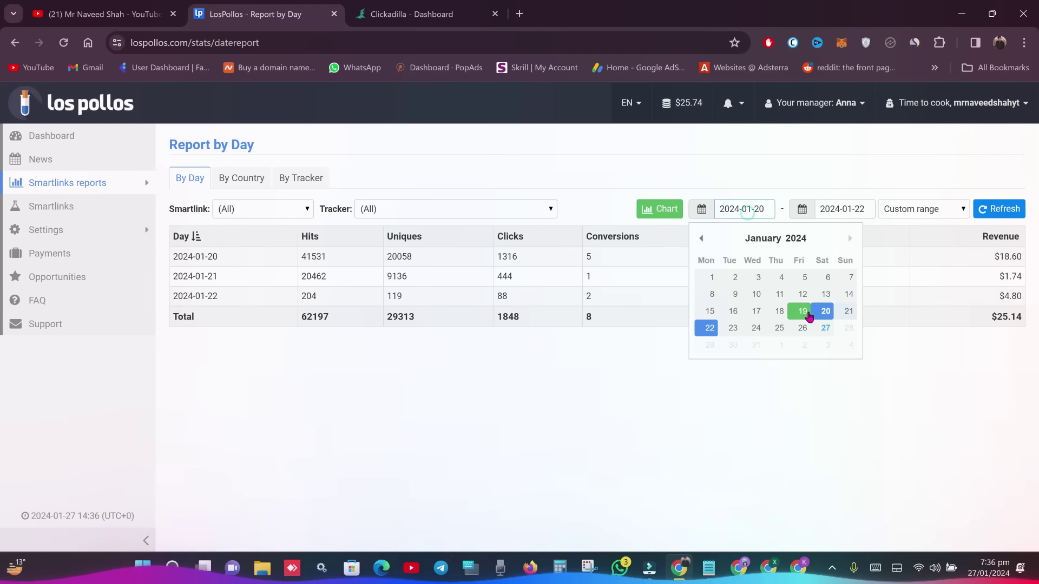
left_click(817, 333)
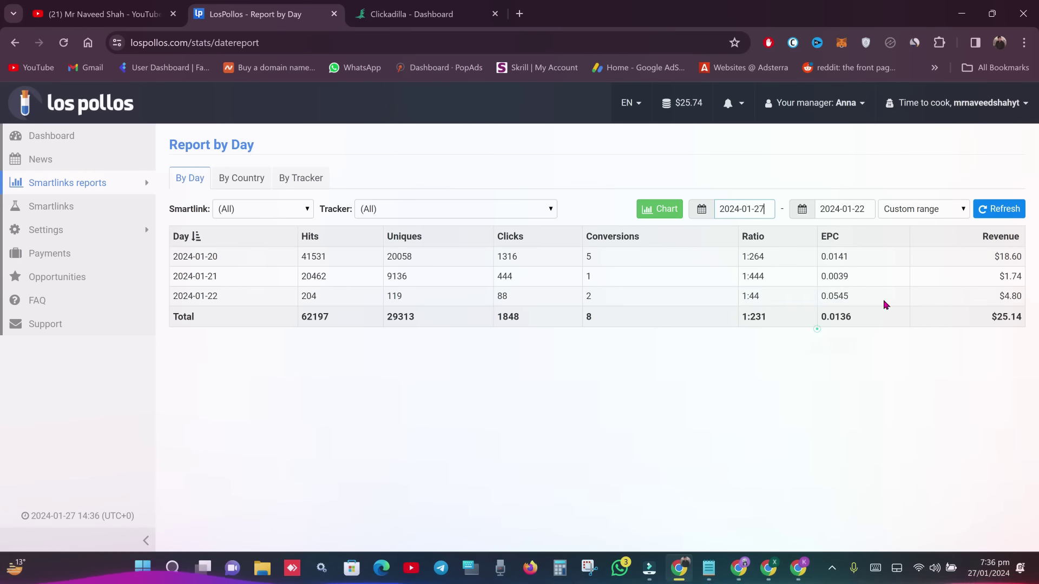
left_click(997, 214)
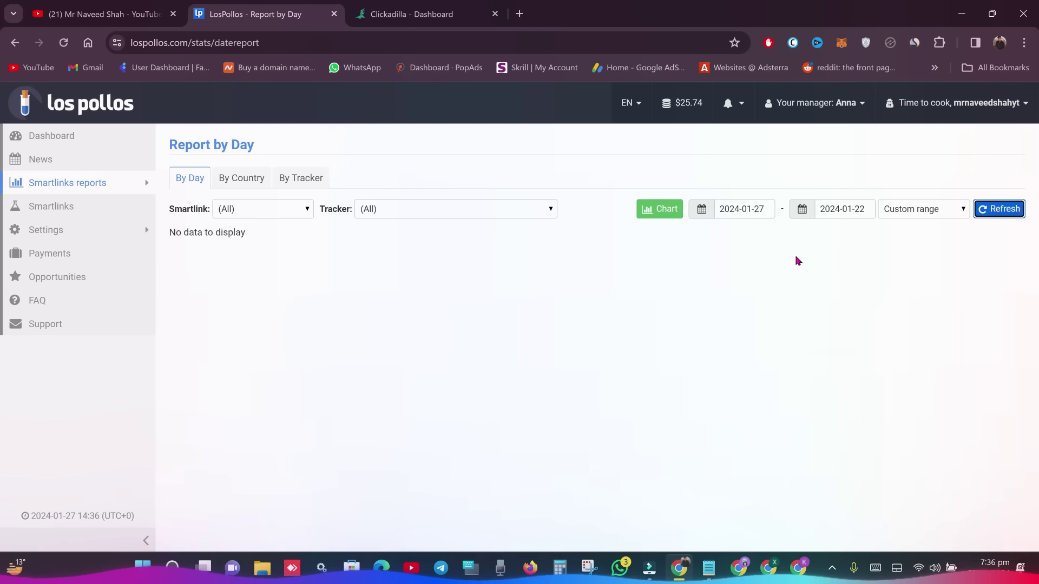
left_click(759, 210)
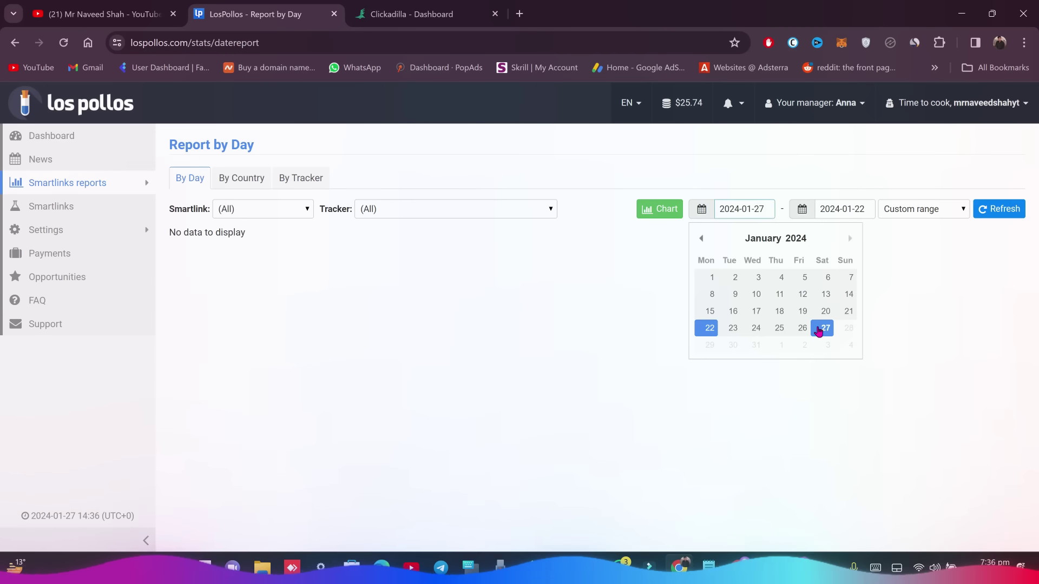
left_click(825, 314)
left_click(1006, 217)
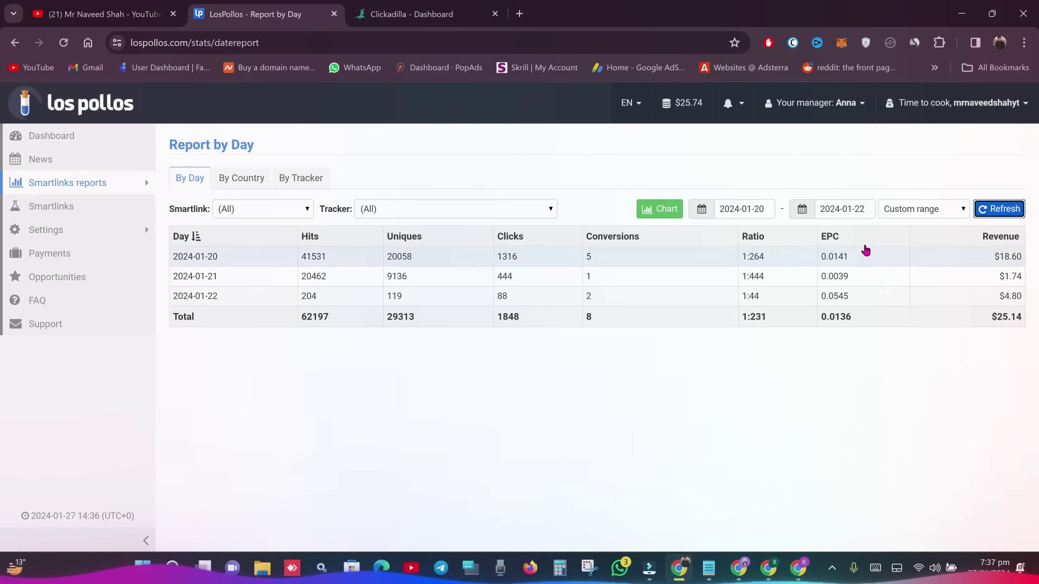
- Set the report range to 2024-01-20 through 2024-01-27 and refresh it
left_click(758, 208)
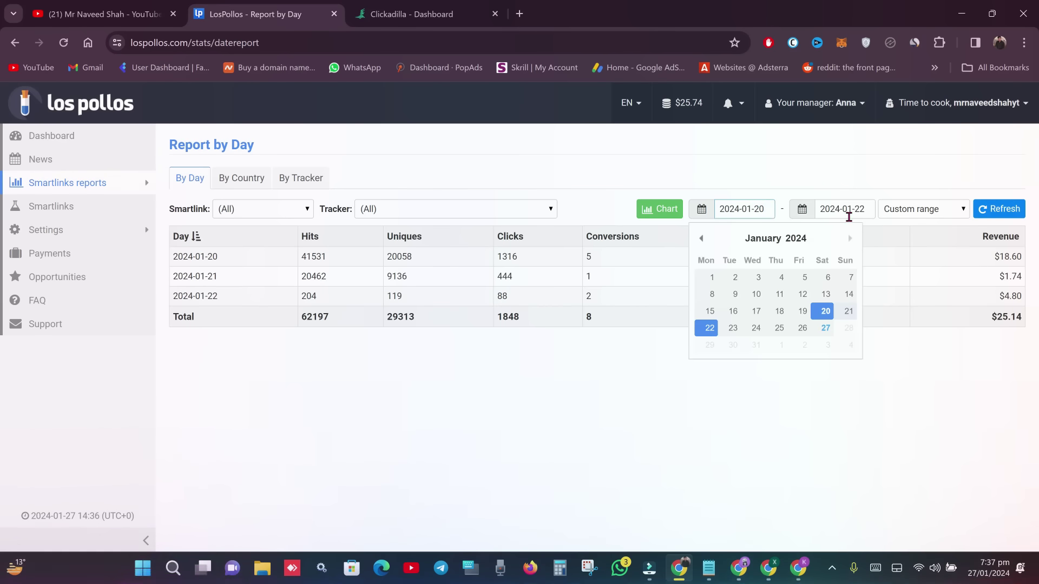
left_click(746, 206)
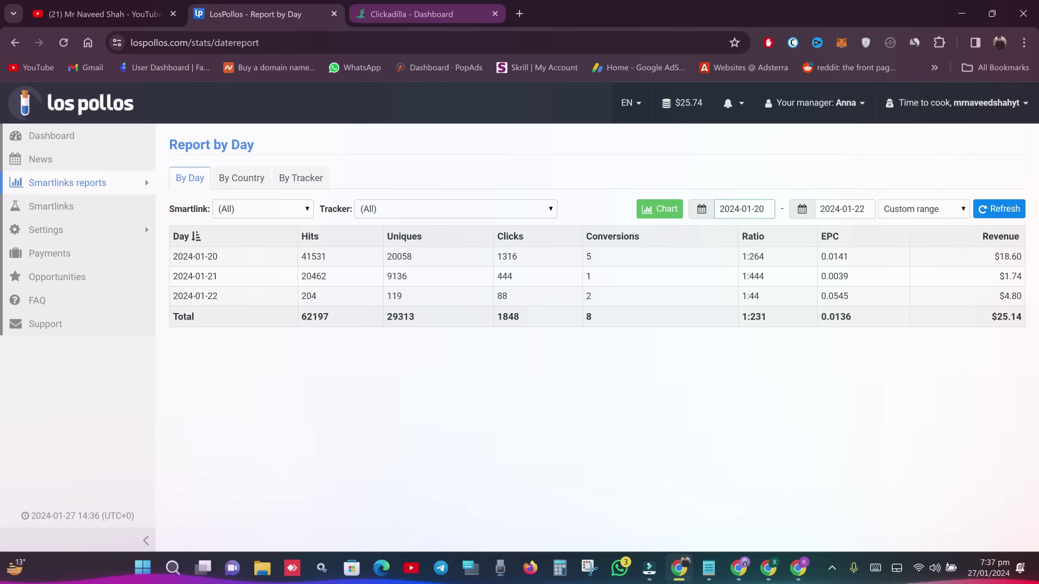
left_click(411, 13)
left_click(259, 13)
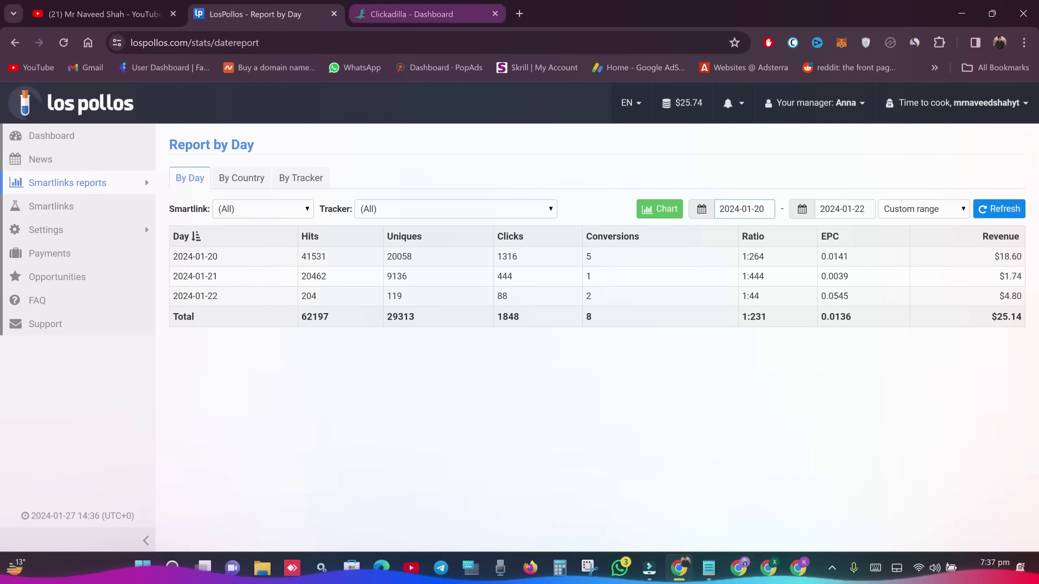
left_click(460, 16)
left_click(325, 16)
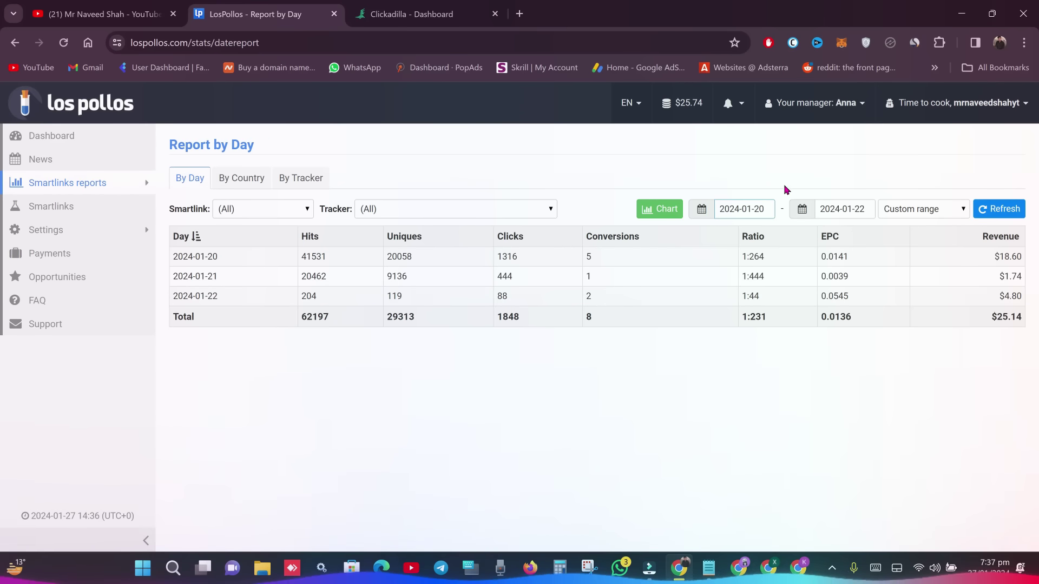
left_click(759, 209)
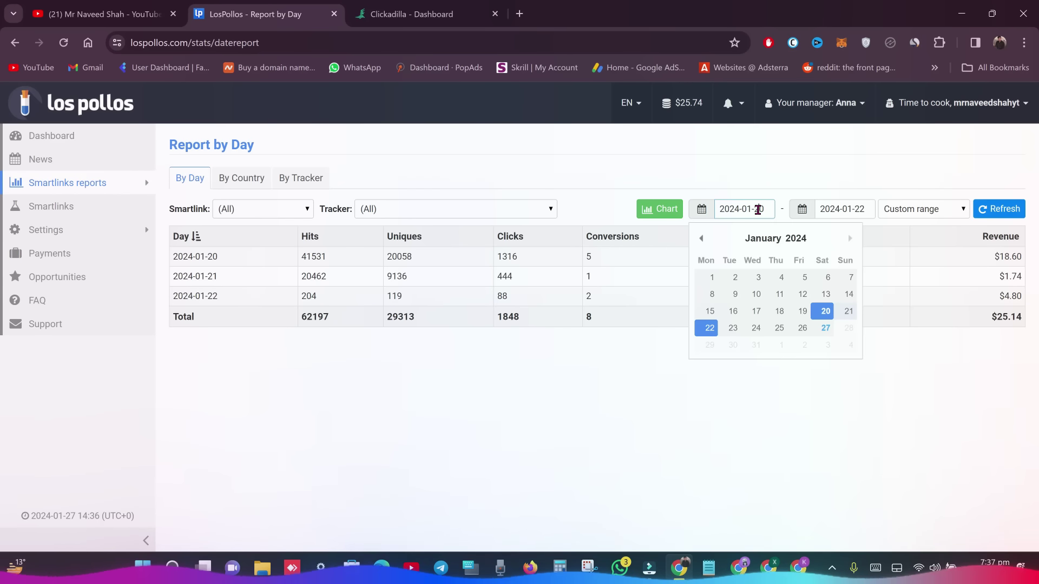
left_click(826, 315)
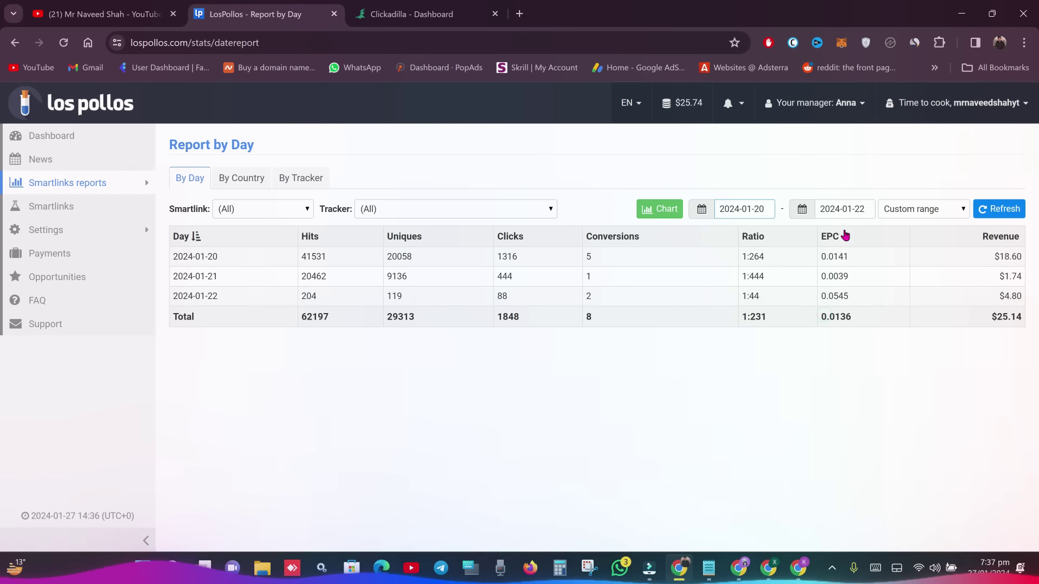
left_click(844, 210)
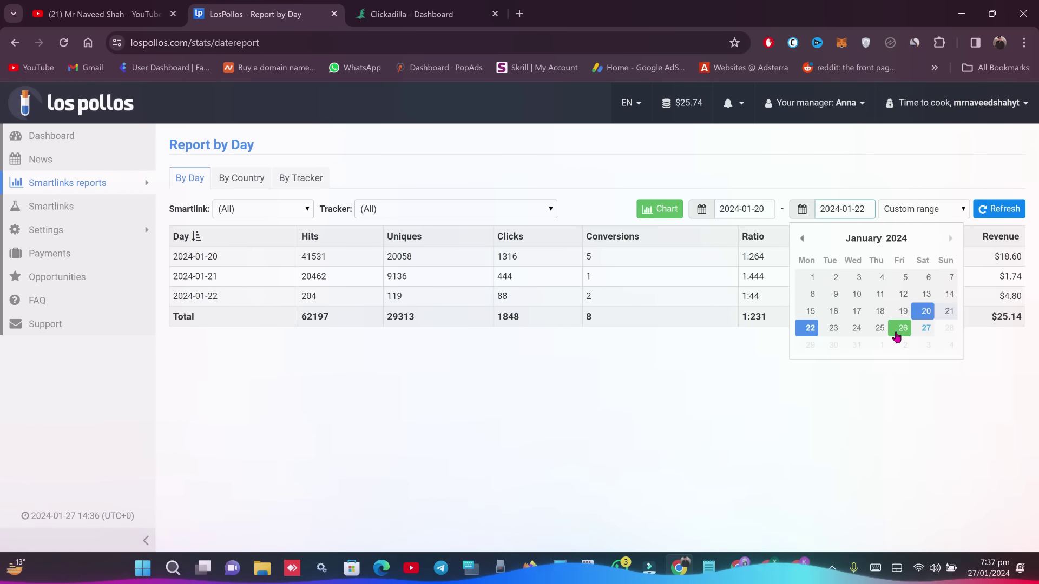
left_click(926, 328)
left_click(999, 210)
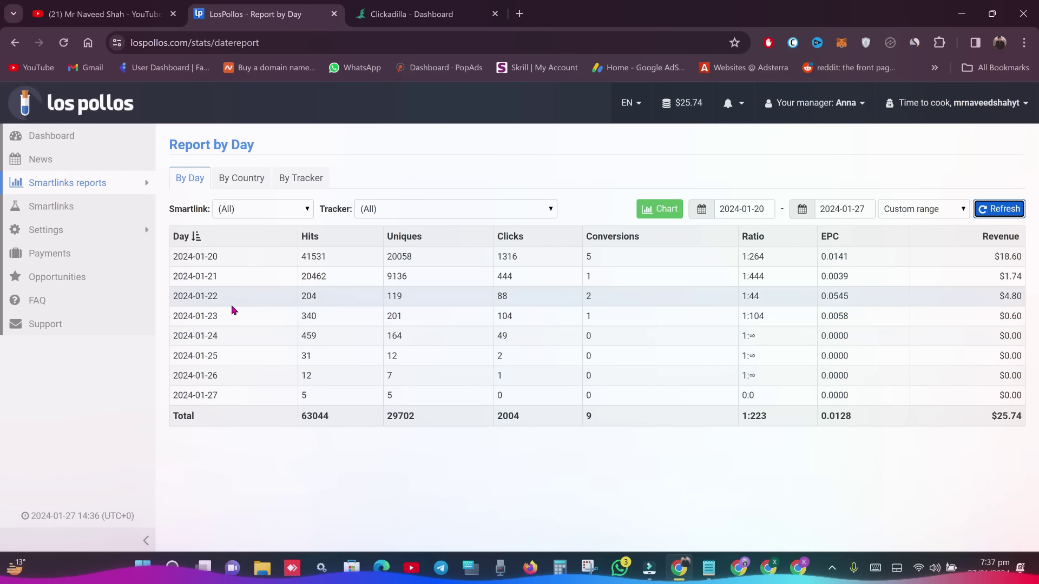
left_click(411, 14)
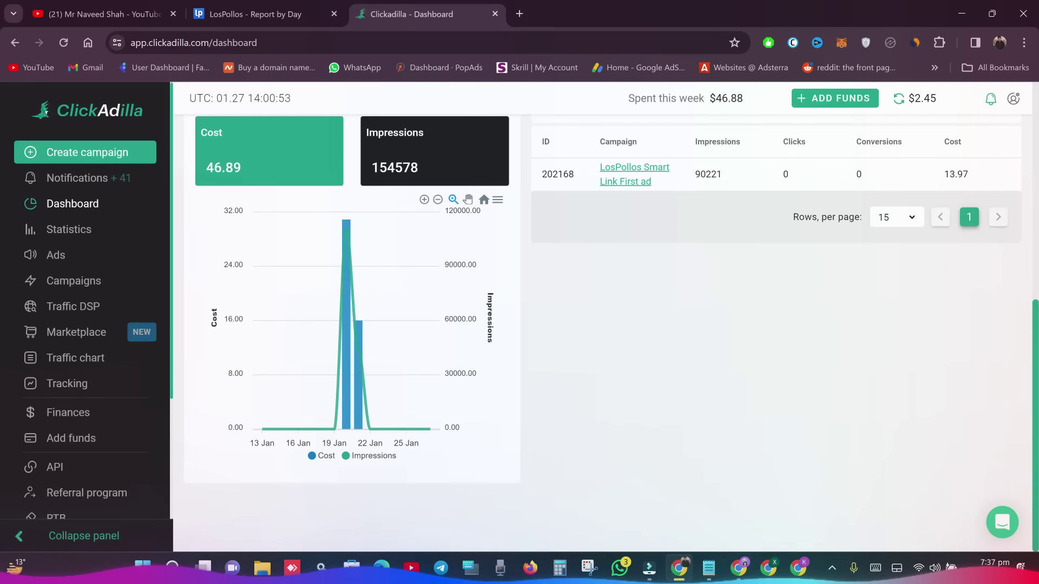
left_click(260, 14)
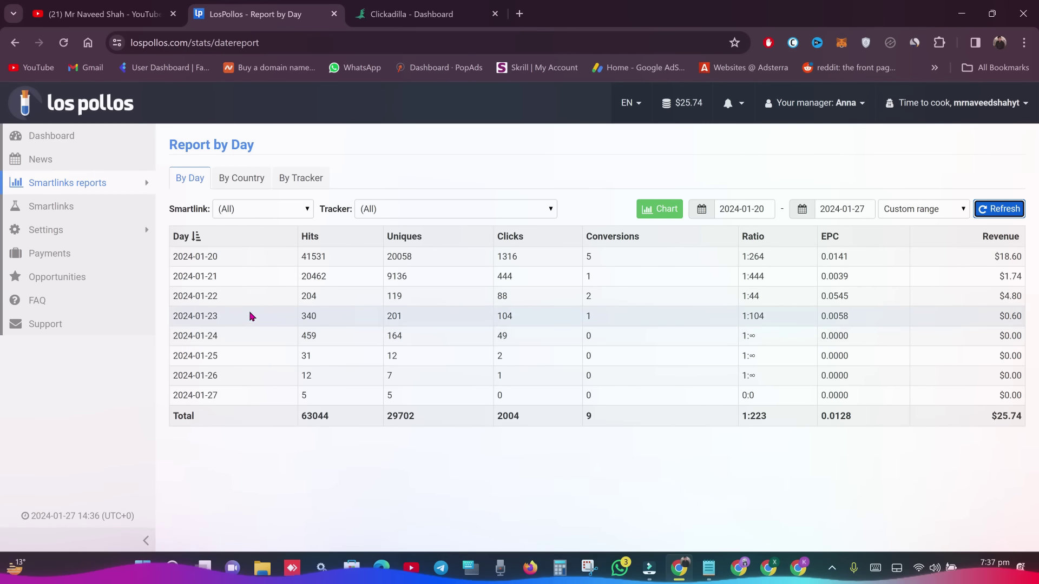
left_click_drag(230, 319, 1010, 334)
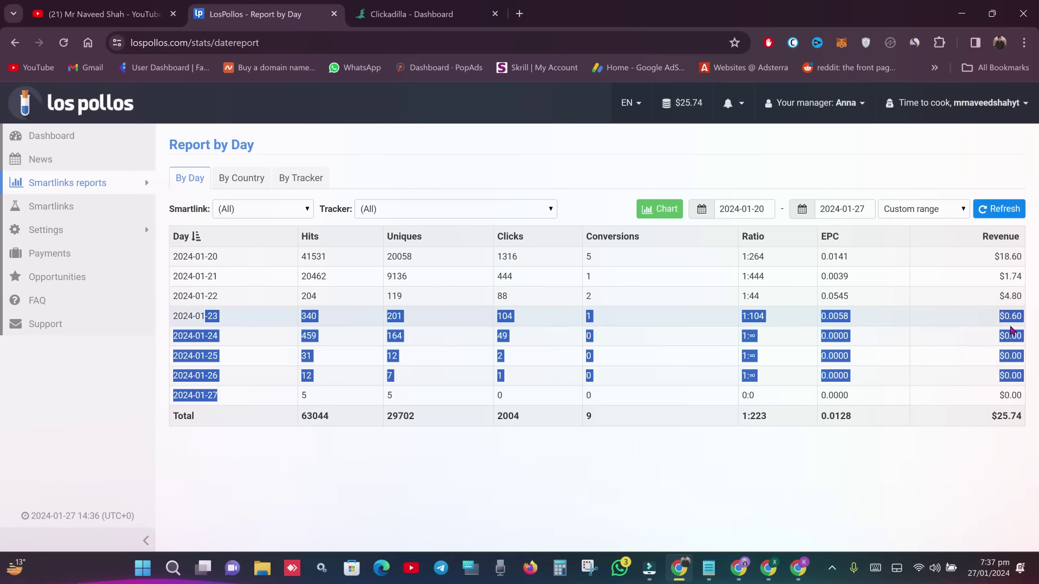
double_click(223, 319)
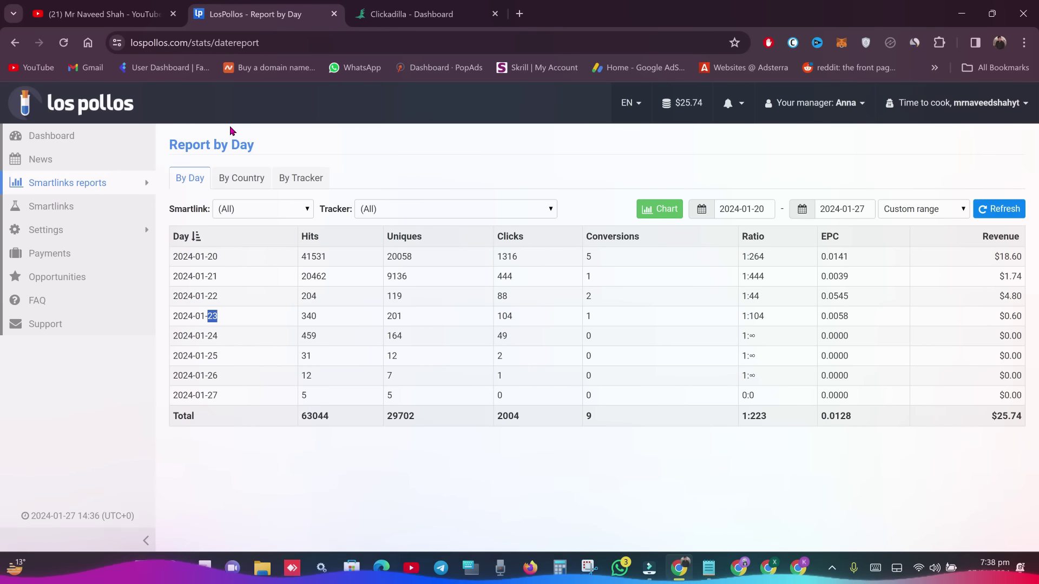
- Load mylead.global/panel in a new tab and place it beside the LosPollos tab
left_click(519, 14)
type("my")
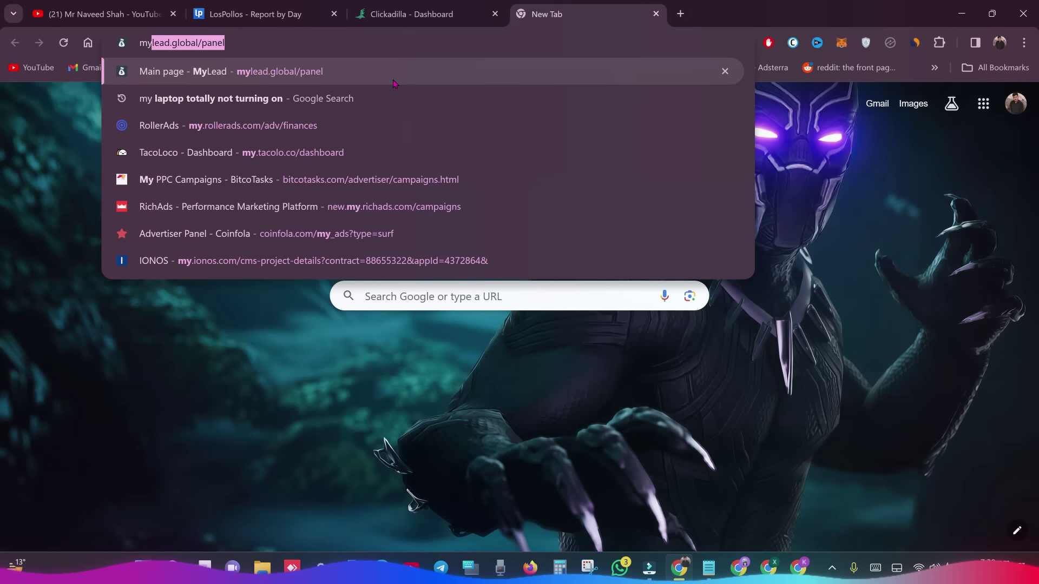
key("Return")
left_click_drag(520, 11, 378, 13)
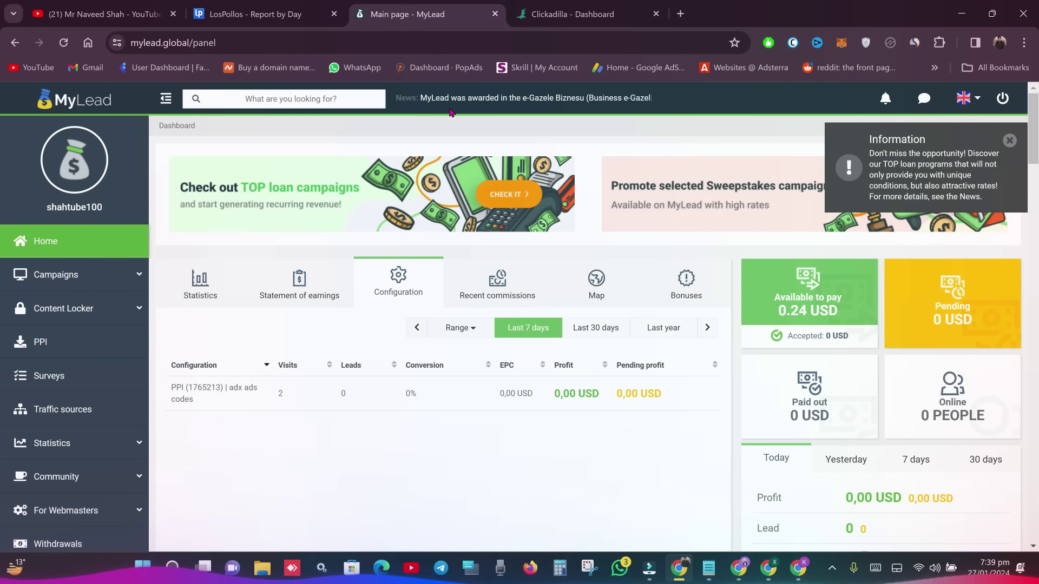
- Open MyLead's List of Campaigns and dismiss the loan campaigns announcement
key("ctrl+shift+Tab")
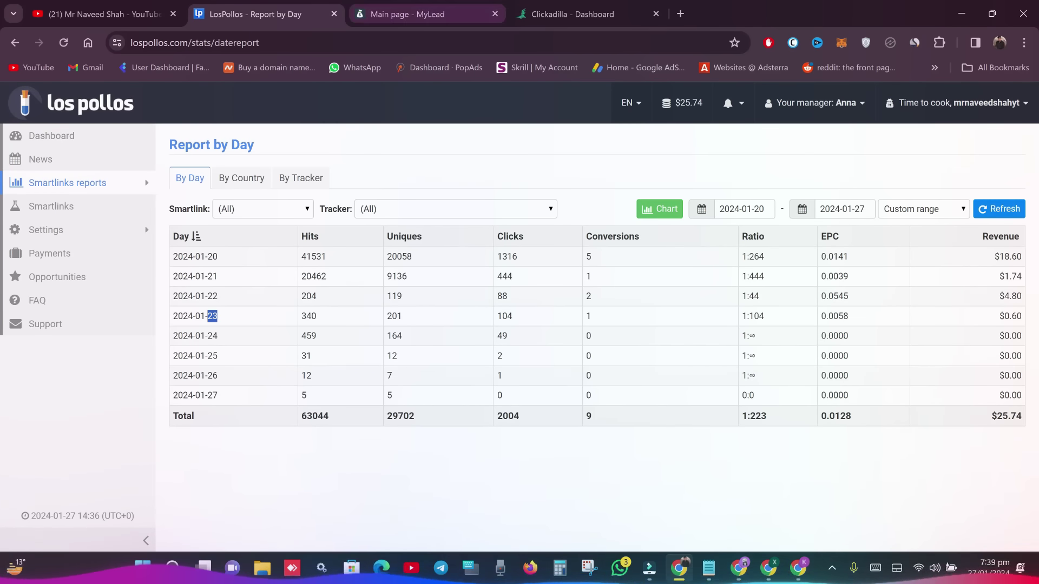
key("ctrl+Tab")
key("ctrl+shift+Tab")
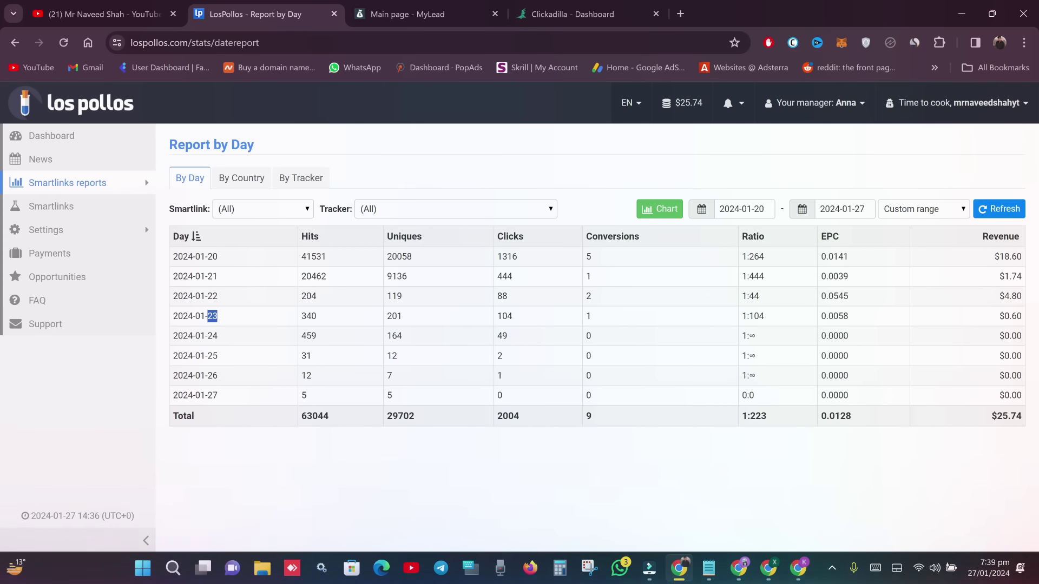
key("ctrl+Tab")
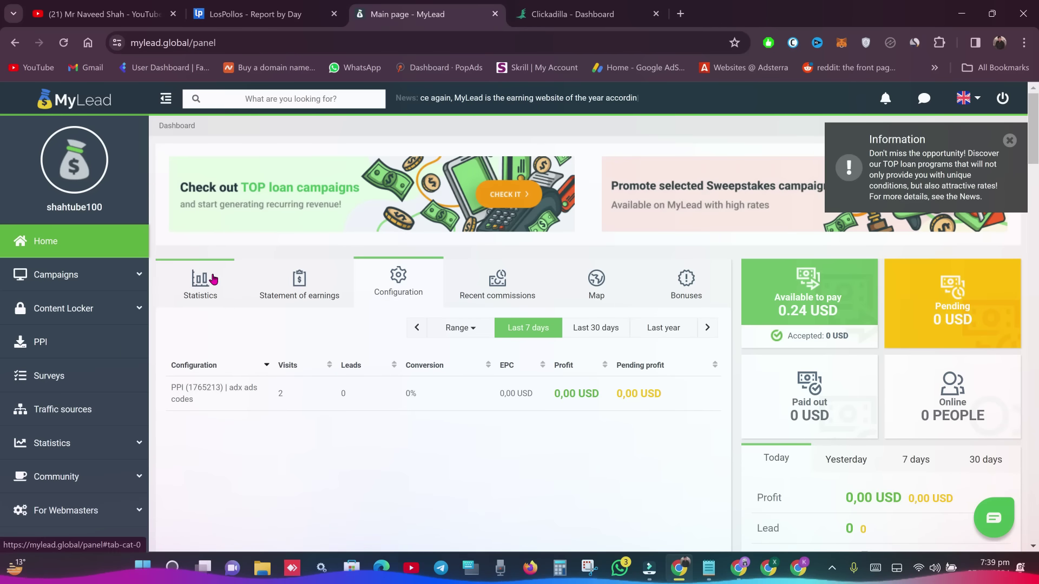
left_click(105, 288)
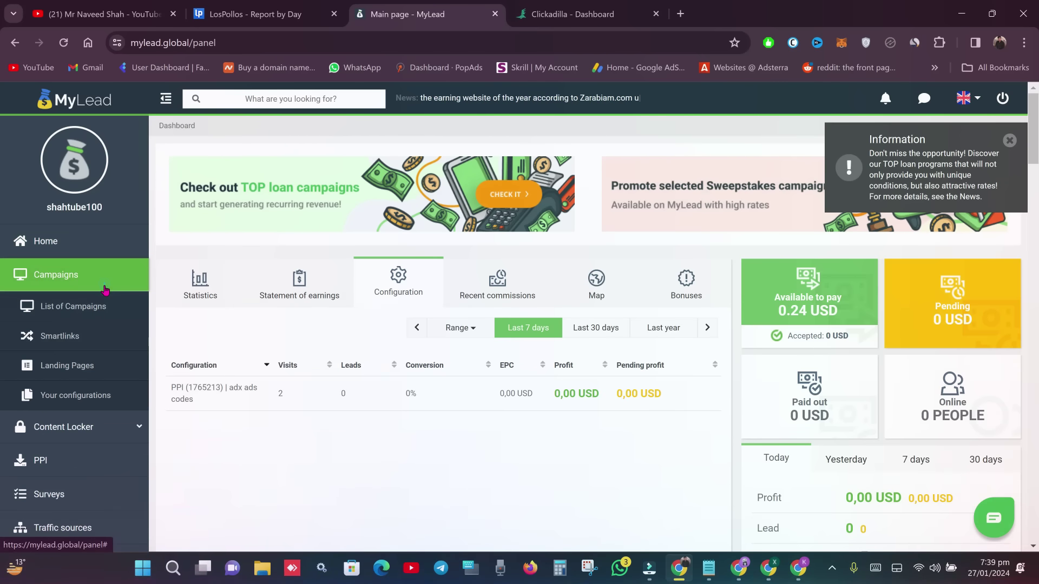
left_click(93, 335)
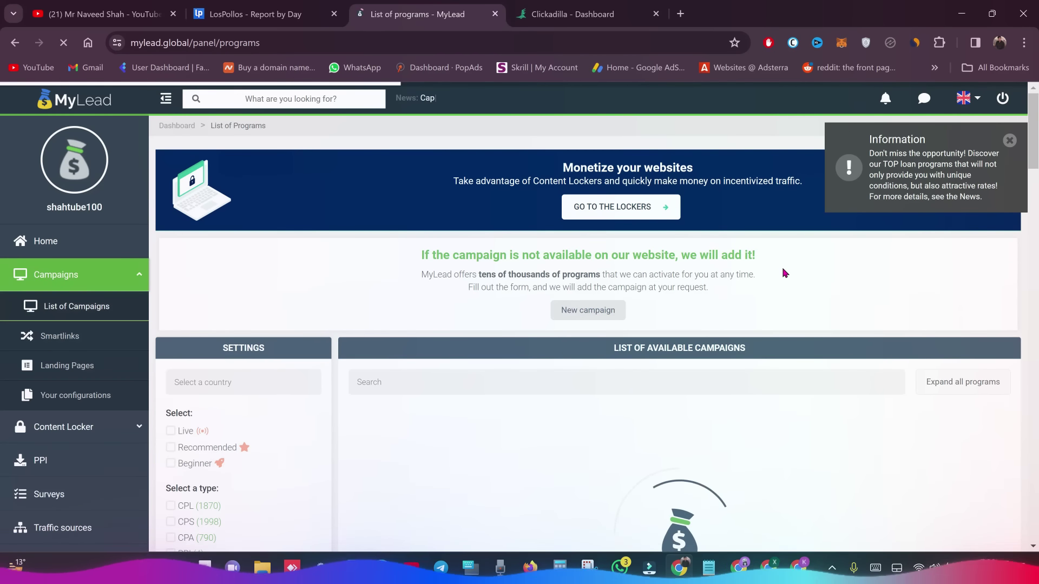
left_click(1015, 151)
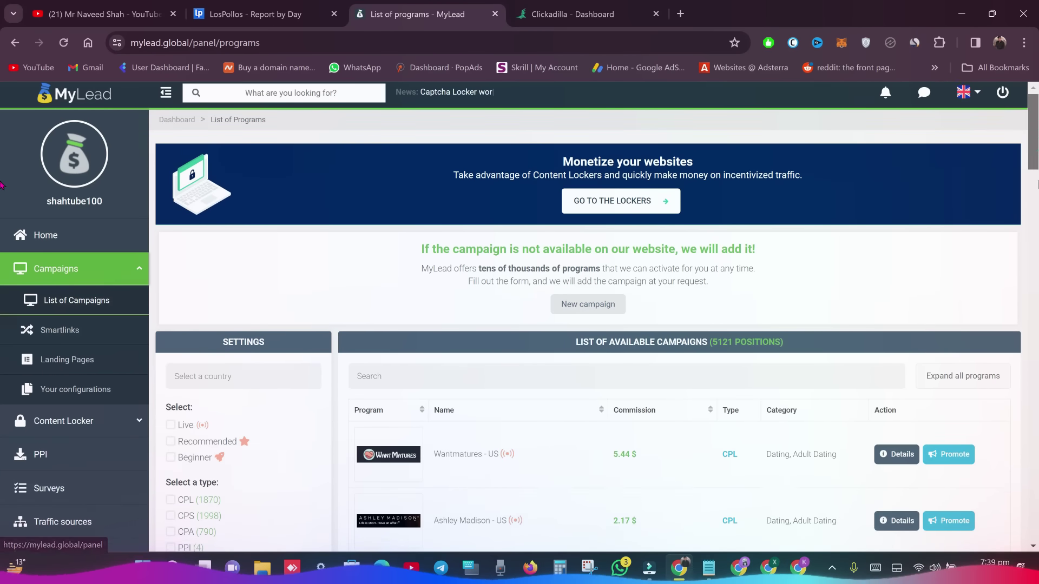
scroll(2, 201, "down", 5)
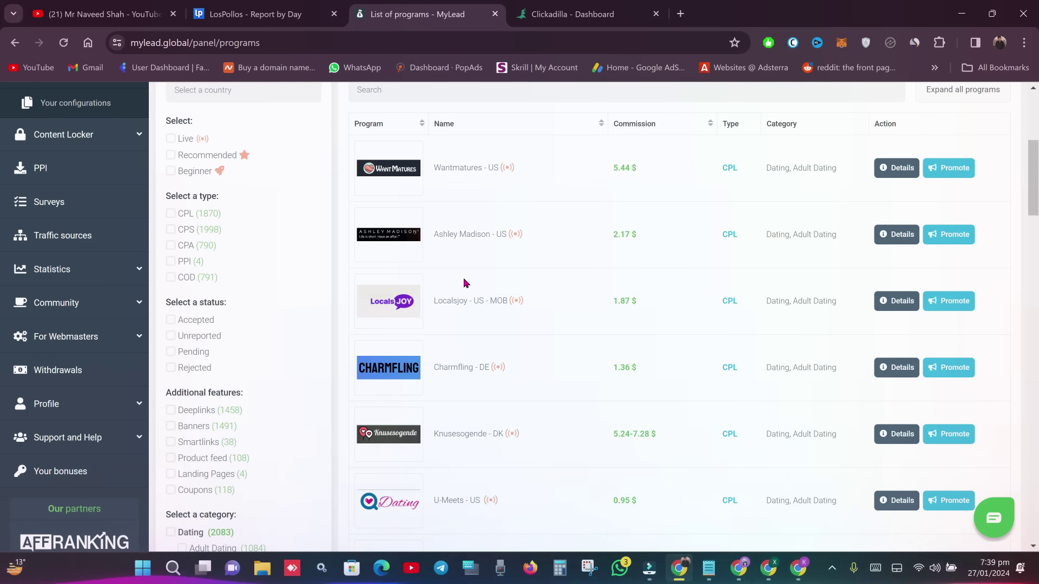
- Browse the campaign offers, noting Knusesogende's 5.24-7.28 $ commission, then return to LosPollos
mouse_move(200, 219)
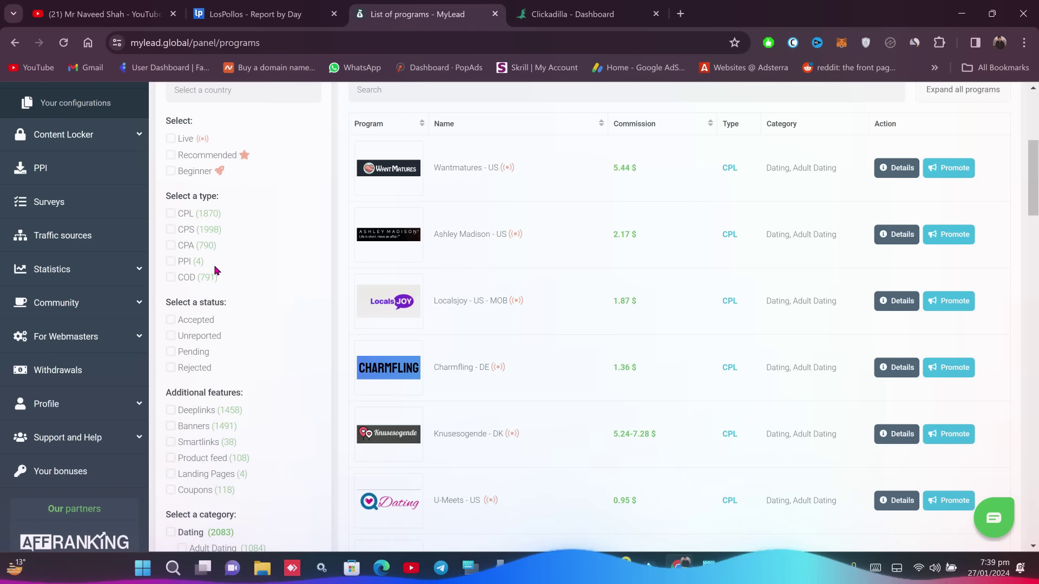
mouse_move(179, 288)
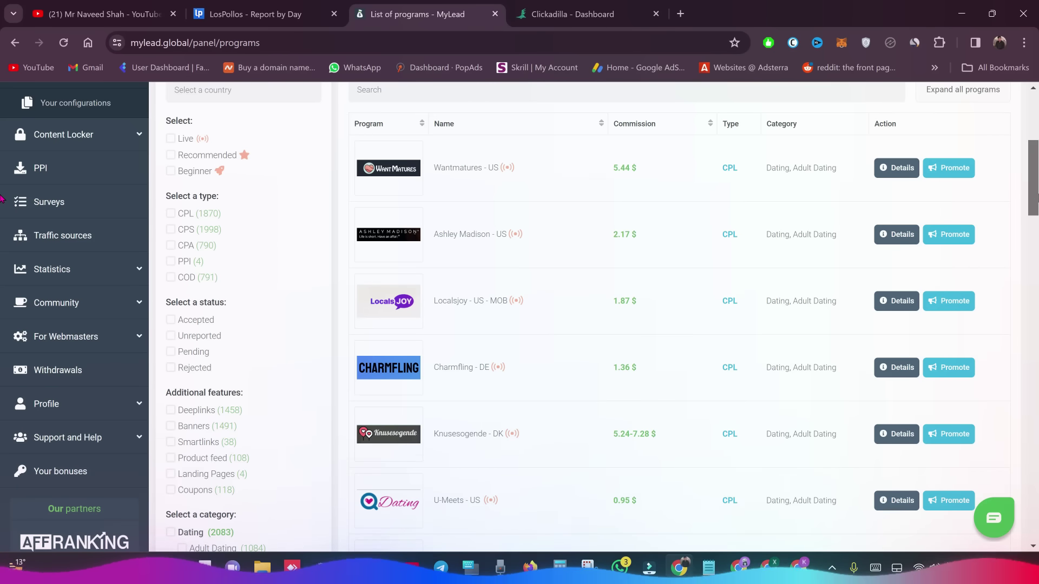
scroll(2, 209, "down", 1)
scroll(1, 209, "down", 4)
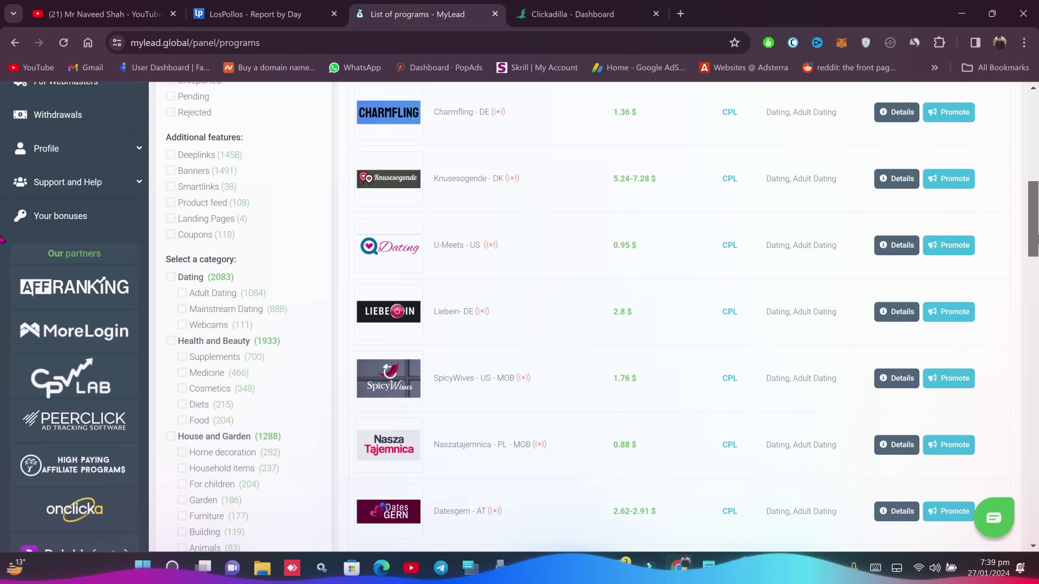
scroll(2, 211, "up", 2)
scroll(2, 211, "up", 4)
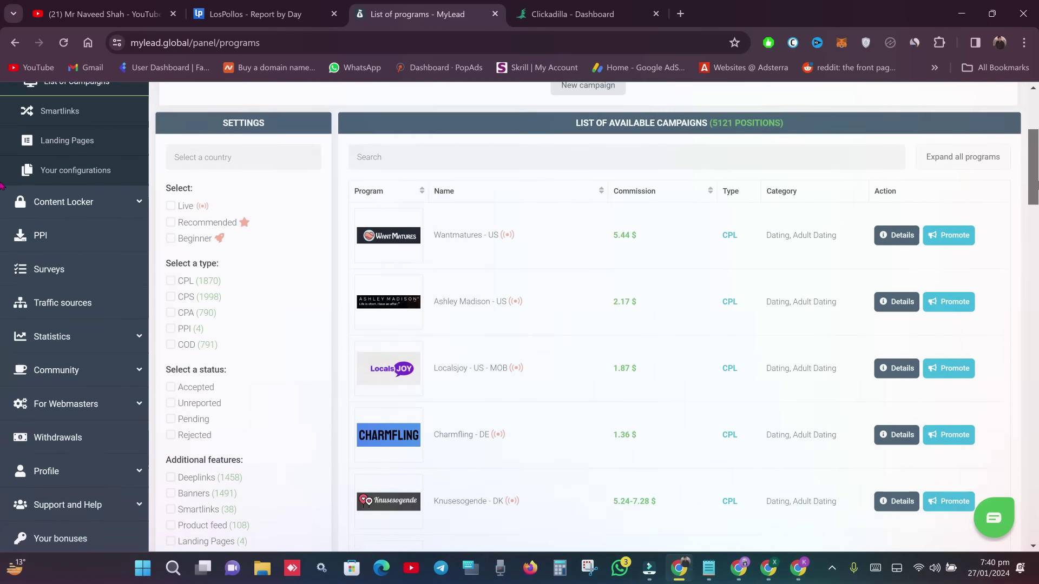
scroll(1, 184, "down", 1)
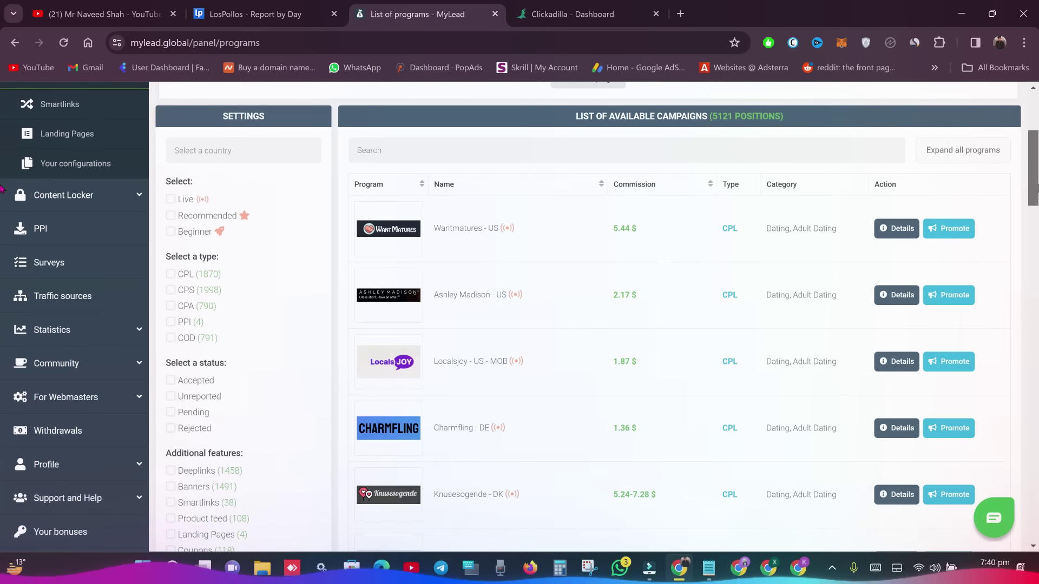
scroll(2, 190, "down", 5)
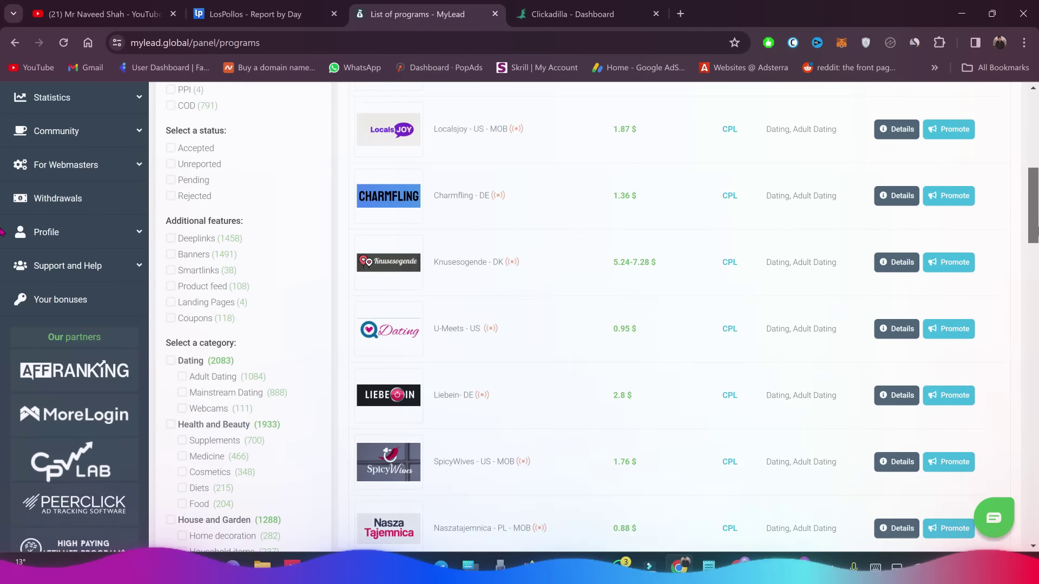
scroll(2, 238, "down", 5)
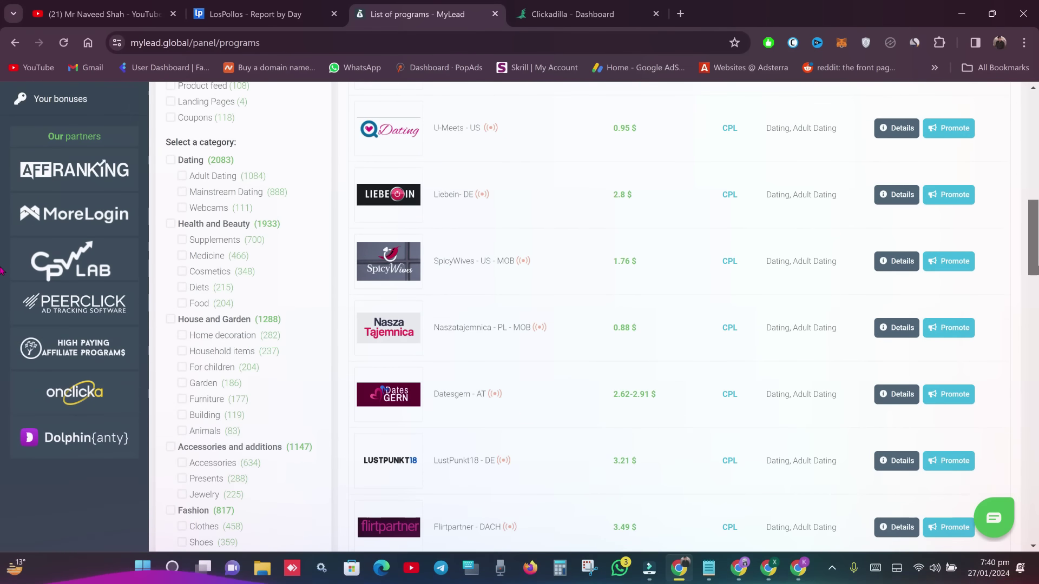
scroll(1, 325, "down", 12)
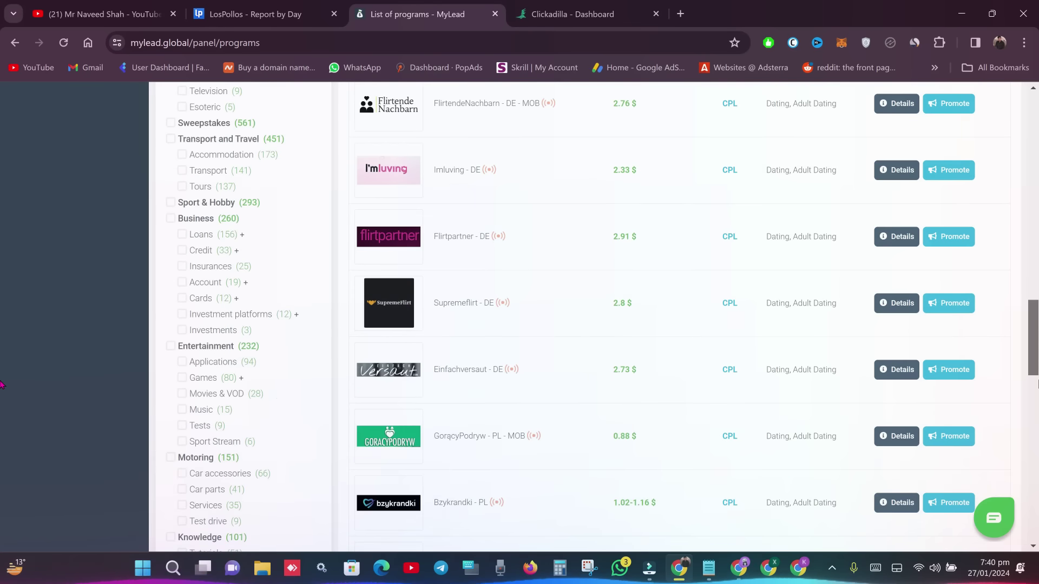
scroll(2, 335, "up", 13)
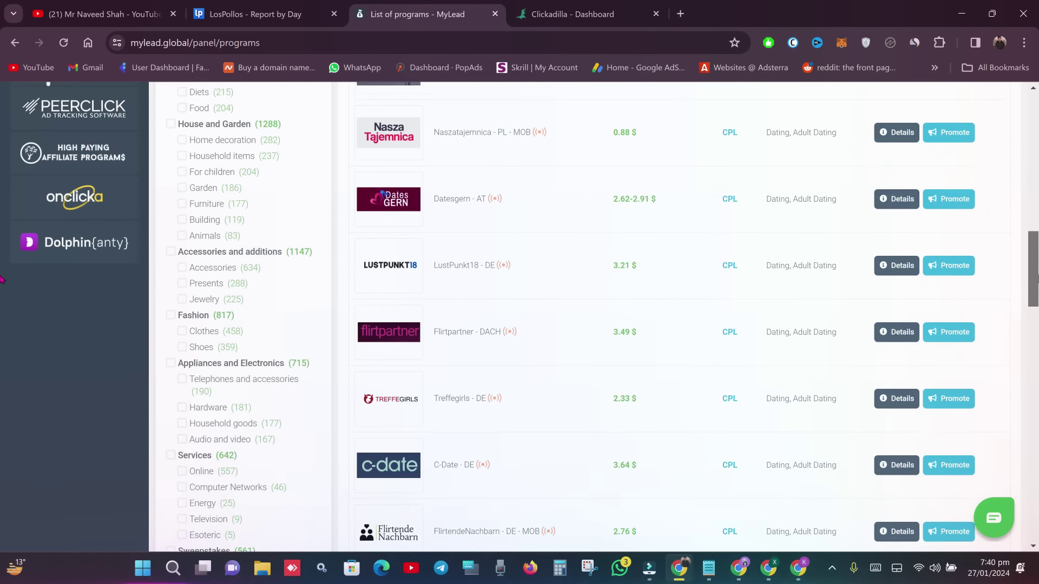
scroll(2, 276, "up", 6)
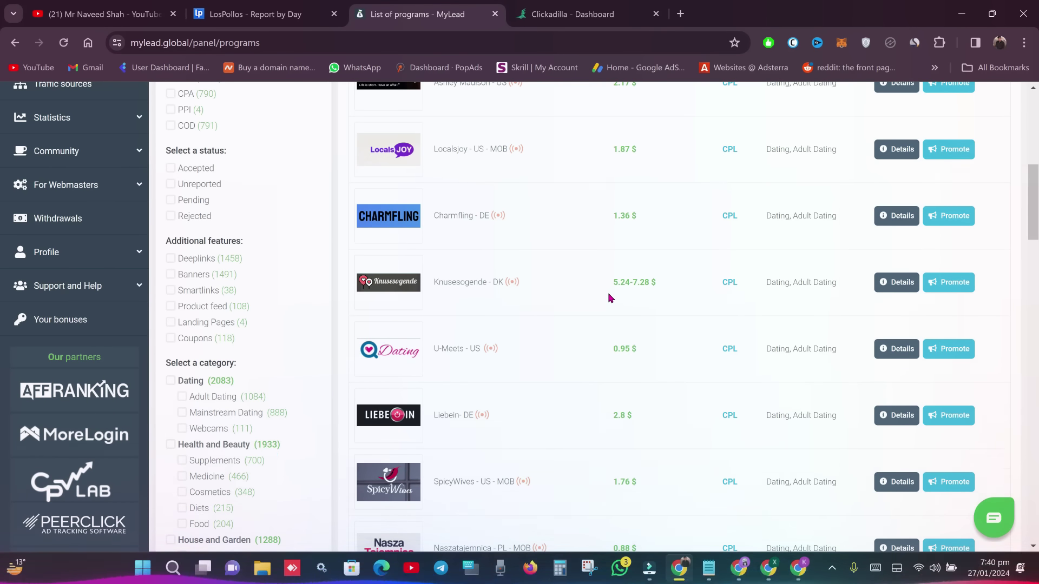
left_click_drag(613, 282, 658, 286)
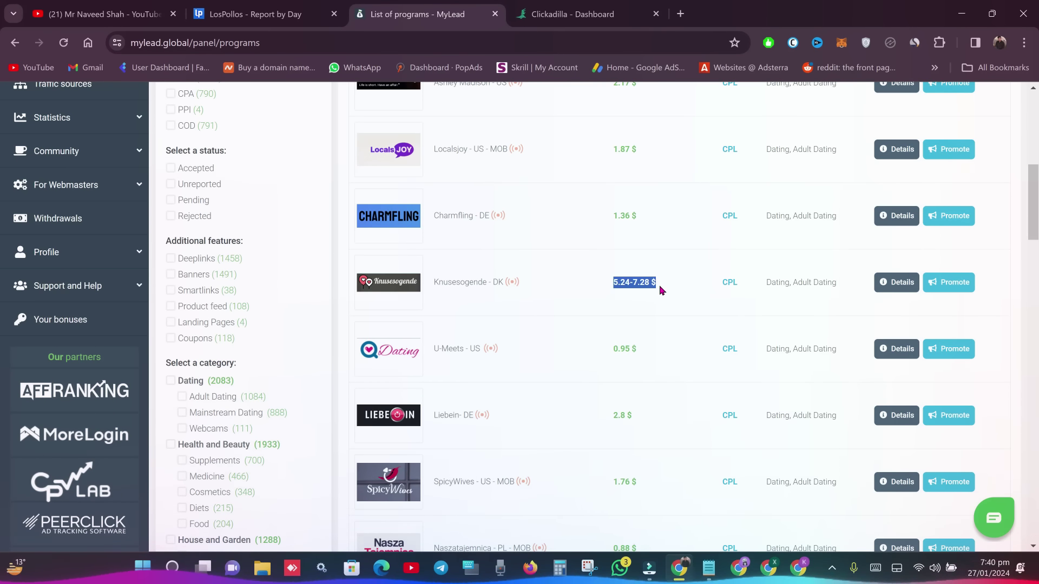
scroll(2, 172, "up", 4)
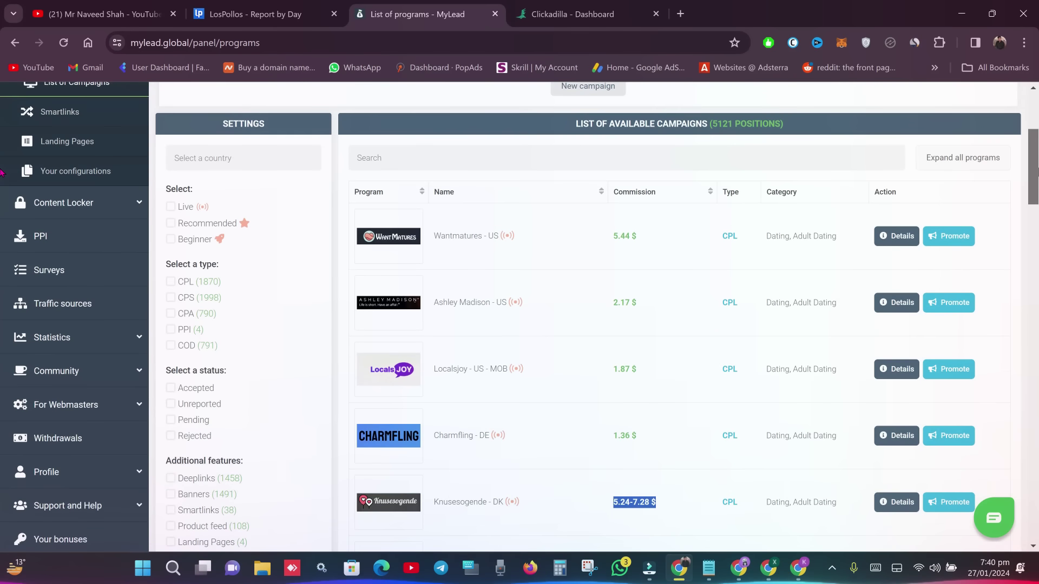
scroll(2, 172, "down", 1)
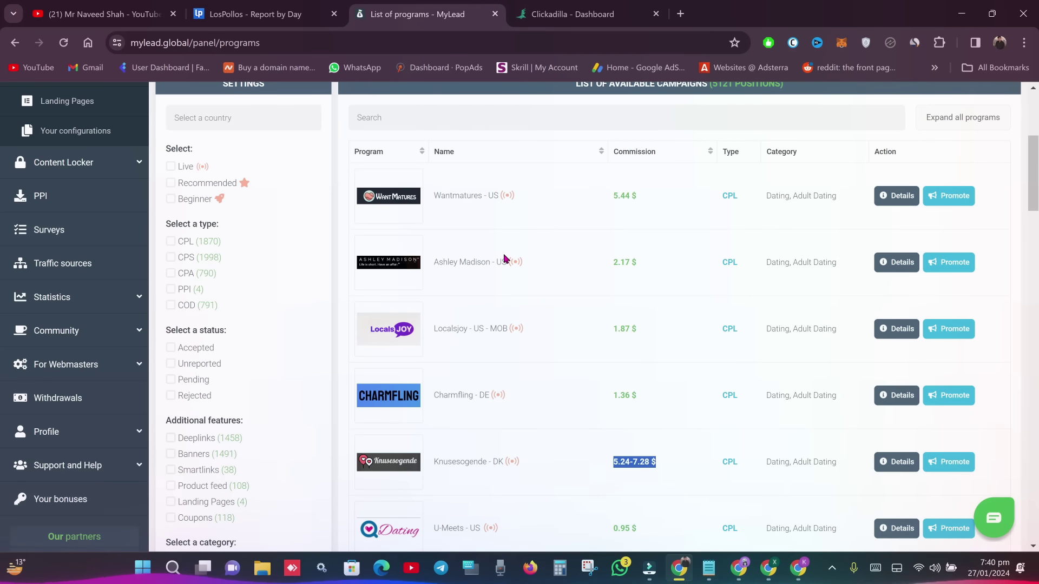
left_click(248, 14)
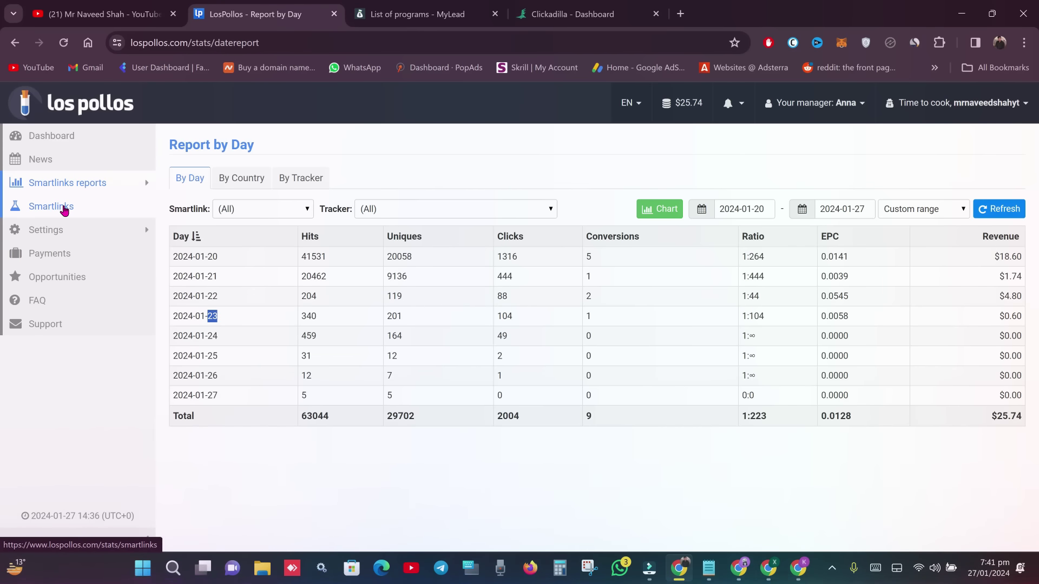
- Switch back to MyLead's programs list, led by Wantmatures - US at 5.44 $ CPL
left_click(416, 14)
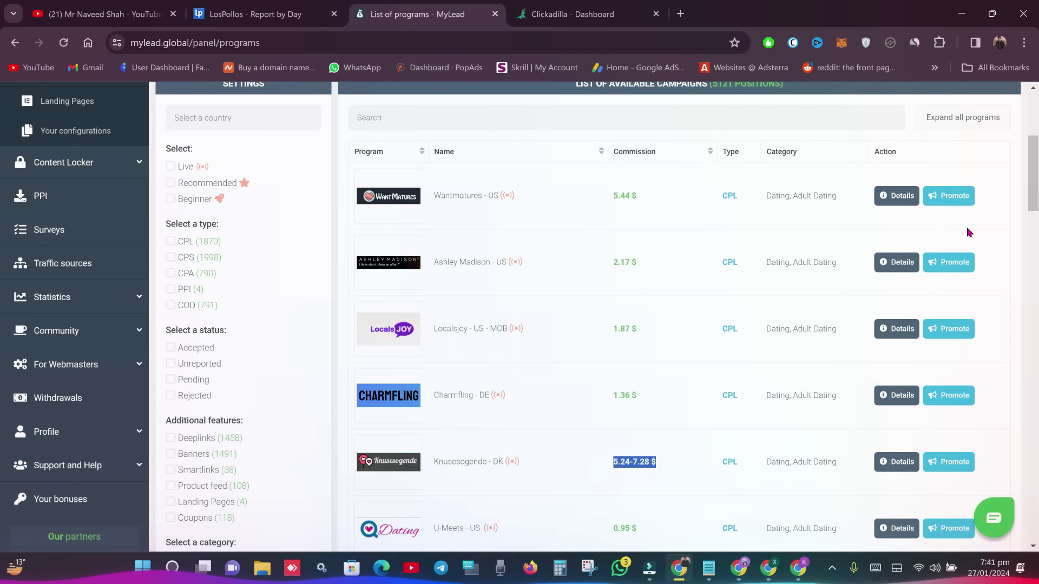
- Filter MyLead's campaigns to the 38 smartlink offers and scroll through them
scroll(2, 183, "up", 3)
left_click(73, 212)
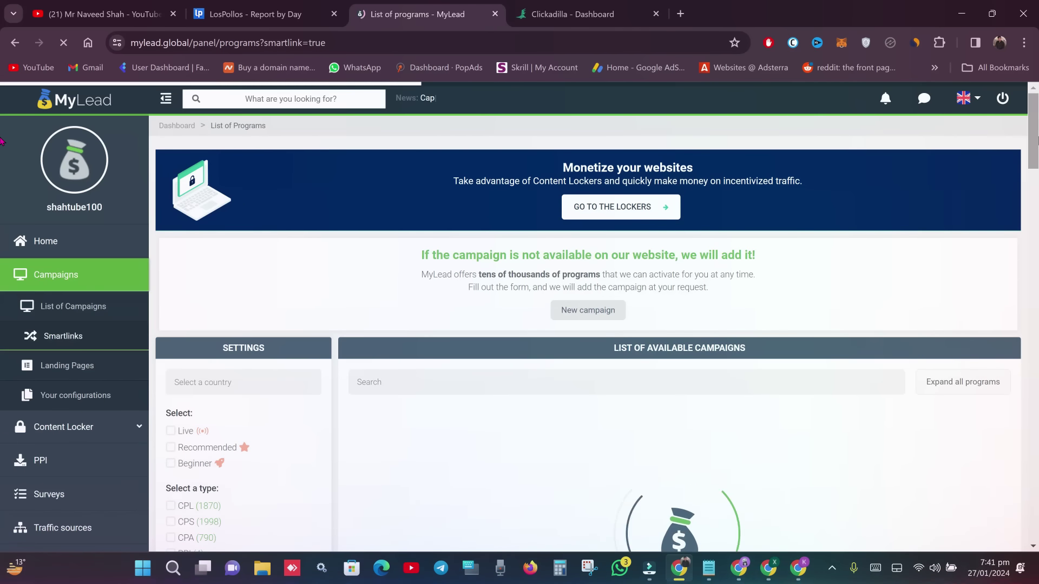
scroll(2, 152, "down", 4)
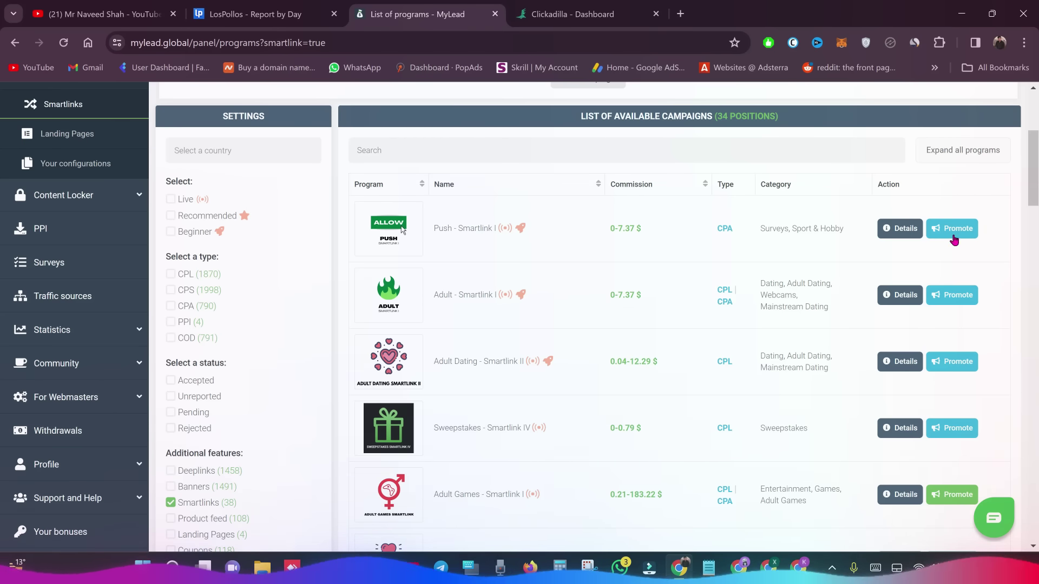
scroll(2, 191, "down", 2)
scroll(3, 189, "down", 2)
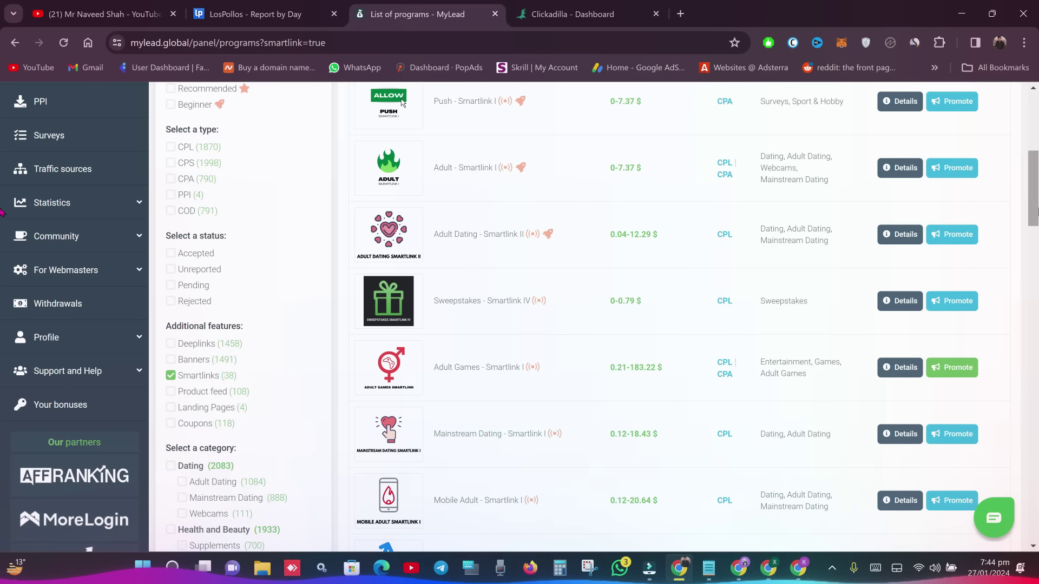
scroll(2, 211, "down", 3)
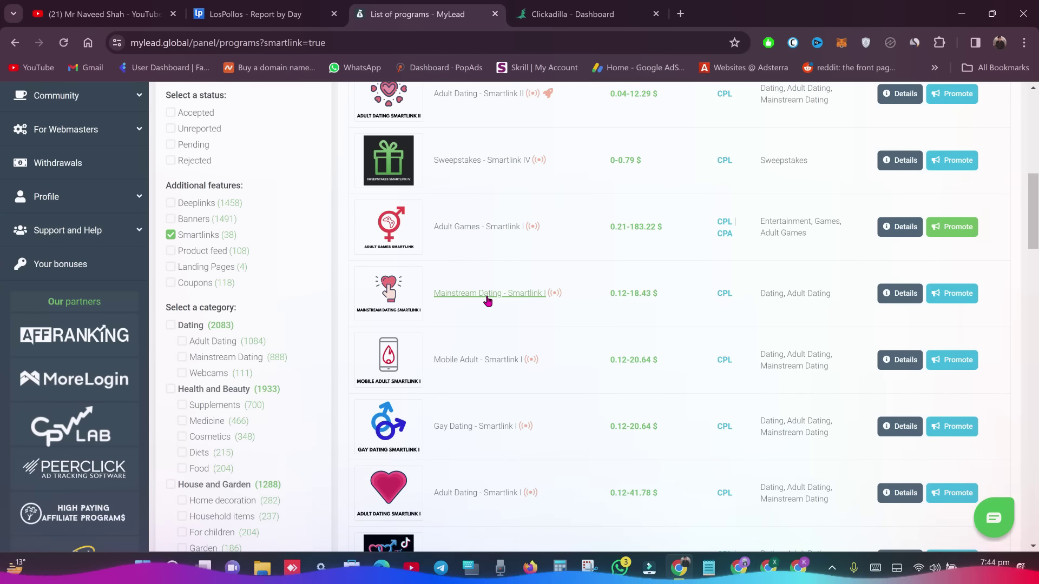
- Open the Mainstream Dating - Smartlink I program page and scroll through its details
left_click(487, 300)
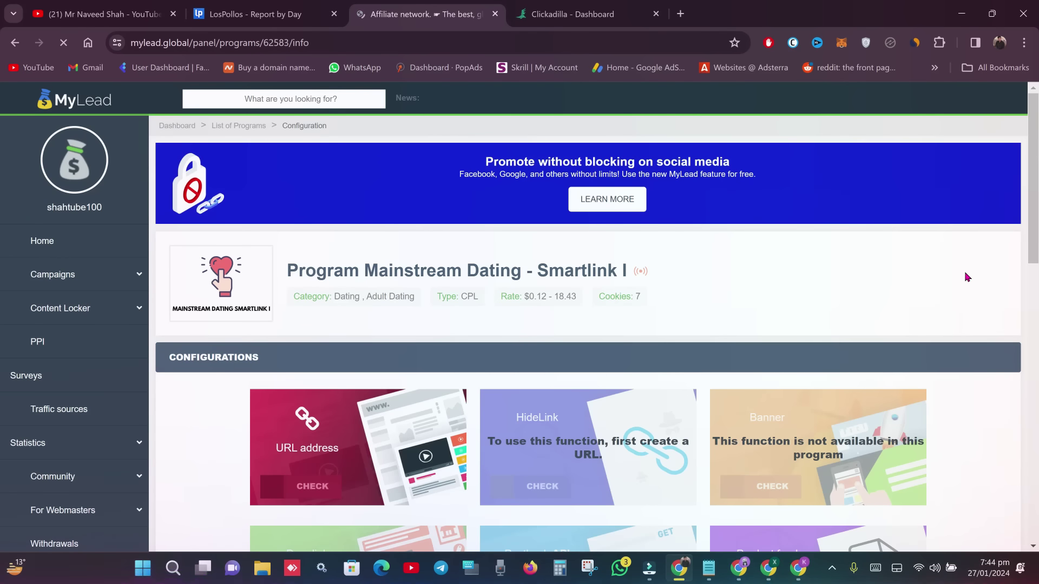
scroll(1, 206, "down", 3)
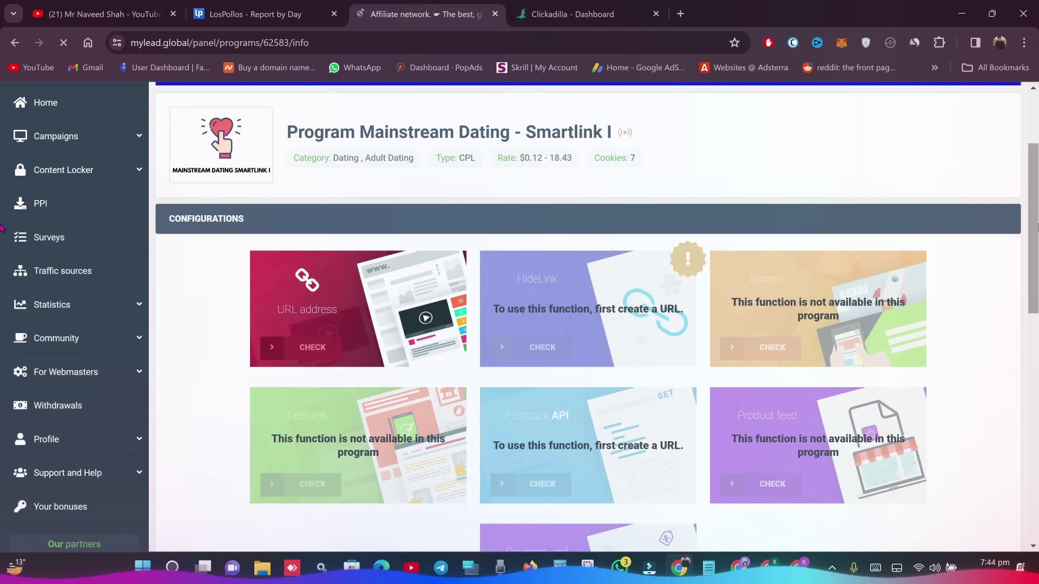
left_click(254, 14)
left_click(422, 14)
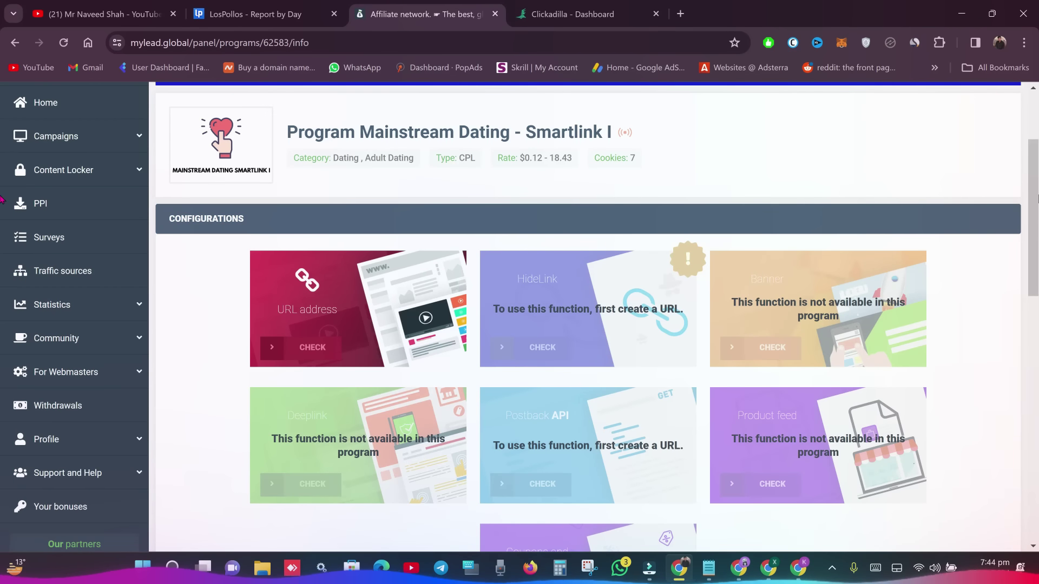
scroll(819, 220, "down", 1)
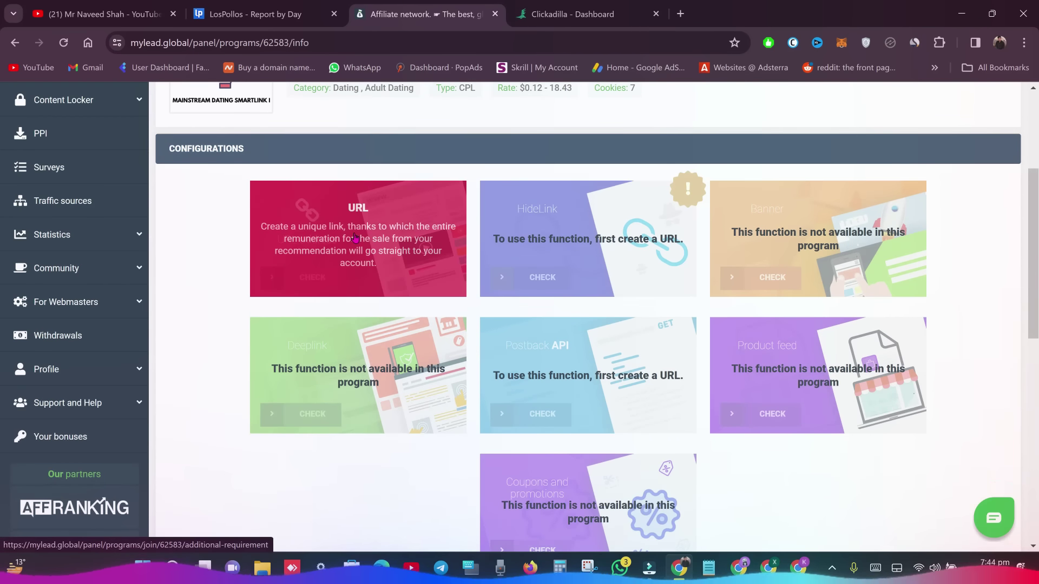
- Request the program's URL to bring up the verification form, checking traffic sources and Clickadilla
left_click(357, 241)
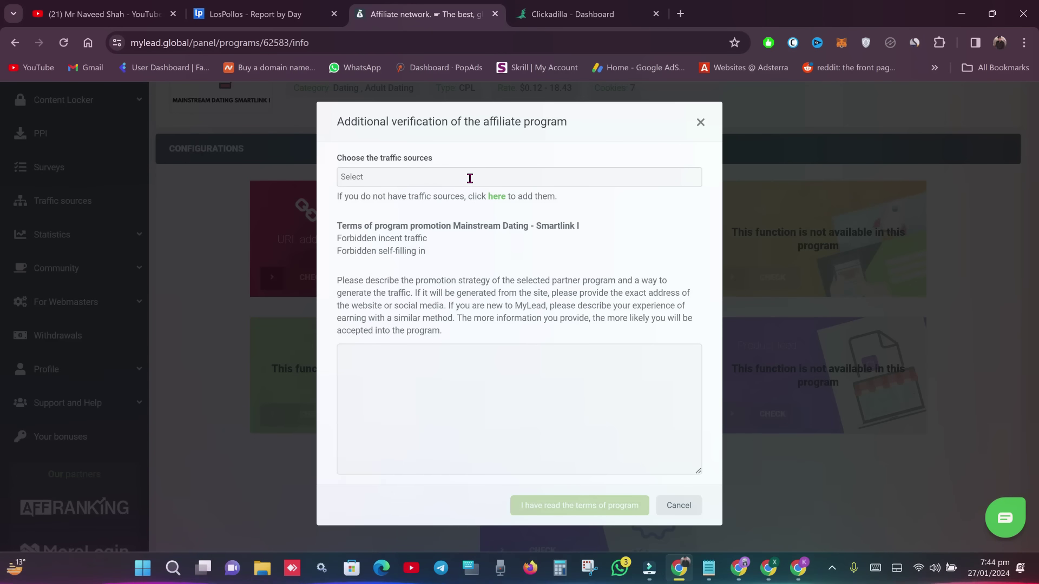
left_click(470, 179)
left_click(468, 178)
left_click_drag(339, 197, 576, 207)
left_click(577, 207)
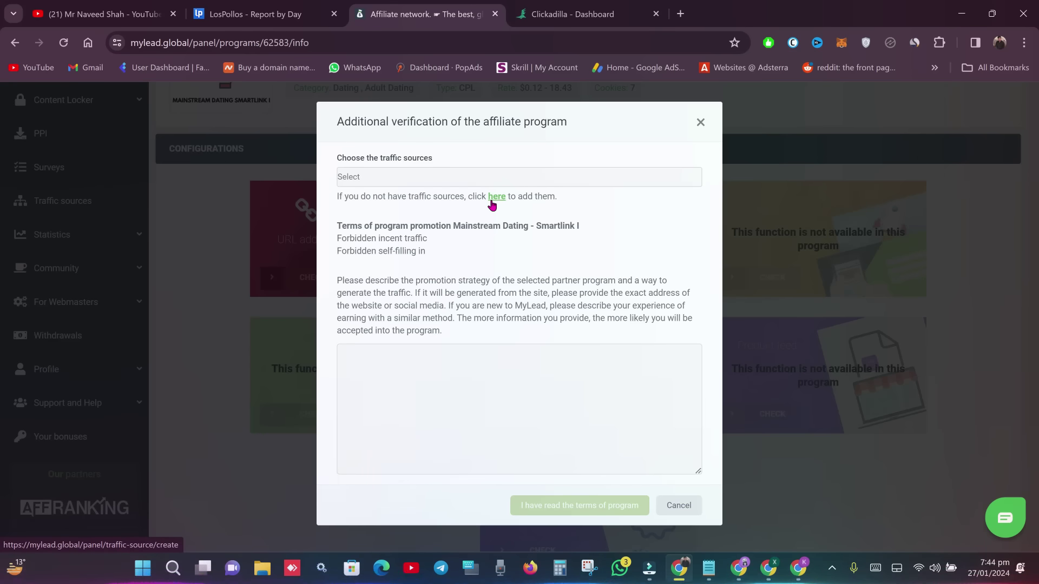
key("ctrl+Tab")
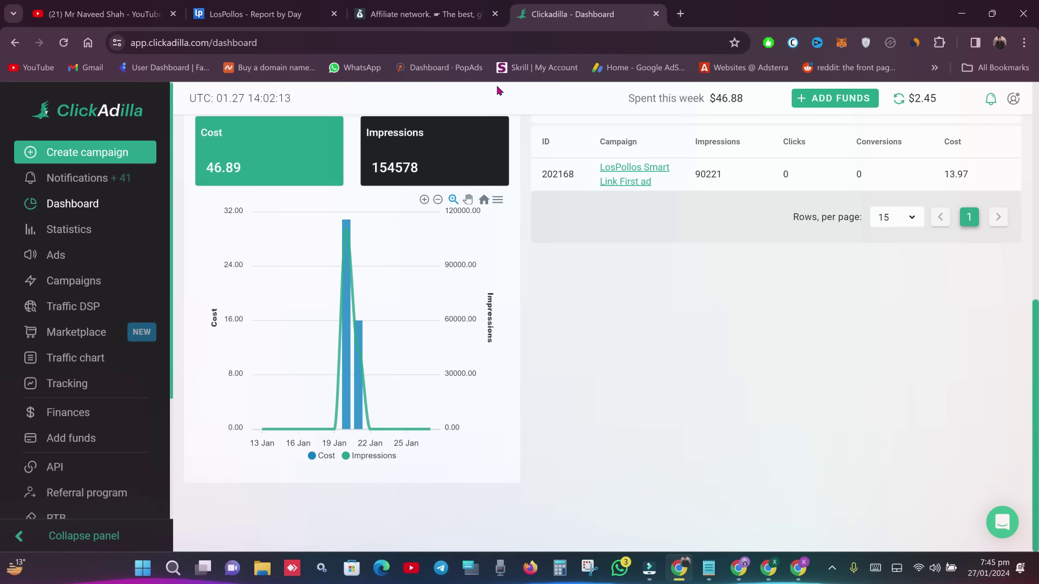
left_click(469, 13)
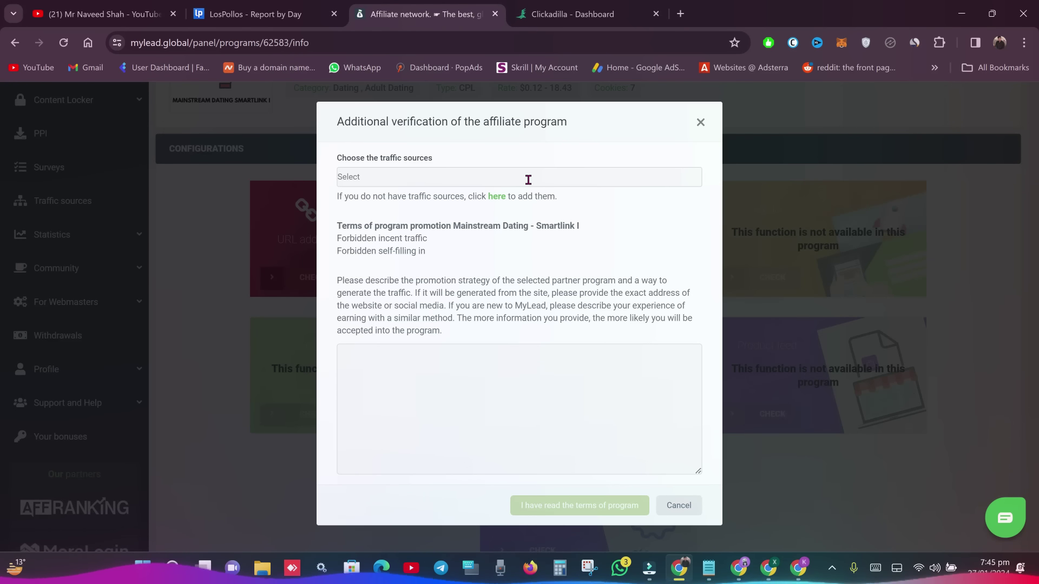
- Choose the website as MyLead's traffic source, then close the verification form without submitting
left_click(528, 180)
left_click(397, 199)
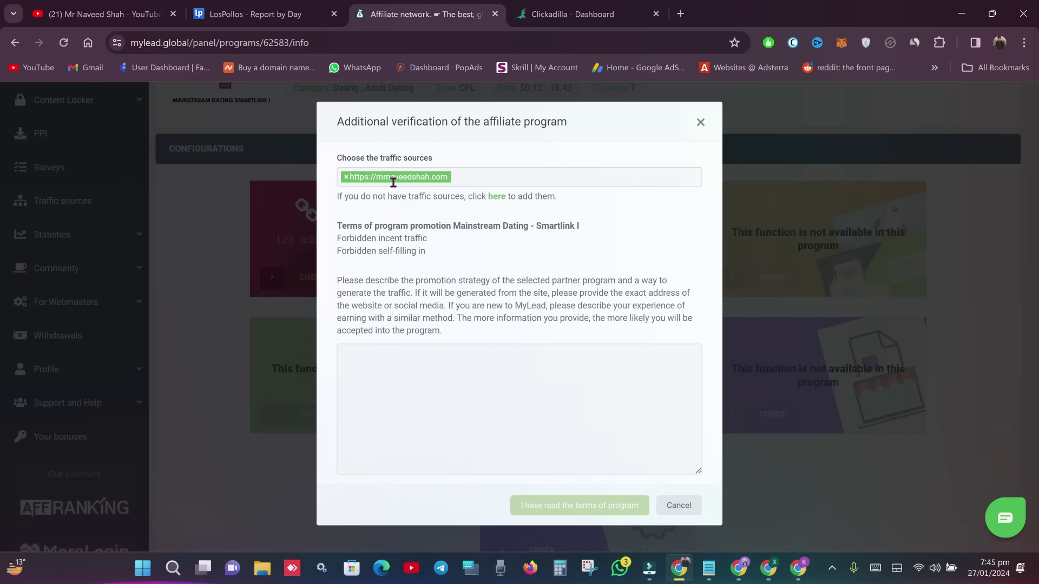
left_click(489, 375)
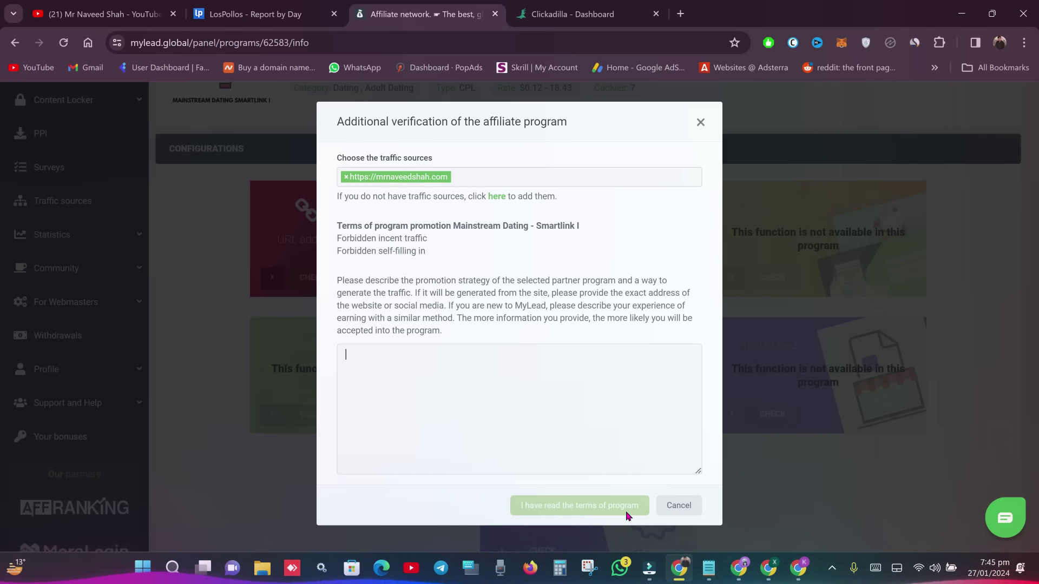
left_click(700, 122)
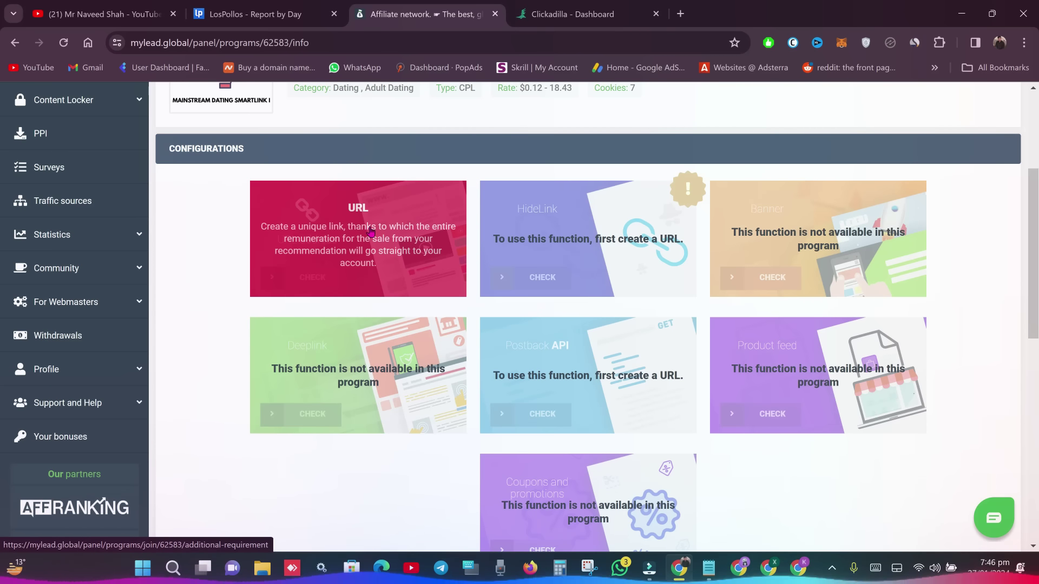
scroll(334, 366, "up", 4)
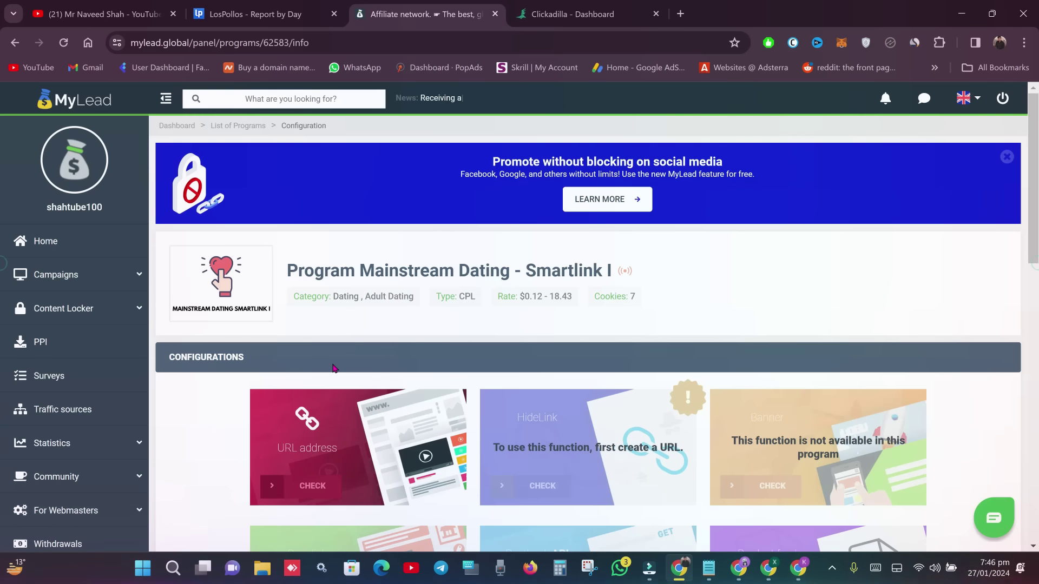
- Filter MyLead's campaign list to Accepted and open the Adult Games - Smartlink I program
left_click(101, 279)
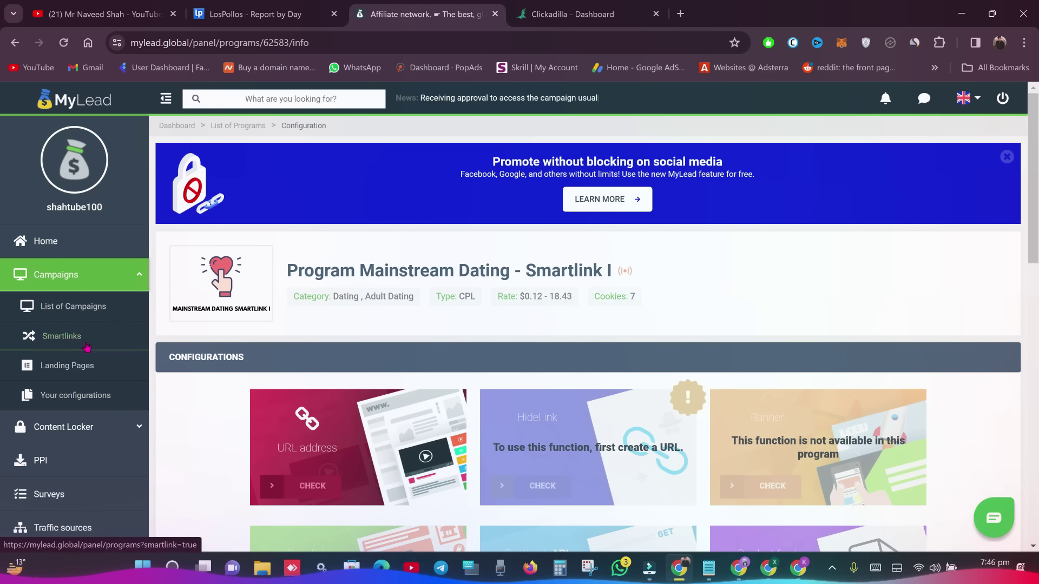
left_click(79, 313)
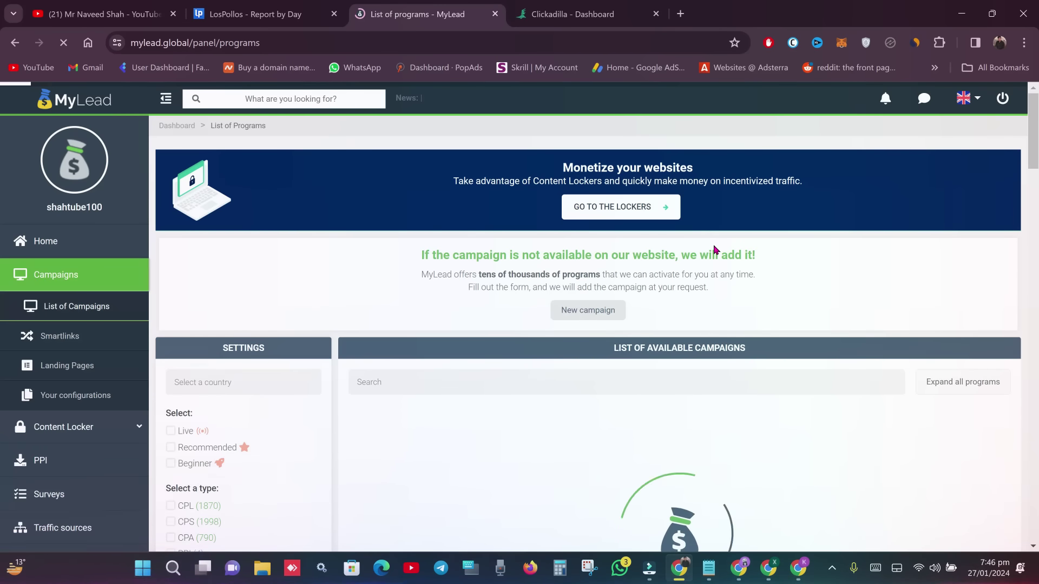
scroll(202, 303, "down", 6)
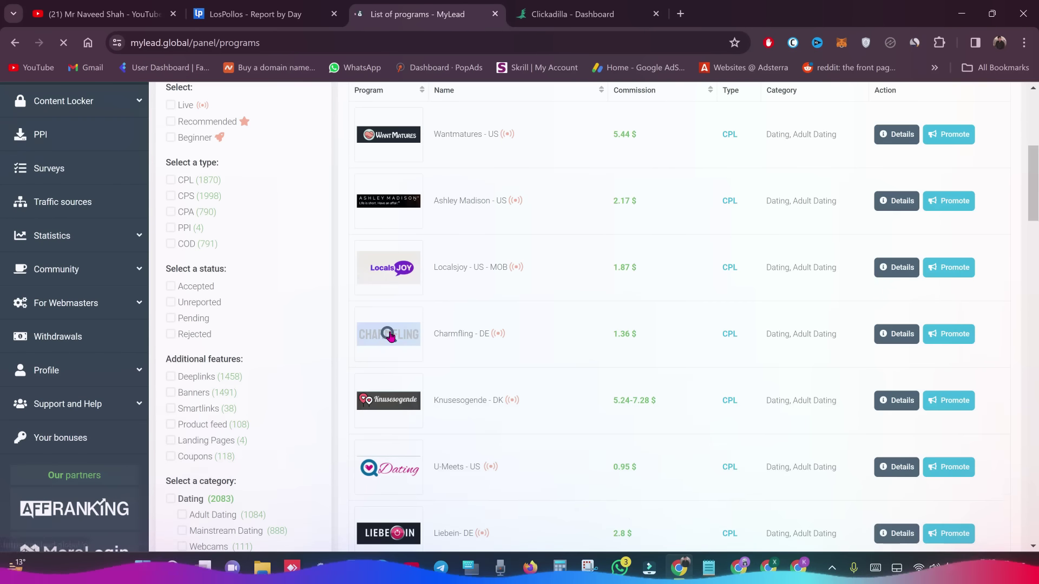
left_click(194, 287)
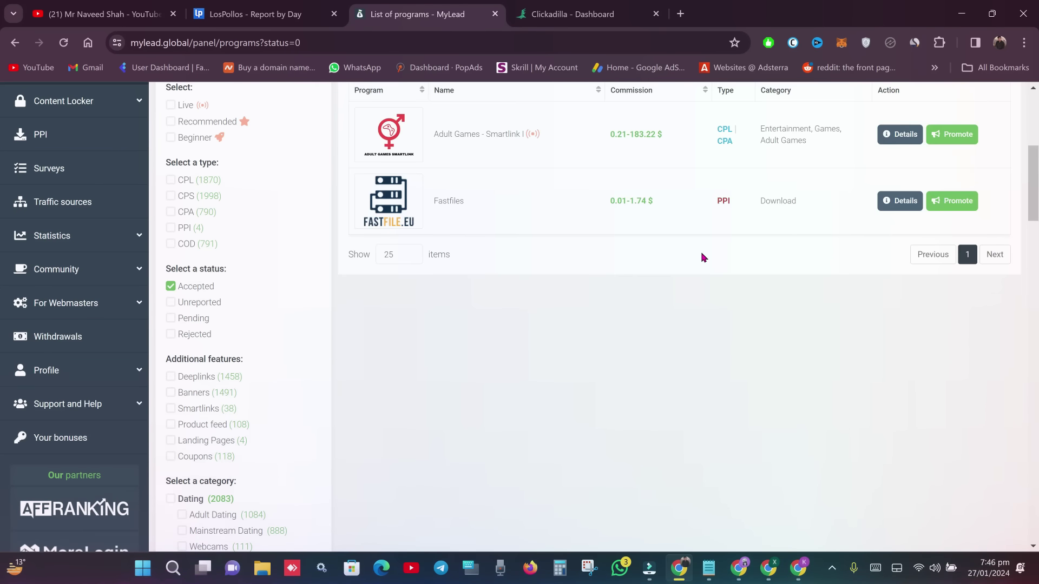
scroll(496, 319, "up", 3)
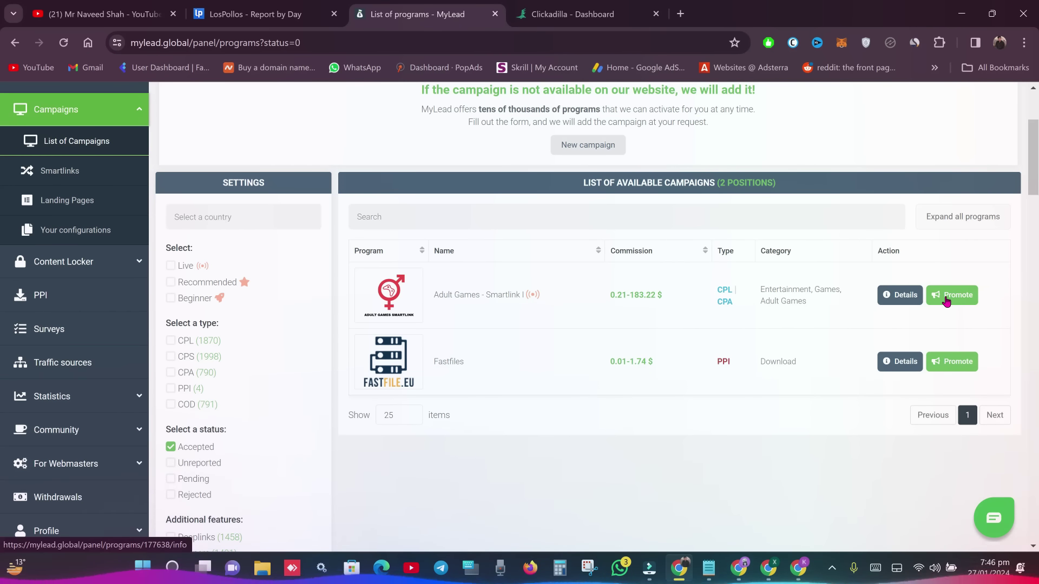
left_click(800, 298)
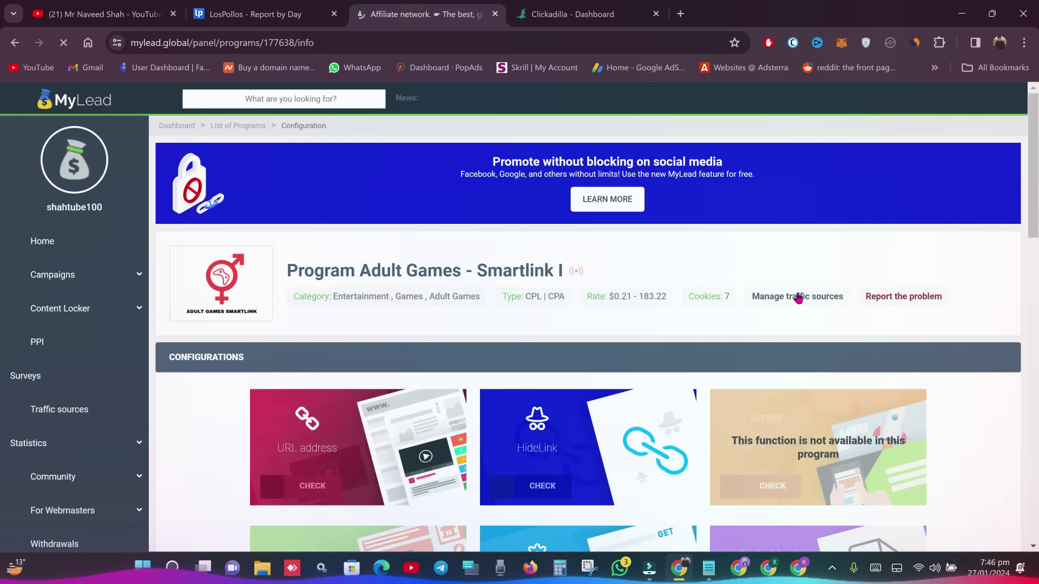
scroll(487, 324, "down", 2)
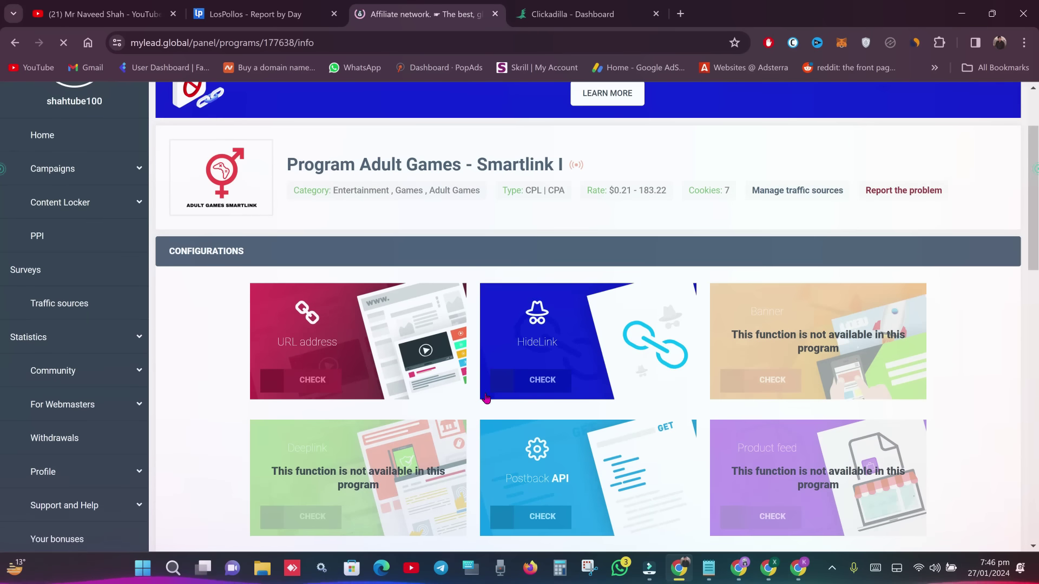
- Save a new URL configuration named 'hi' using the Default tracking domain
left_click(349, 336)
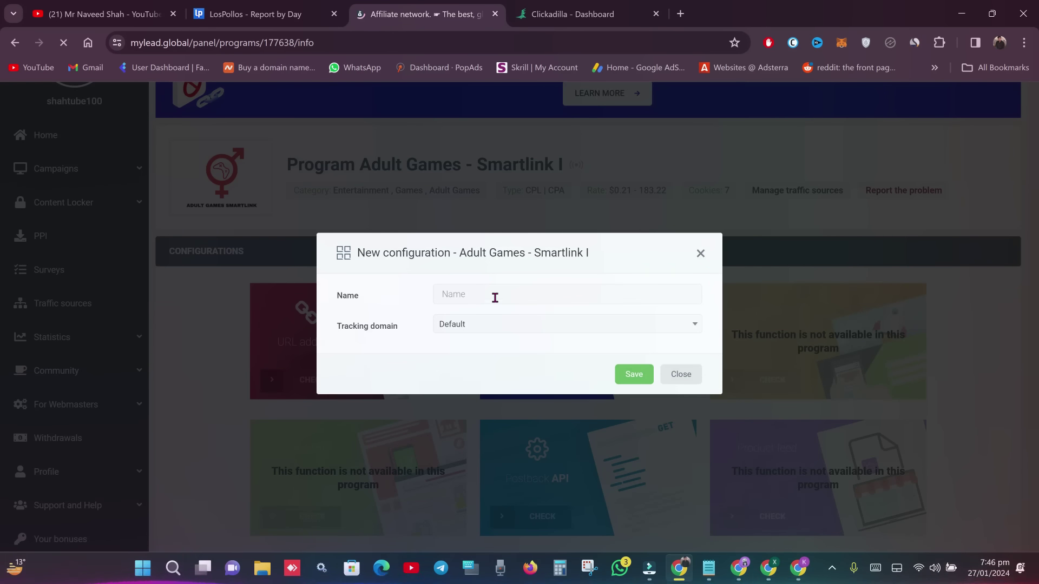
left_click(495, 297)
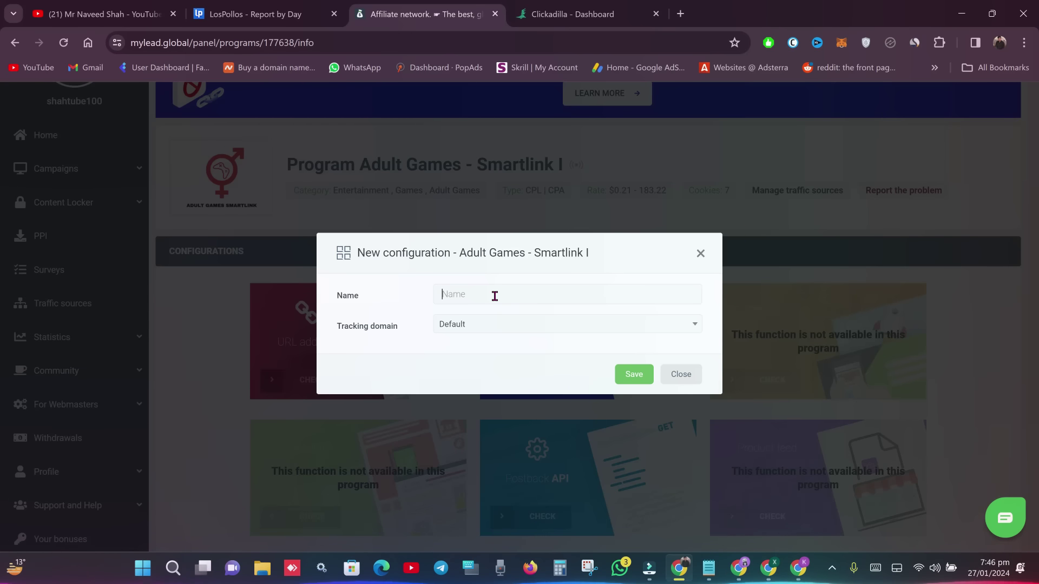
type("hi")
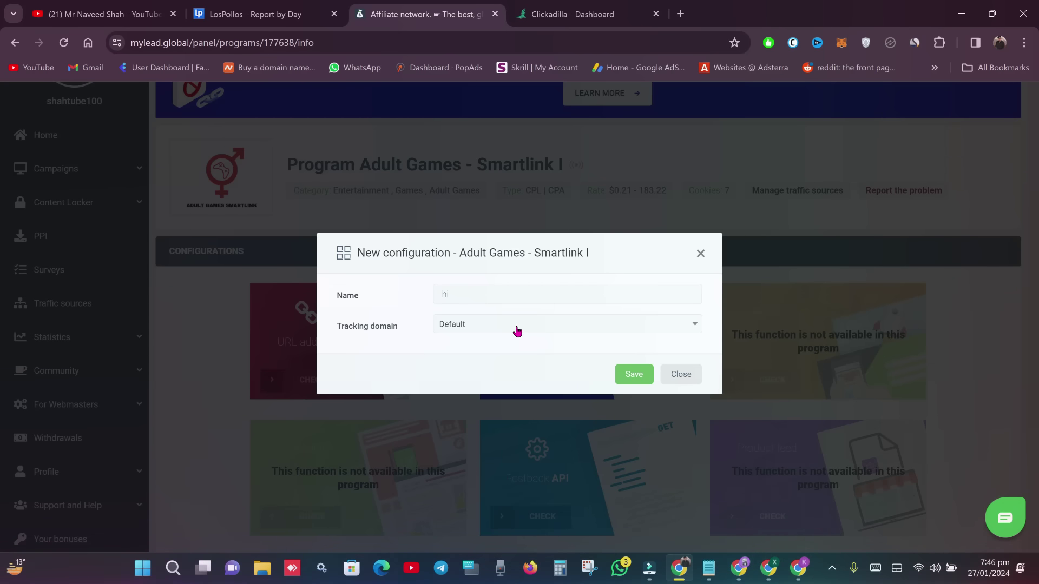
left_click(517, 331)
left_click(516, 330)
left_click(642, 375)
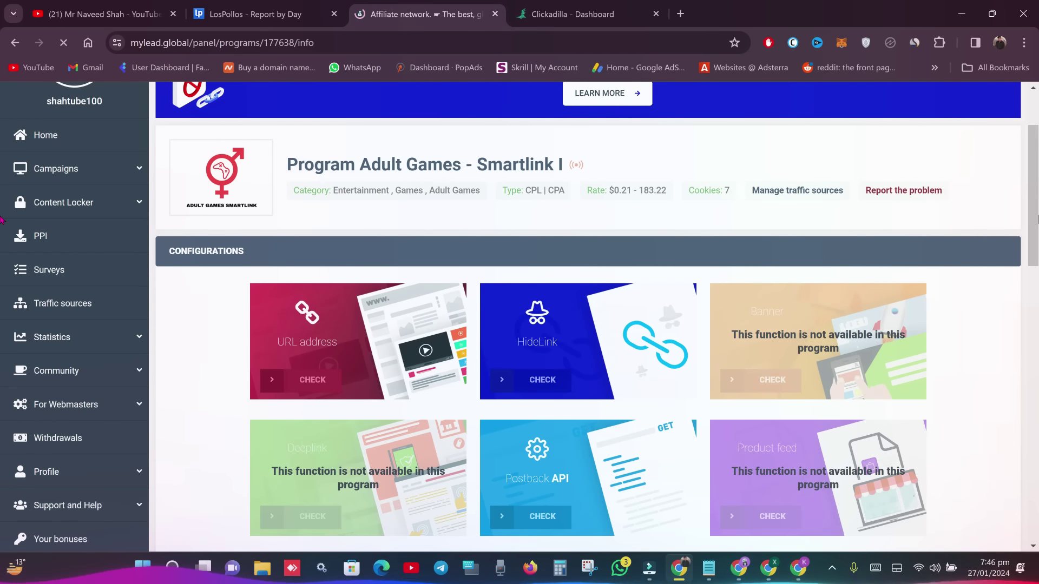
scroll(2, 262, "down", 2)
scroll(2, 263, "down", 6)
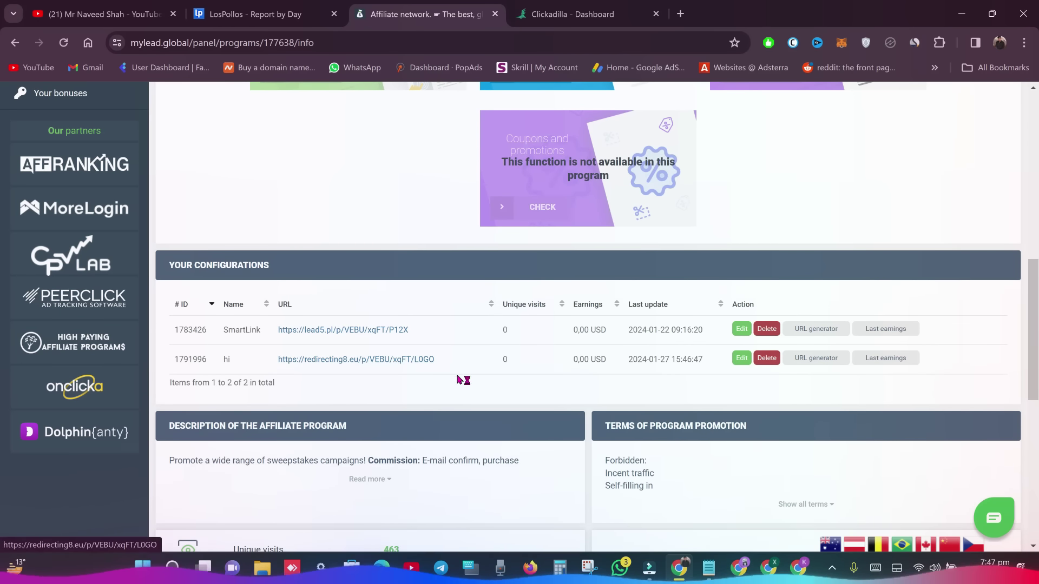
left_click_drag(439, 365, 276, 366)
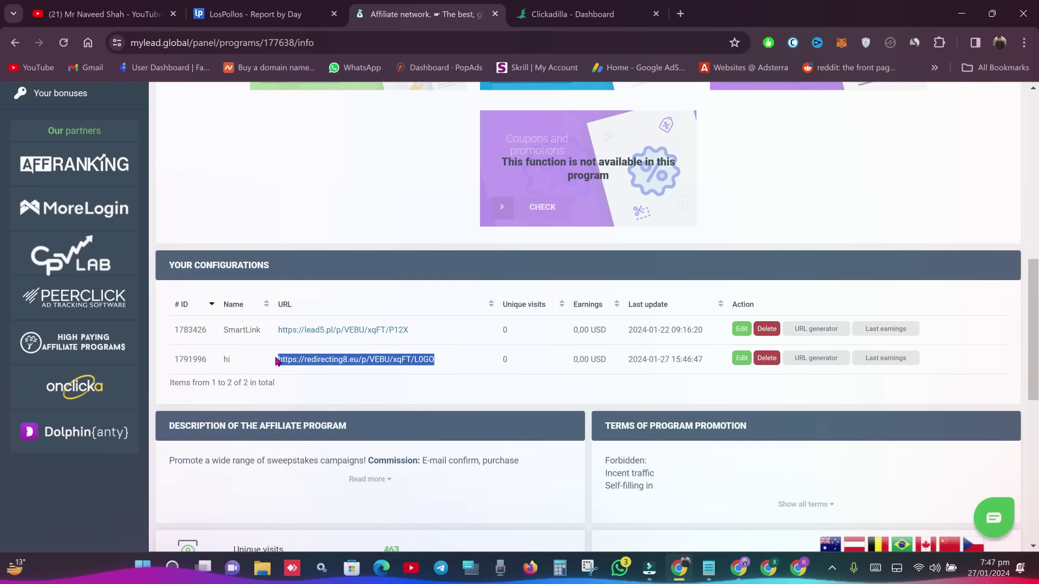
left_click(828, 359)
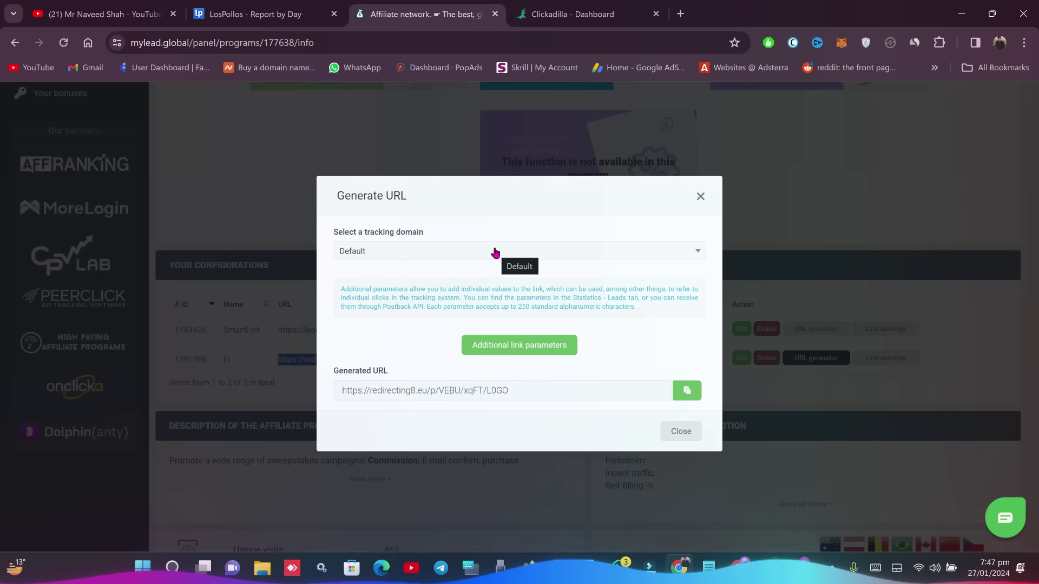
left_click(700, 198)
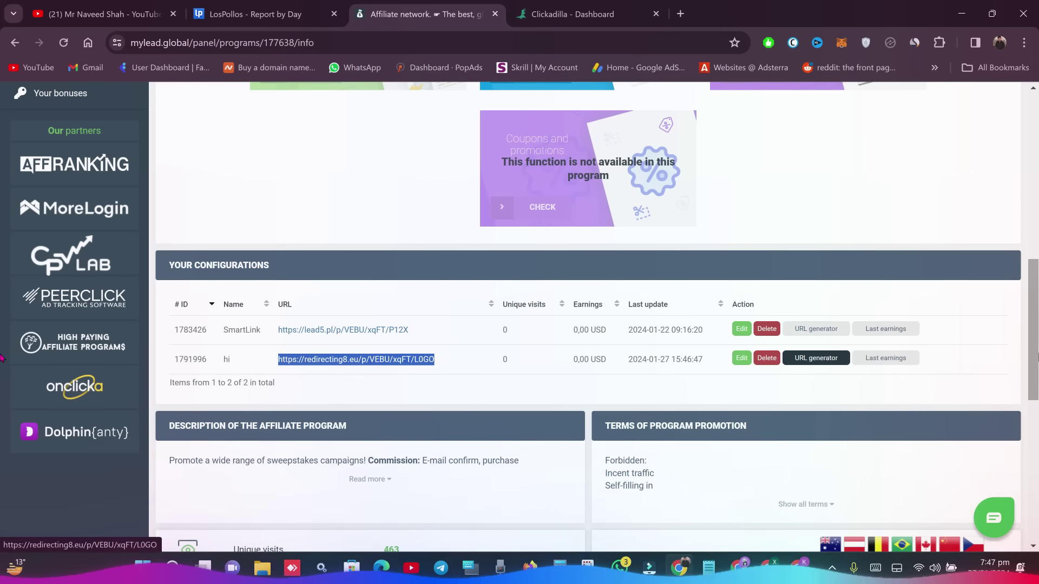
scroll(595, 405, "down", 2)
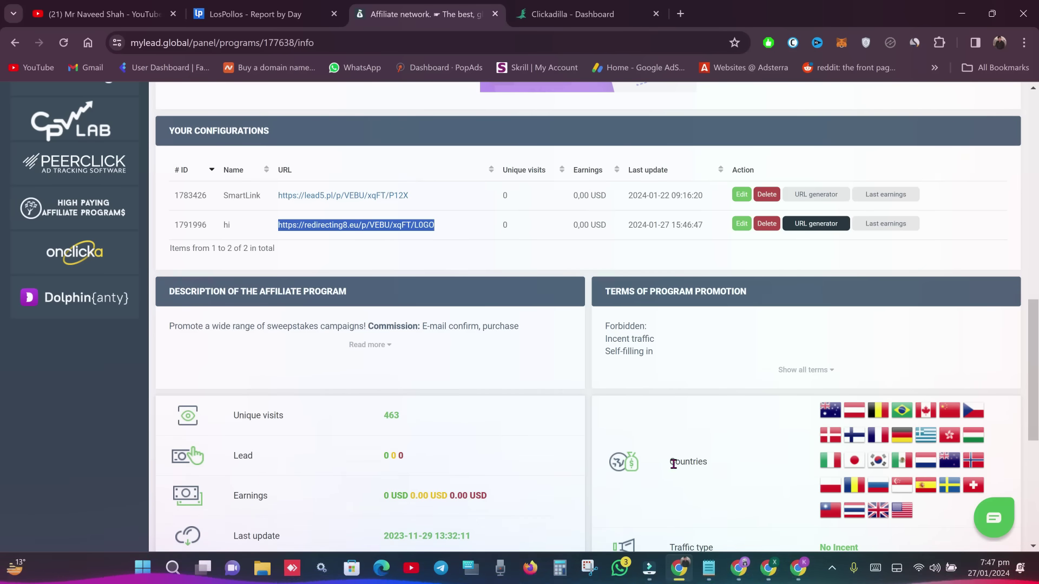
left_click_drag(675, 463, 710, 466)
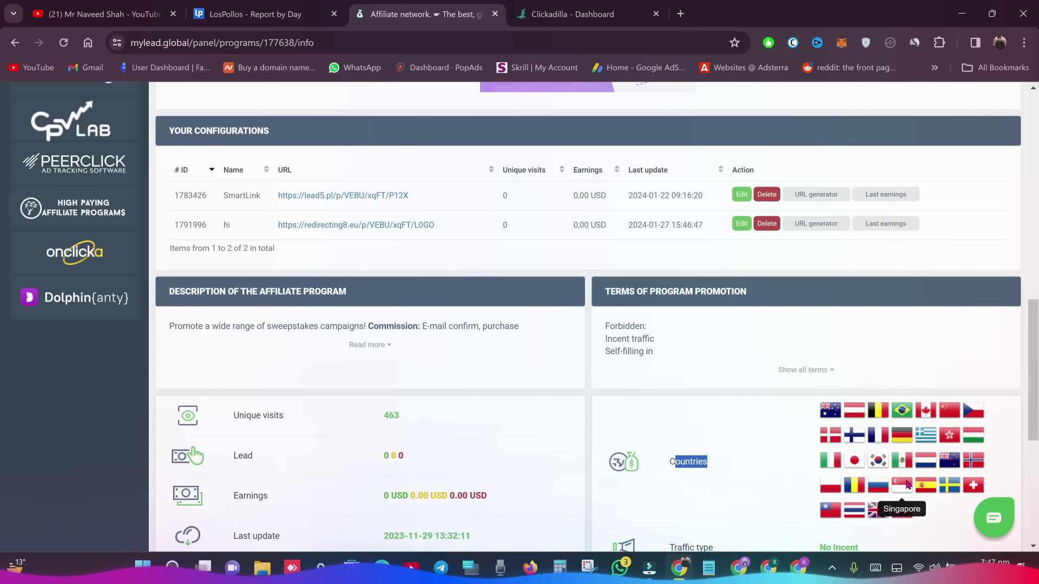
scroll(3, 360, "down", 2)
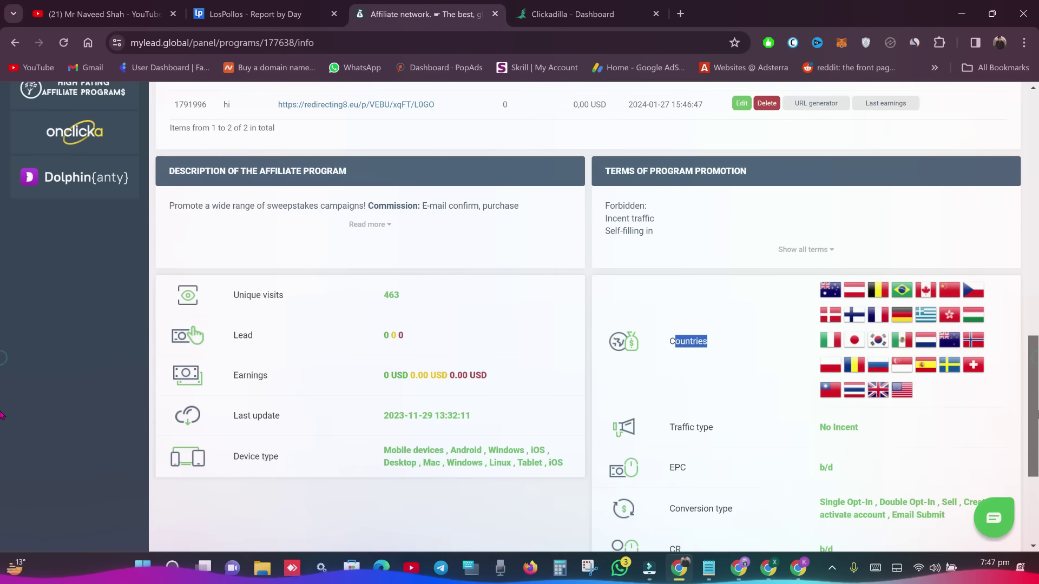
scroll(818, 371, "down", 1)
left_click_drag(819, 371, 944, 380)
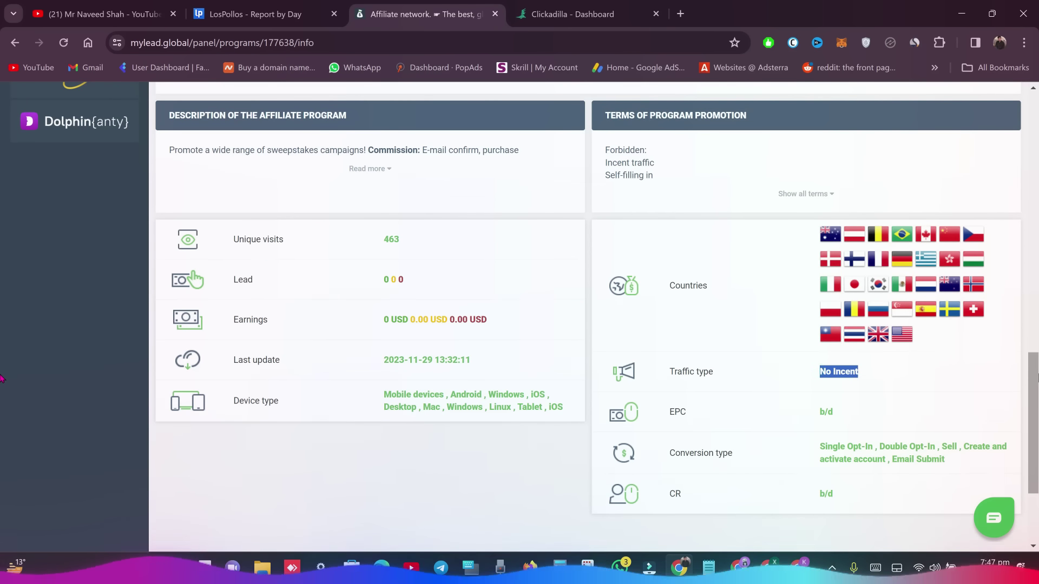
scroll(1, 377, "down", 1)
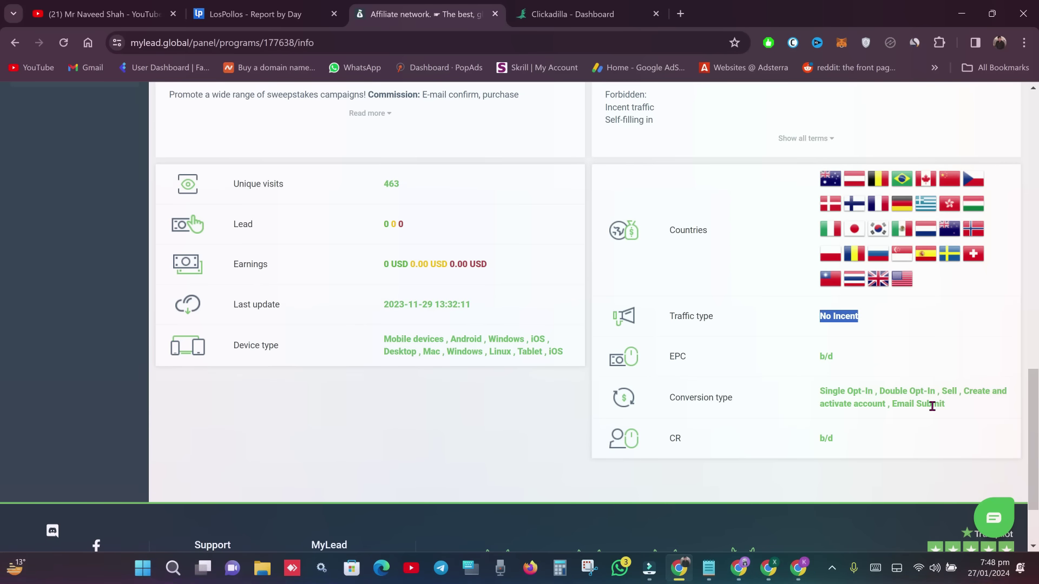
scroll(2, 323, "up", 6)
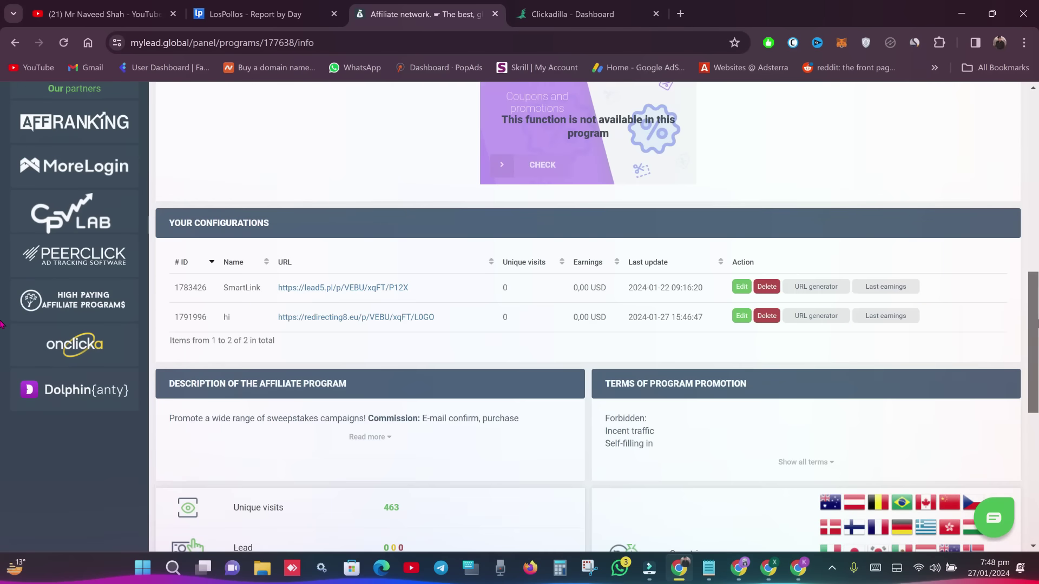
scroll(2, 324, "up", 2)
left_click_drag(447, 417, 277, 419)
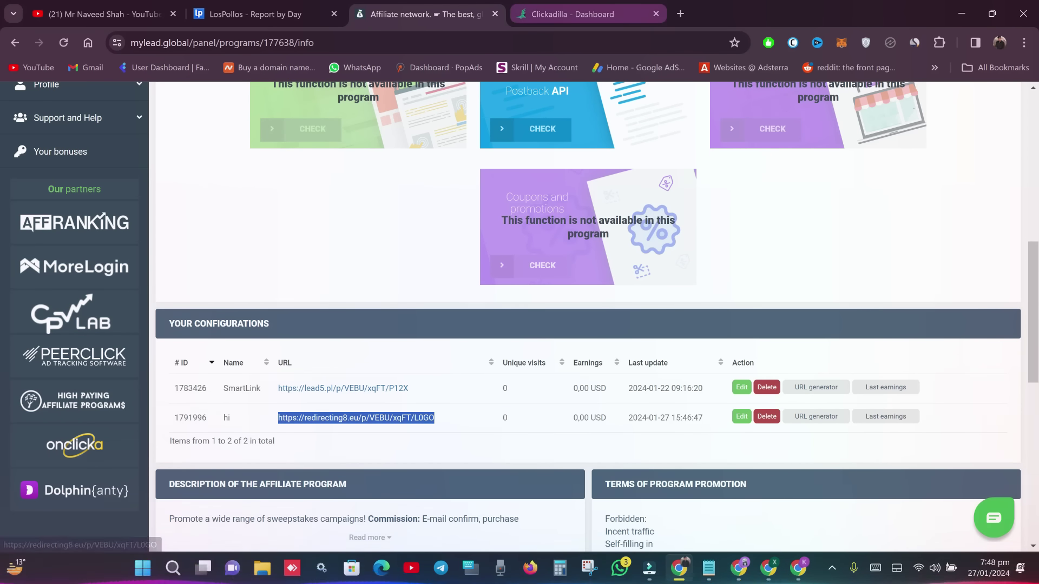
- On ClickAdilla, highlight the campaign's impressions and 13.97 cost, then reload the dashboard
key("ctrl+Tab")
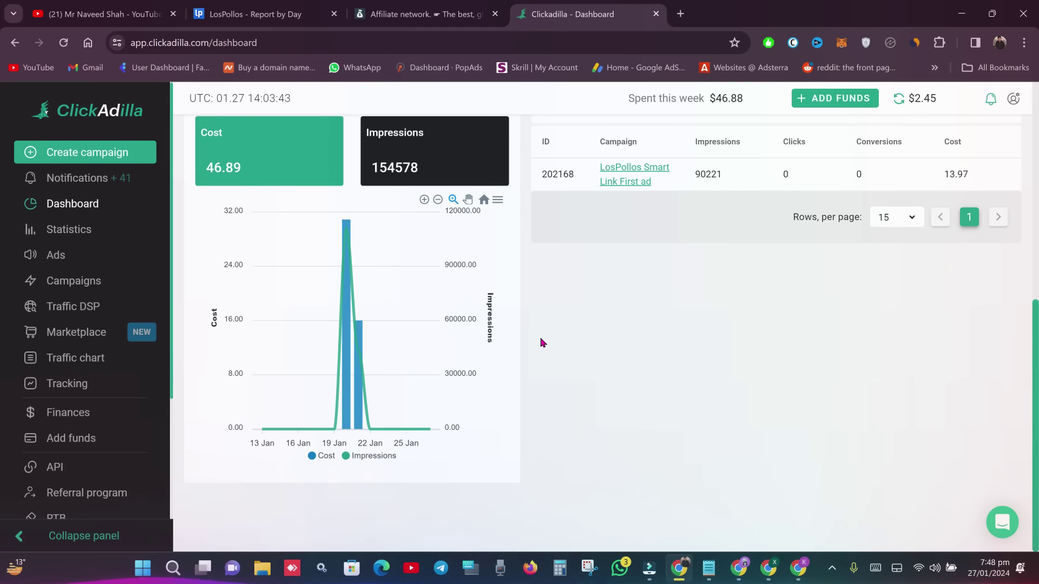
left_click_drag(693, 174, 730, 182)
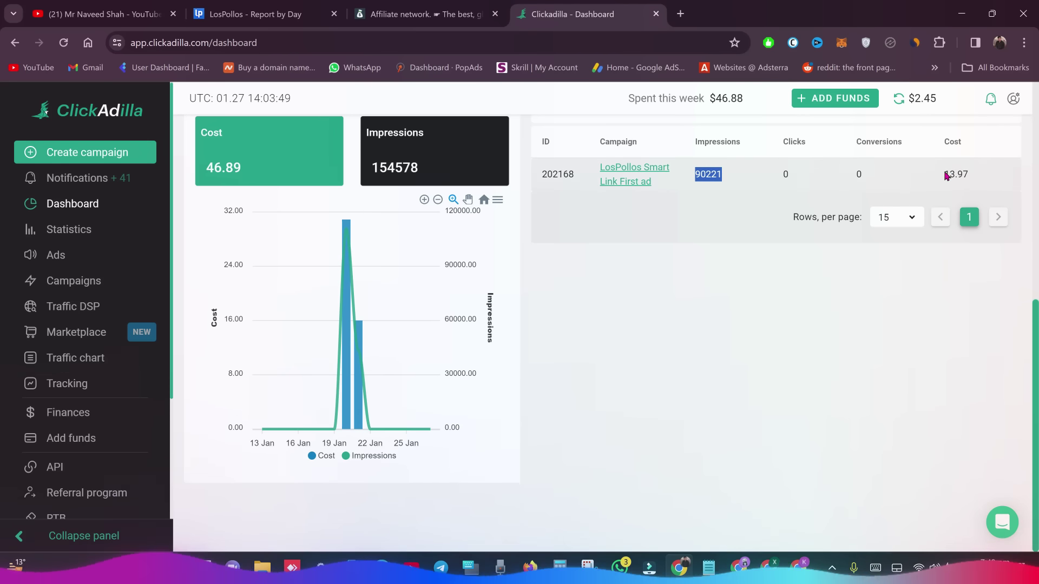
left_click_drag(944, 174, 974, 182)
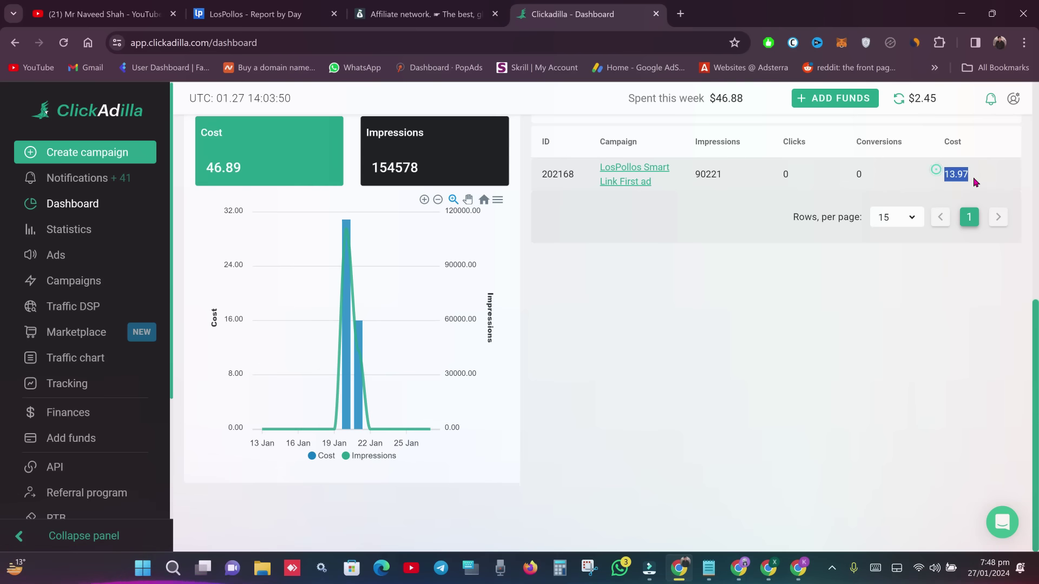
left_click(64, 42)
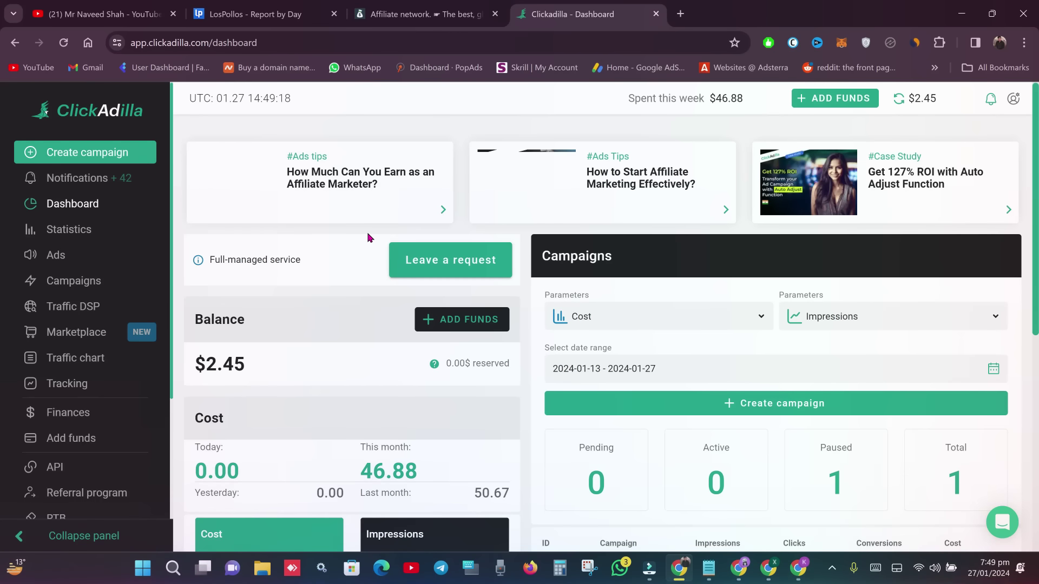
- Review MyLead's Adult Games program page, glance at ClickAdilla, then go to the LosPollos daily report
left_click(422, 14)
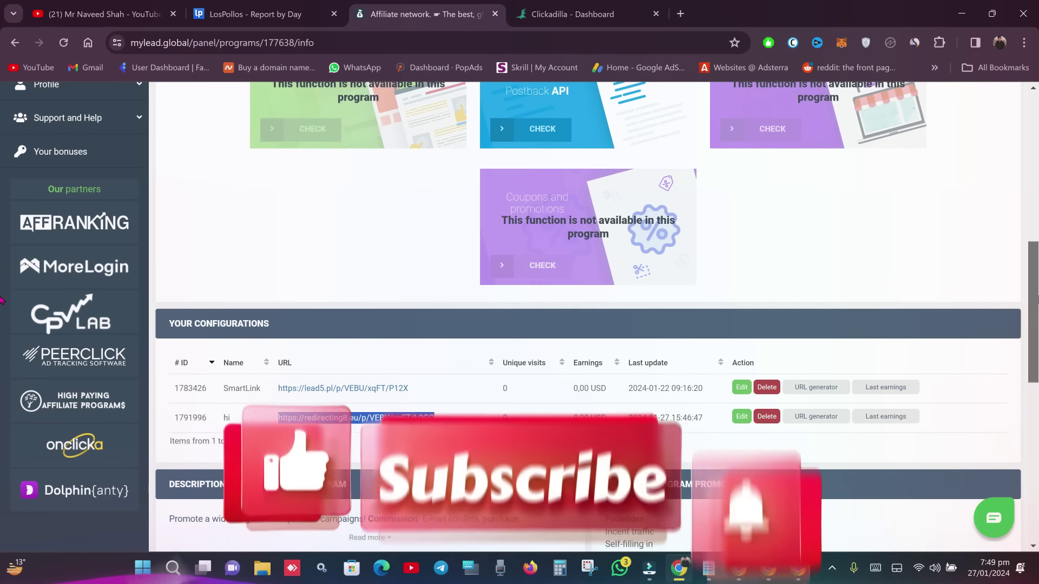
scroll(1033, 329, "up", 8)
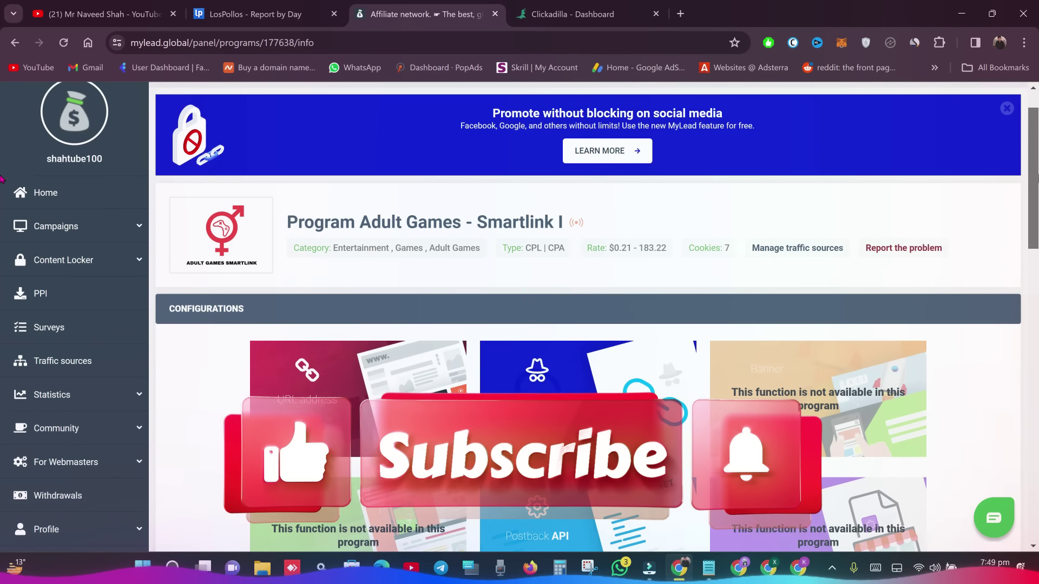
scroll(360, 251, "up", 1)
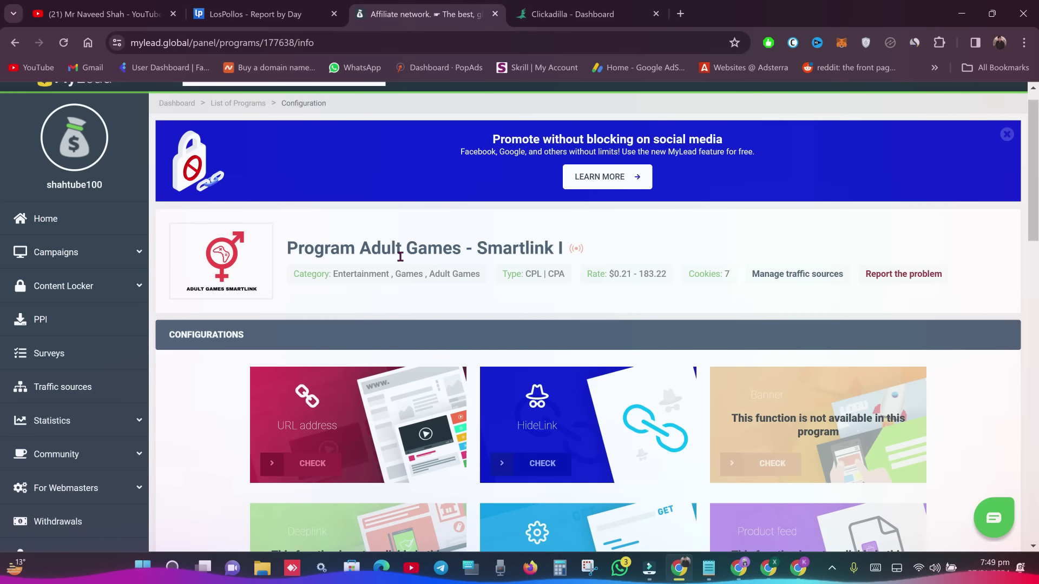
key("ctrl+Tab")
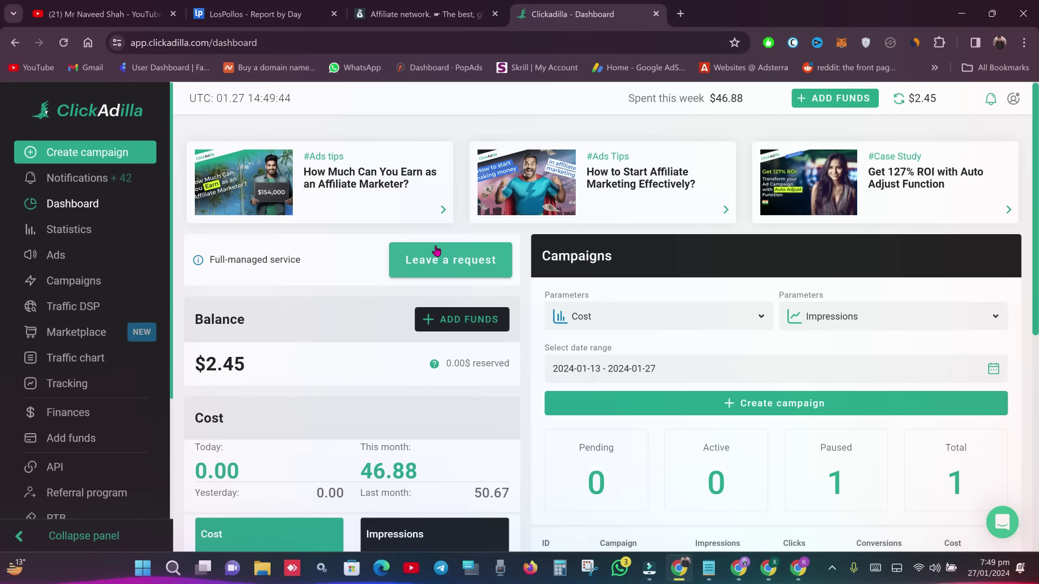
left_click(417, 14)
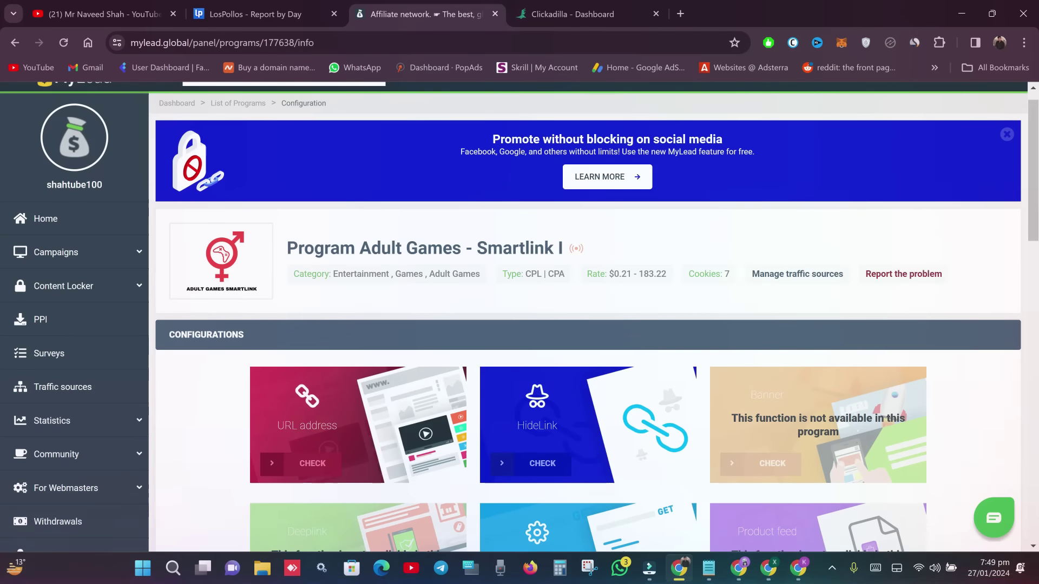
scroll(709, 261, "down", 10)
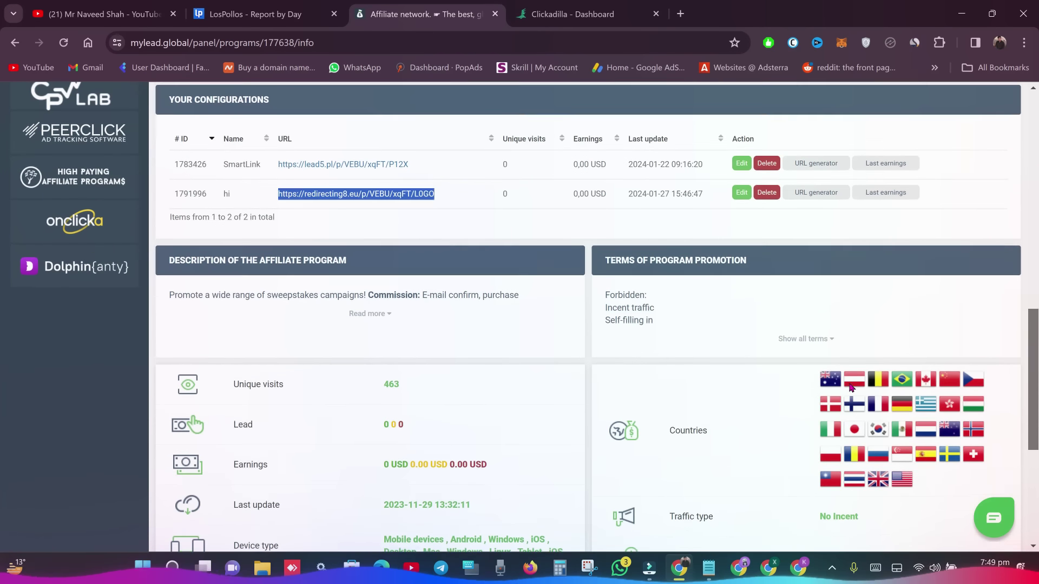
left_click(254, 14)
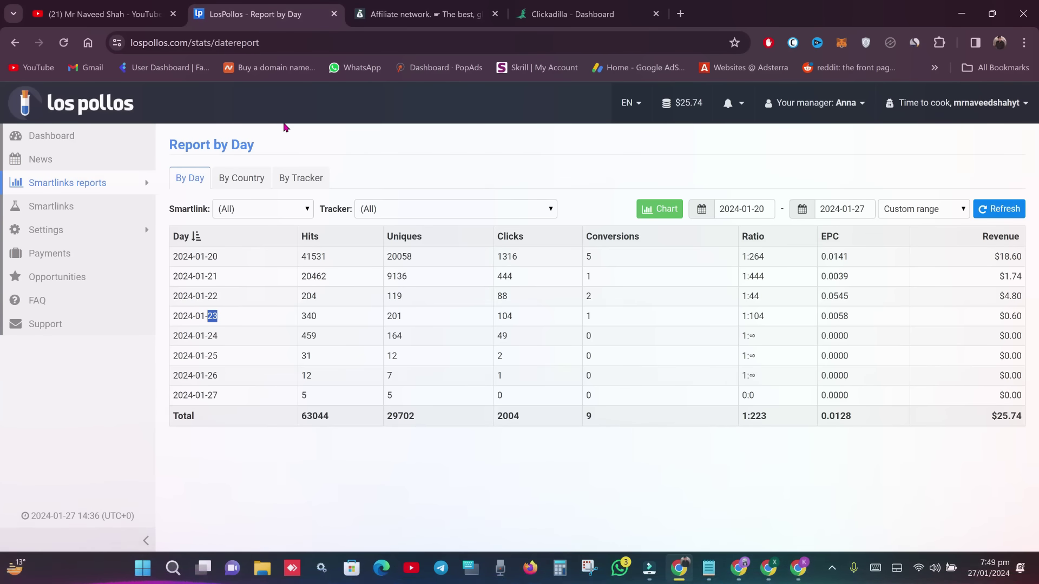
- Go to LosPollos Smartlinks to see the single Dating PPL smartlink
left_click(83, 209)
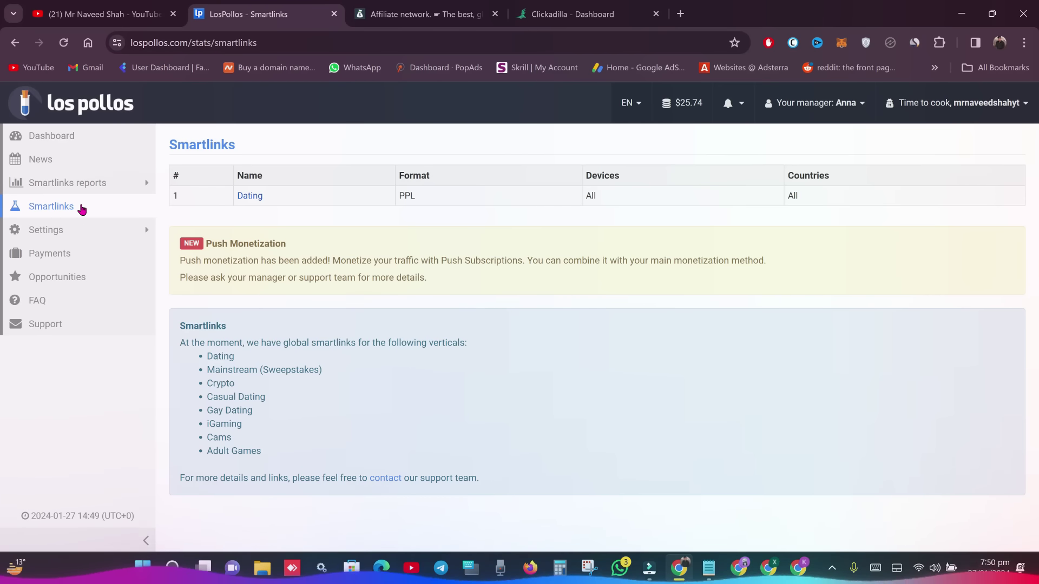
- Copy the Dating smartlink's direct link from LosPollos and return to the ClickAdilla dashboard
left_click(838, 104)
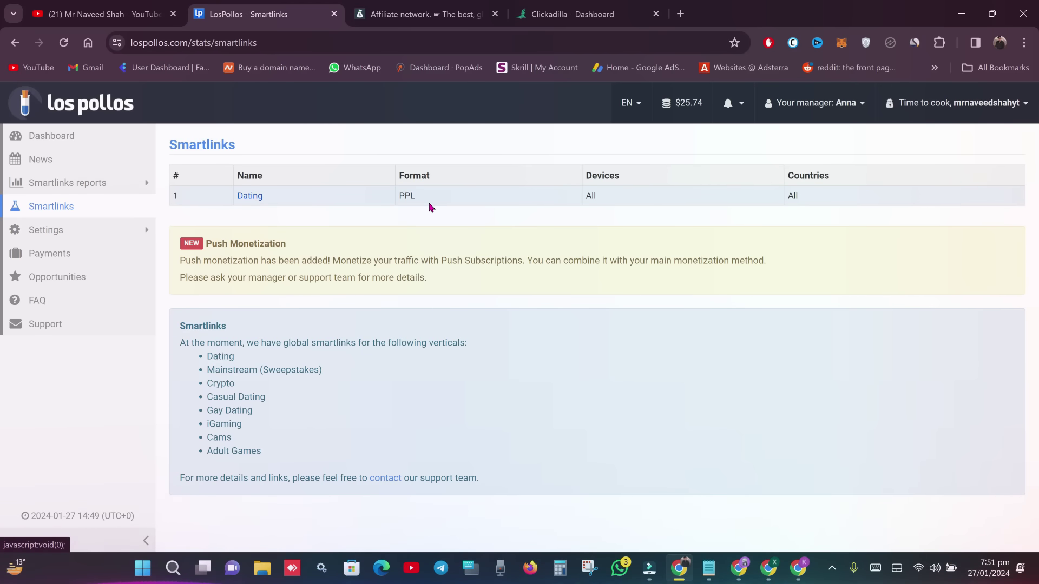
left_click(241, 195)
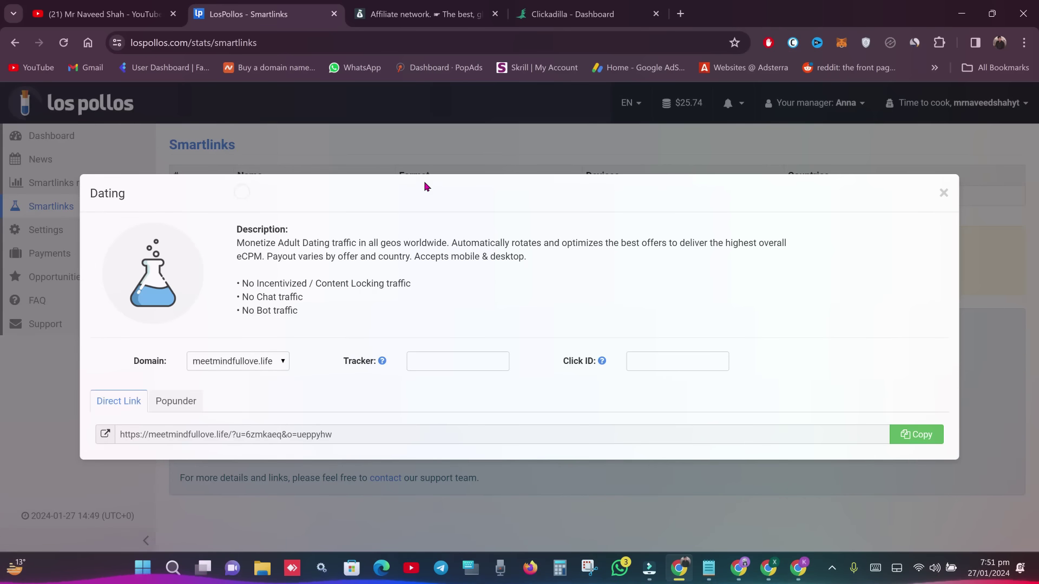
left_click(909, 440)
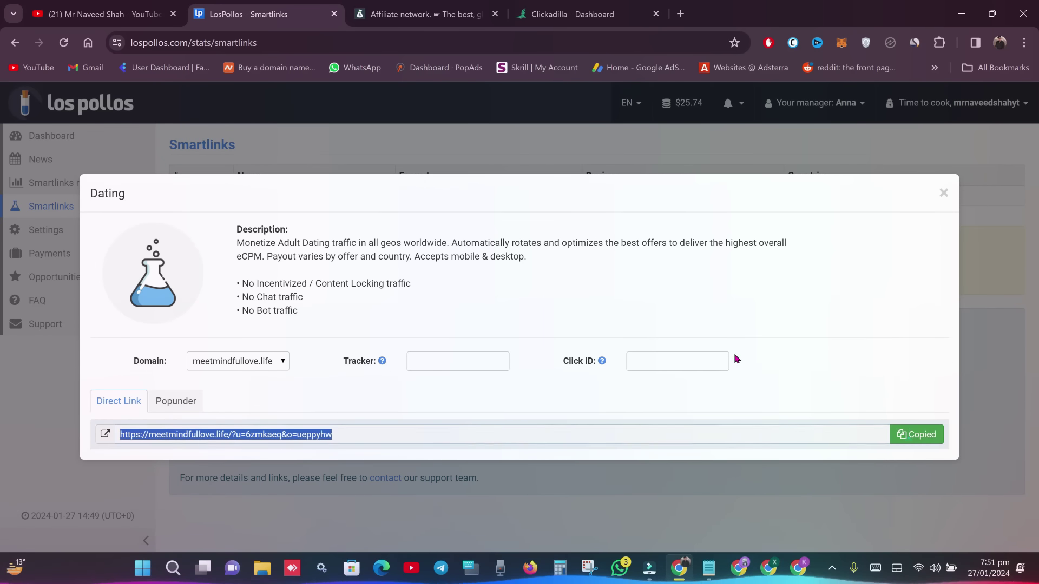
left_click(428, 14)
key("ctrl+Tab")
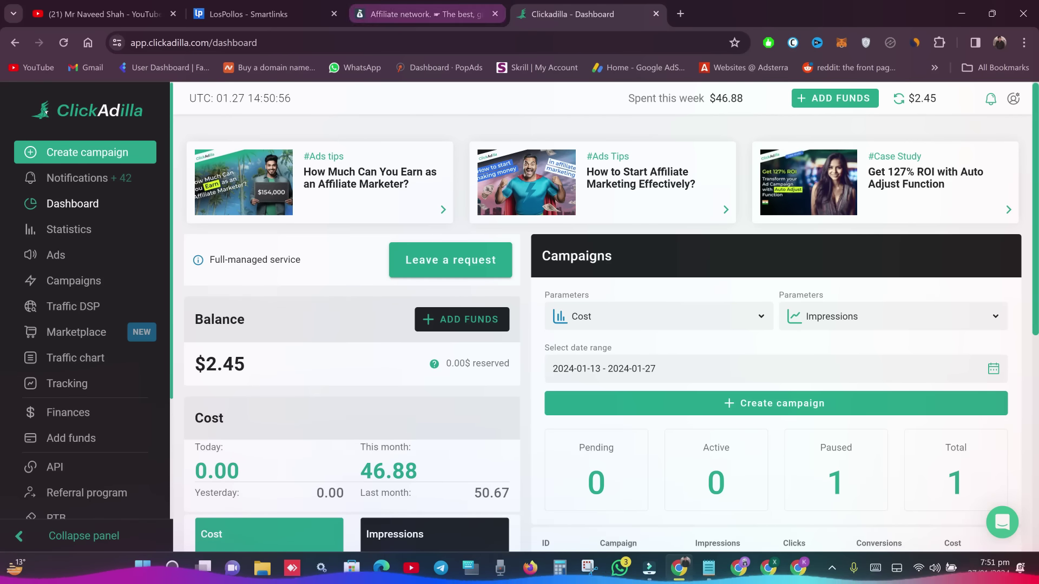
- Go back to the MyLead tab, then bring up the other browser window showing Gmail
key("ctrl+shift+Tab")
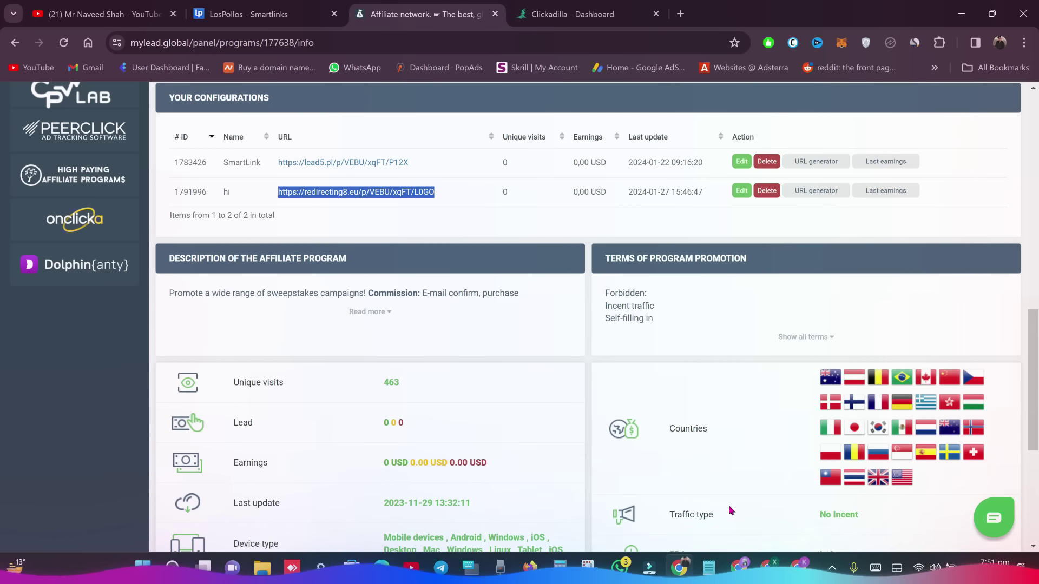
left_click(798, 568)
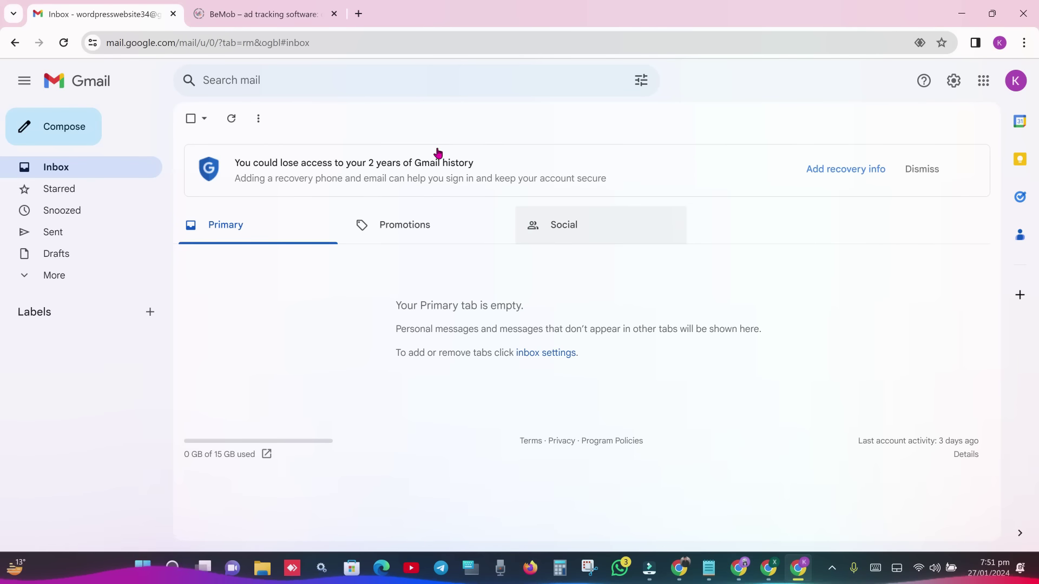
- Switch to the bemob.com tab and scroll the homepage back up to its headline
key("ctrl+Tab")
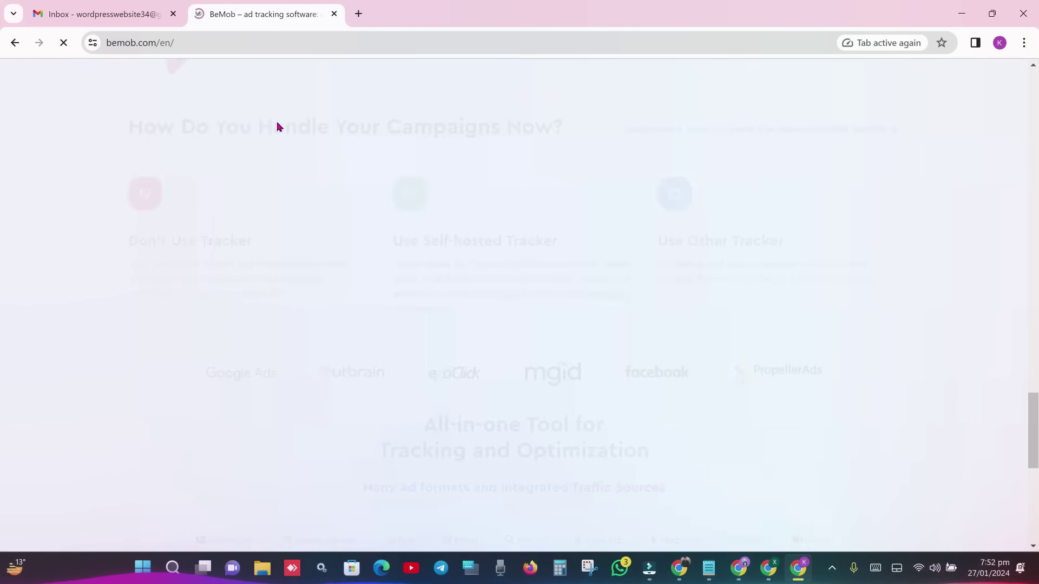
scroll(277, 125, "up", 6)
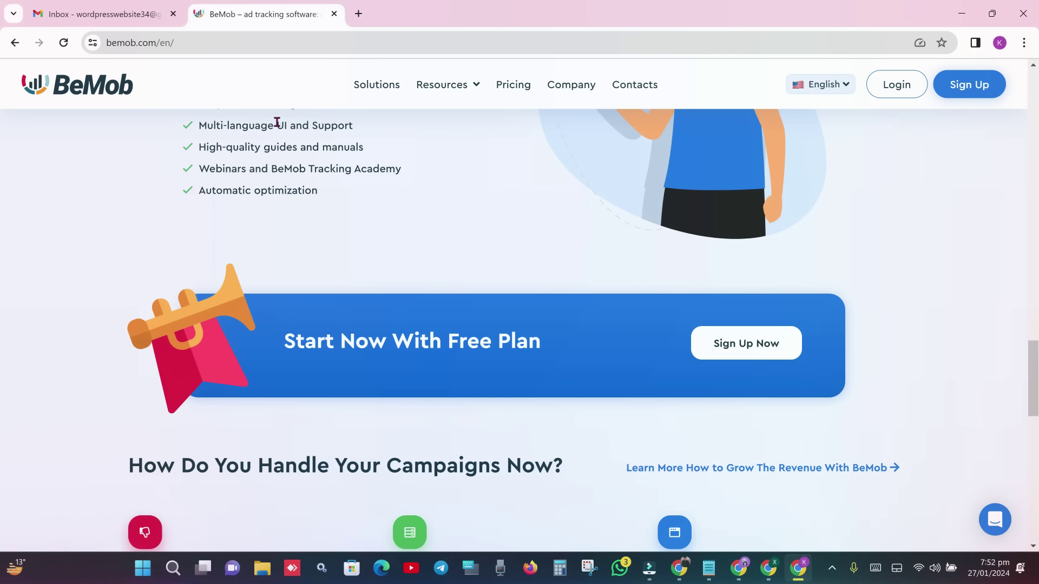
scroll(1, 346, "up", 10)
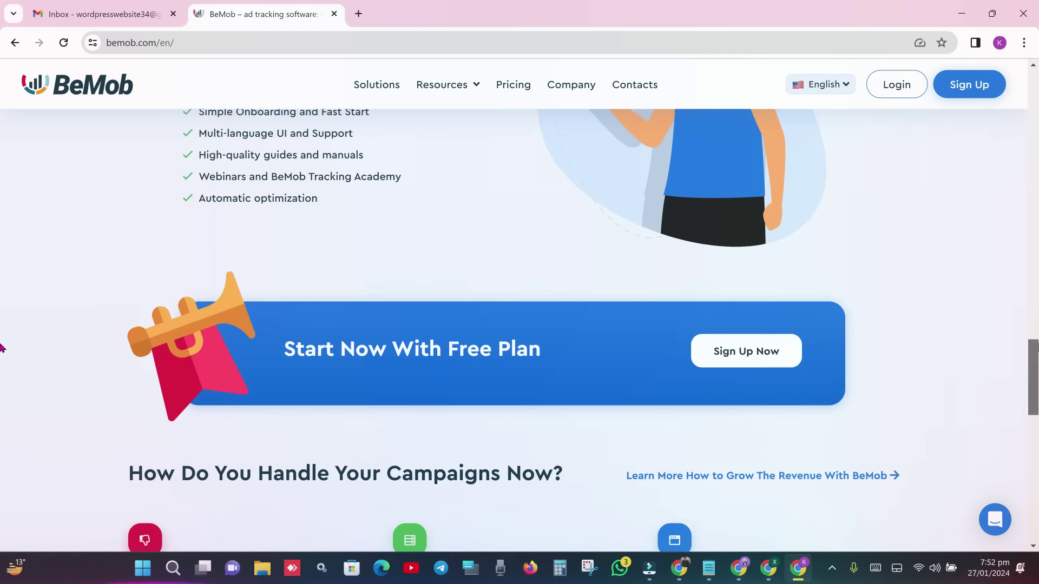
scroll(1, 139, "up", 5)
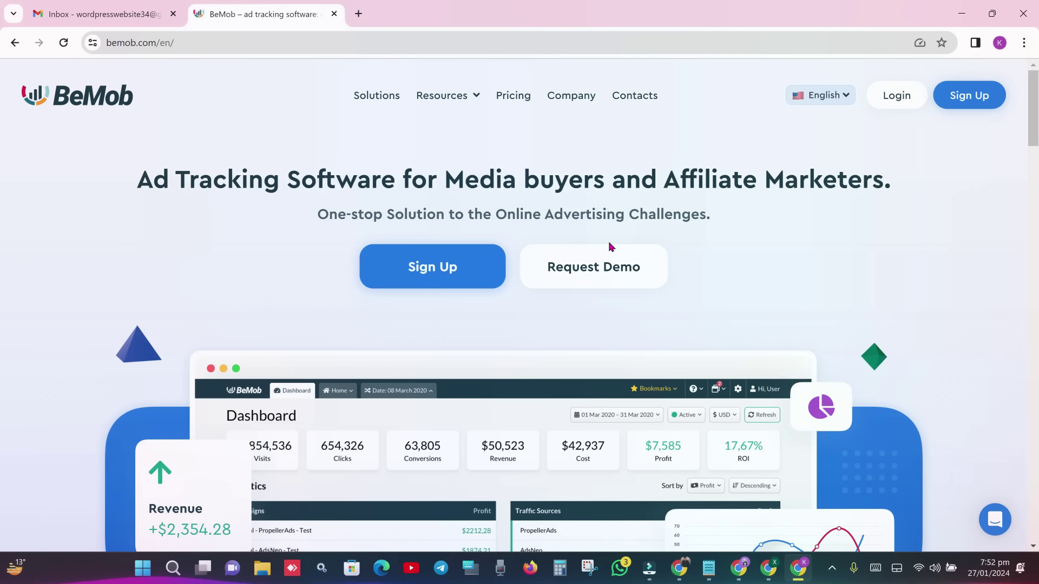
- Open BeMob Pricing and highlight the Free 100,000 events and Professional plan's price and 1,000,000 events
left_click(517, 98)
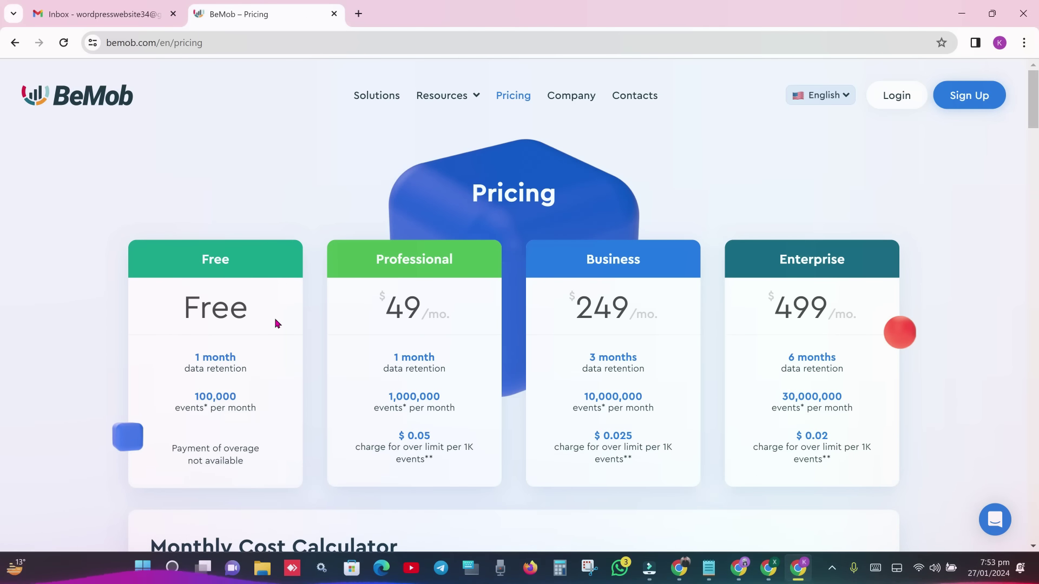
left_click_drag(258, 394, 185, 401)
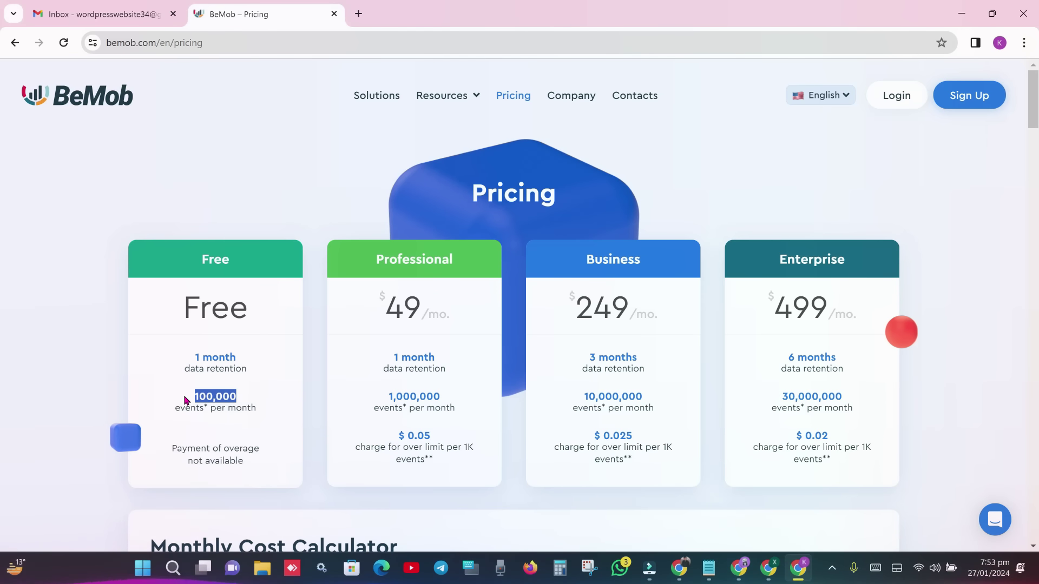
left_click_drag(388, 310, 441, 310)
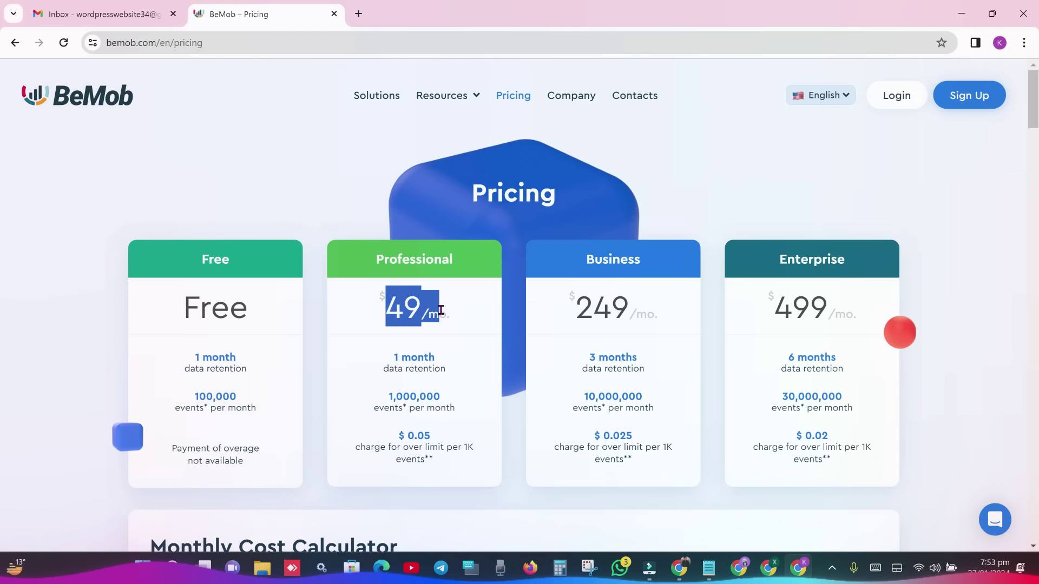
left_click_drag(455, 391, 377, 402)
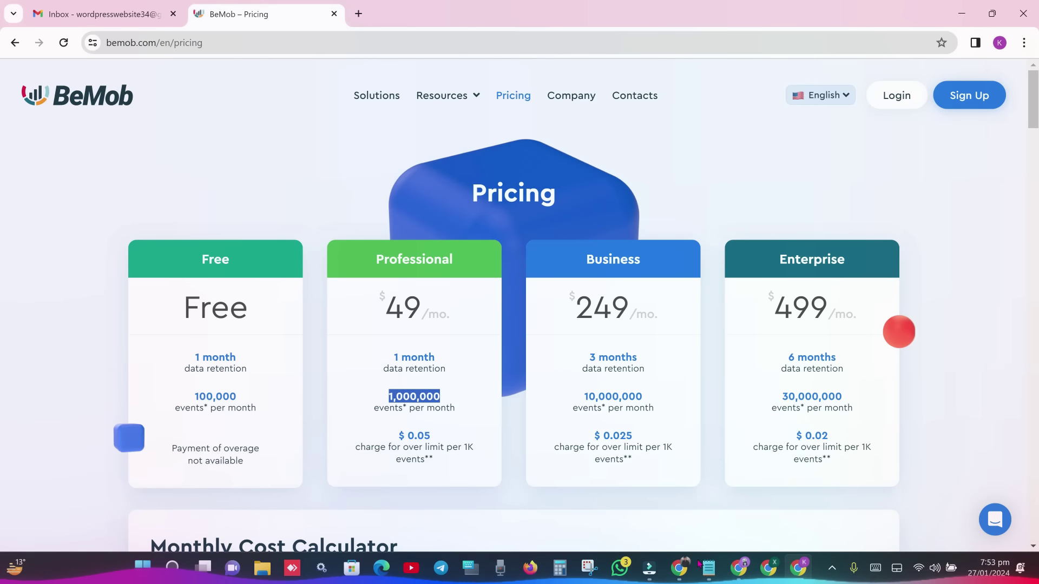
mouse_move(690, 567)
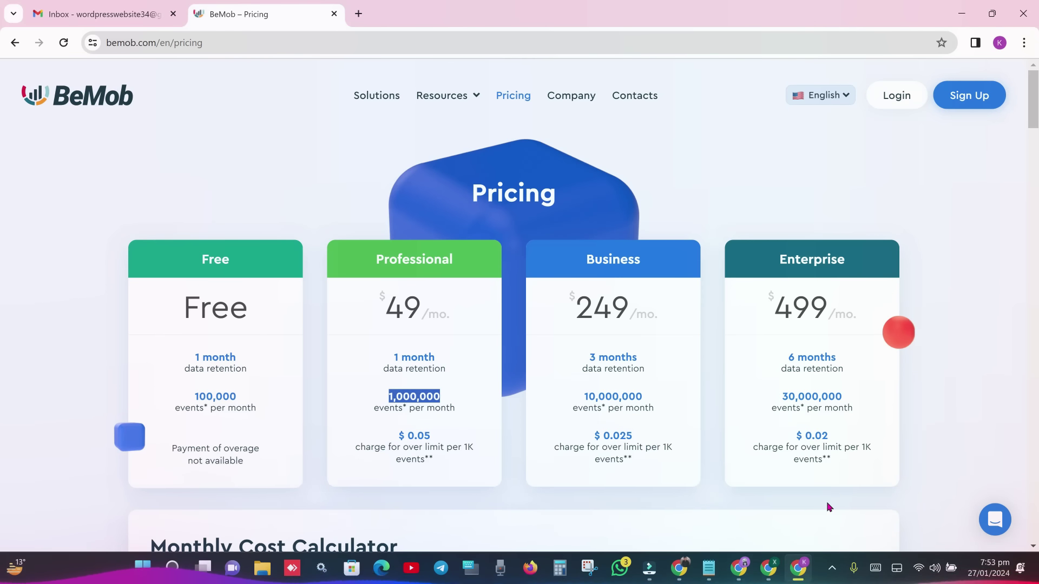
left_click(832, 568)
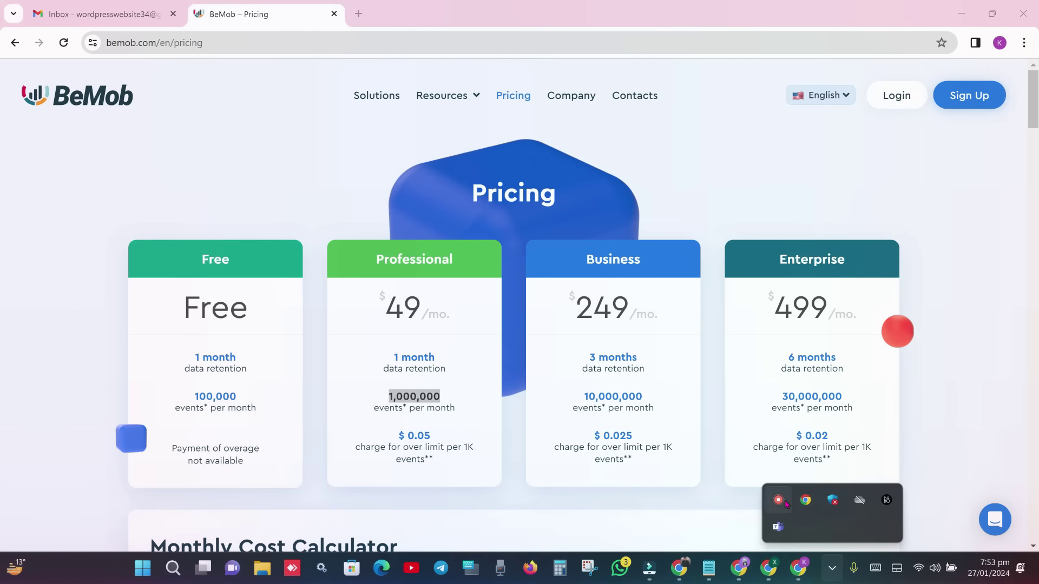
left_click(778, 499)
left_click(958, 436)
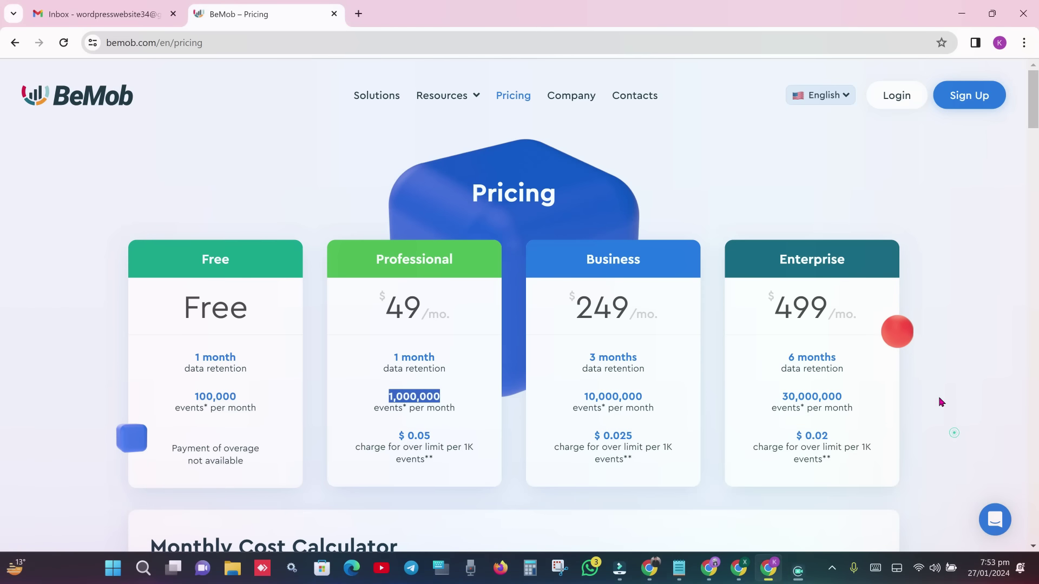
- Highlight the Free plan name and Professional $49/mo. price, then open the Sign Up form
left_click(410, 343)
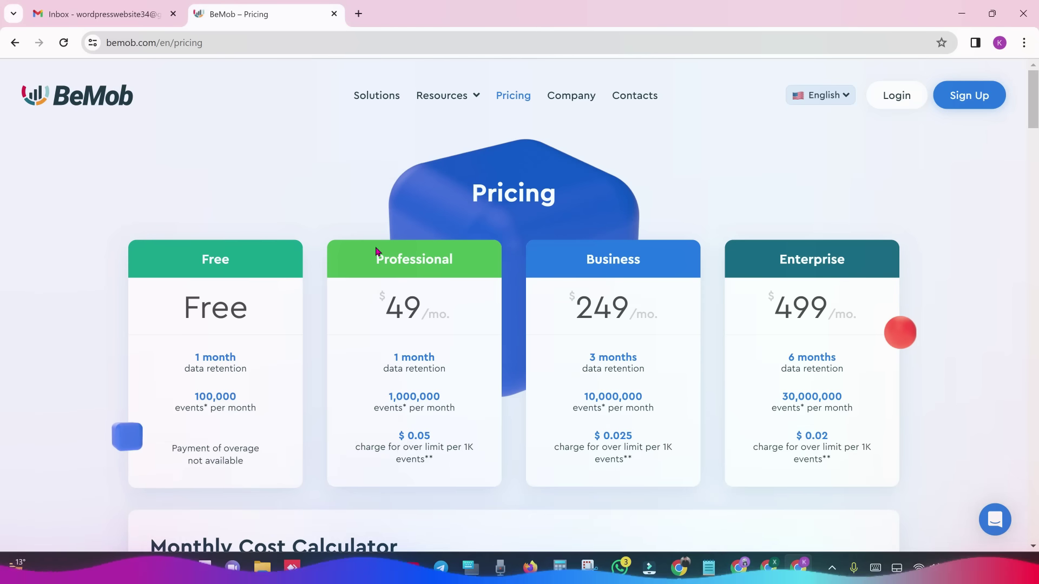
left_click_drag(200, 260, 234, 266)
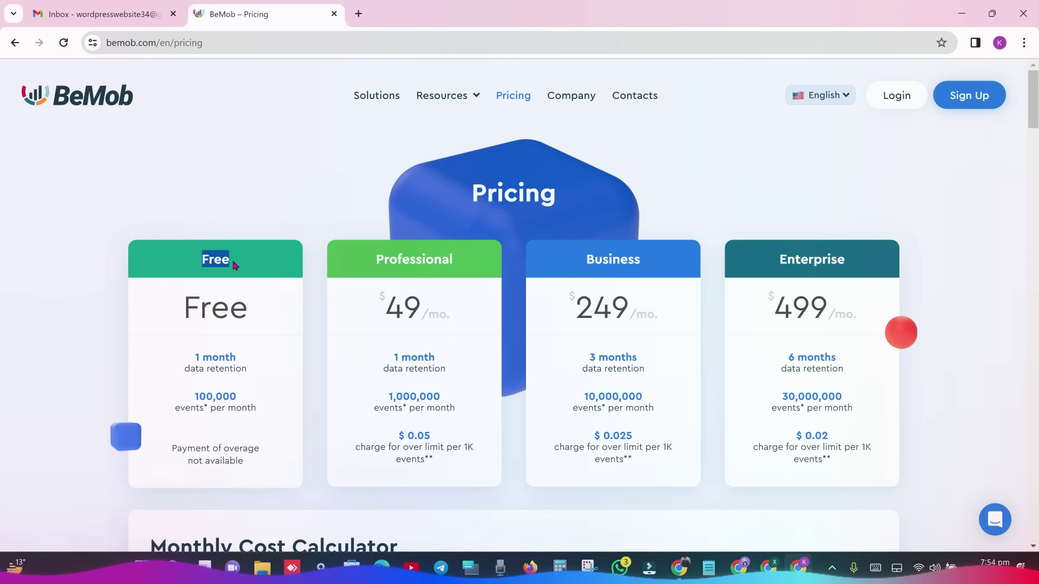
left_click(379, 304)
left_click_drag(378, 305, 450, 326)
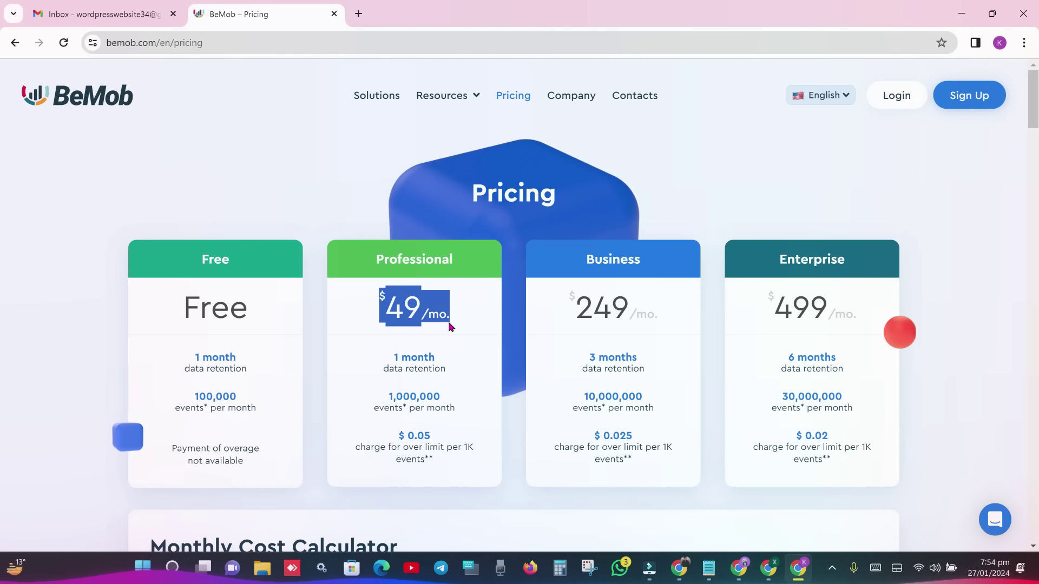
left_click(449, 326)
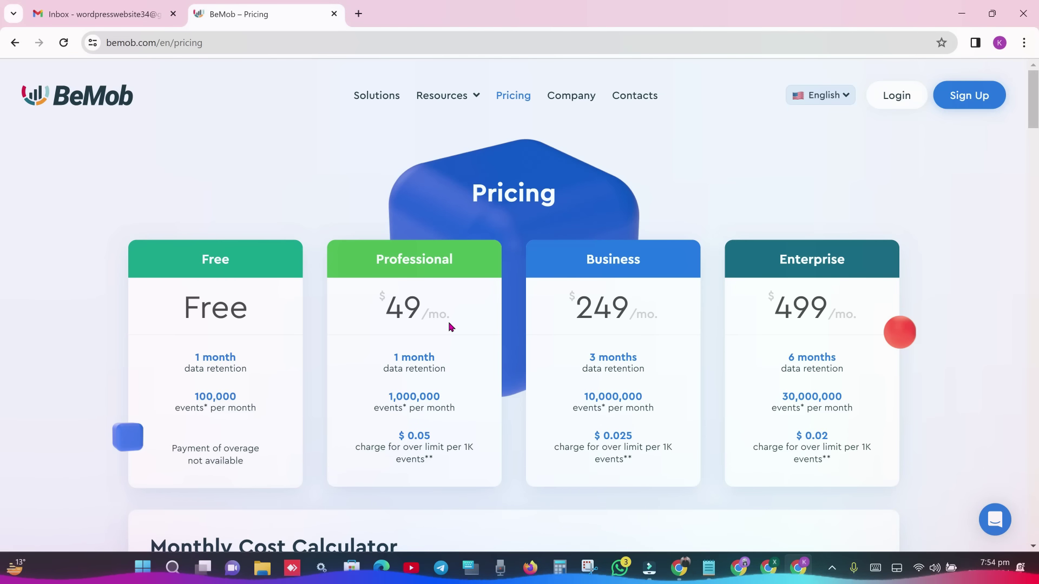
left_click(951, 100)
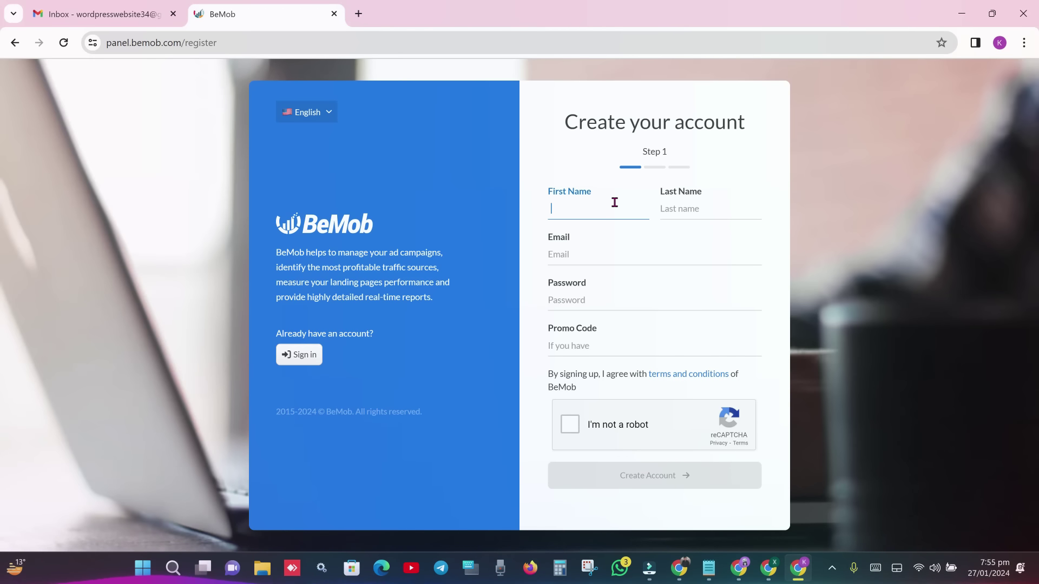
- Fill in the first name, last name and saved e-mail address on BeMob's registration form
left_click(615, 256)
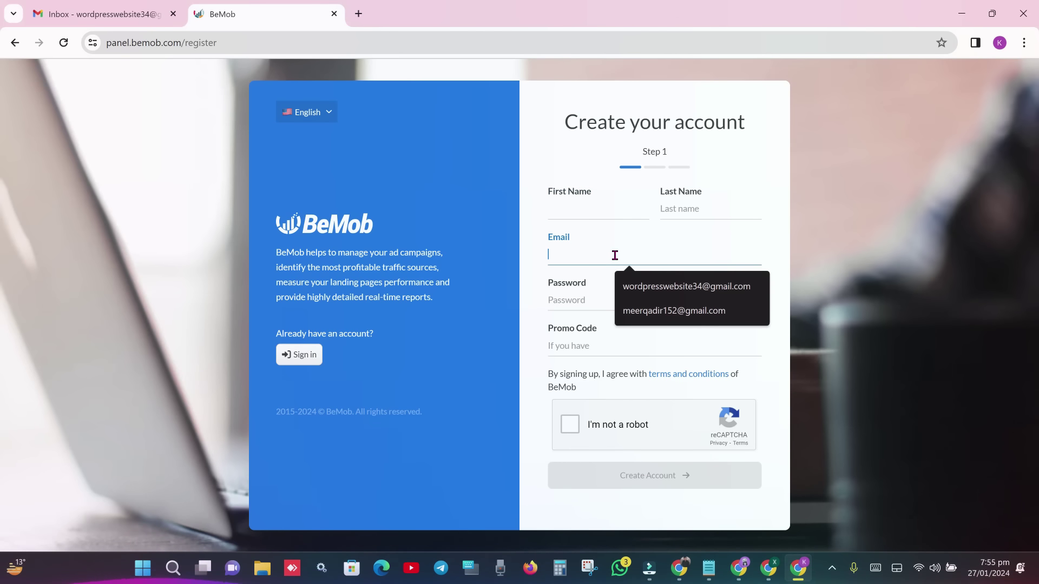
left_click(603, 212)
type("j")
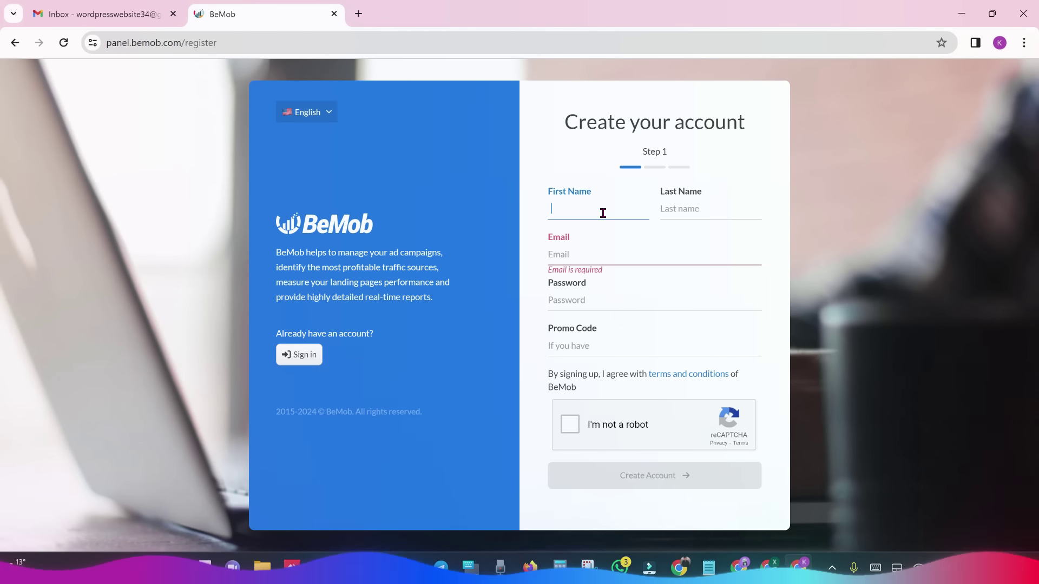
type("nVEED")
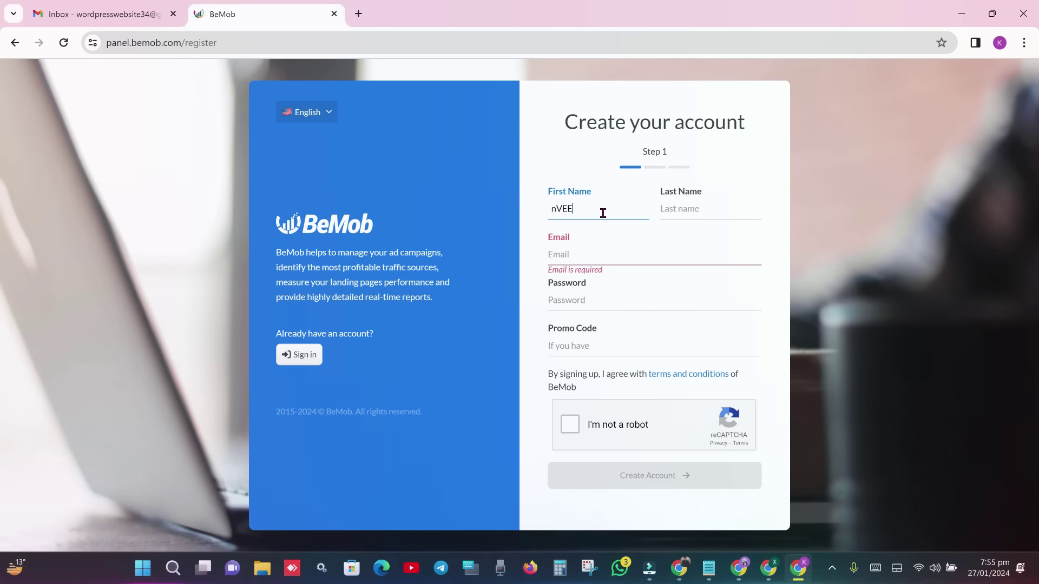
key("BackSpace")
key("BackSpace")
key("BackSpace")
key("BackSpace")
key("BackSpace")
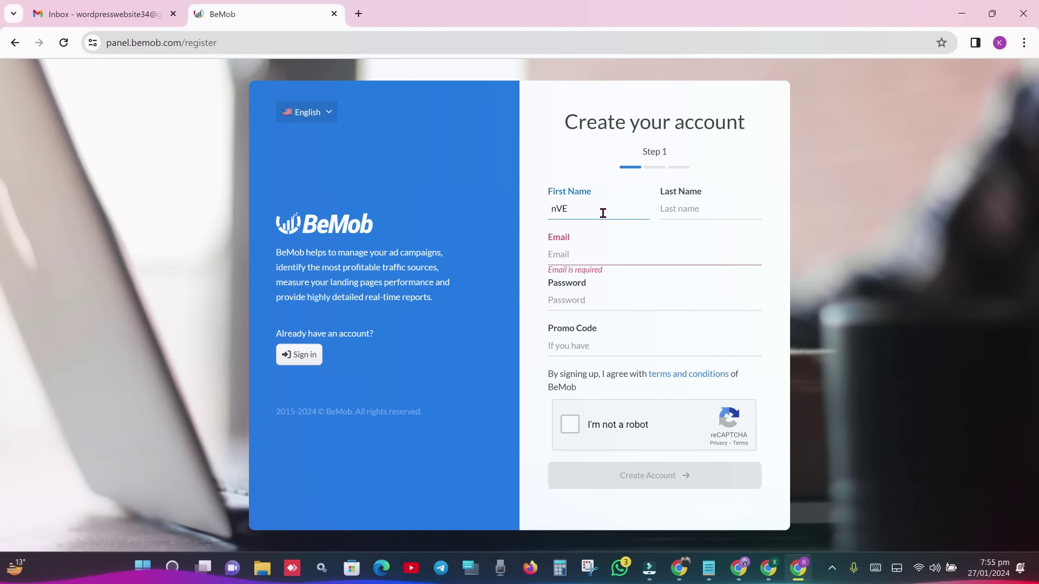
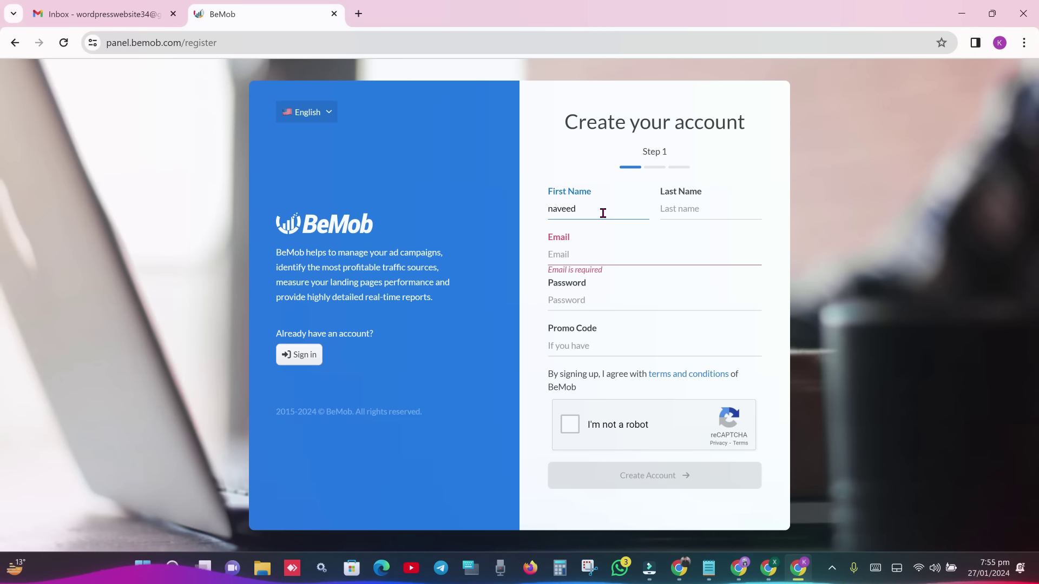
key("Tab")
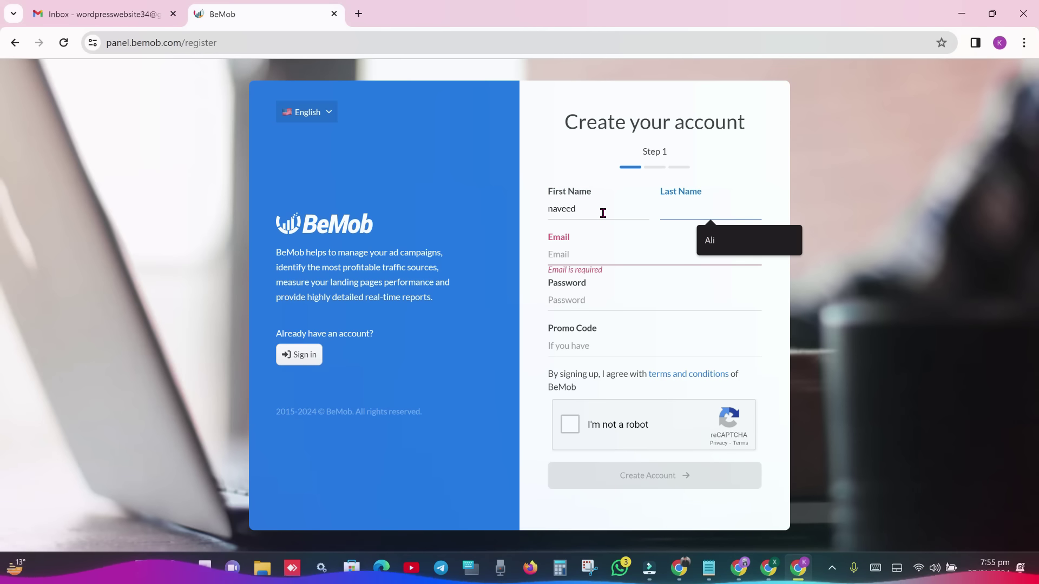
left_click(624, 255)
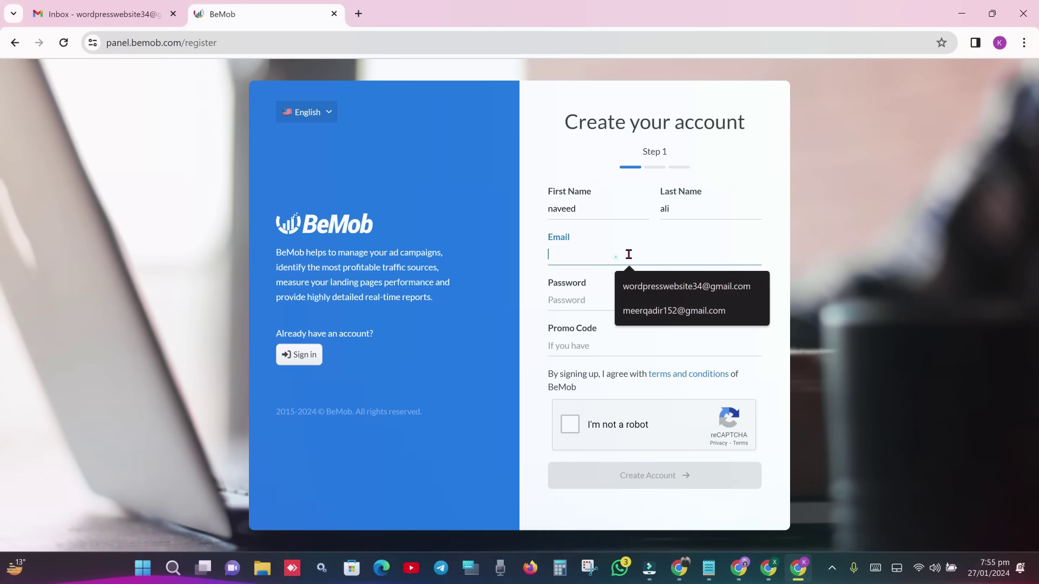
left_click(683, 290)
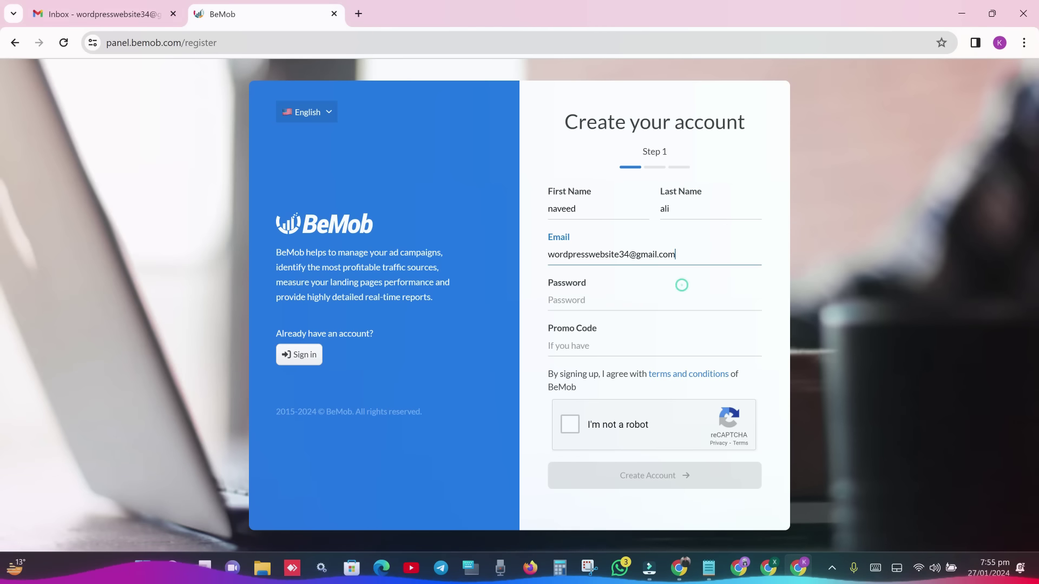
- Confirm the signed-in Google account, use the browser's suggested strong password and pass the robot check
key("ctrl+shift+Tab")
left_click(1015, 82)
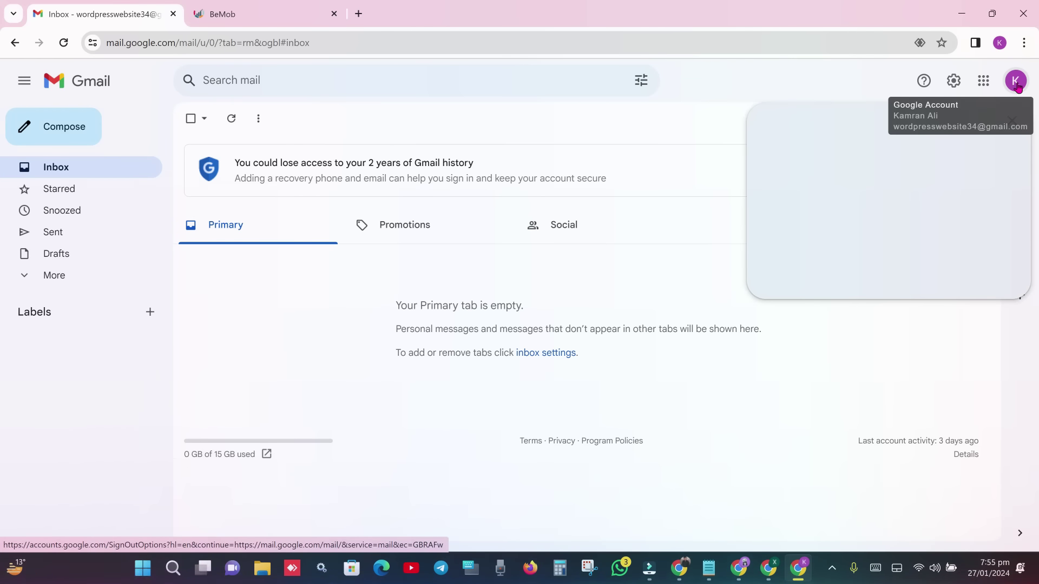
key("ctrl+Tab")
left_click(663, 300)
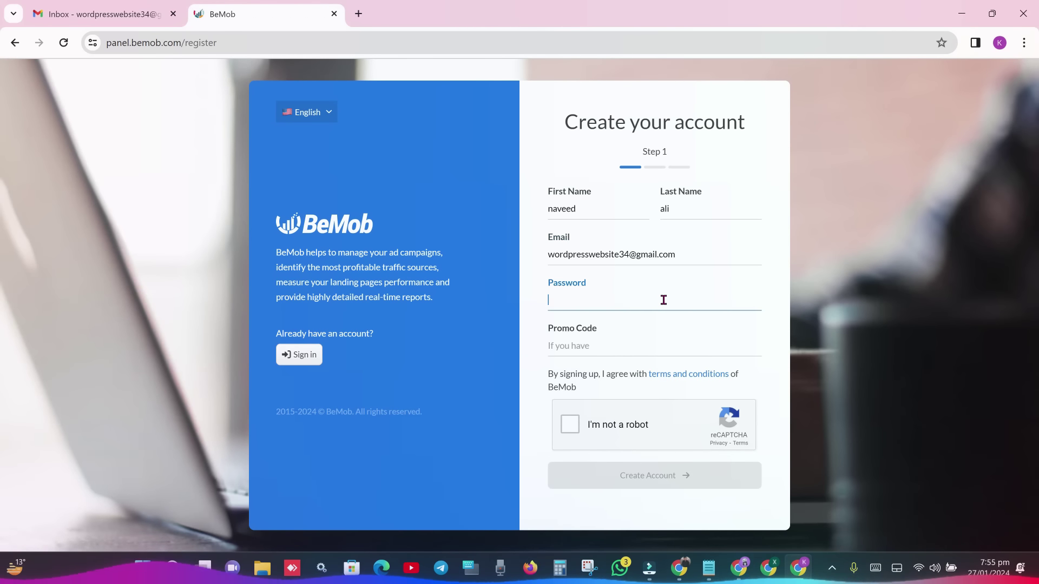
left_click(655, 330)
left_click(613, 427)
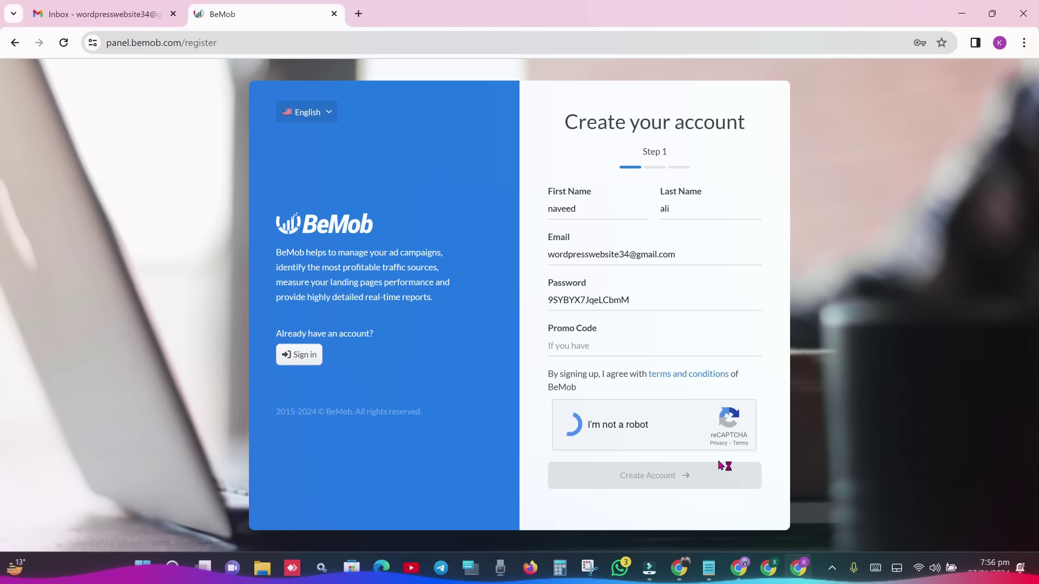
left_click(620, 423)
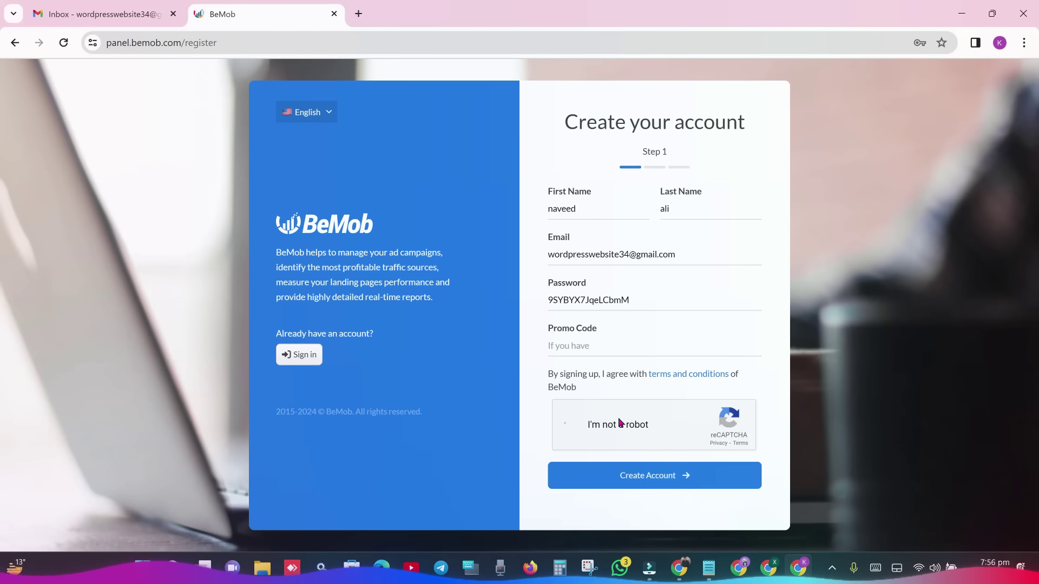
- Submit registration step 1 and refresh the Gmail inbox for the activation email
left_click(683, 475)
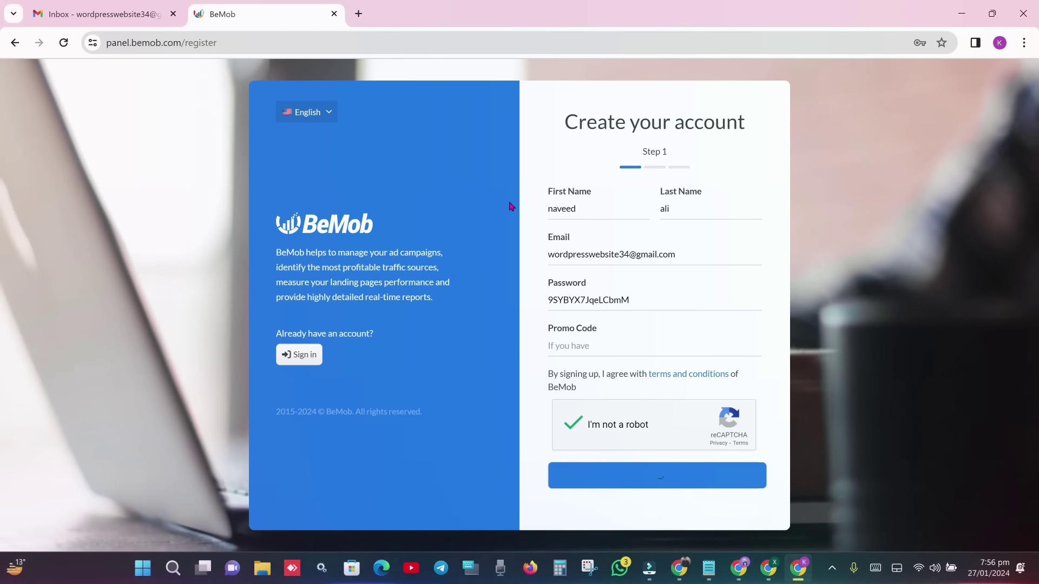
left_click(103, 13)
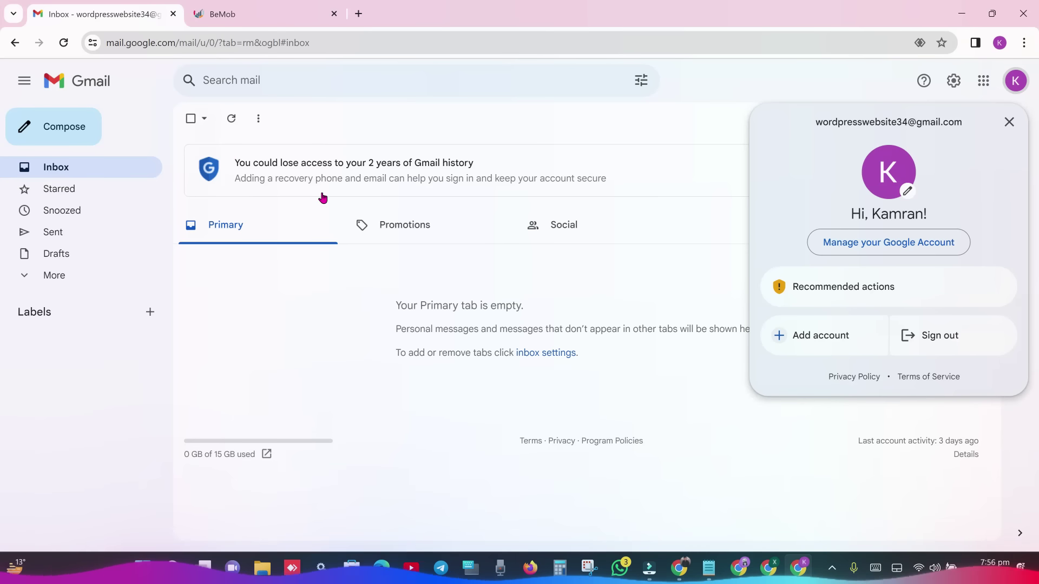
left_click(231, 118)
key("ctrl+Tab")
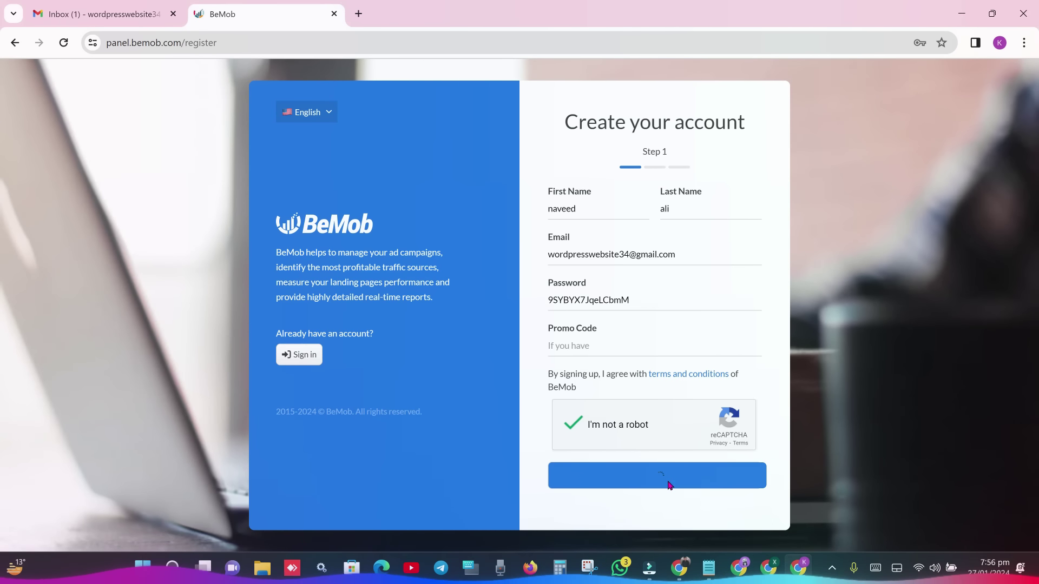
left_click_drag(631, 213, 682, 212)
left_click(103, 14)
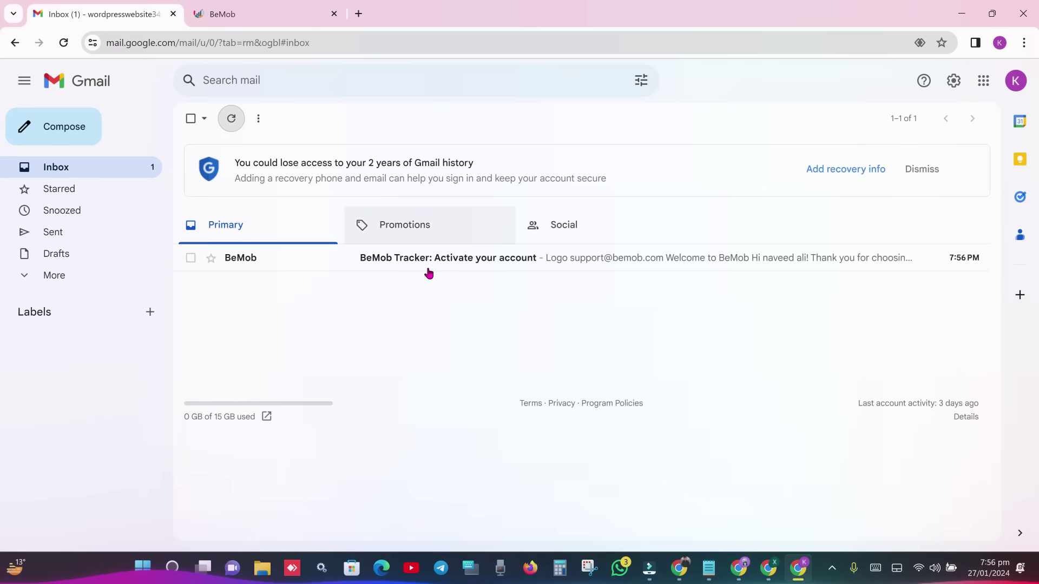
- Open the 'BeMob Tracker: Activate your account' email and click Activate My Account
left_click(428, 270)
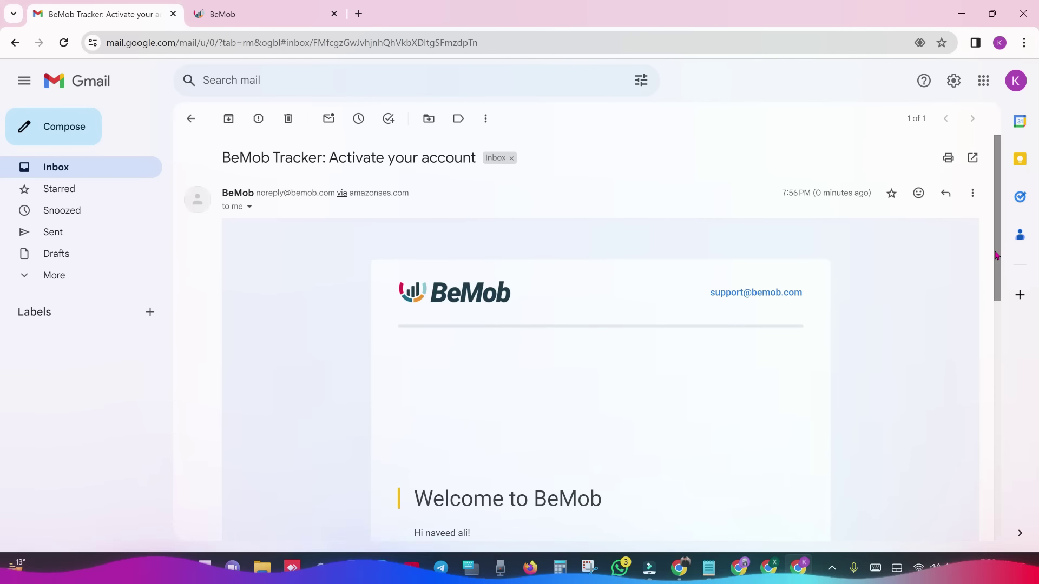
scroll(996, 255, "down", 7)
left_click(672, 206)
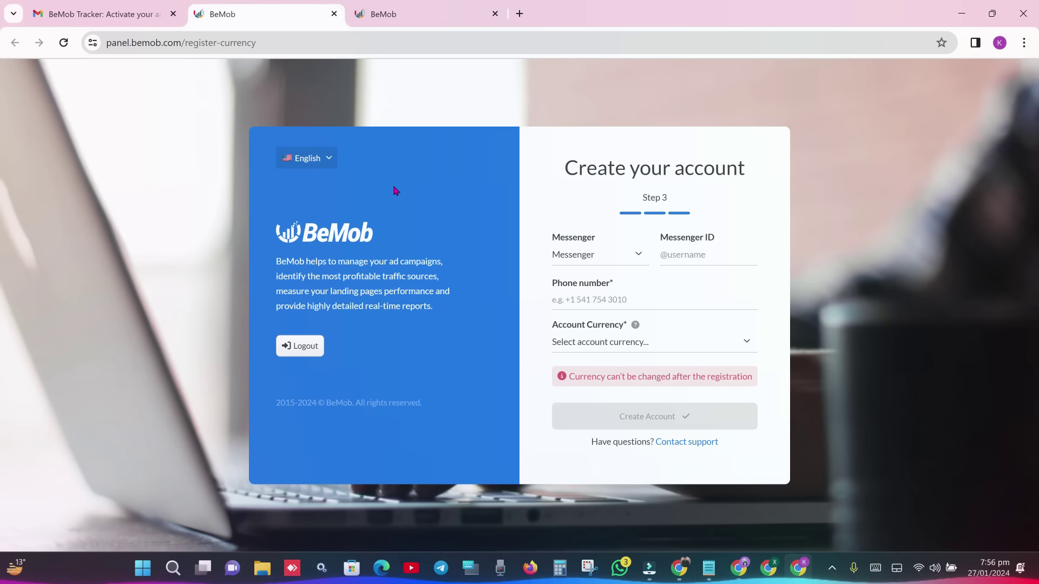
- Choose Telegram with the messenger username, enter the phone number, pick US Dollar, and create the account
left_click(622, 250)
left_click(603, 264)
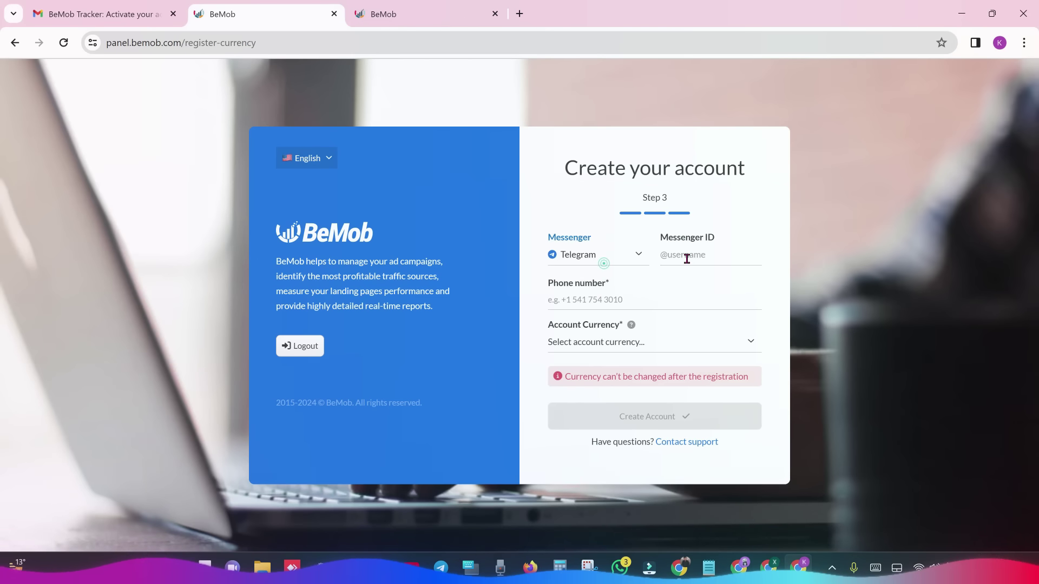
left_click(686, 258)
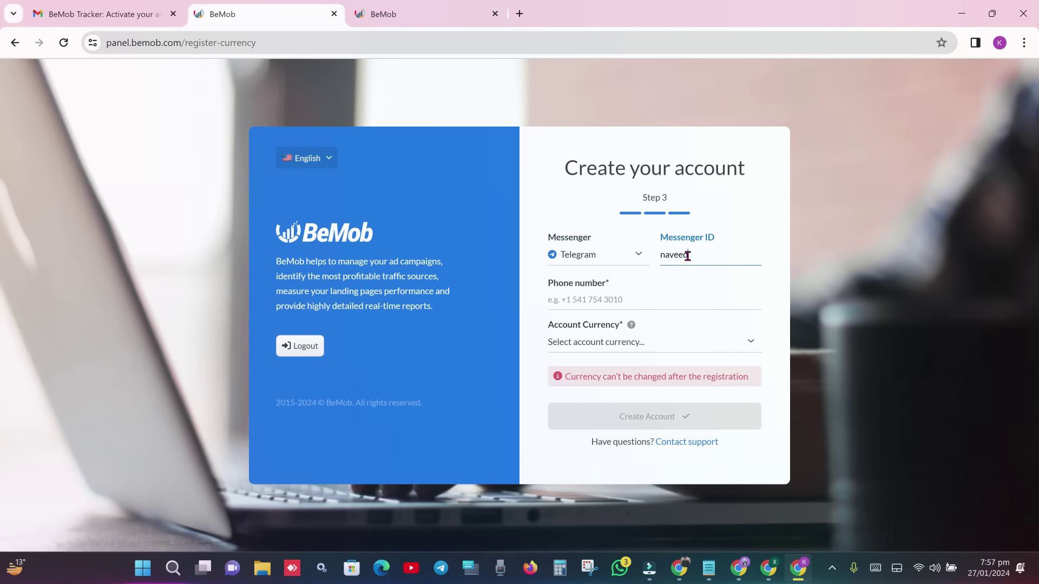
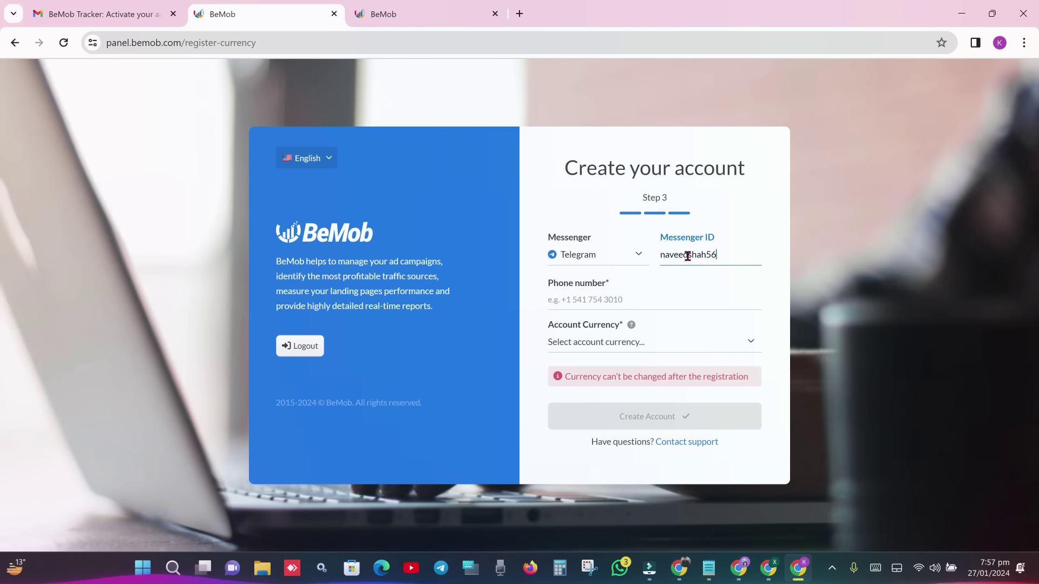
left_click(616, 303)
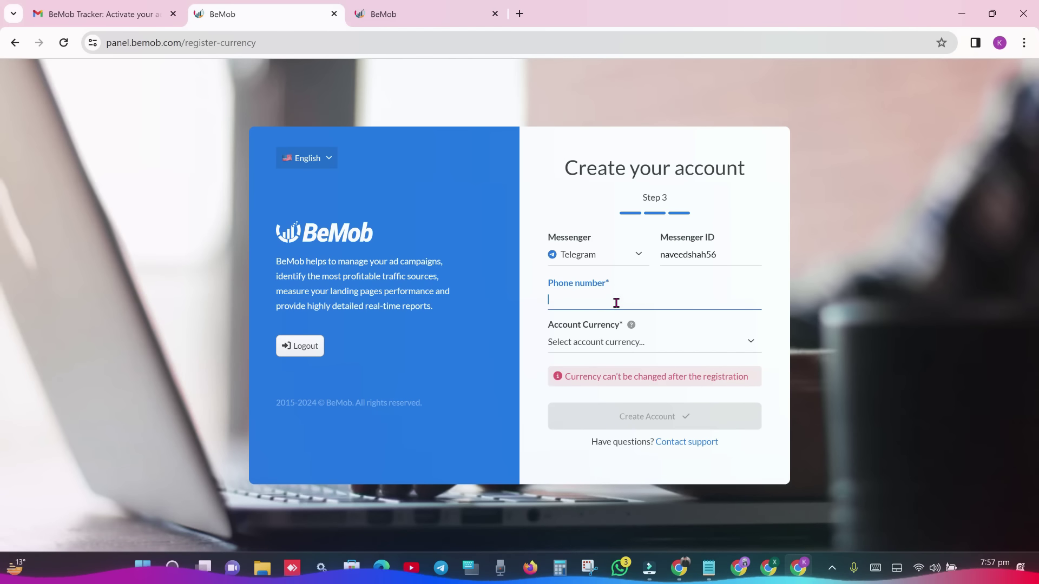
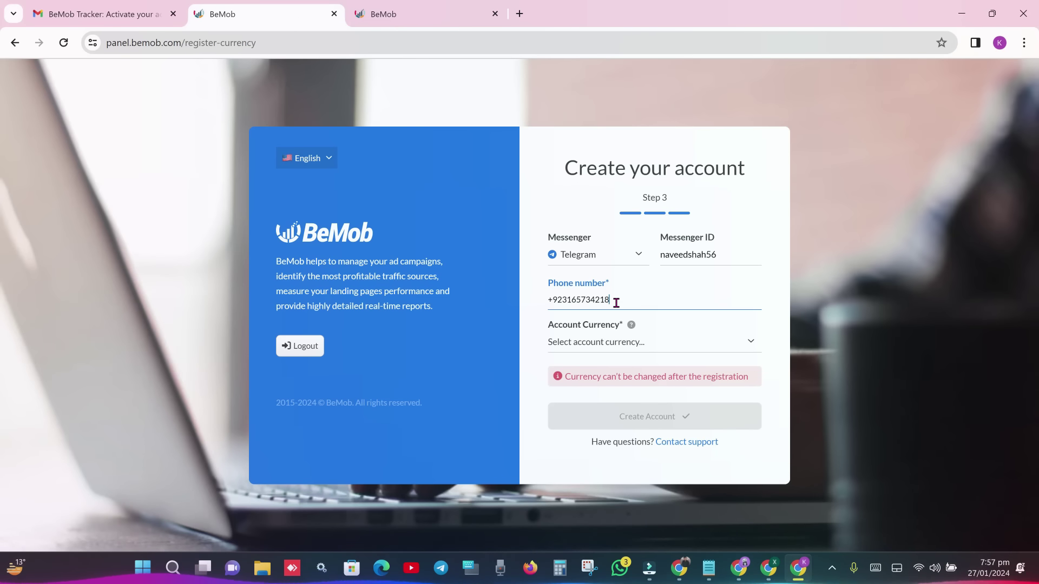
triple_click(623, 301)
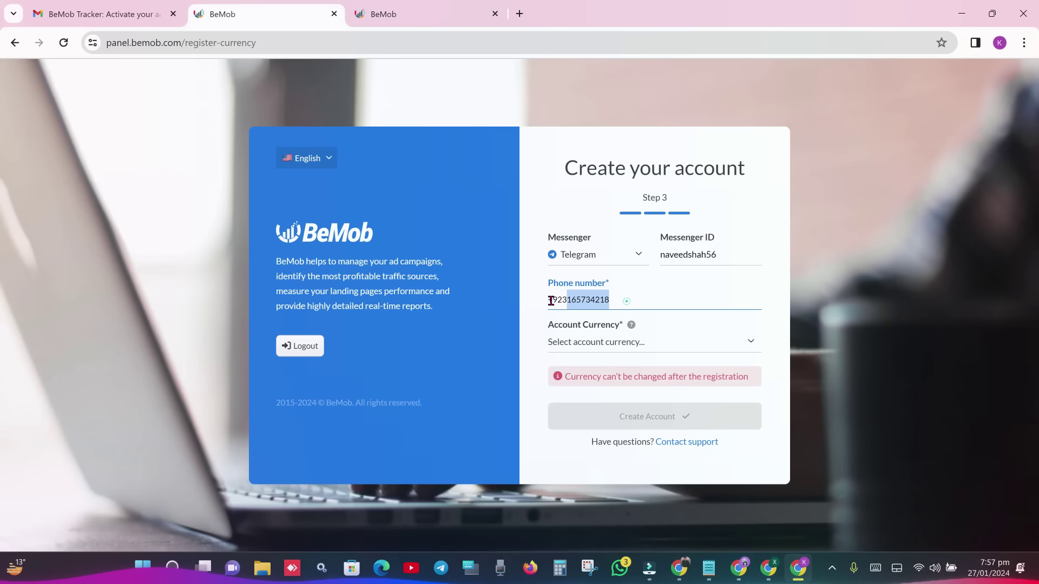
left_click(649, 342)
left_click(648, 340)
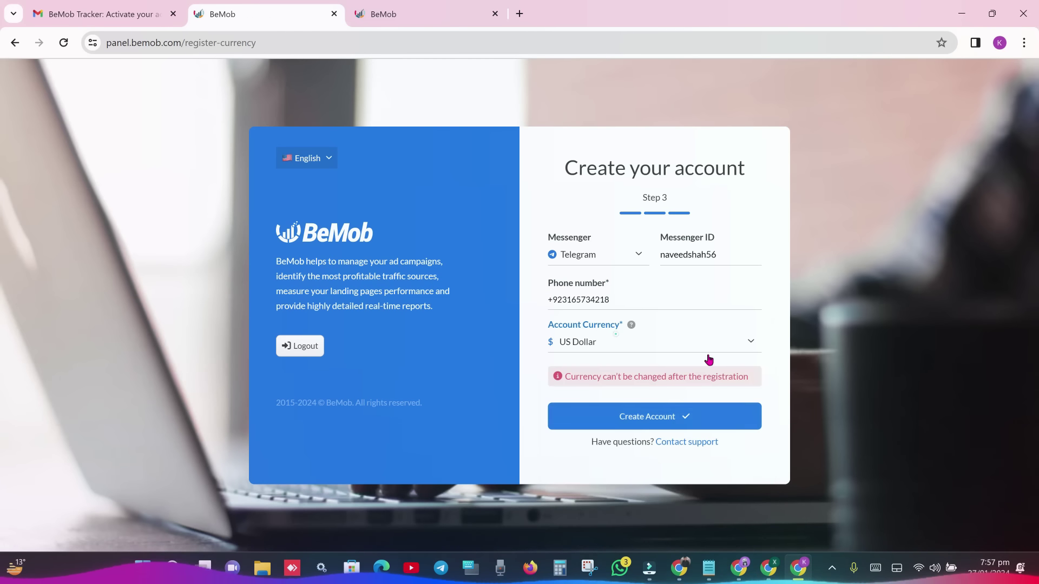
left_click(683, 420)
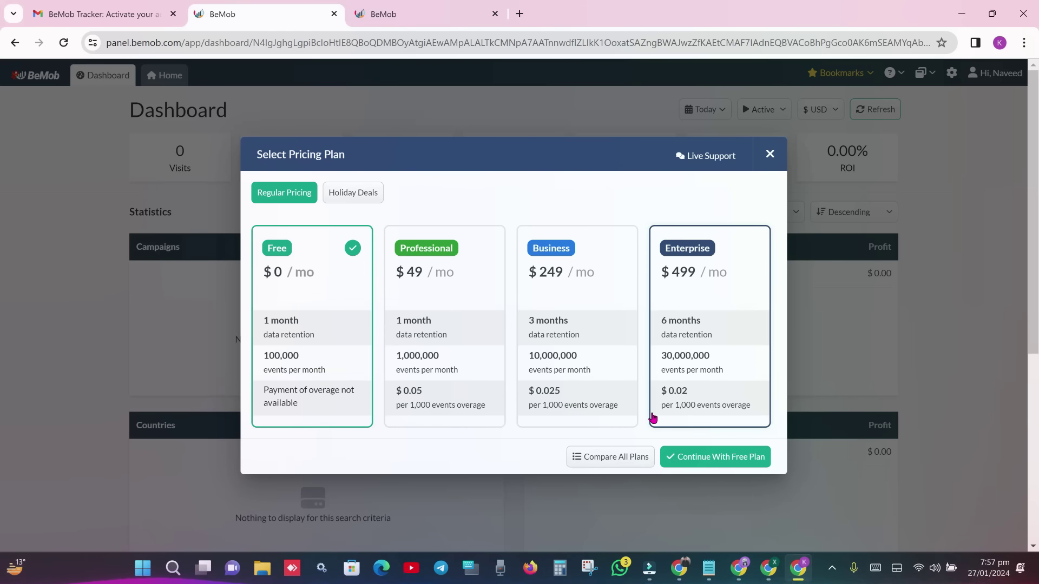
- Continue with the Free plan, then switch to the other Chrome window
left_click(722, 461)
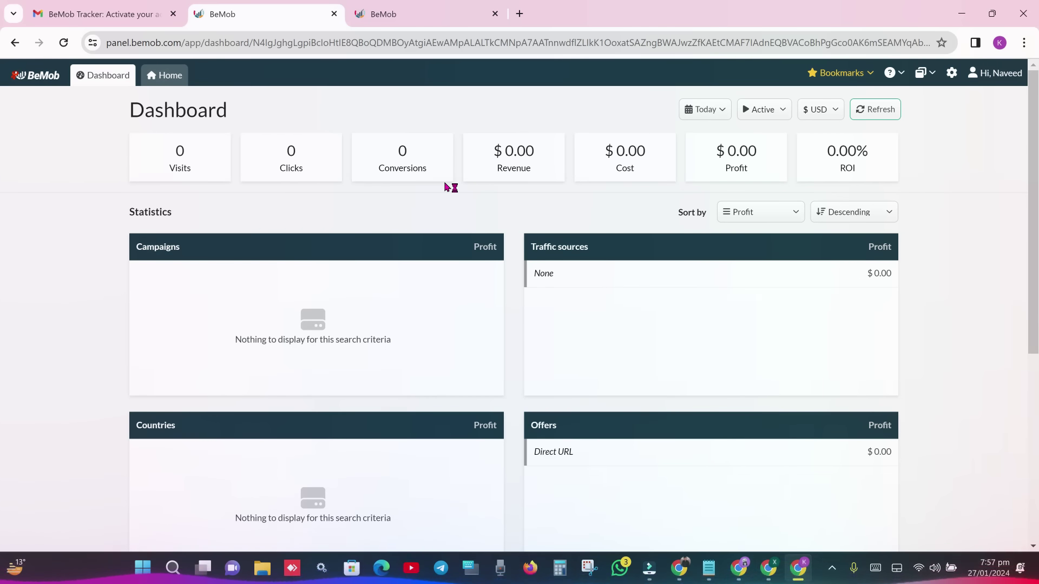
left_click(679, 567)
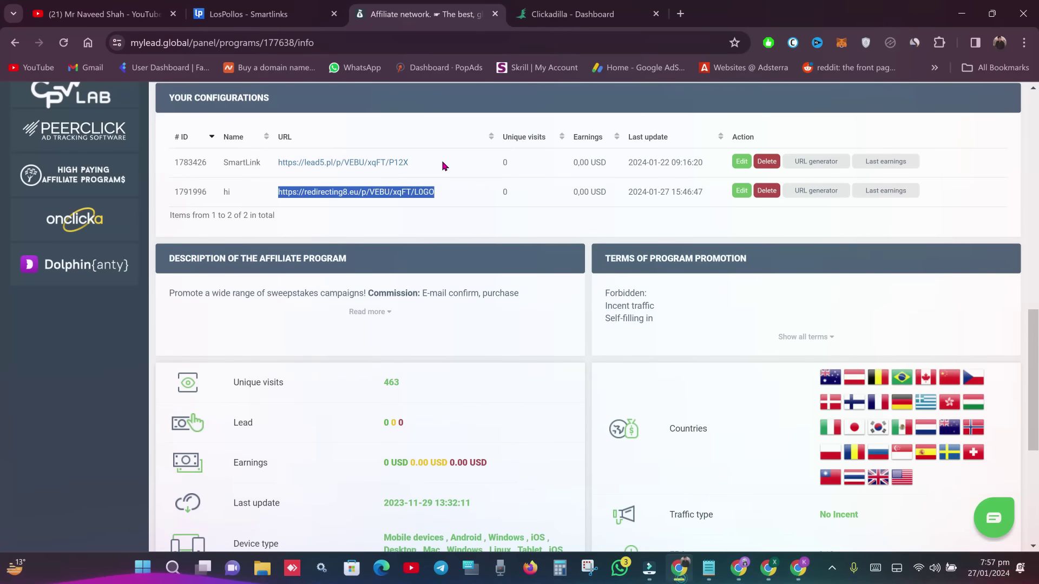
- Close the Dating smartlink details, glance at the ClickAdilla dashboard, and return to LosPollos Smartlinks
left_click(265, 14)
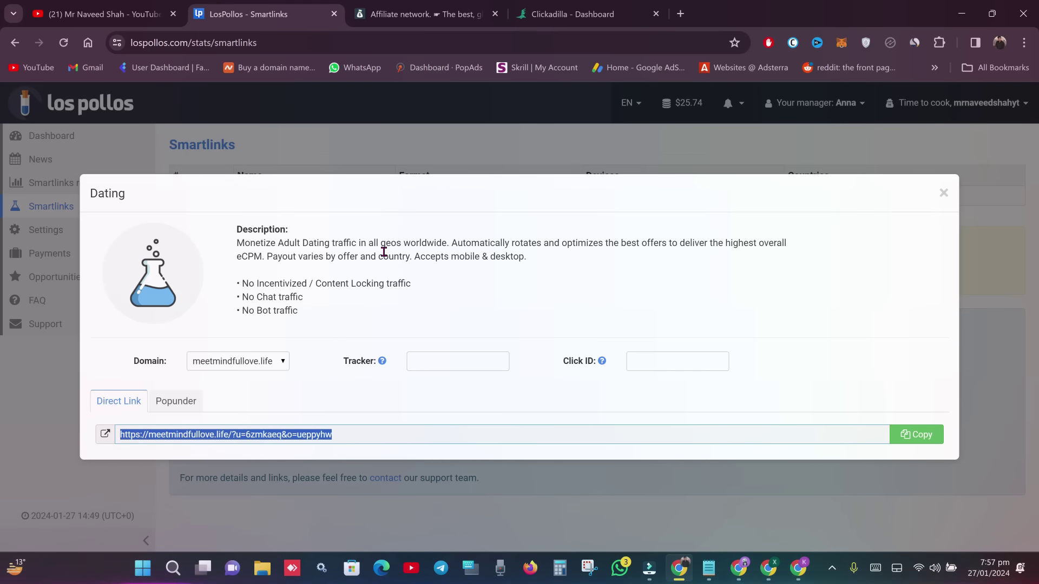
left_click(944, 194)
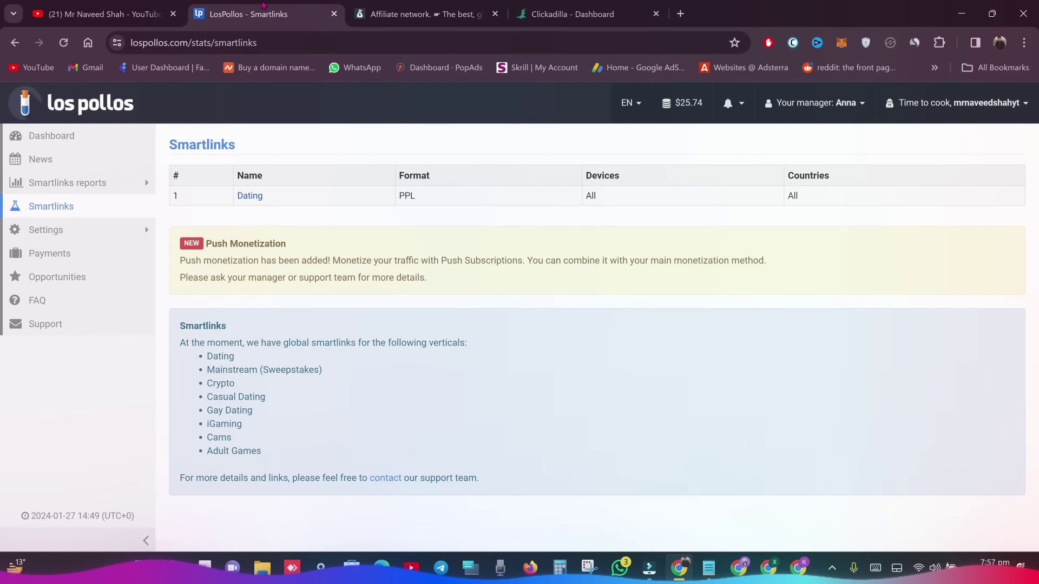
left_click_drag(568, 14, 378, 6)
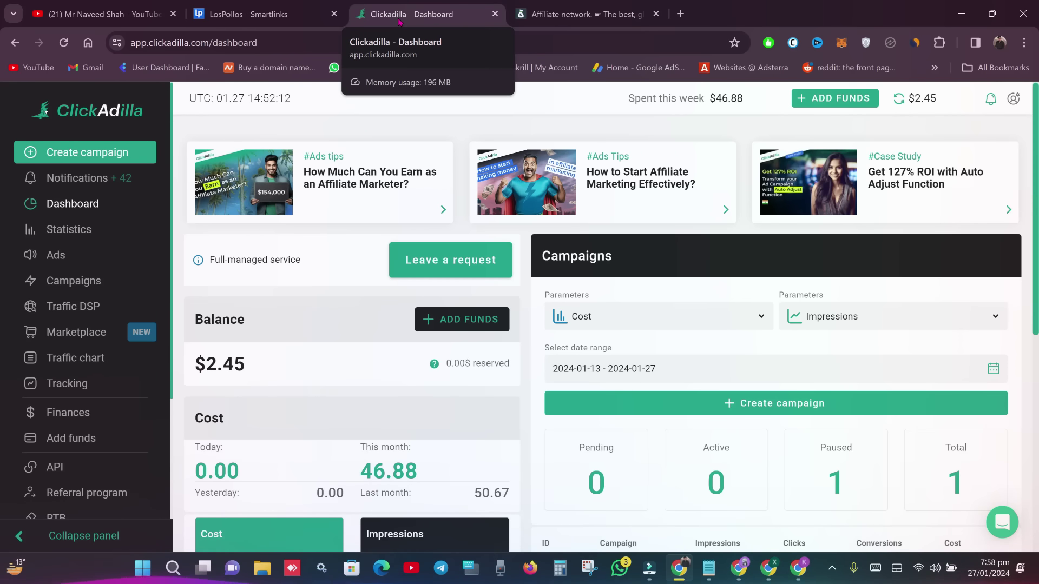
left_click(260, 14)
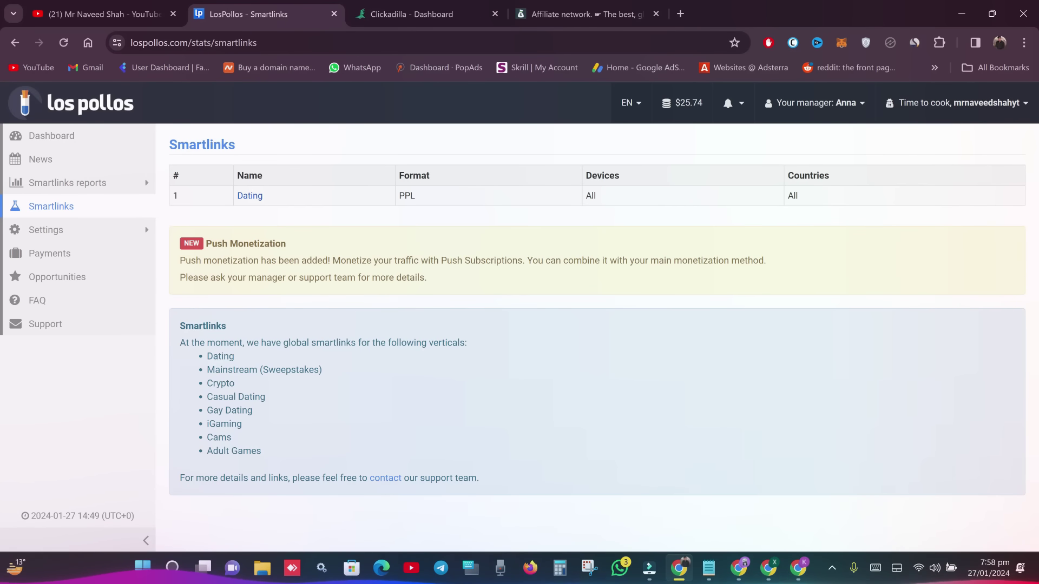
- Glance through the YouTube and ClickAdilla tabs, settling back on LosPollos Smartlinks
left_click(103, 14)
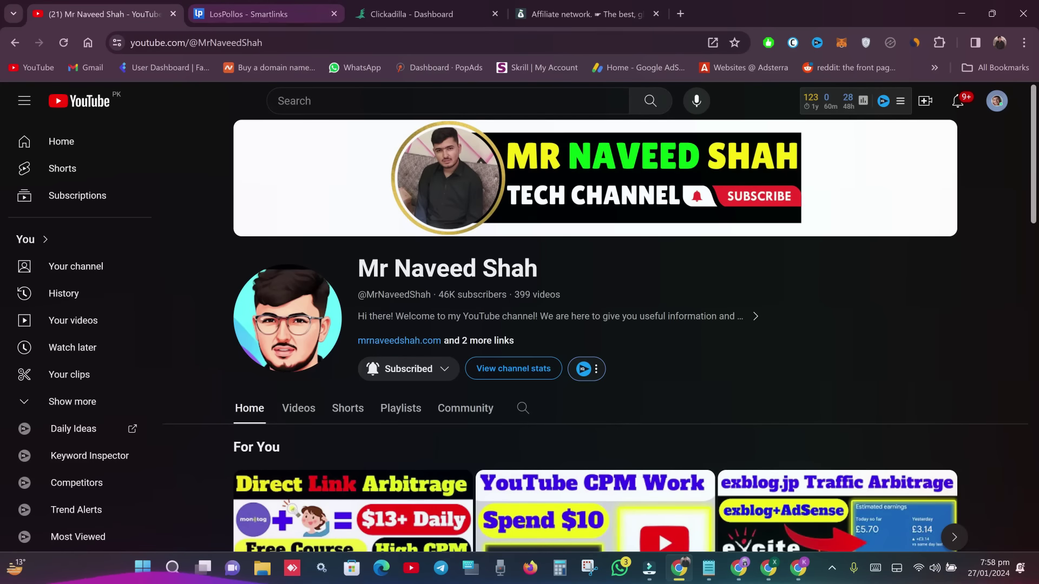
left_click(259, 14)
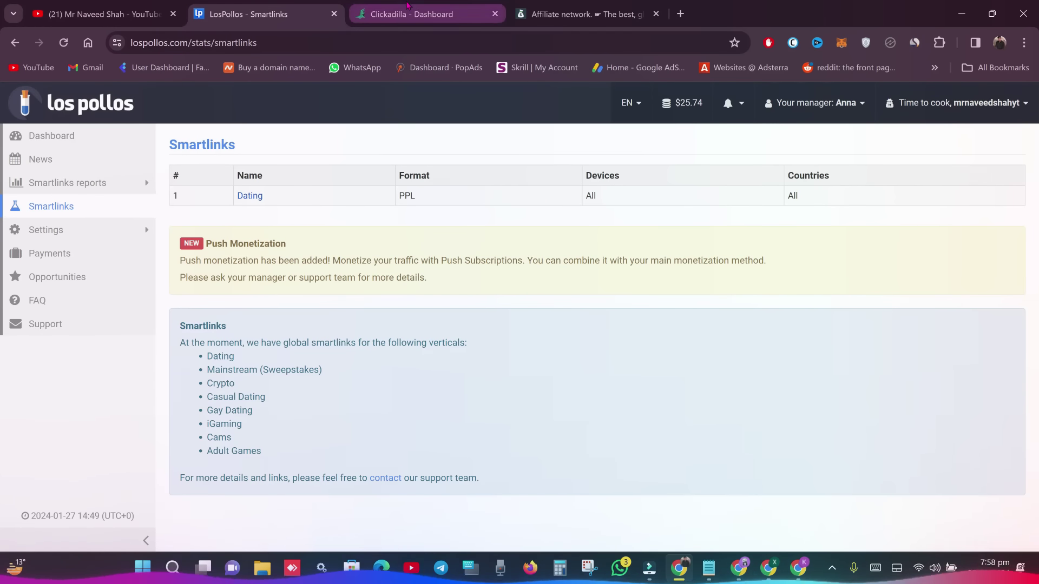
left_click(382, 14)
left_click(294, 15)
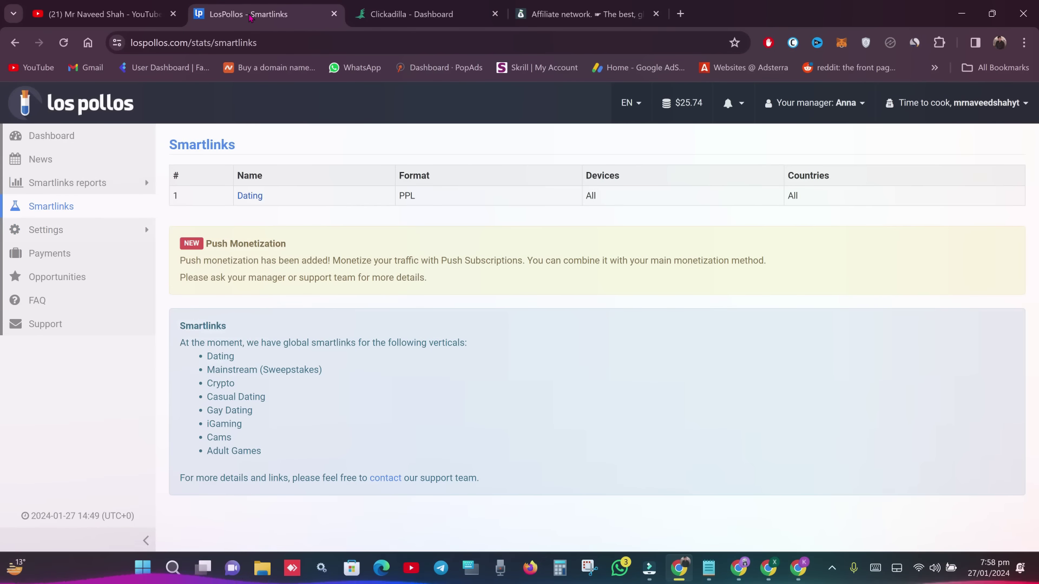
- Open LosPollos's Settings > Postback page, then return to the BeMob window
mouse_move(128, 230)
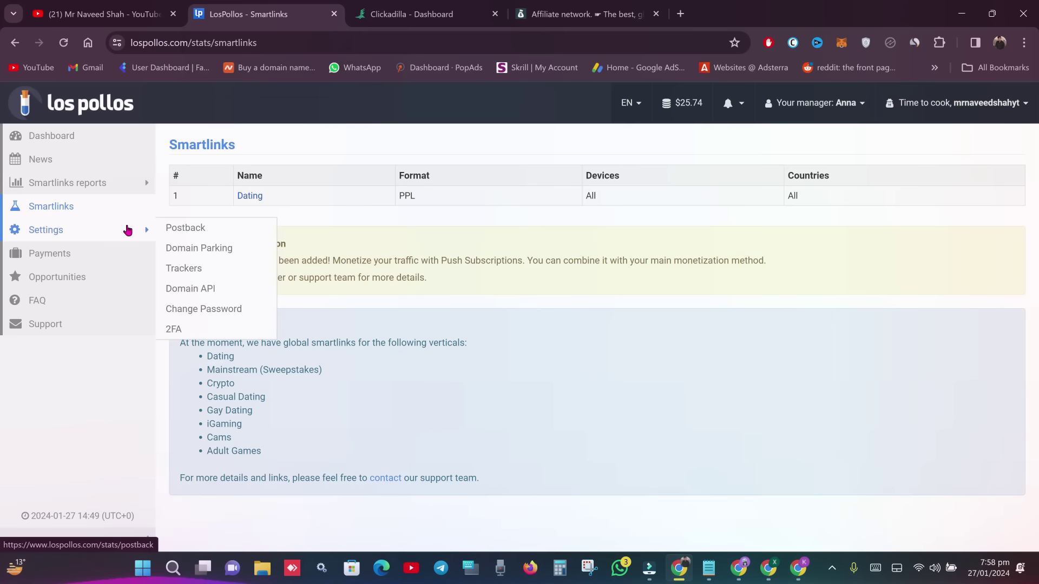
left_click(205, 231)
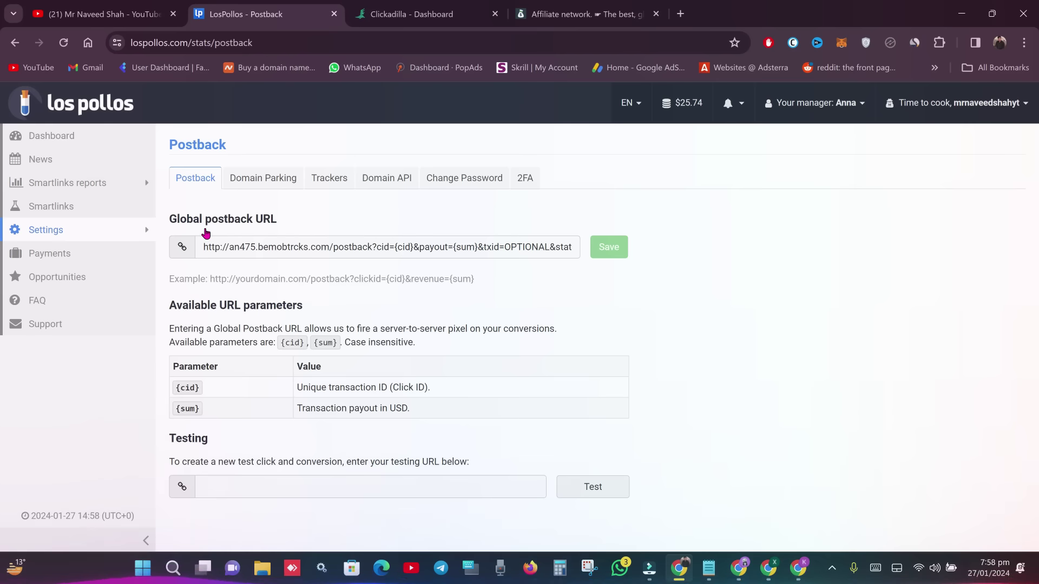
left_click_drag(797, 578, 746, 566)
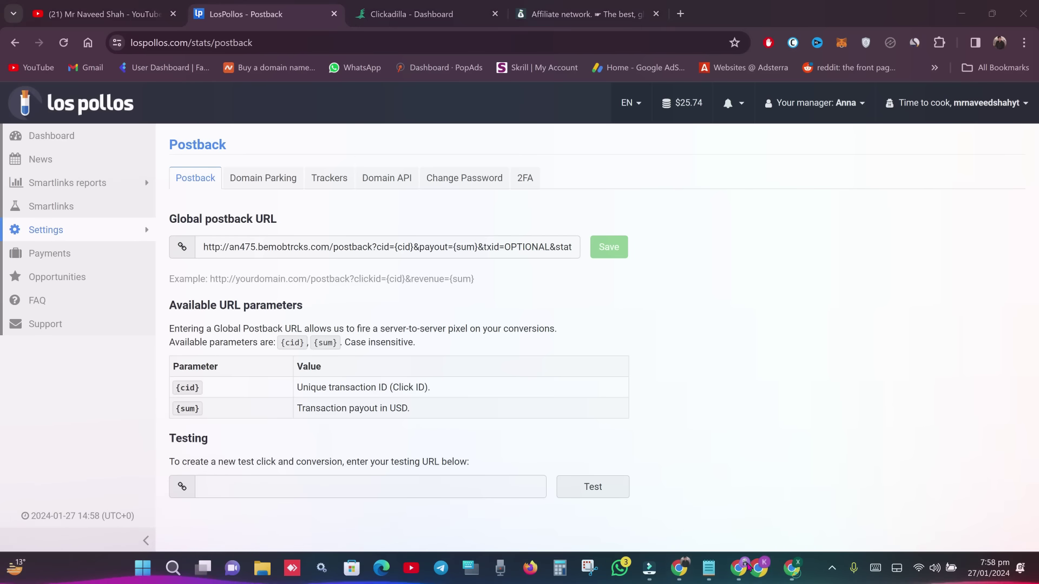
left_click(741, 567)
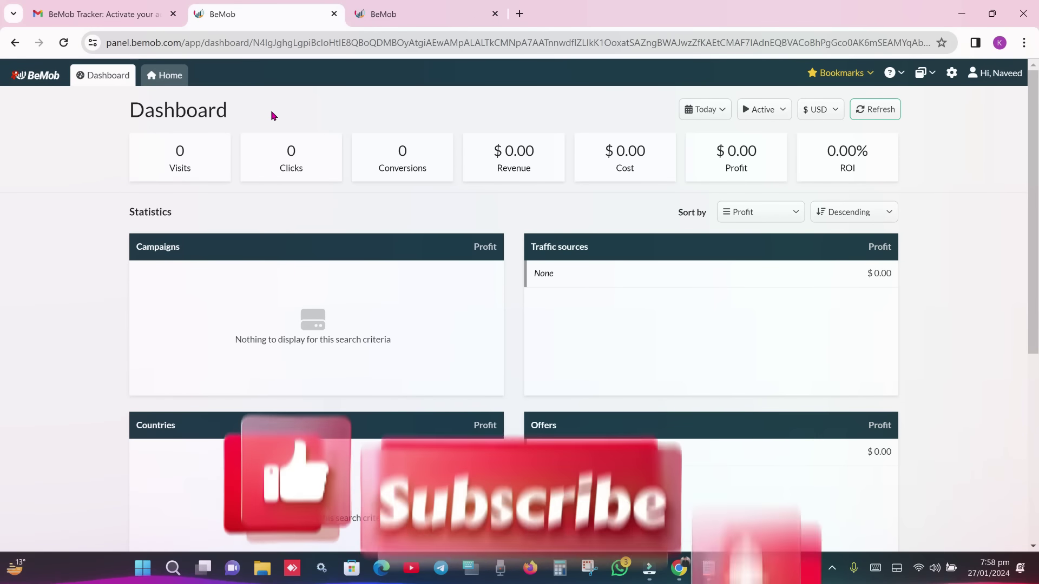
- From Home, open the Affiliate Networks report and choose New From Template
left_click(164, 76)
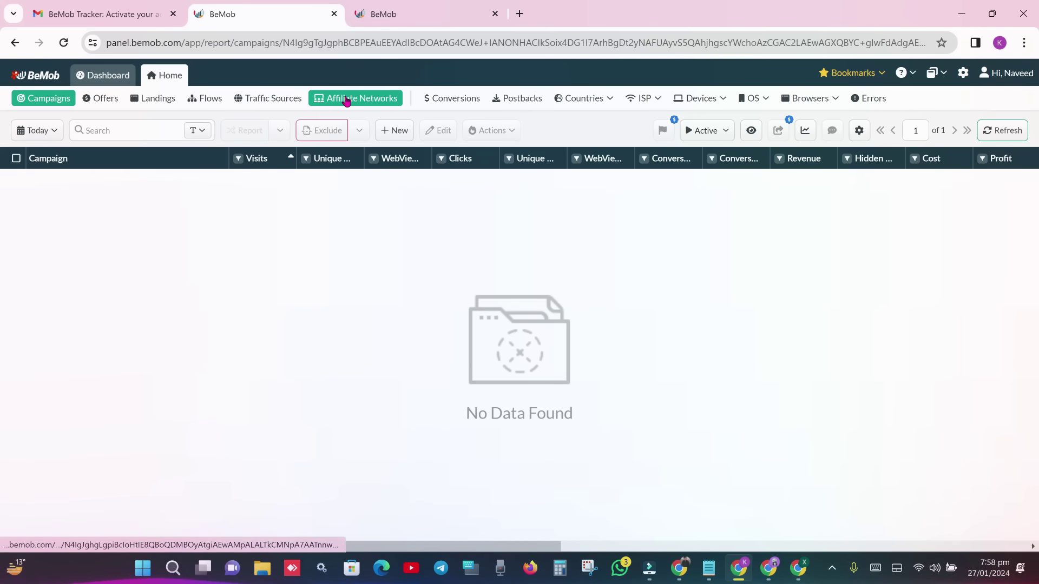
left_click(345, 100)
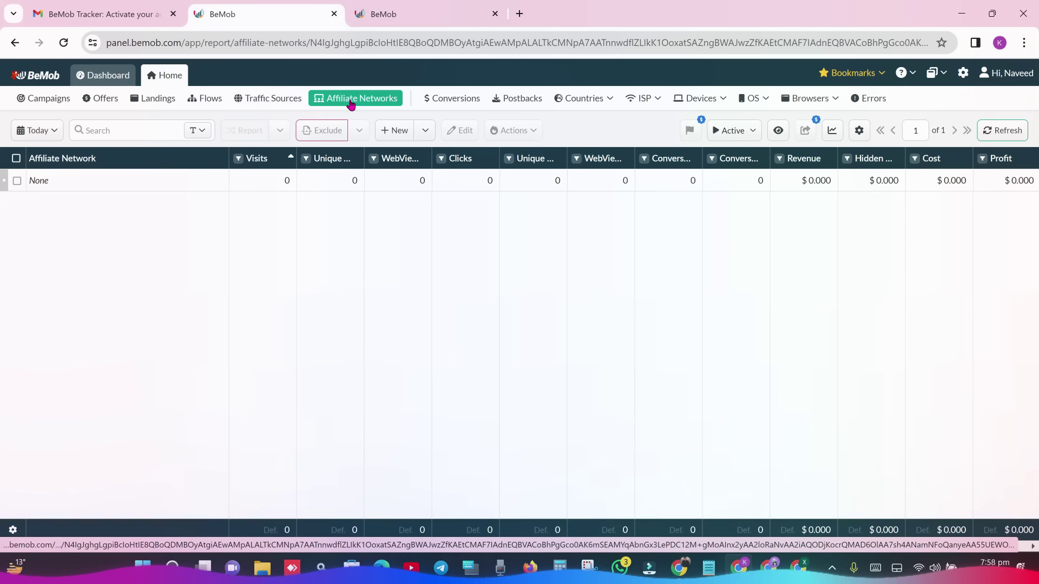
left_click(427, 132)
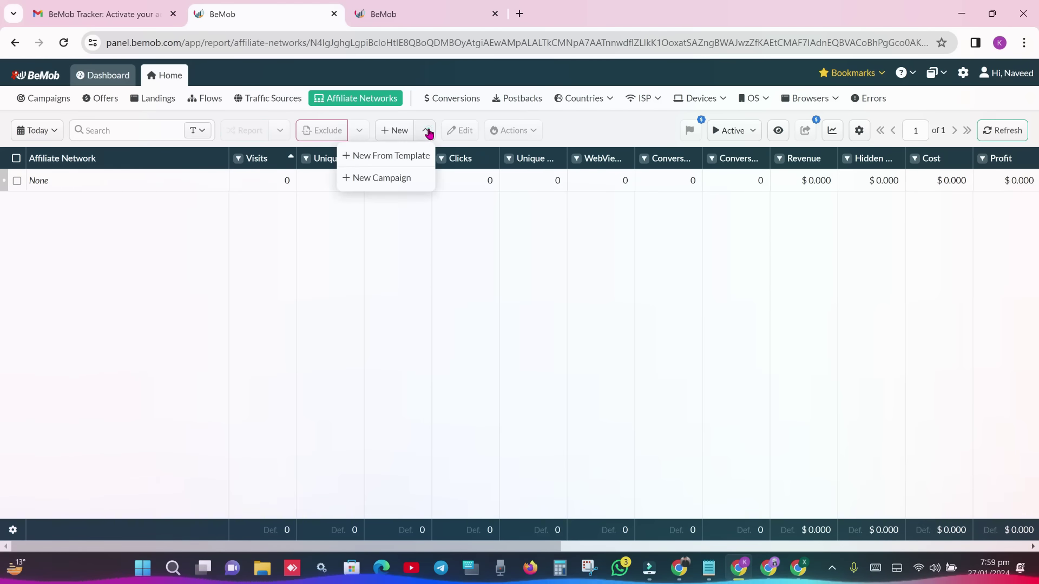
left_click(400, 162)
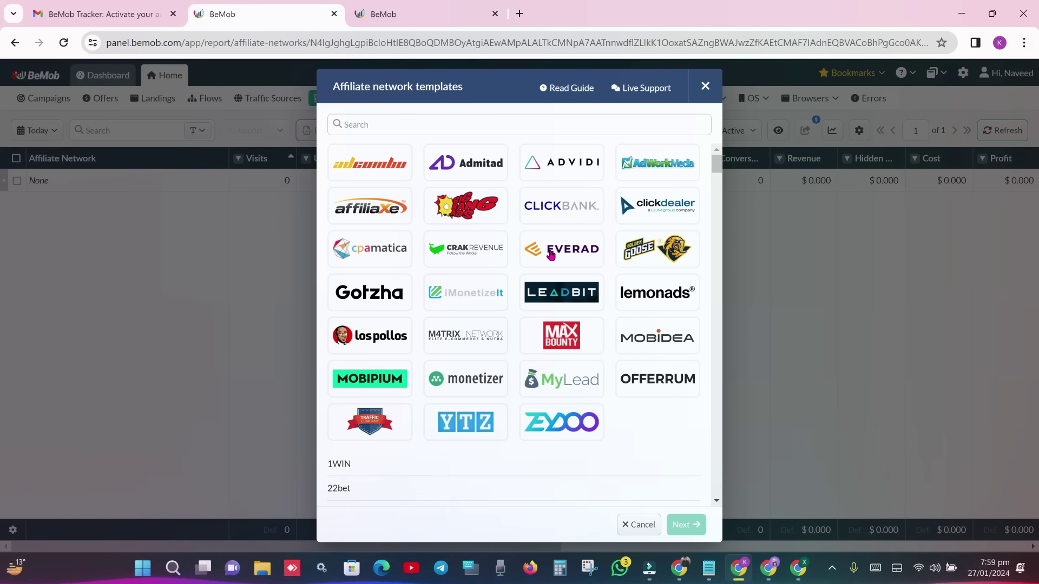
- Check the LosPollos postback and MyLead tabs, then return to BeMob's templates dialog
key("alt+Tab")
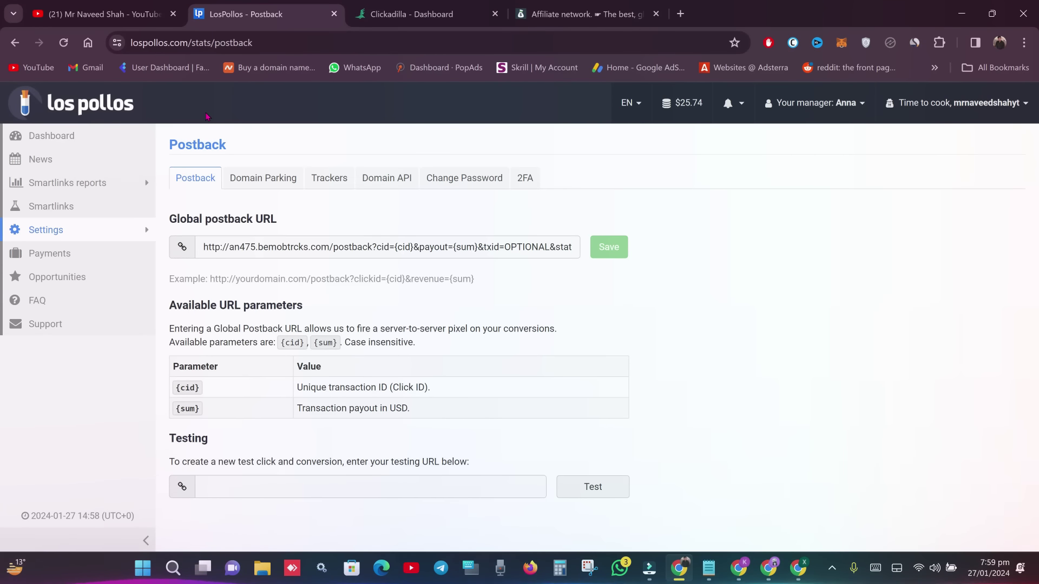
left_click(579, 14)
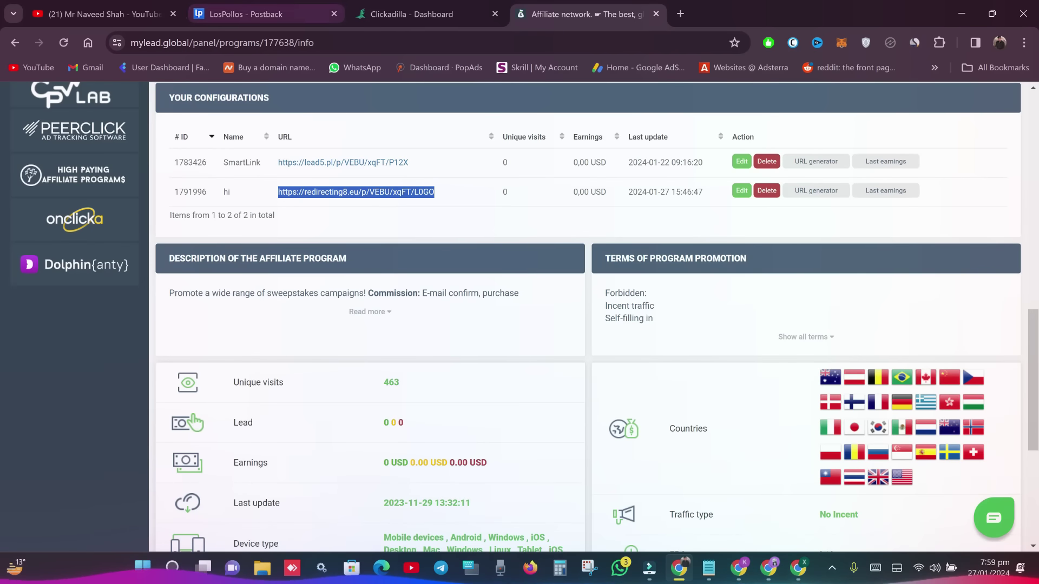
left_click(254, 14)
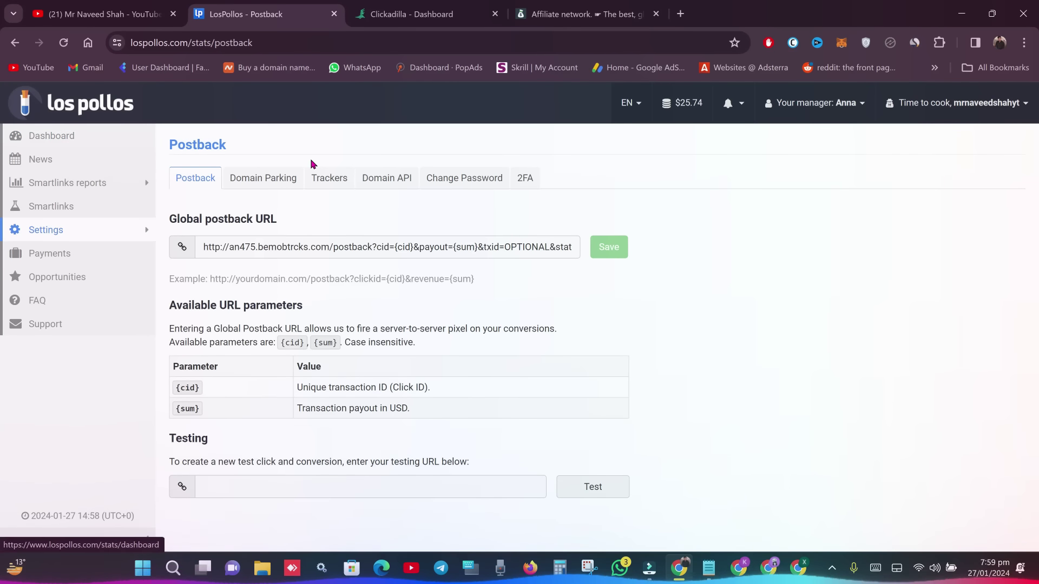
left_click(738, 568)
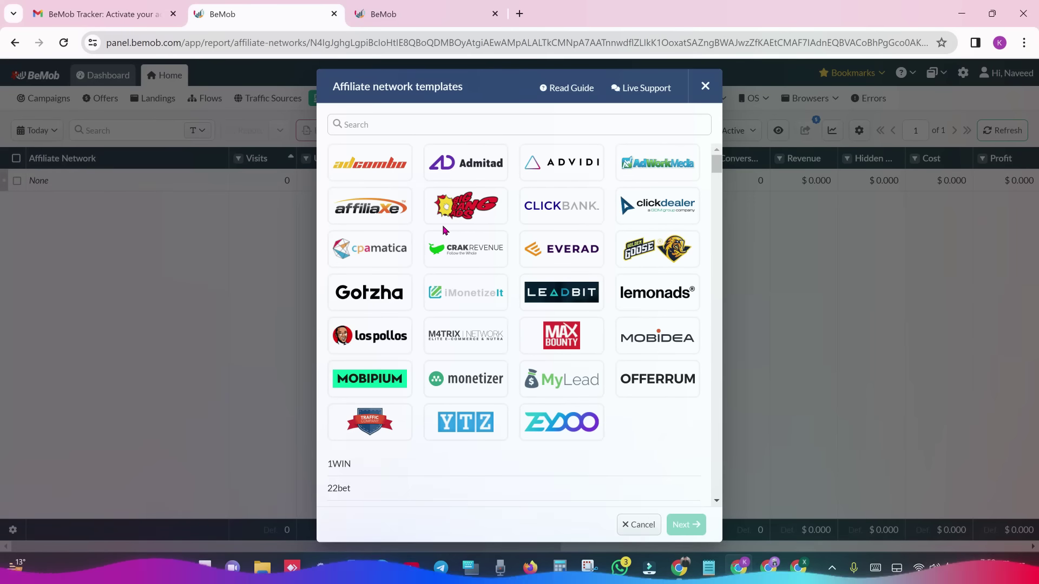
- Search 'los' in the templates, pick LosPollos and continue to its details form
left_click(433, 126)
type("los")
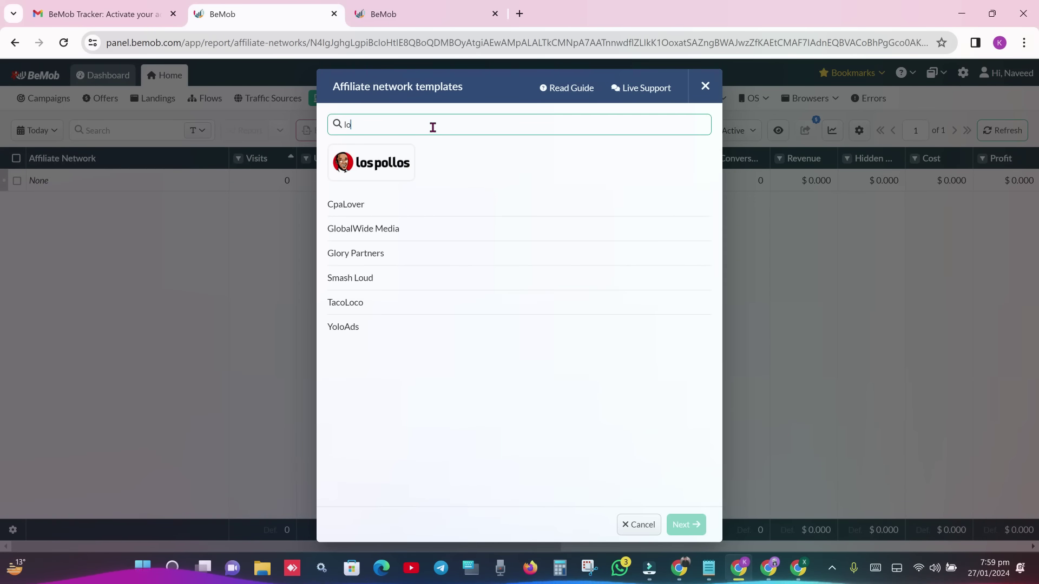
left_click(377, 169)
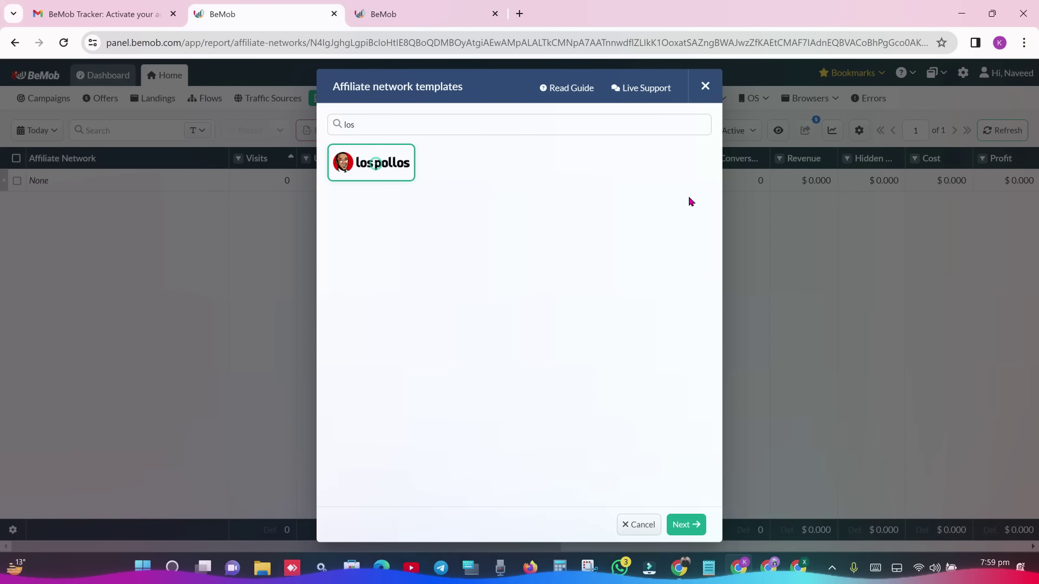
left_click(687, 524)
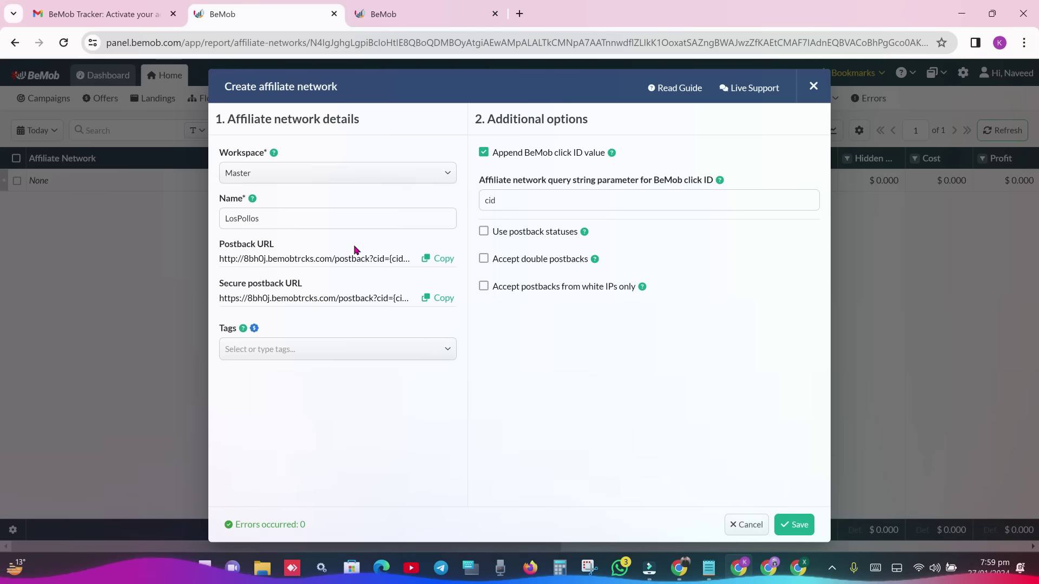
- Copy the LosPollos network's postback URL and click Save to create the network
left_click_drag(281, 244, 217, 250)
left_click(324, 237)
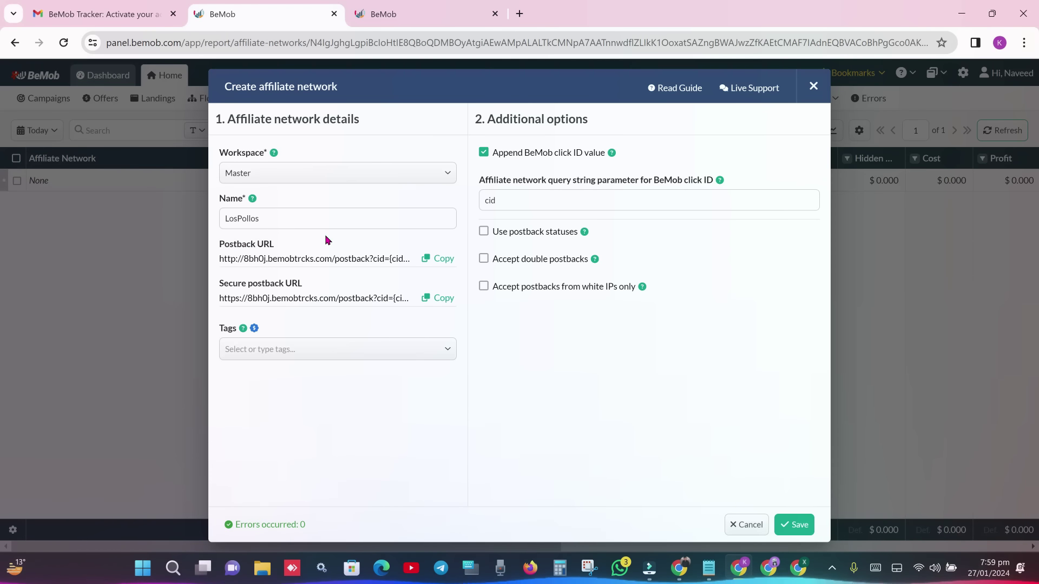
left_click(442, 260)
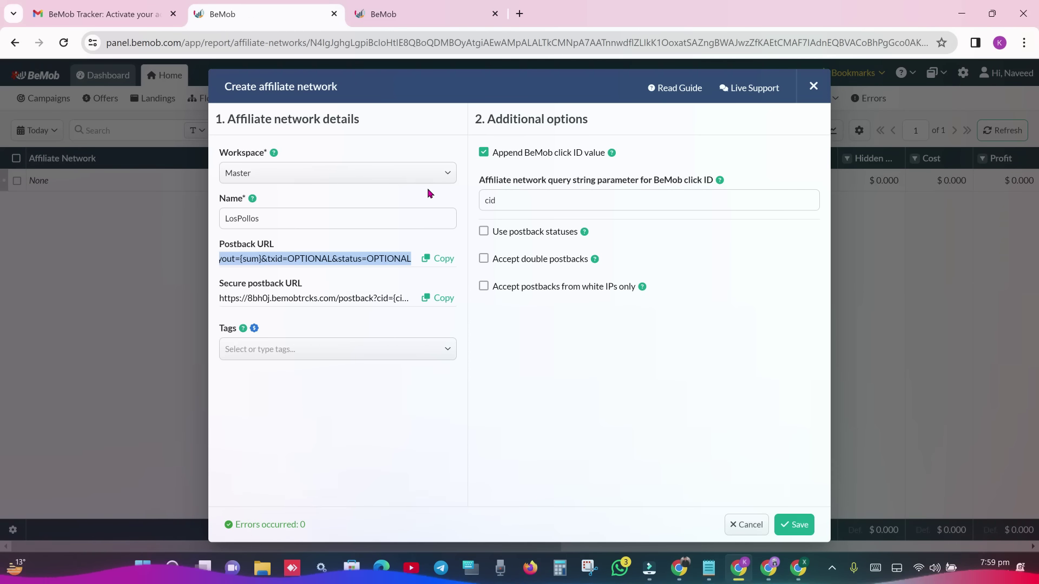
left_click(443, 263)
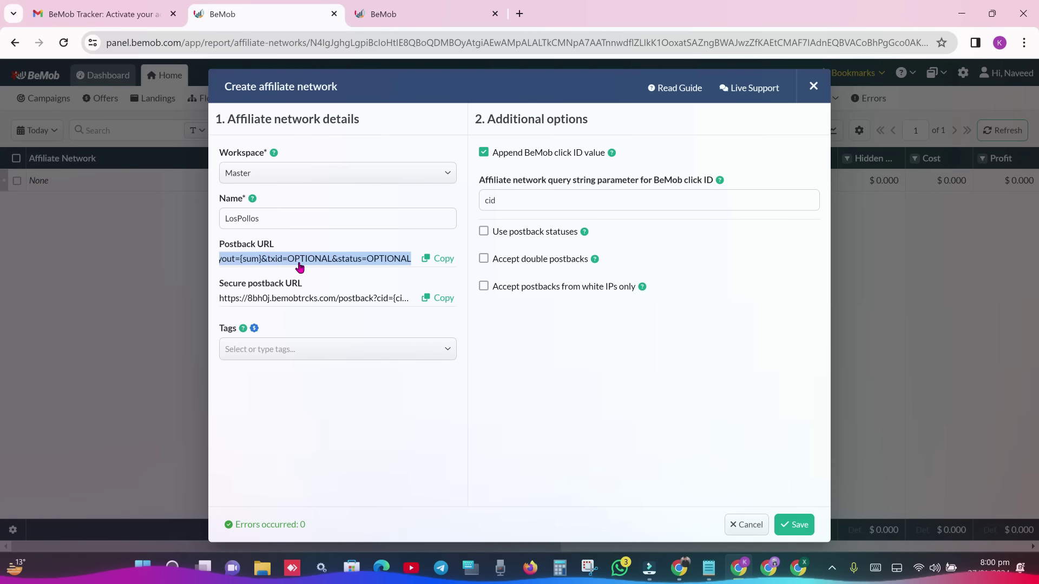
left_click(411, 264)
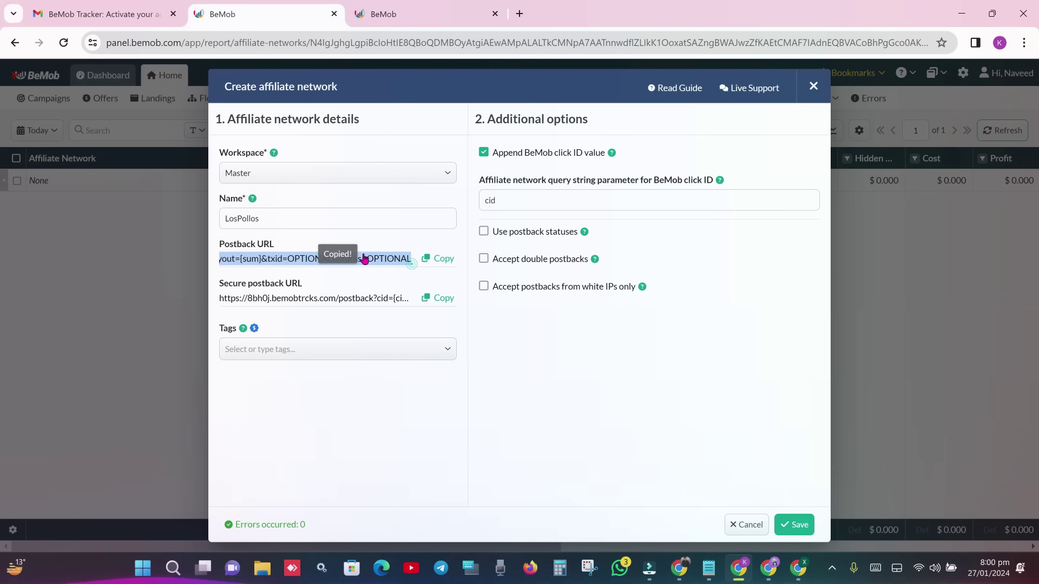
left_click(441, 260)
left_click(725, 393)
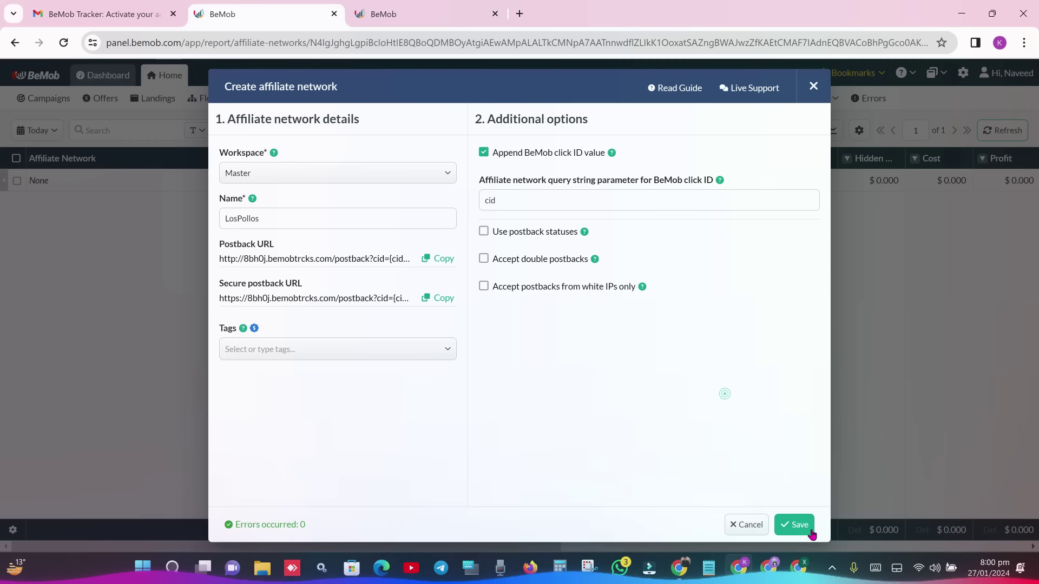
left_click(801, 525)
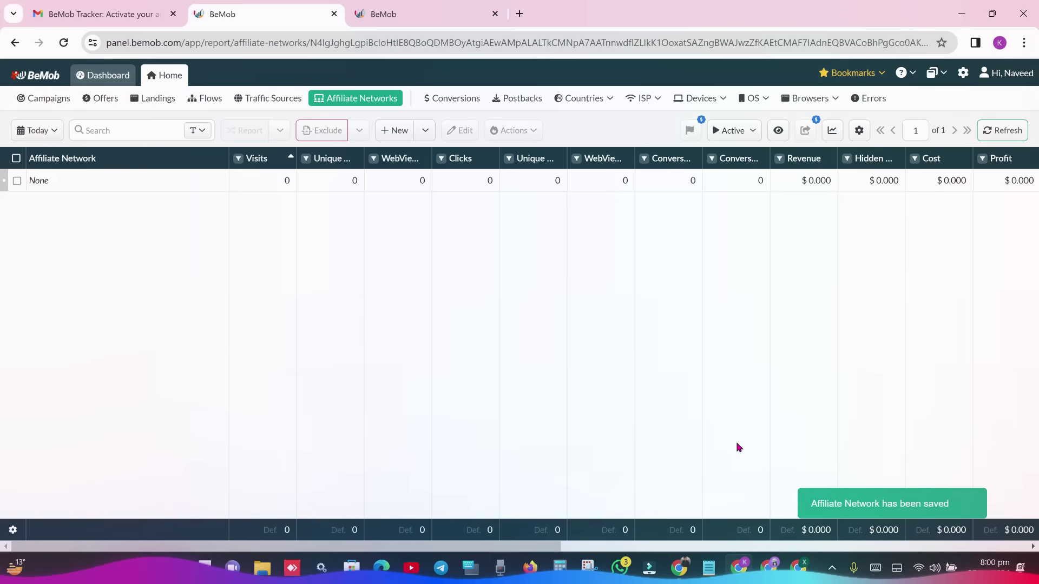
- Paste the BeMob postback URL over LosPollos's old global postback URL, save, and return to BeMob
key("alt+Tab")
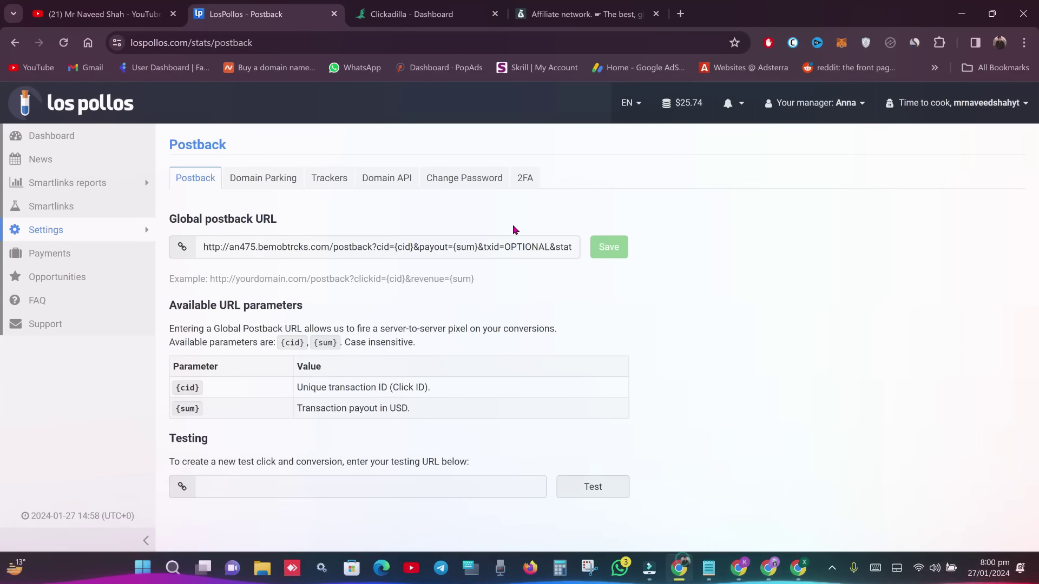
left_click_drag(253, 239, 622, 276)
left_click_drag(478, 246, 178, 252)
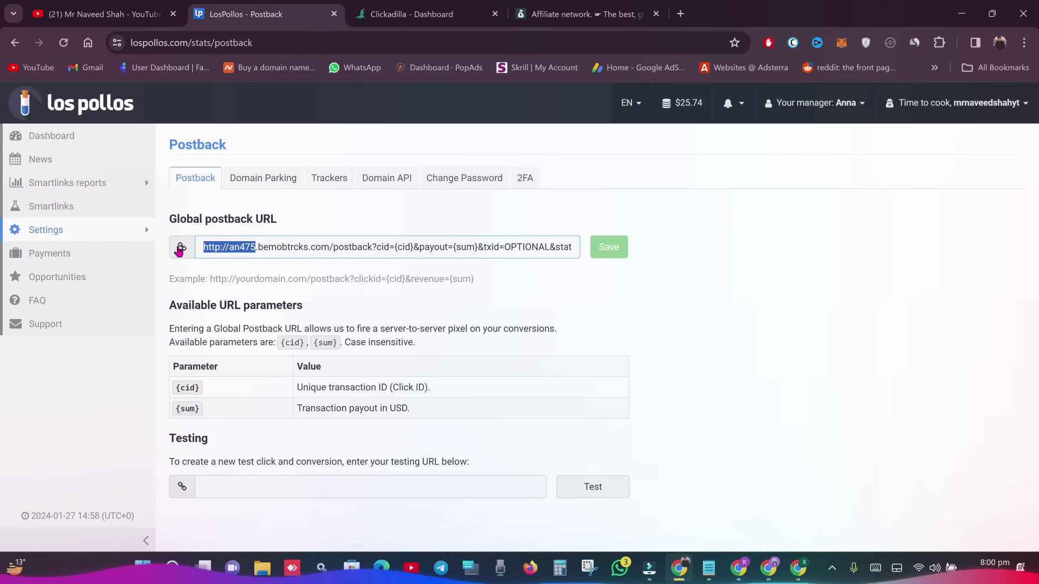
triple_click(312, 249)
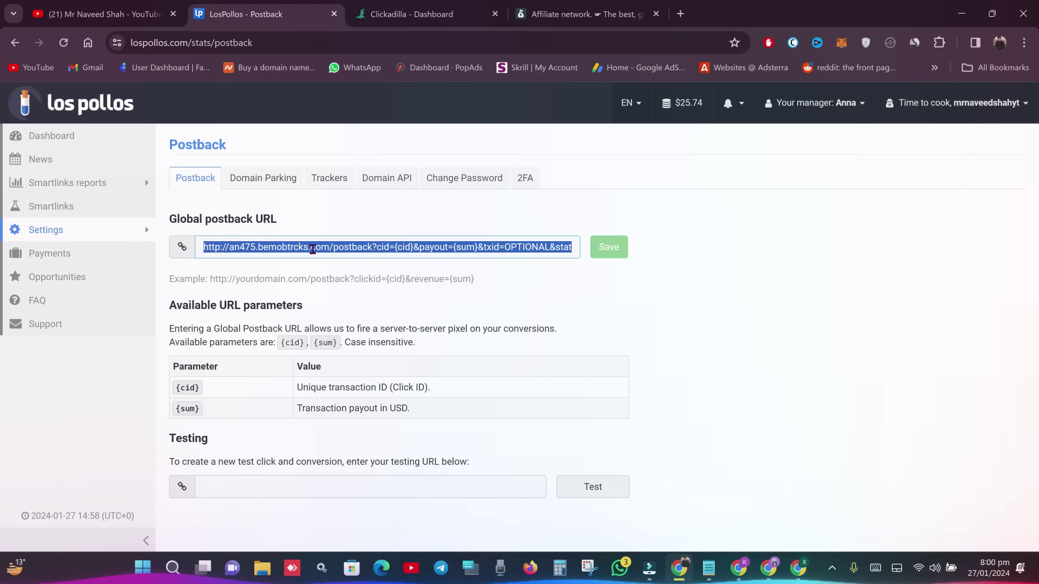
key("ctrl+v")
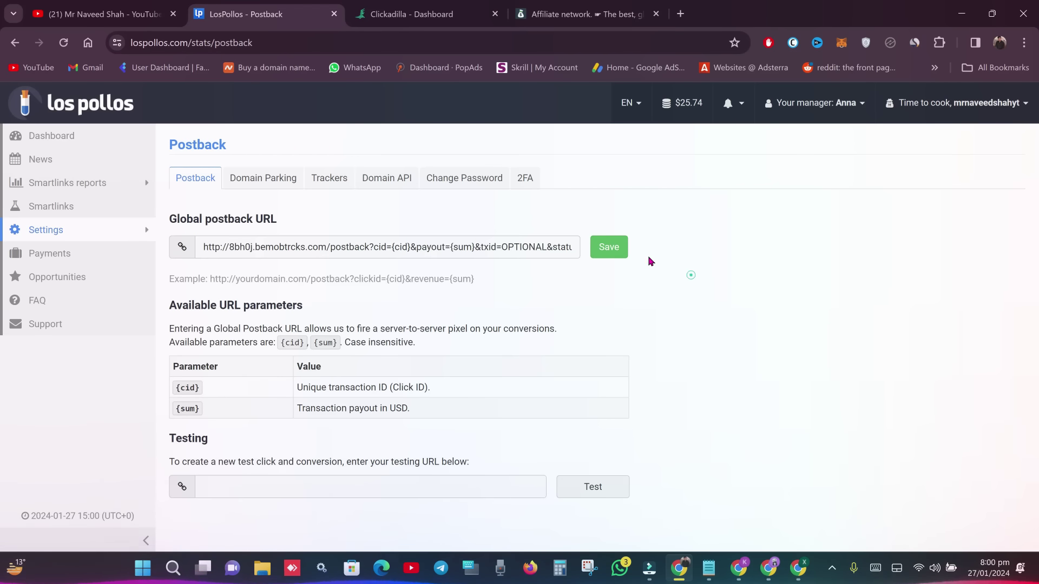
left_click(621, 255)
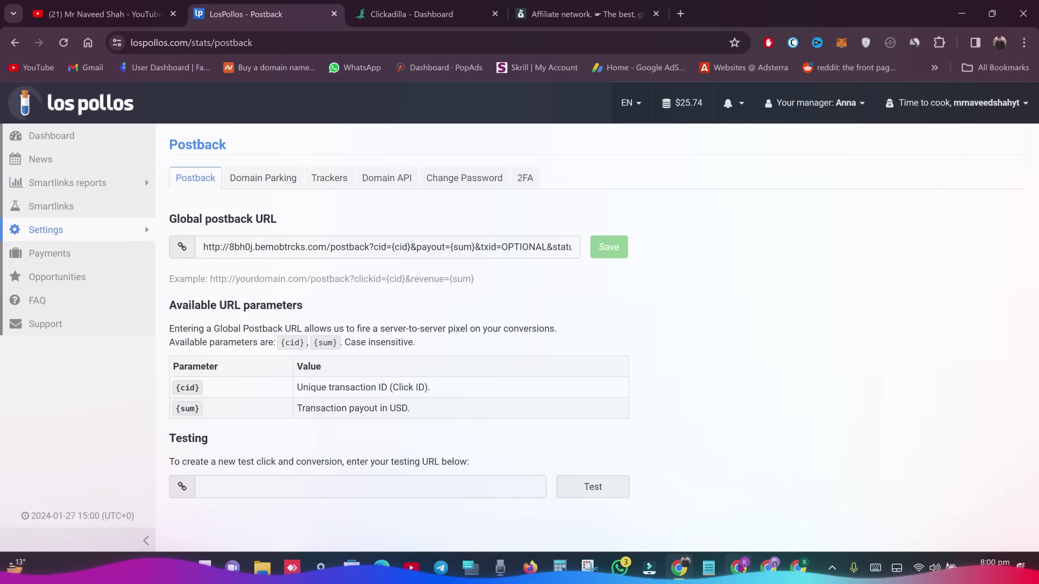
left_click(738, 489)
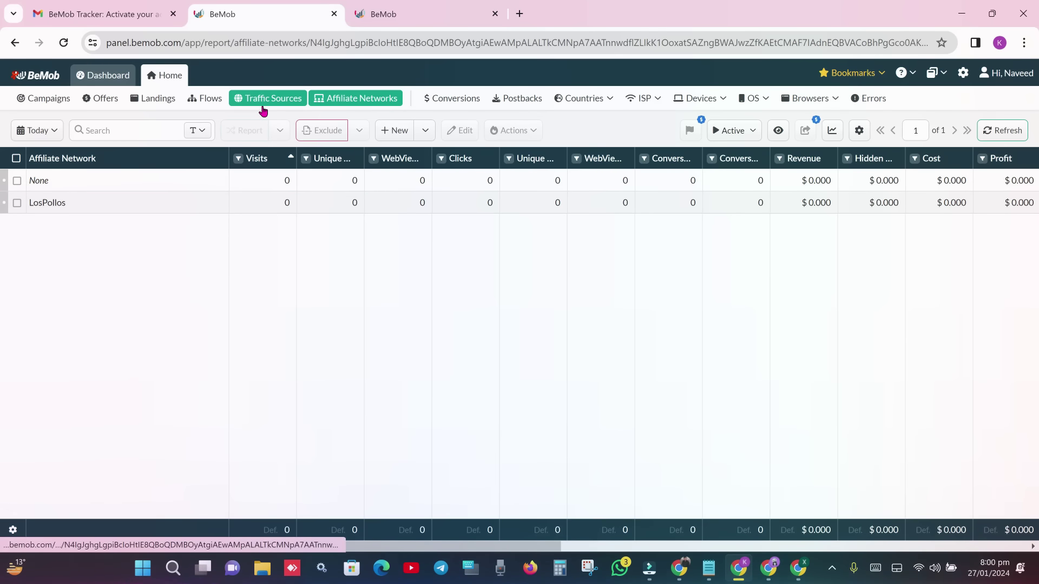
- Open BeMob's Traffic Sources list, view ClickAdilla's Tracking postback URL, then return to BeMob
left_click(262, 106)
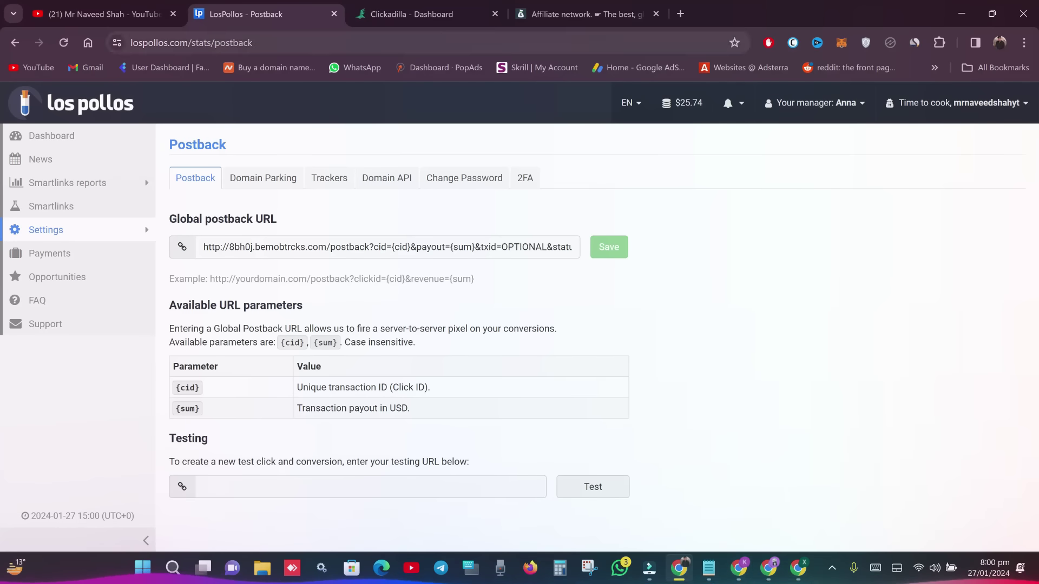
key("ctrl+Tab")
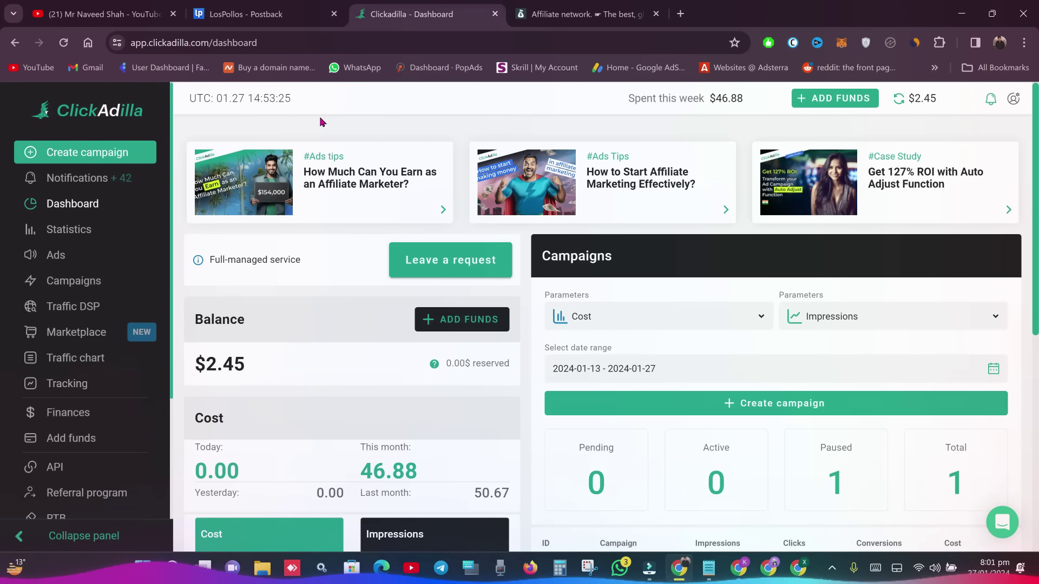
left_click(67, 383)
scroll(70, 325, "down", 1)
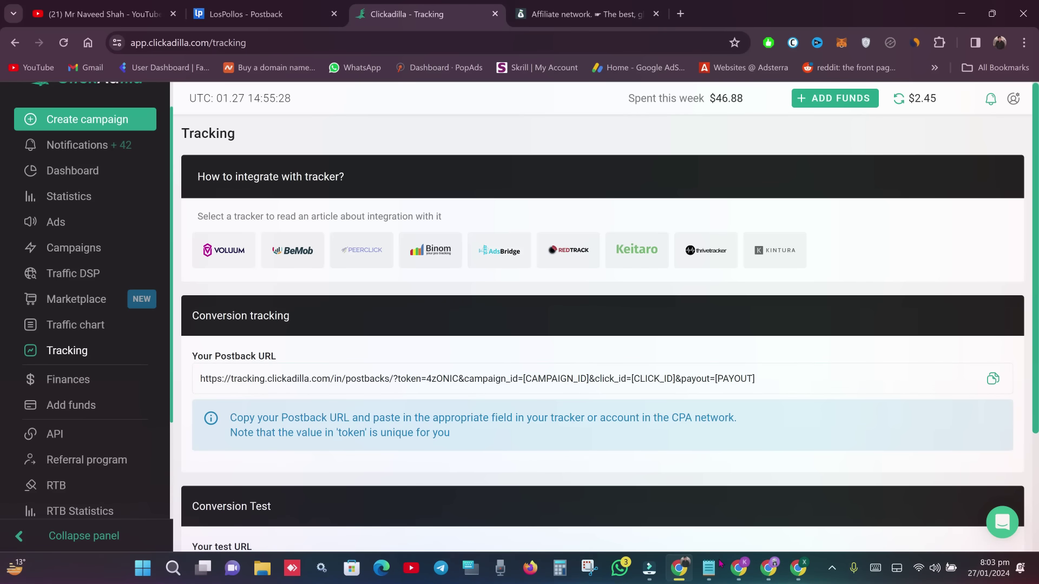
left_click(739, 568)
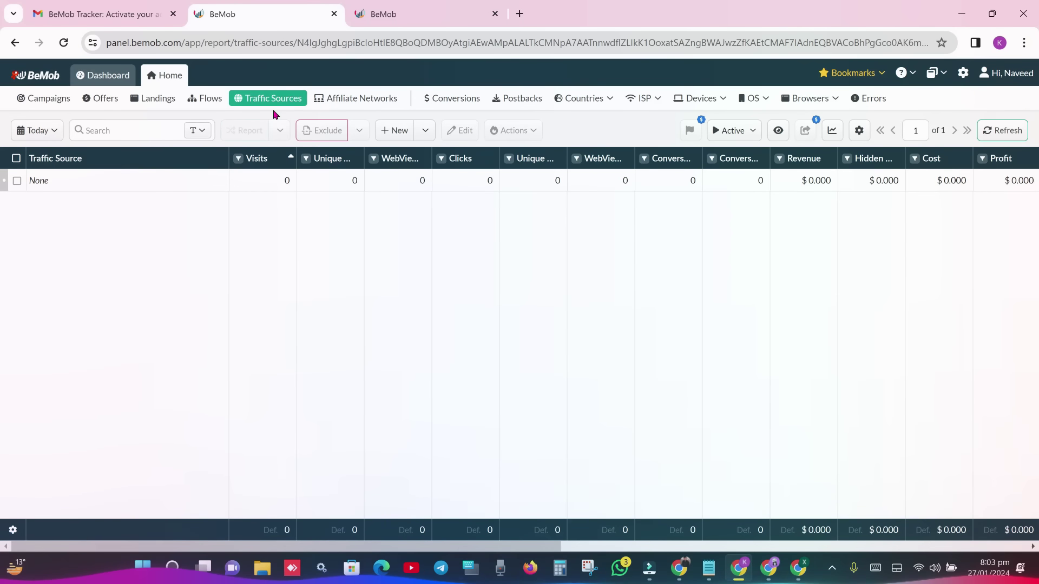
- Start a new traffic source from a template and search the templates for 'clickadill'
left_click(427, 133)
left_click(398, 156)
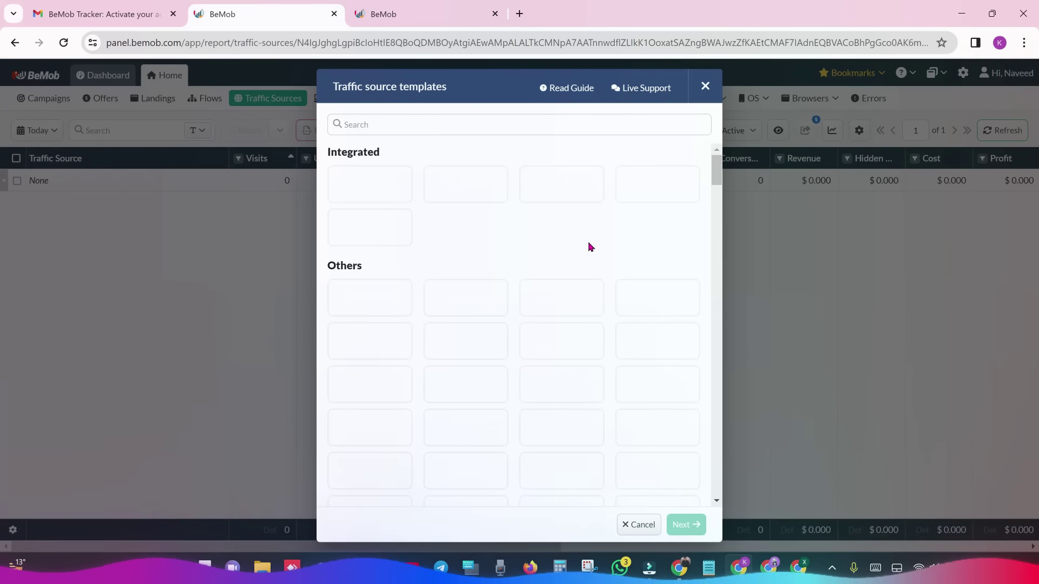
left_click(418, 129)
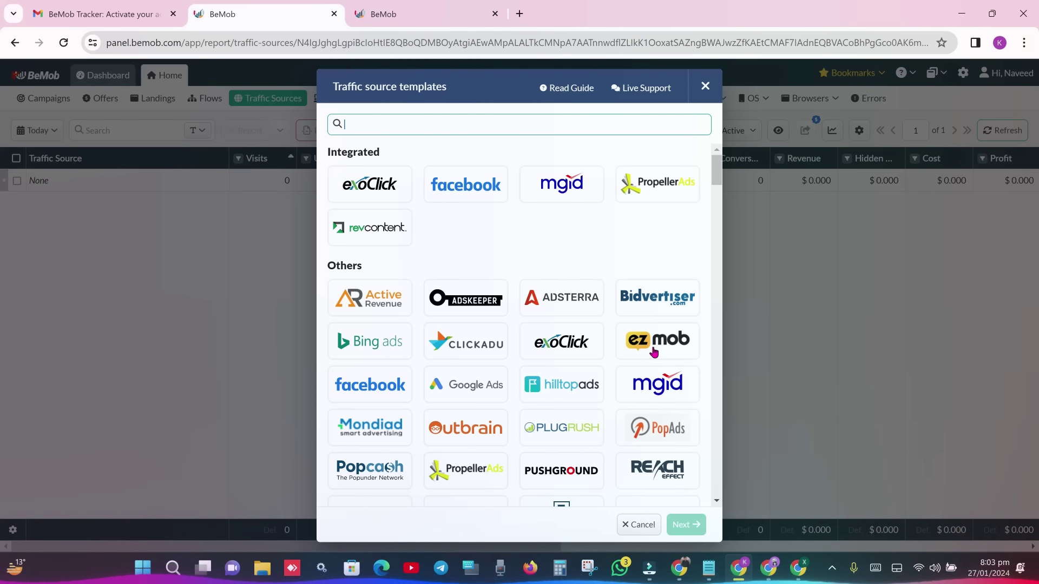
type("cli")
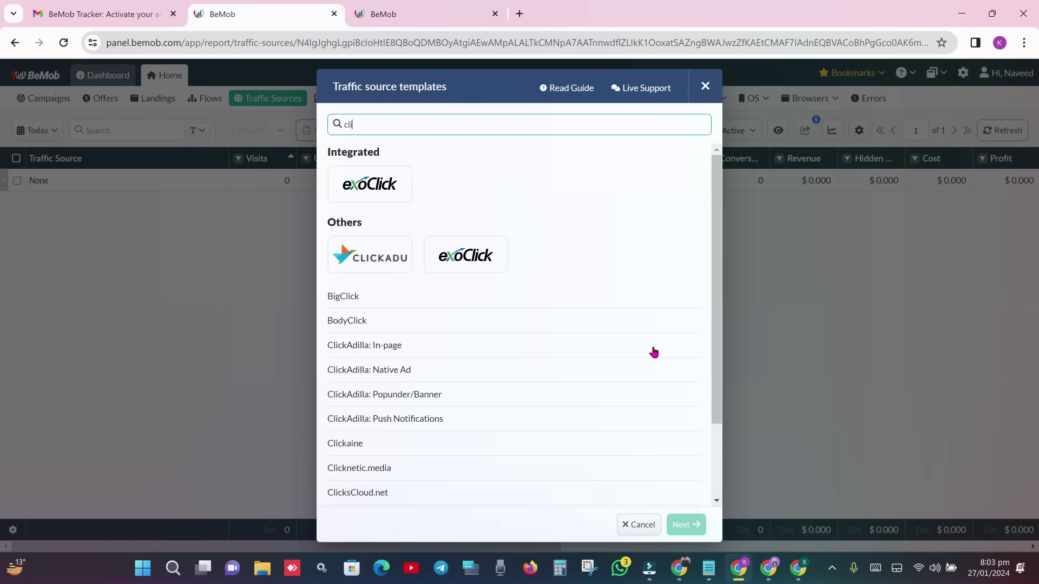
type("ckadill")
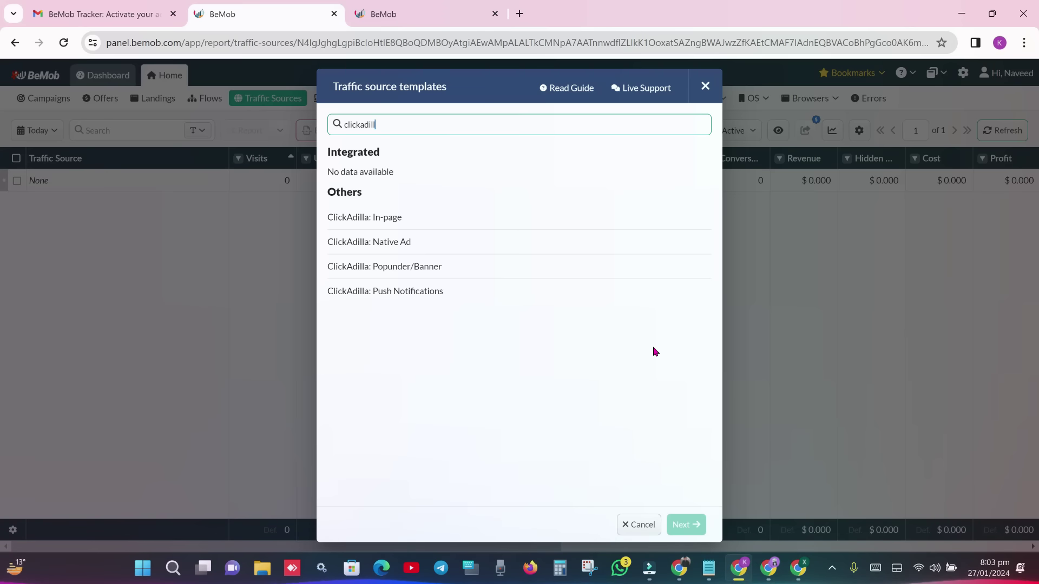
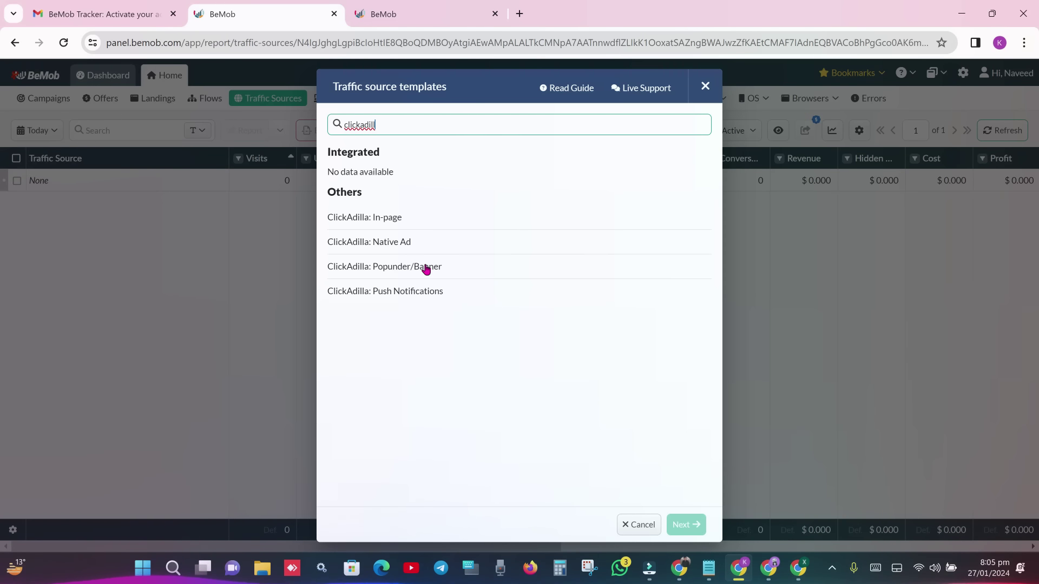
- Start a new BeMob traffic source from the ClickAdilla Popunder/Banner template
left_click(412, 270)
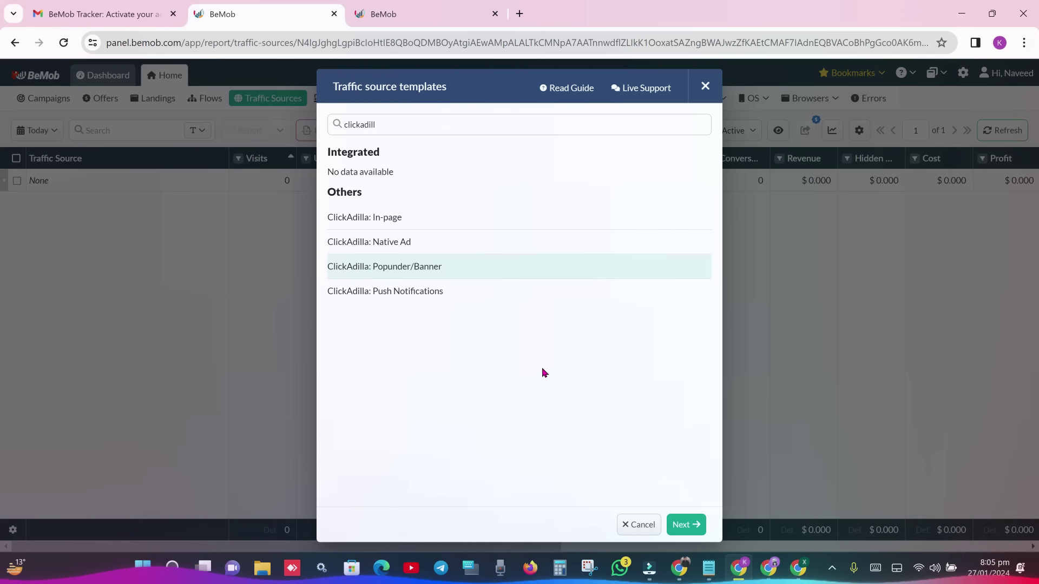
left_click(683, 524)
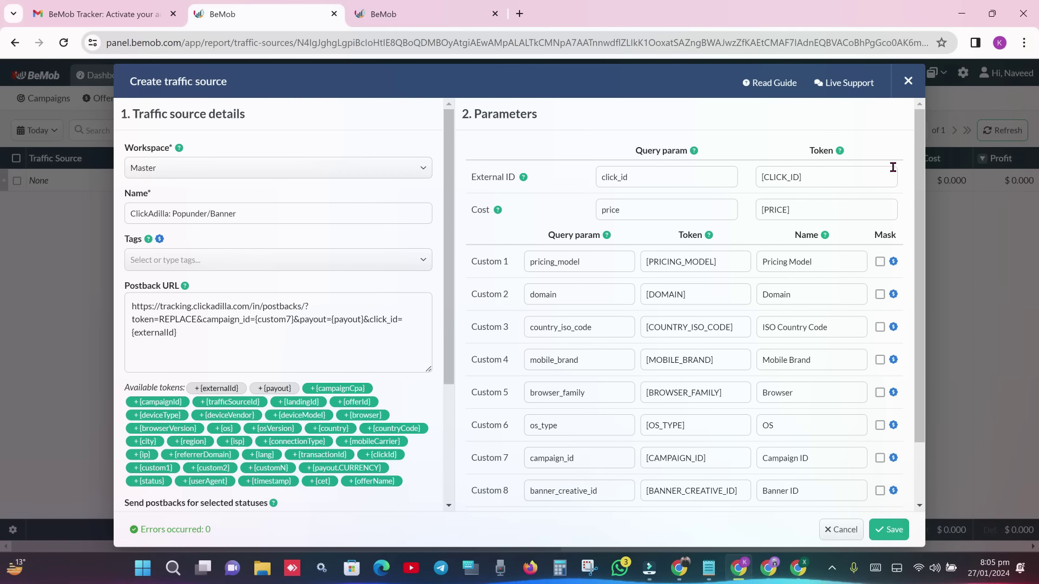
scroll(925, 218, "down", 1)
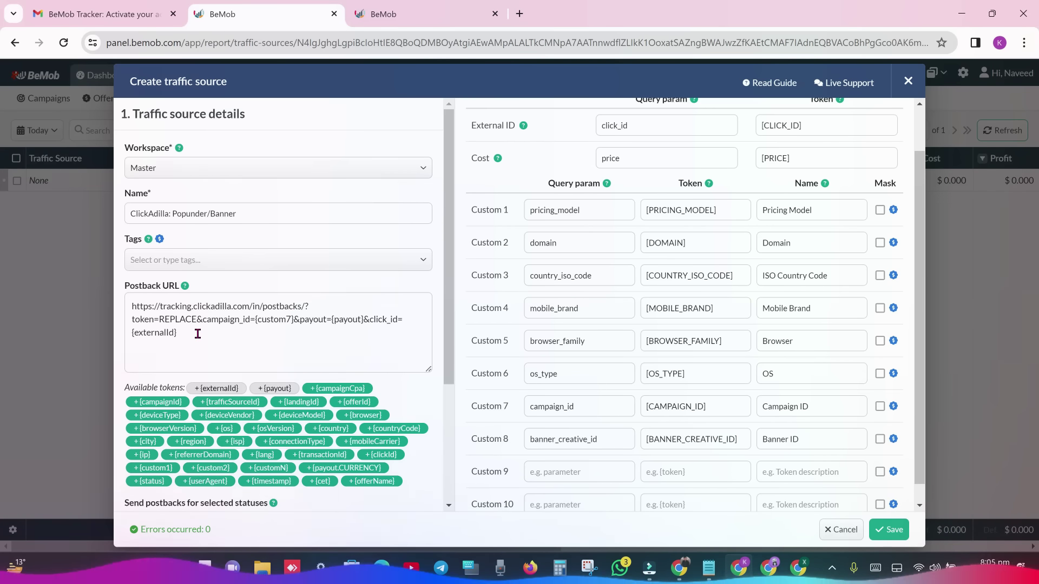
- Copy ClickAdilla's postback URL from its Tracking page and return to the BeMob form
left_click_drag(196, 334, 123, 312)
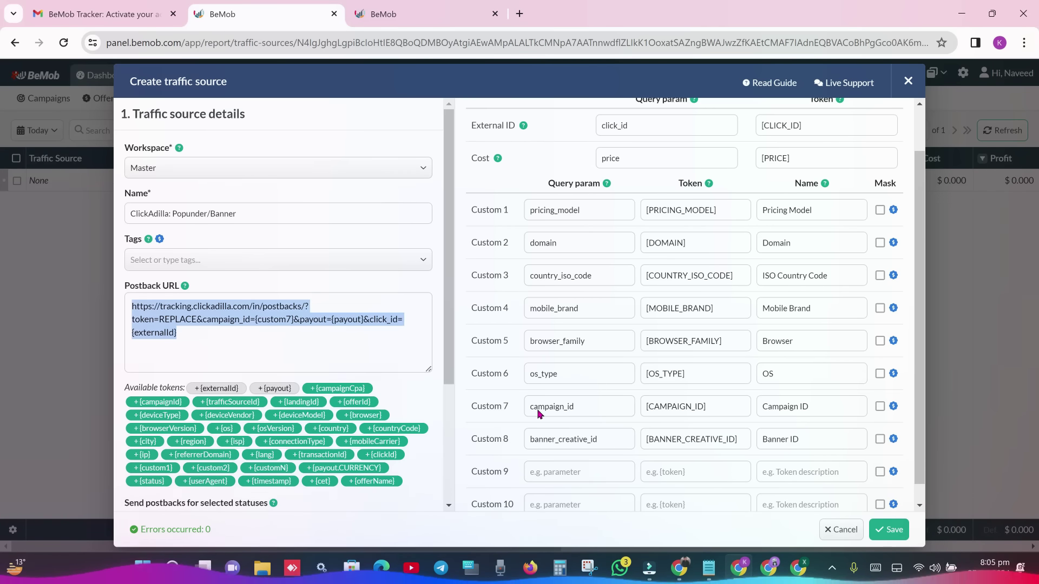
left_click(683, 571)
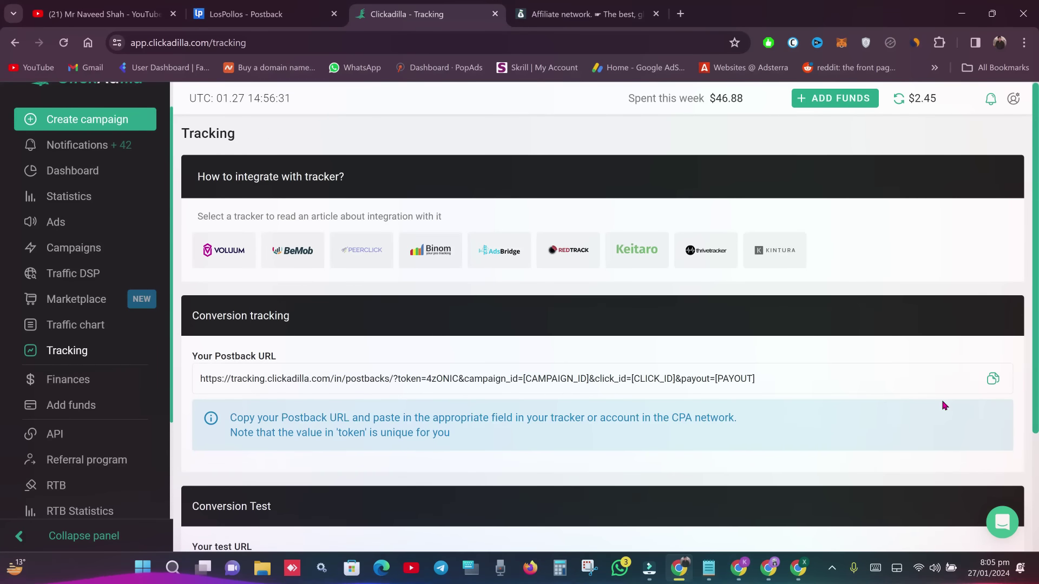
left_click(993, 380)
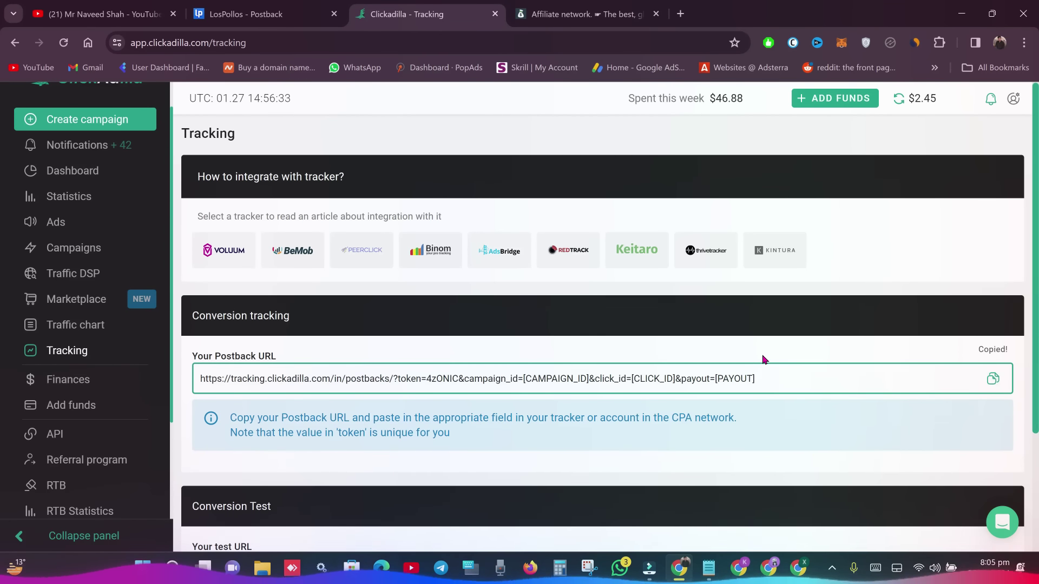
mouse_move(740, 567)
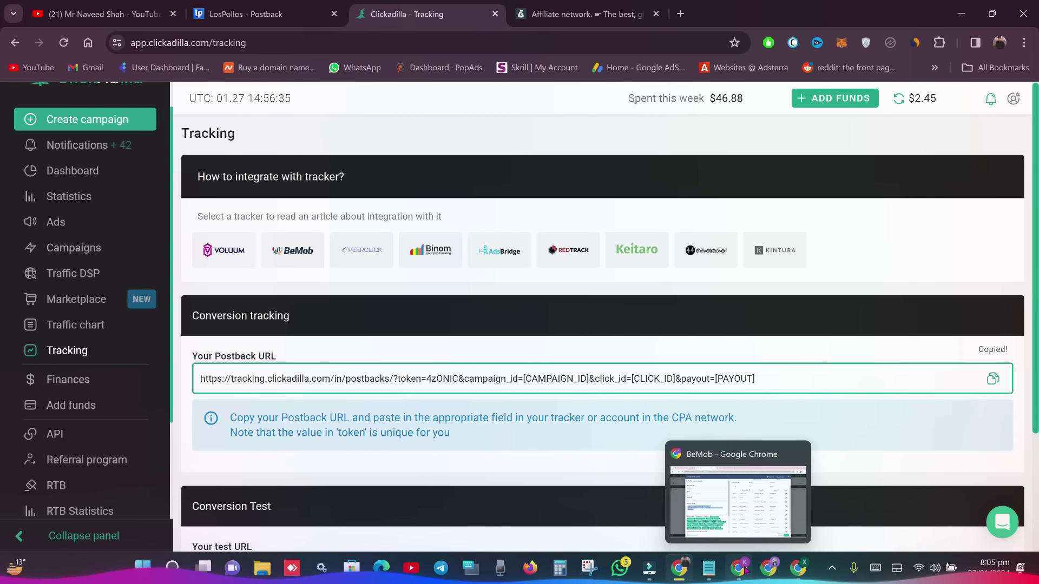
left_click(718, 527)
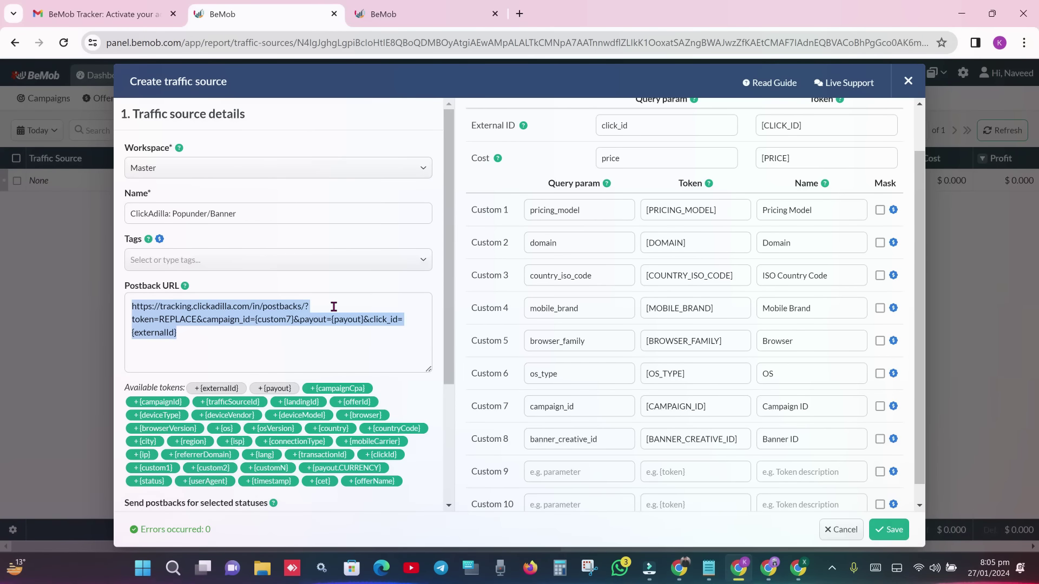
- Replace the Postback URL field's contents with ClickAdilla's copied postback URL
double_click(297, 319)
key("ctrl+a")
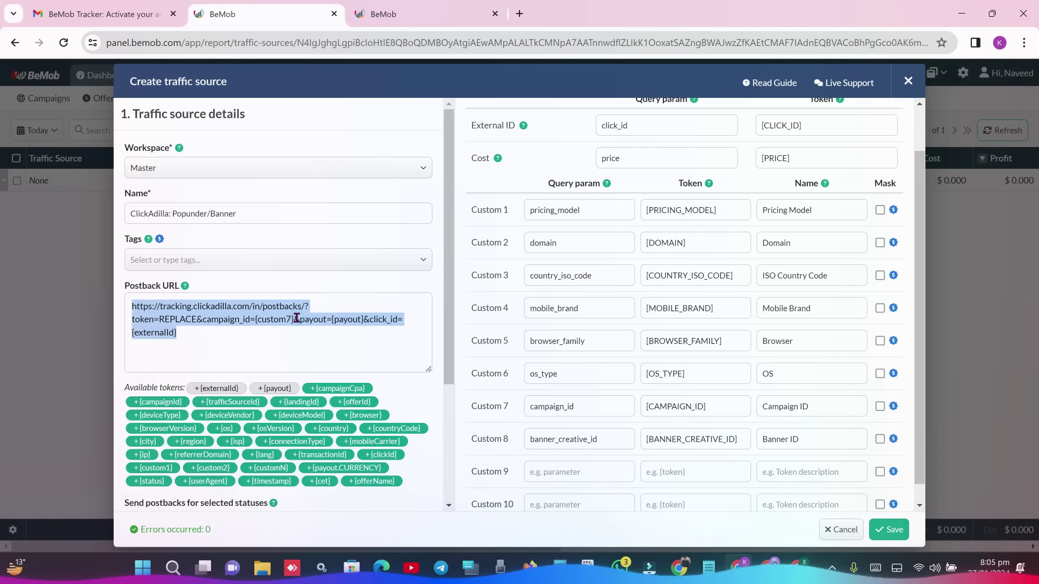
key("ctrl+v")
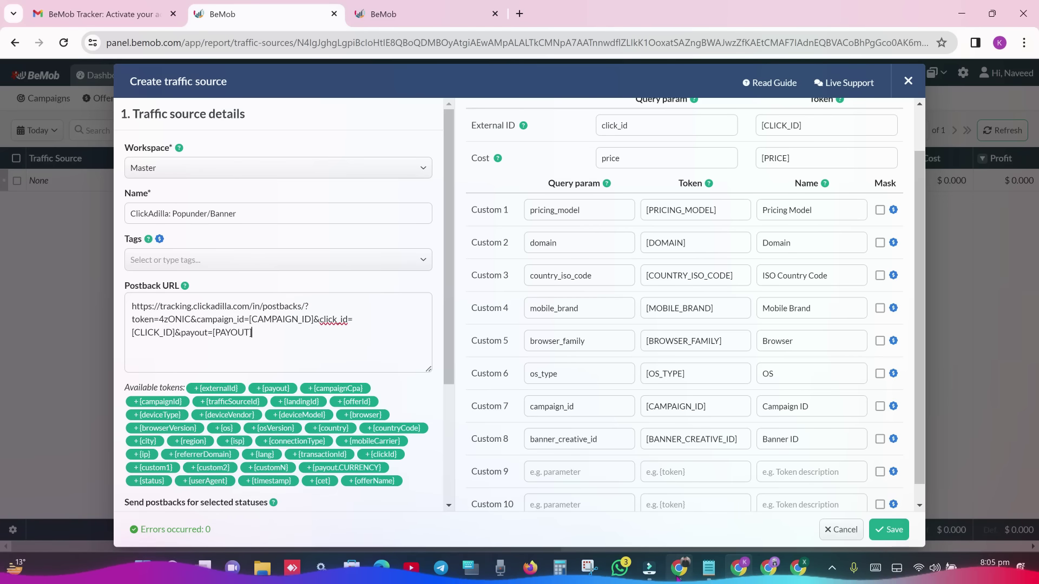
left_click(679, 568)
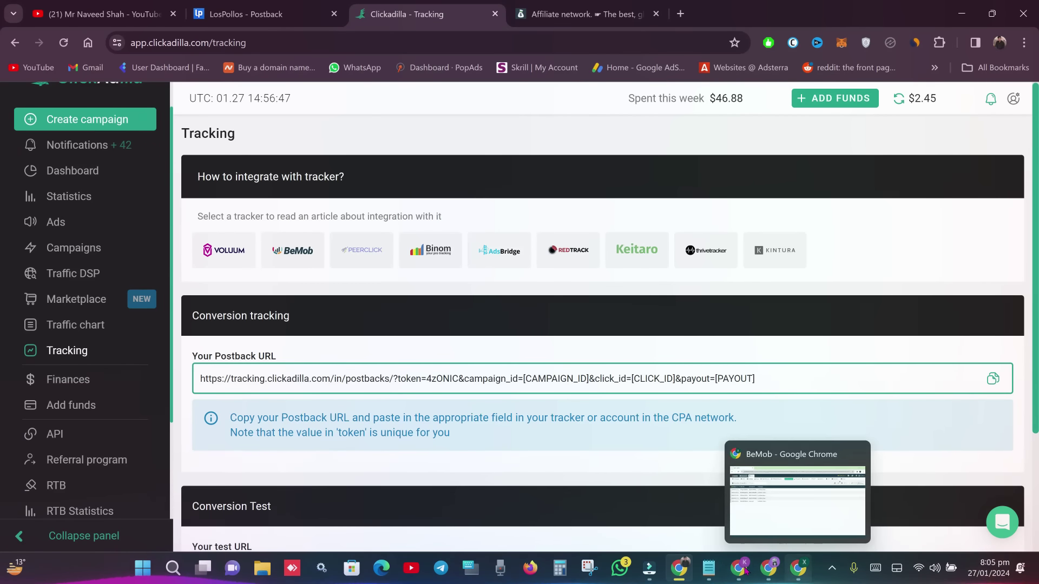
left_click(738, 568)
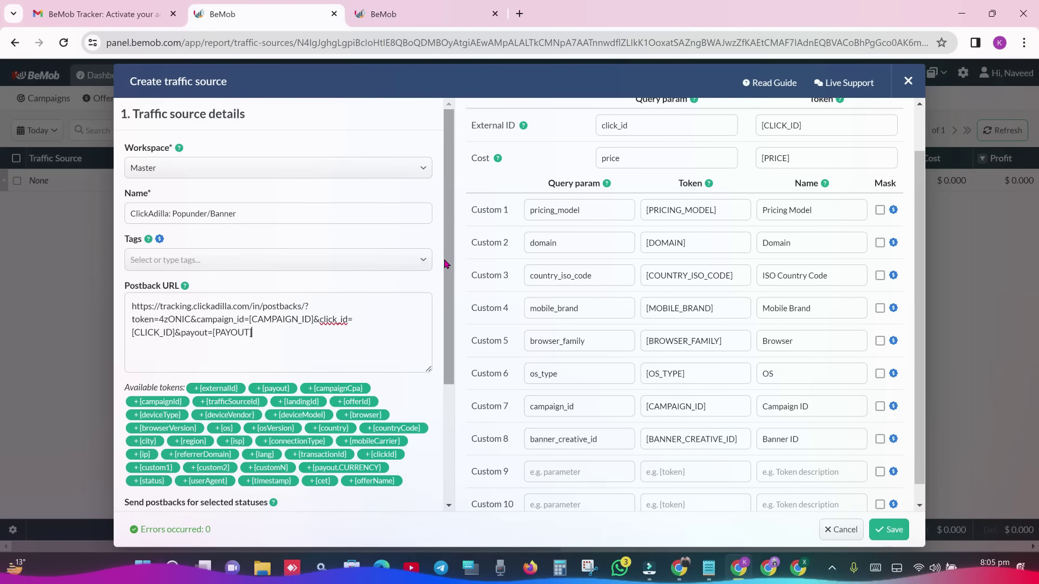
left_click_drag(445, 264, 446, 238)
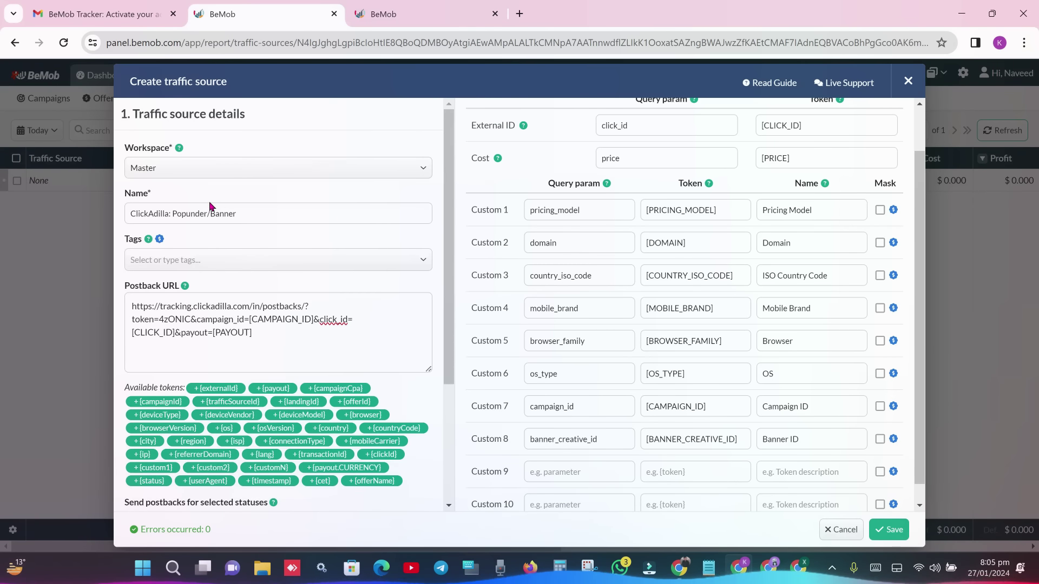
- Keep the Master workspace and save the ClickAdilla: Popunder/Banner traffic source
left_click(232, 162)
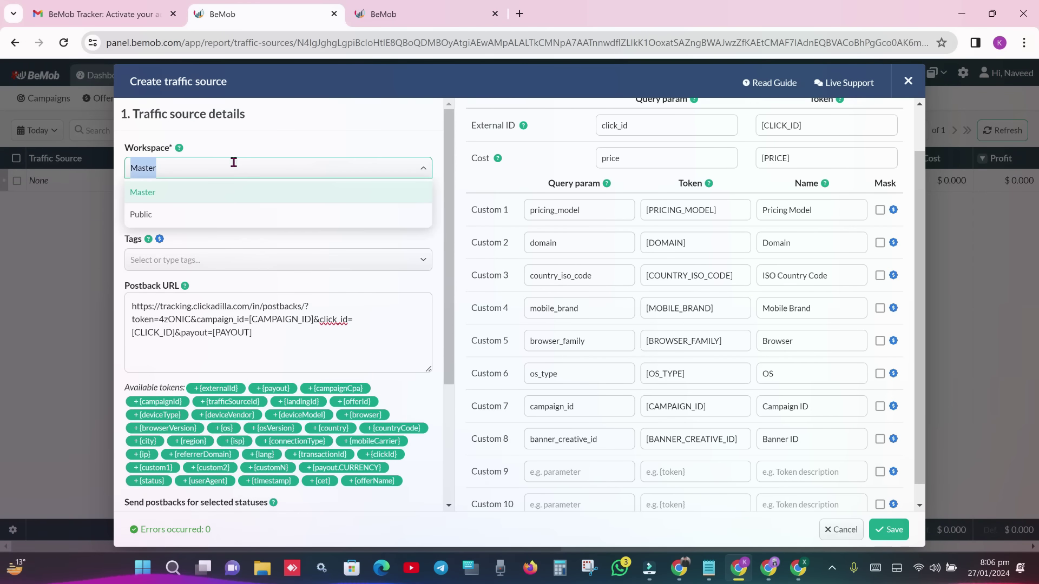
left_click(283, 145)
left_click_drag(448, 171, 453, 336)
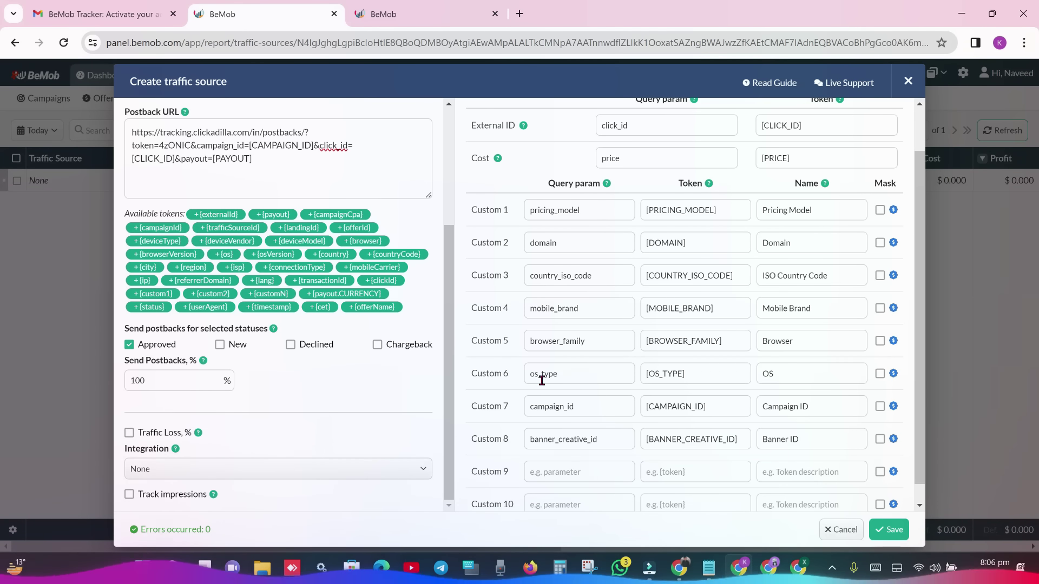
left_click(891, 533)
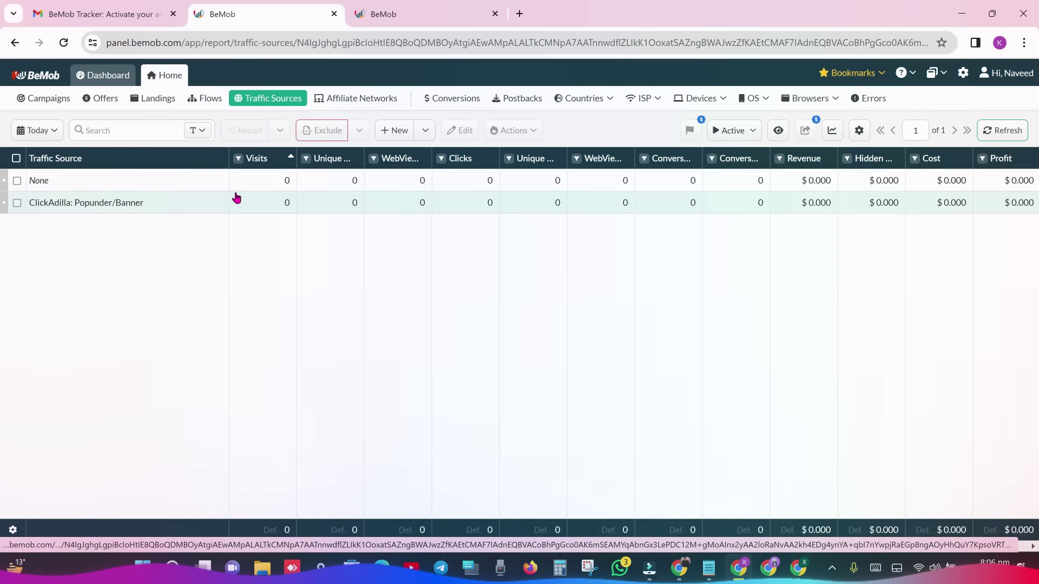
- Open the Offers list, create a new offer, and place the cursor in its Name field
left_click(108, 102)
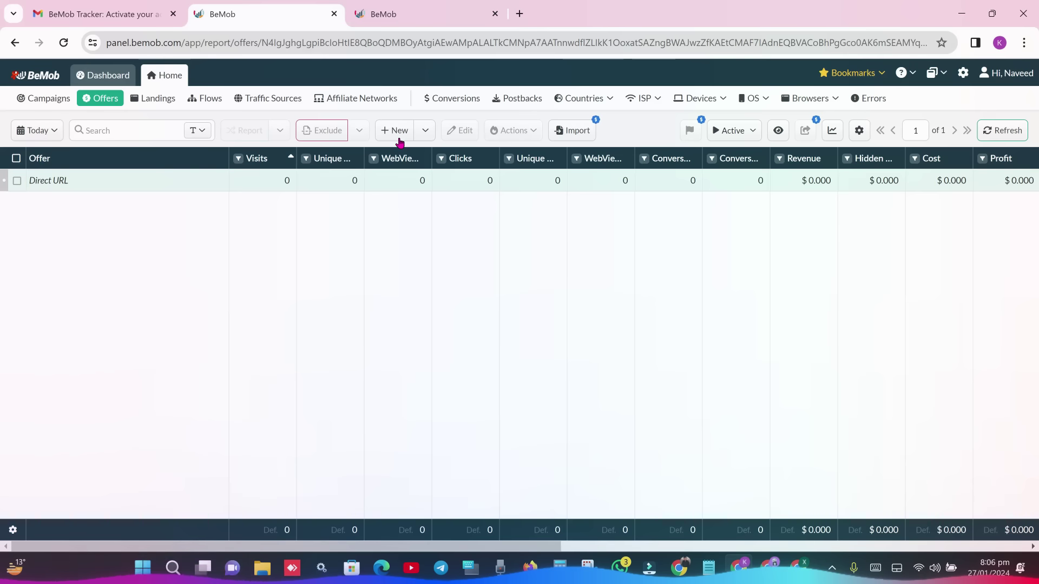
left_click(425, 134)
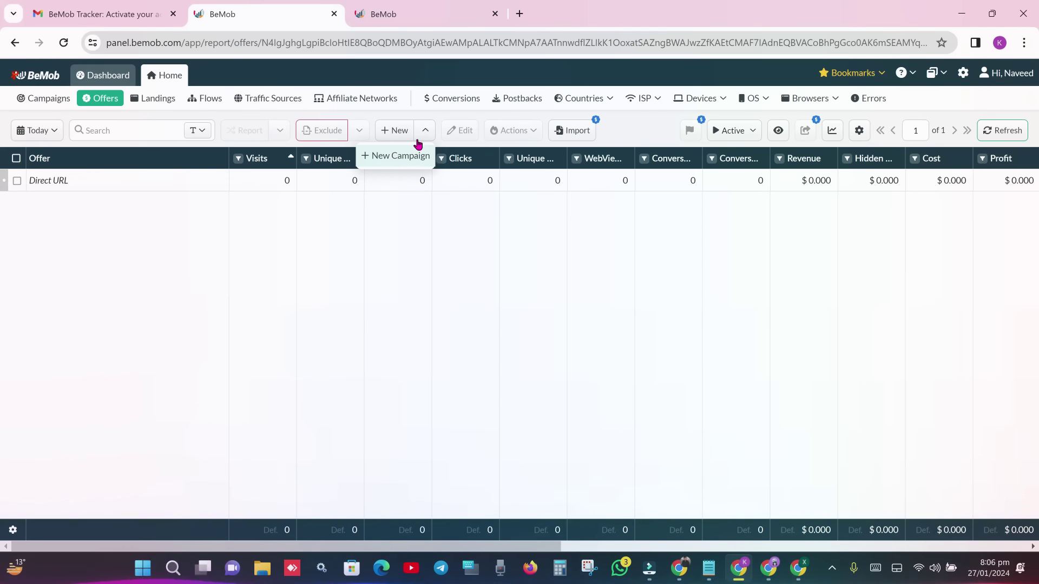
left_click(431, 136)
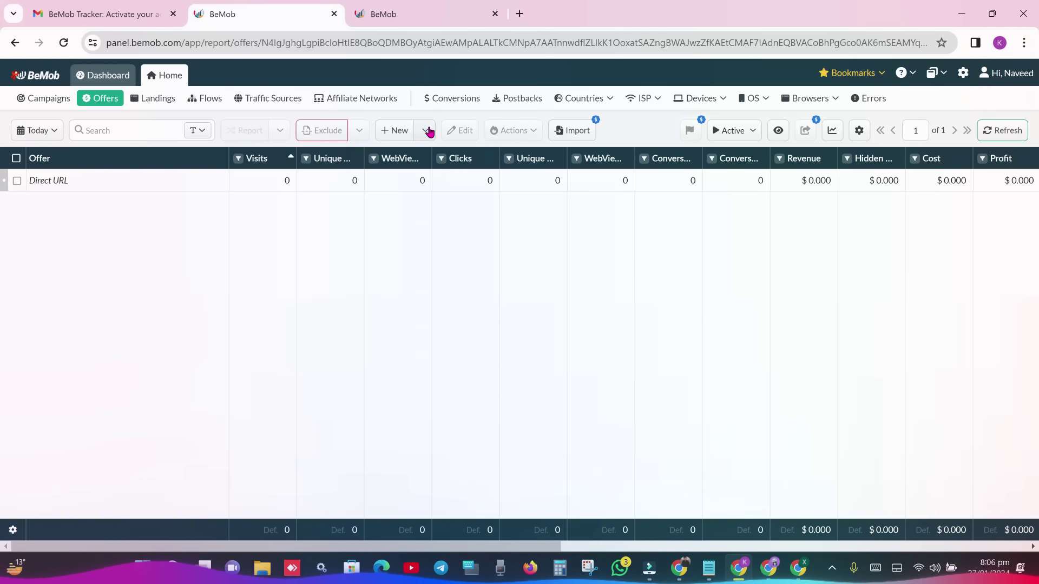
left_click(428, 132)
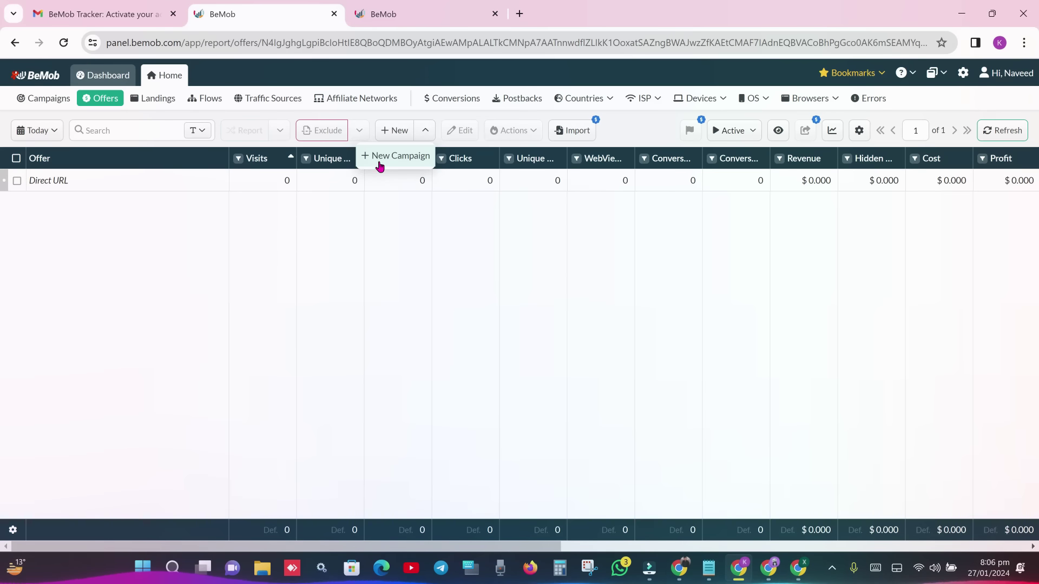
left_click(427, 134)
left_click(386, 134)
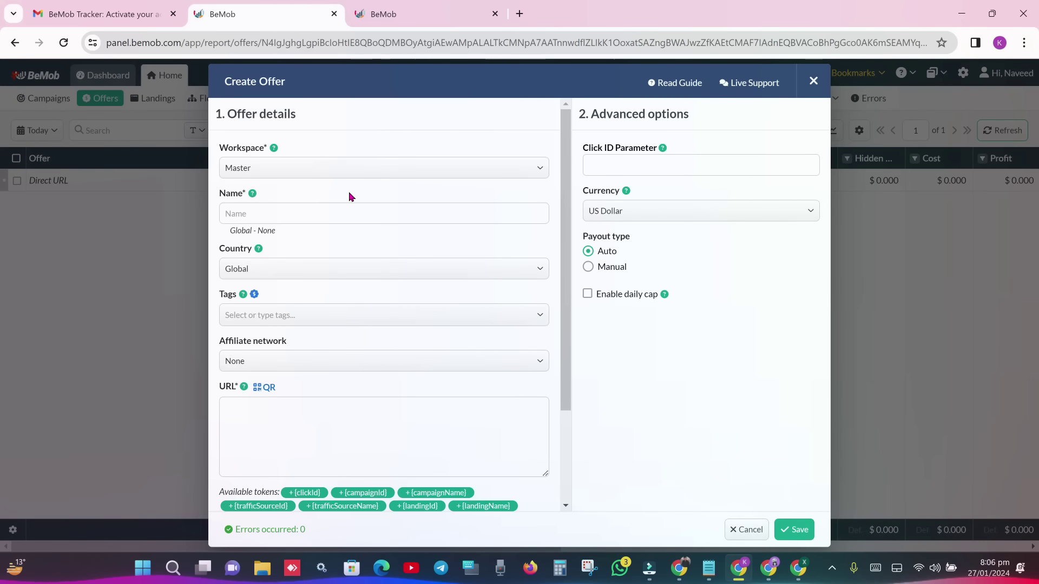
left_click(325, 211)
- Open the Los Pollos Smartlinks page in a new tab
left_click(679, 568)
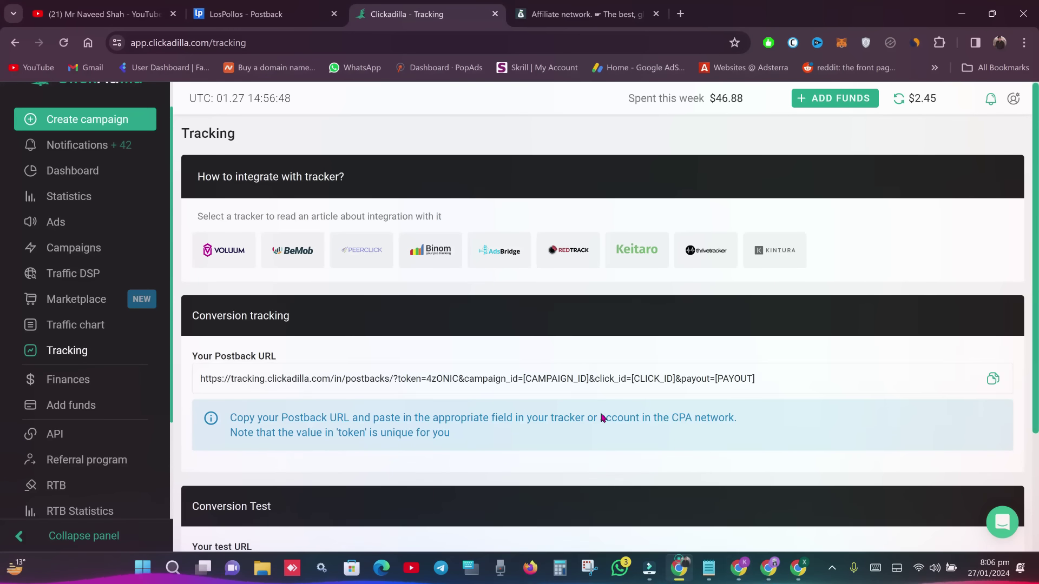
left_click(264, 18)
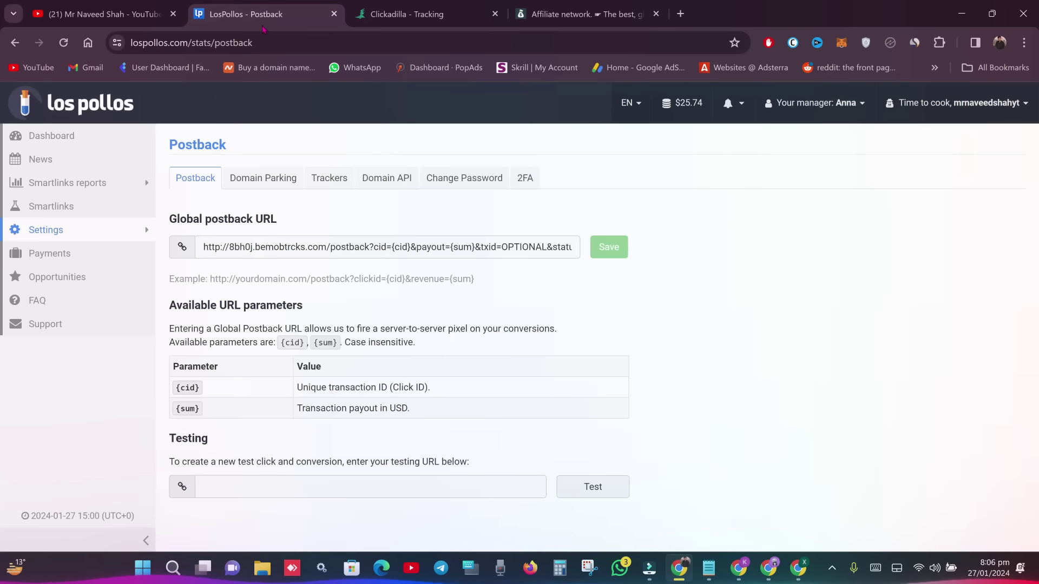
right_click(83, 208)
left_click(114, 216)
key("ctrl+Tab")
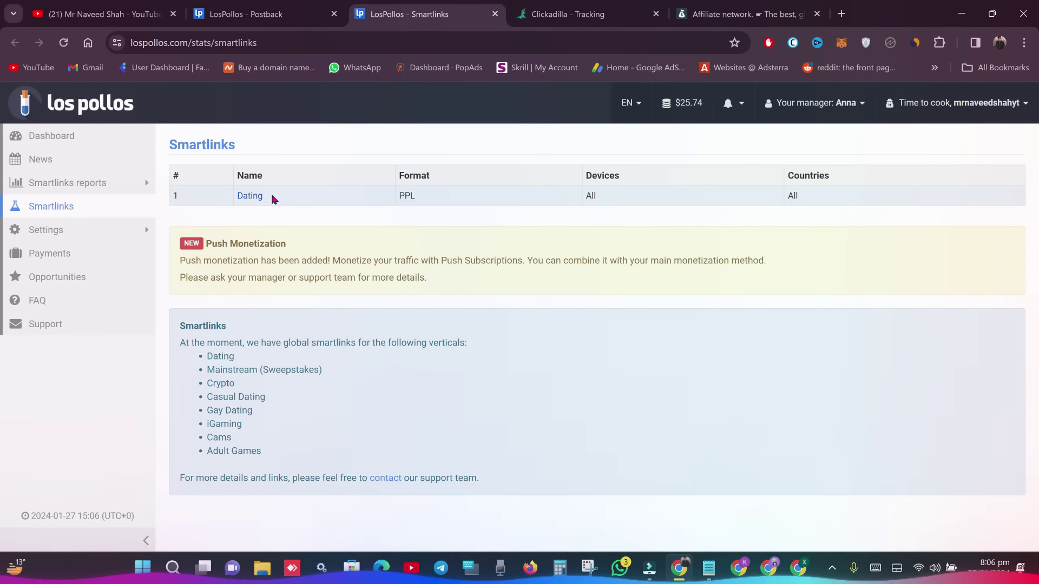
- Copy the Dating smartlink's direct link and return to BeMob's Create Offer form
left_click(249, 196)
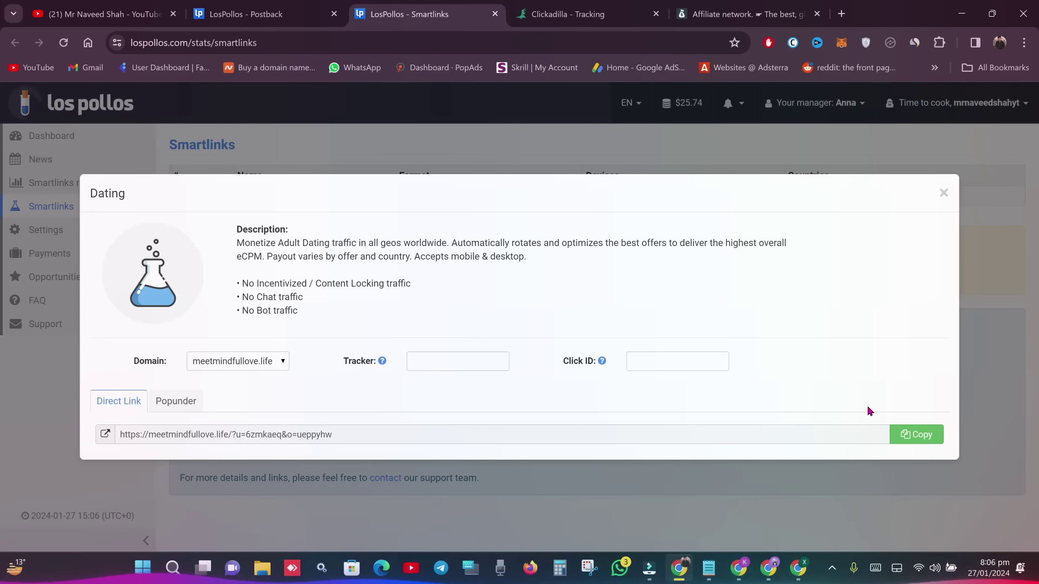
left_click(913, 437)
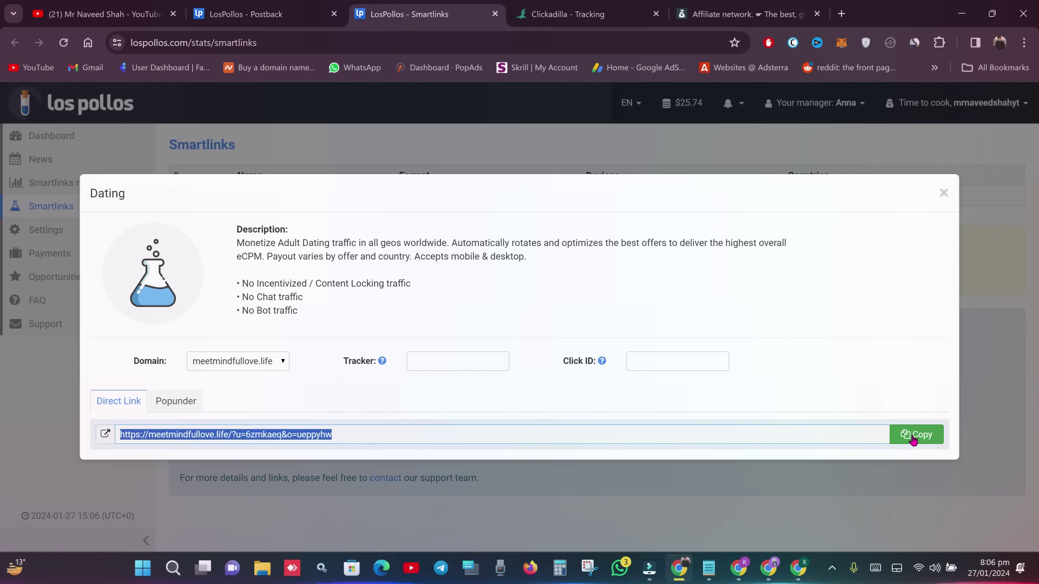
left_click(918, 436)
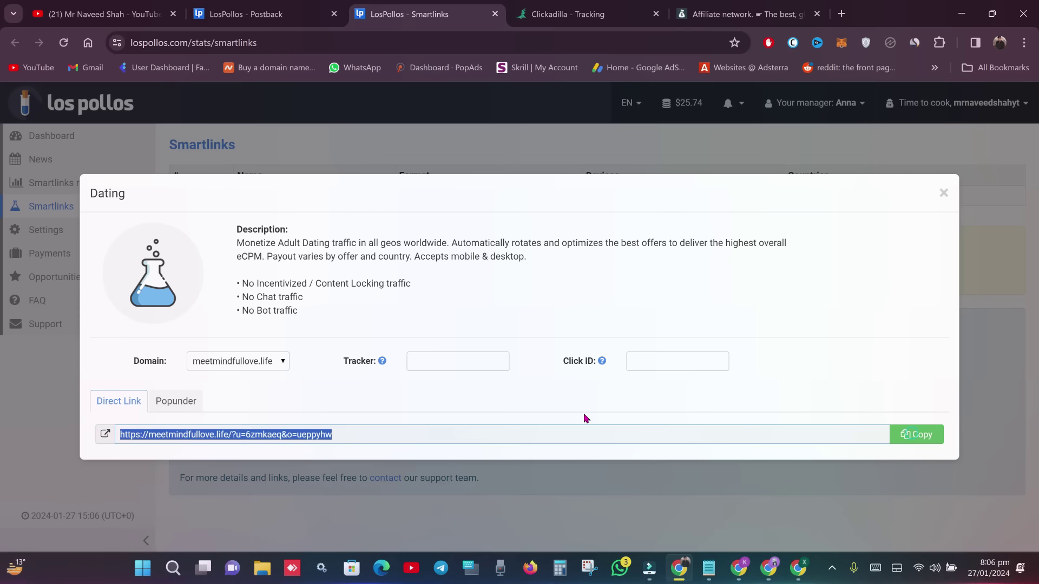
left_click(263, 244)
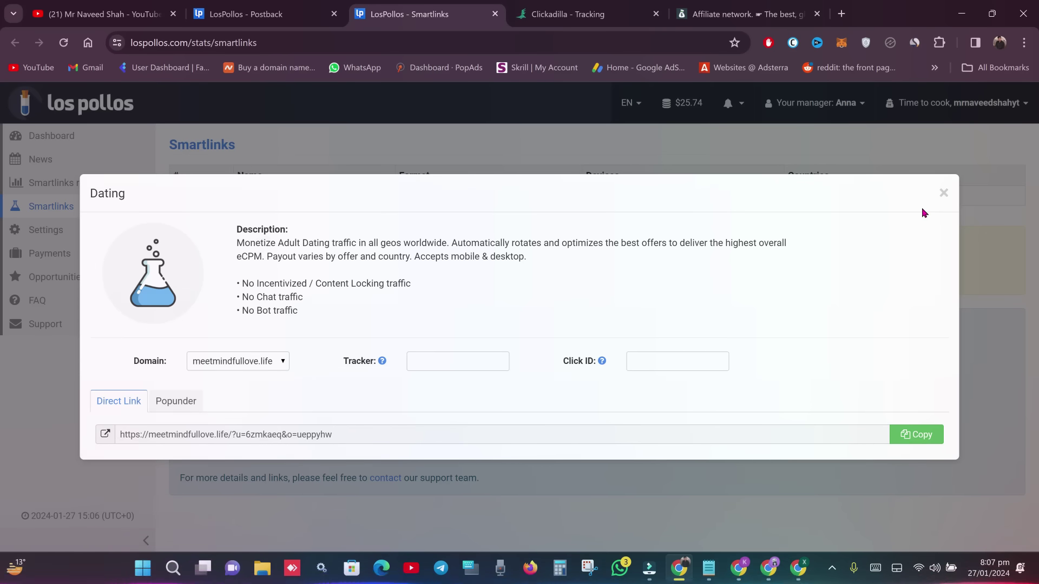
left_click(944, 193)
left_click_drag(264, 198, 230, 196)
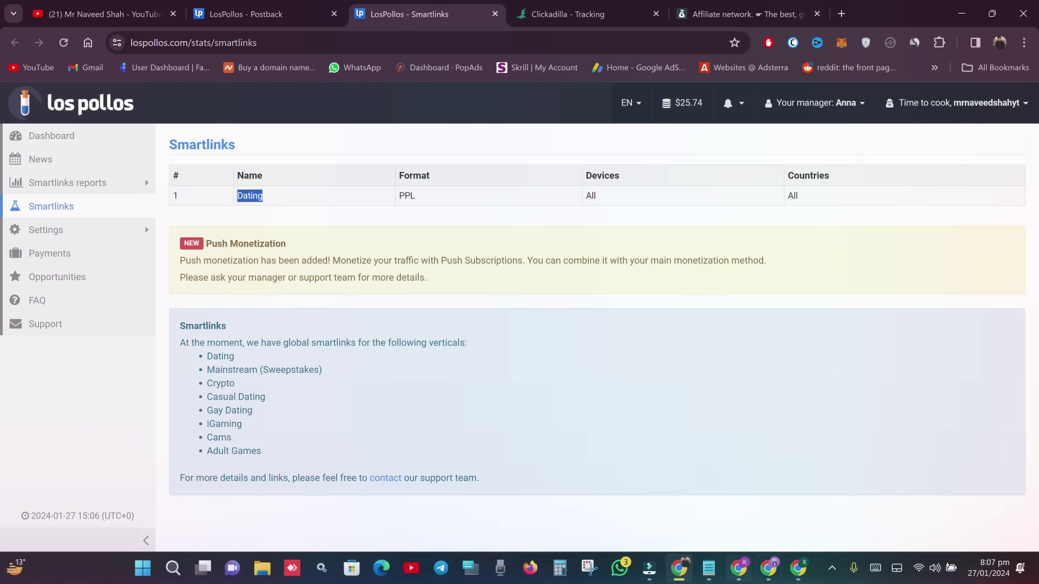
left_click(738, 567)
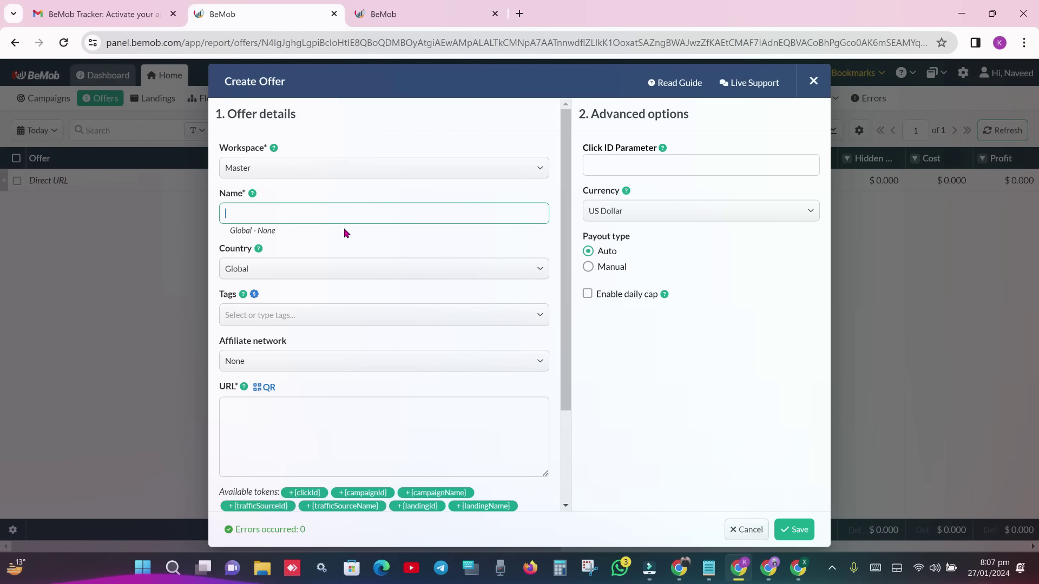
- Name the offer 'LosPollos Dating SmartLinks' and set its affiliate network to LosPollos
type("LosPollos")
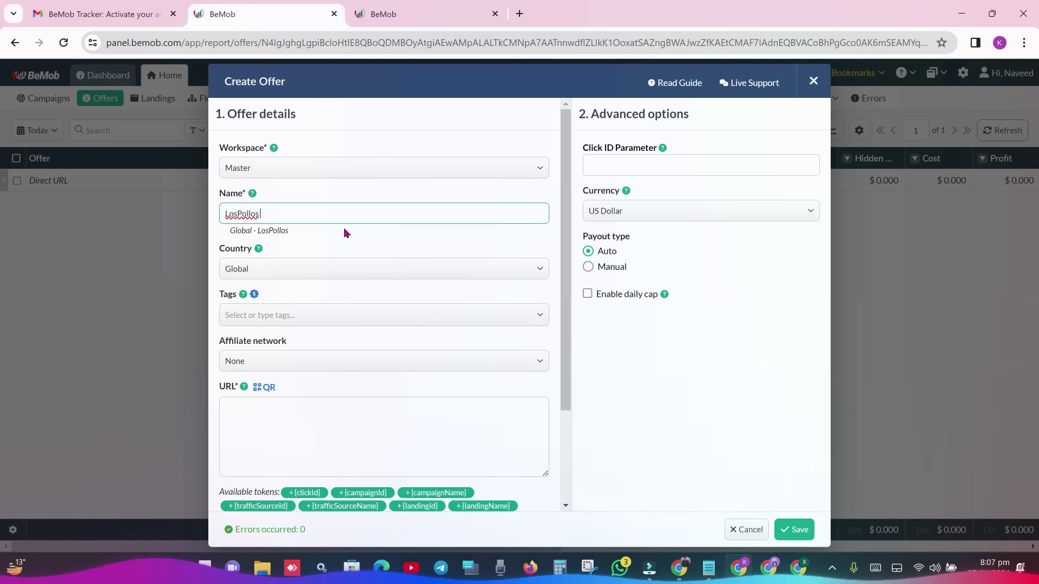
type("  Dating Sma")
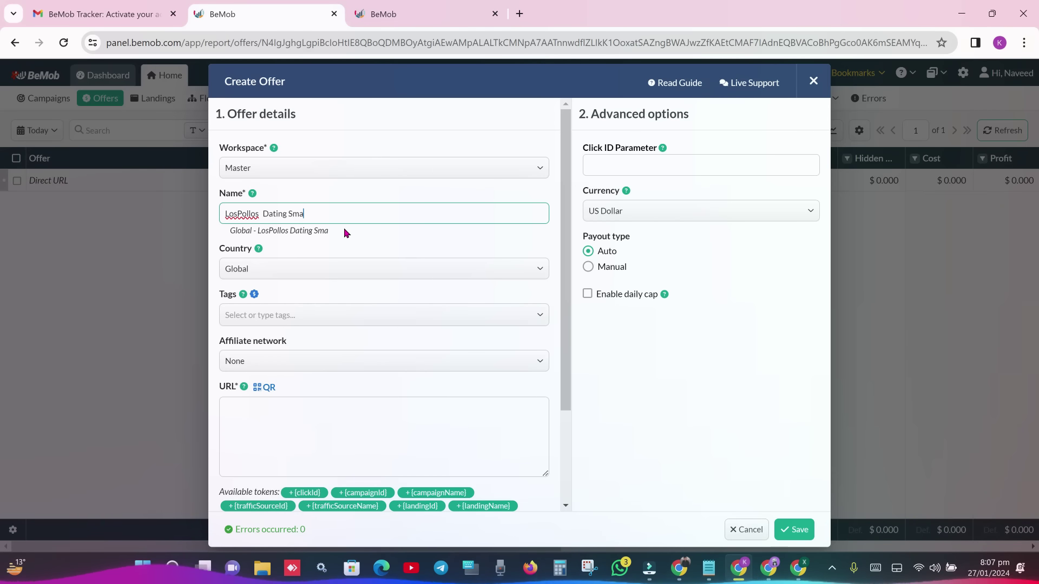
type("rtLinks")
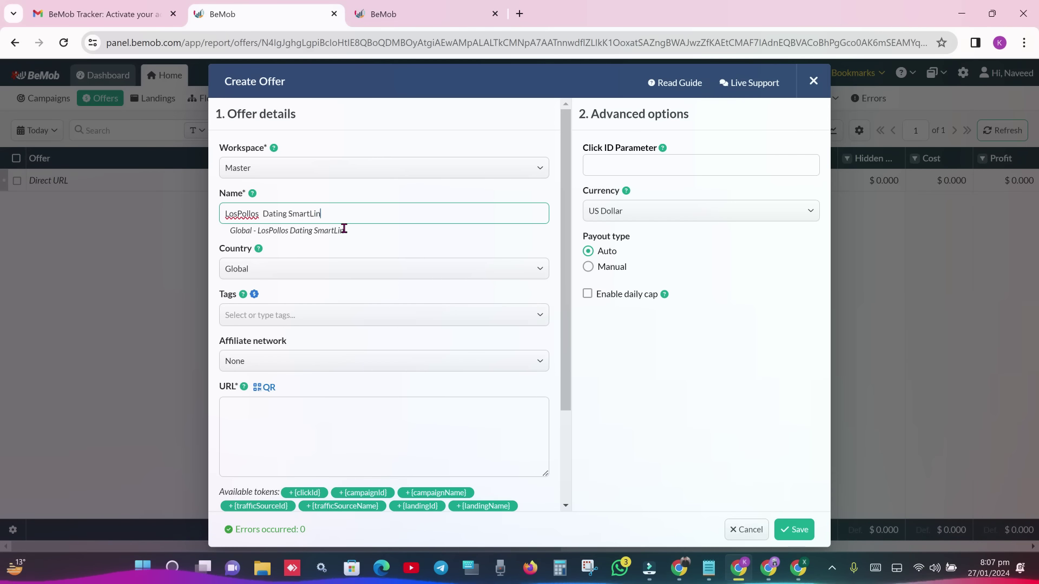
left_click(403, 234)
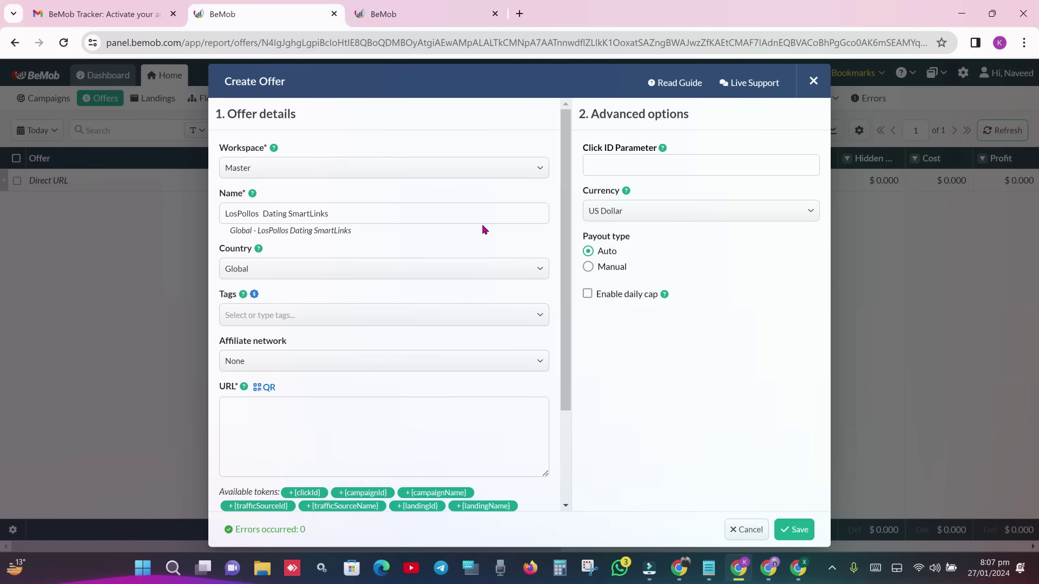
left_click_drag(566, 161, 575, 204)
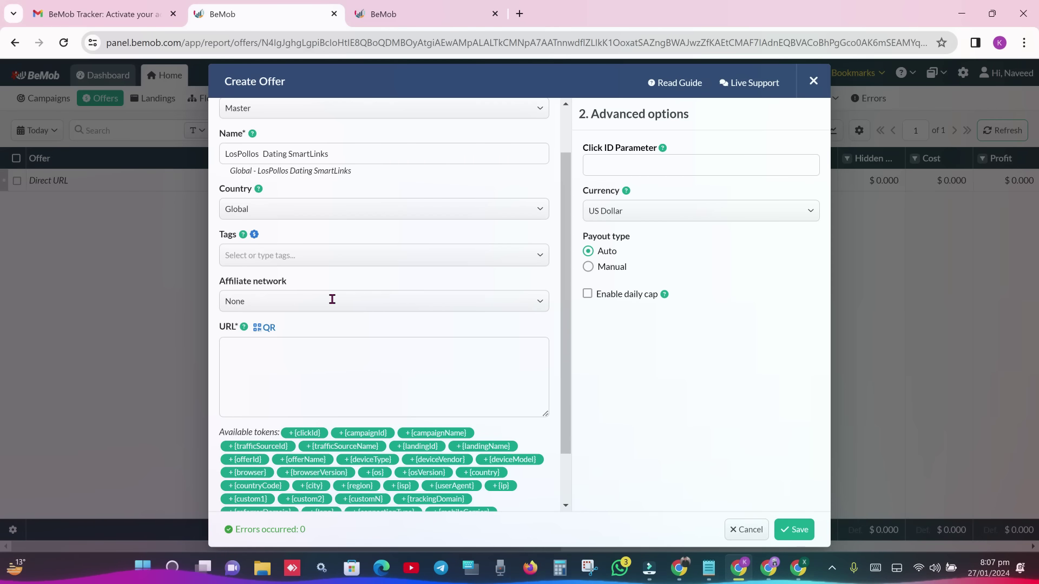
left_click(332, 299)
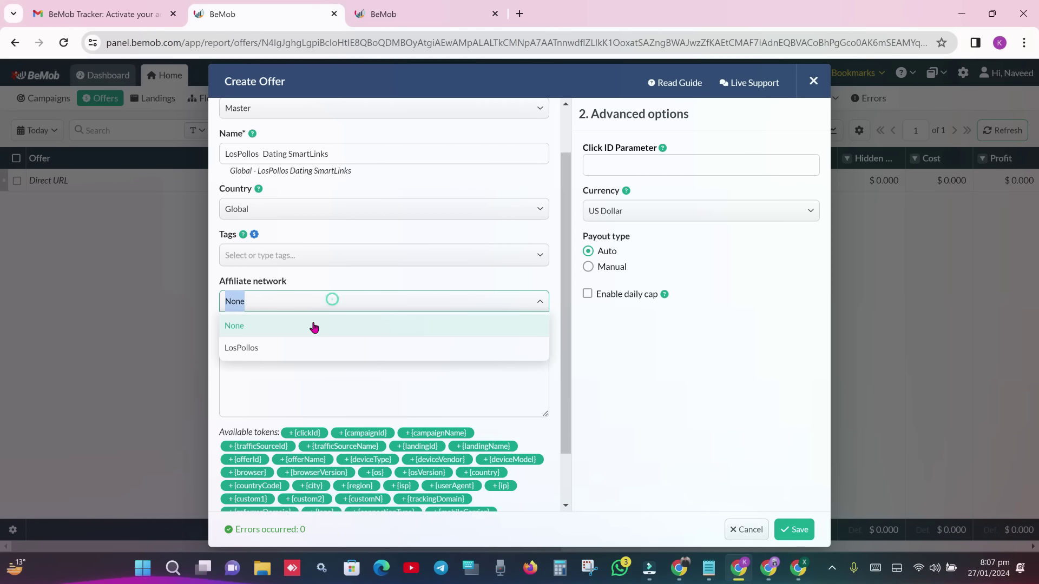
left_click(288, 344)
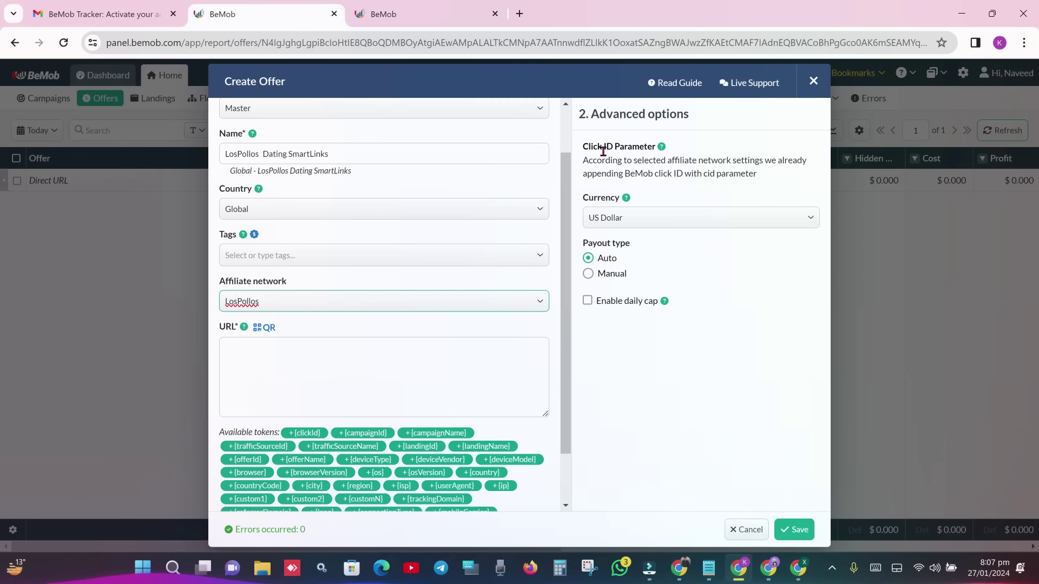
left_click_drag(582, 136, 721, 174)
left_click(719, 177)
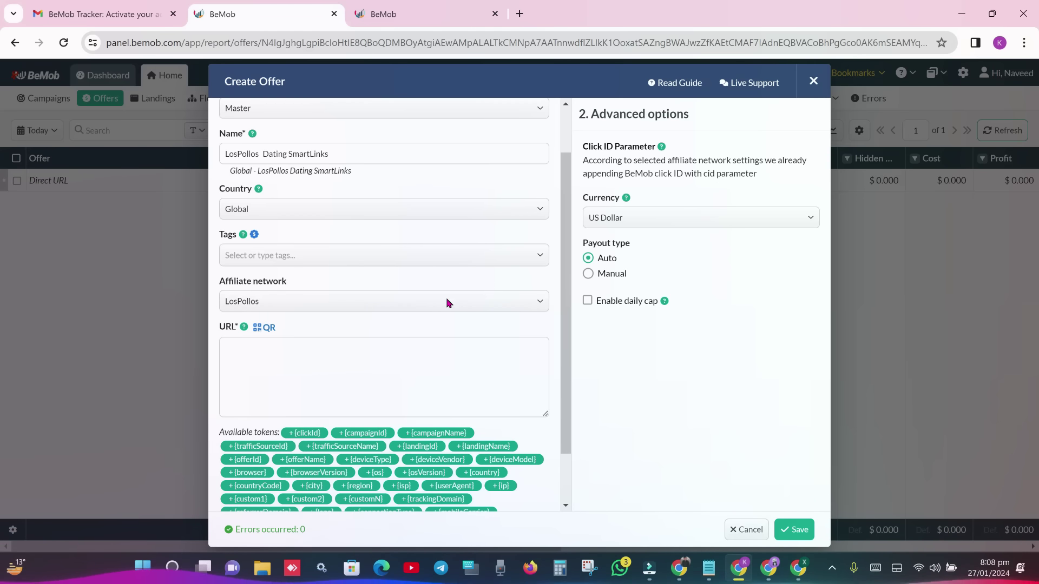
- Copy the Dating smartlink's direct link from Los Pollos for the offer's URL field
left_click(676, 433)
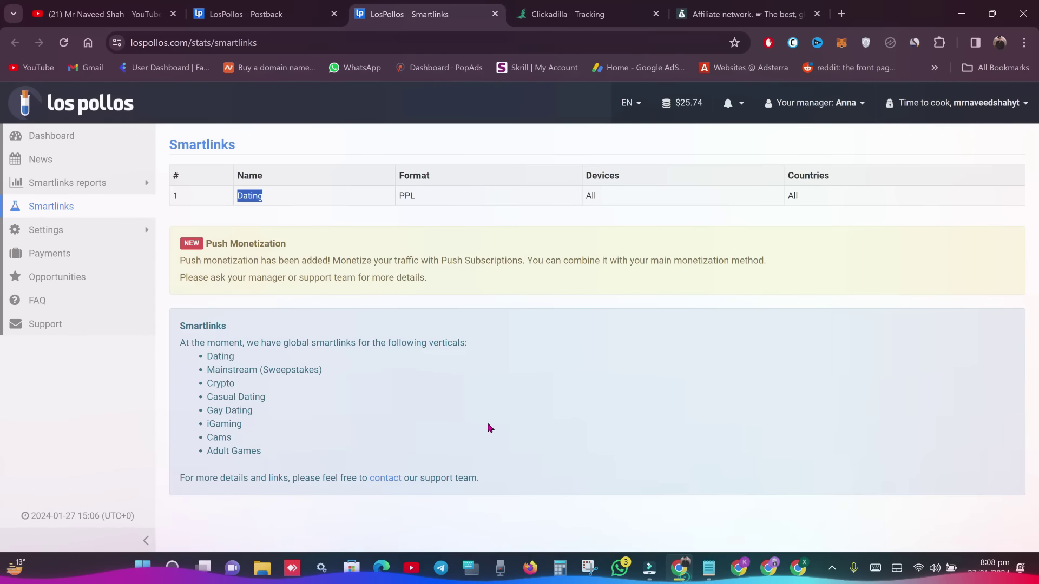
left_click(268, 196)
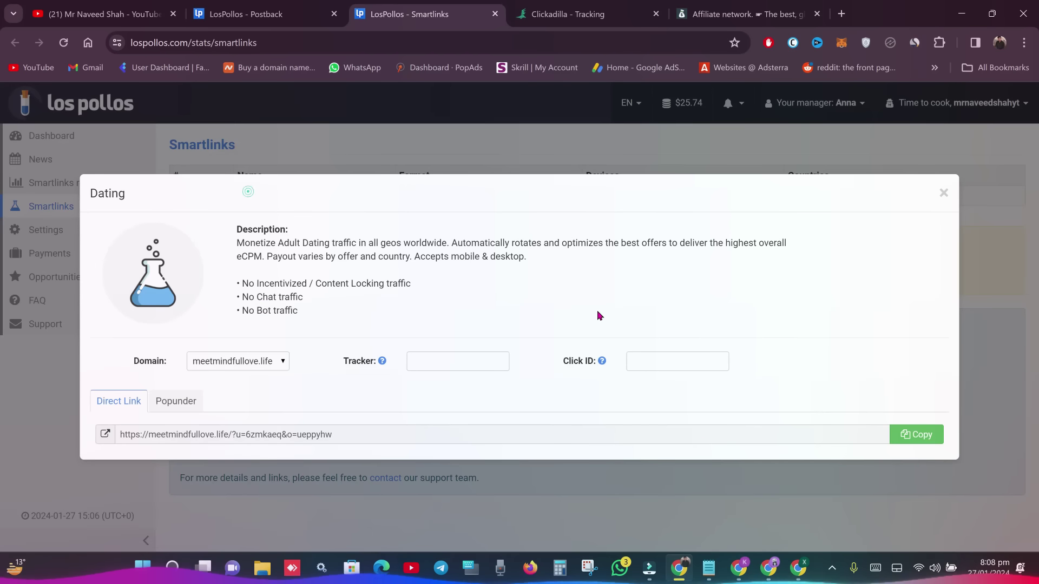
left_click(916, 434)
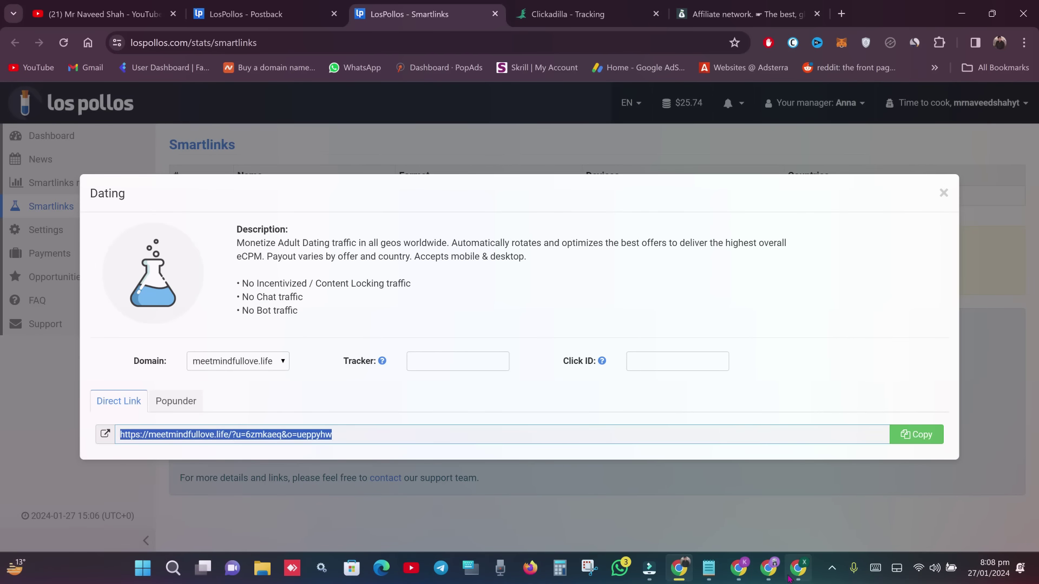
key("alt+Tab")
left_click(406, 361)
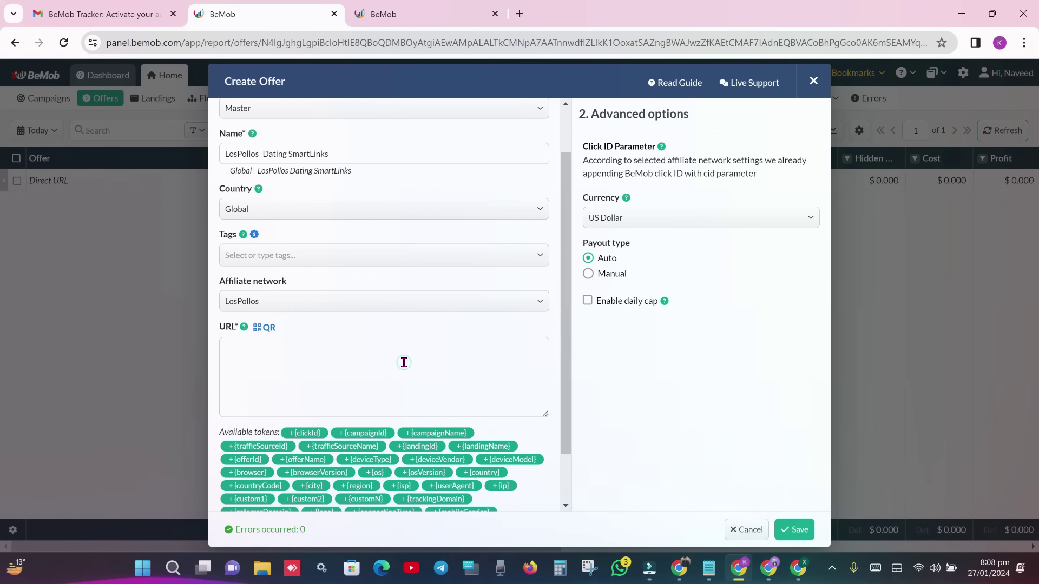
- Paste the Dating smartlink as the offer URL, save the offer, and start a new campaign
key("ctrl+v")
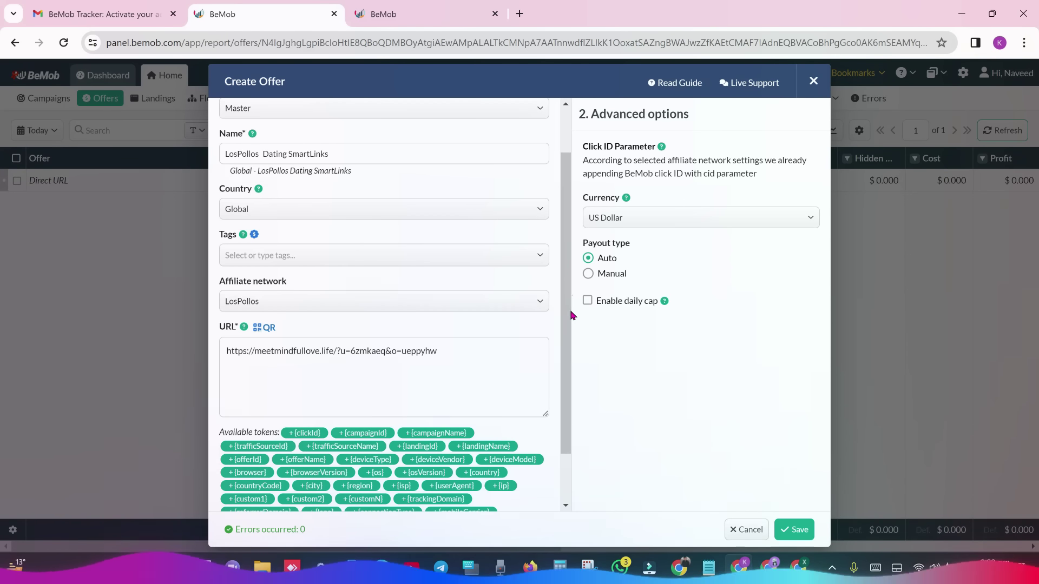
key("ctrl+a")
left_click(572, 325)
scroll(567, 379, "down", 2)
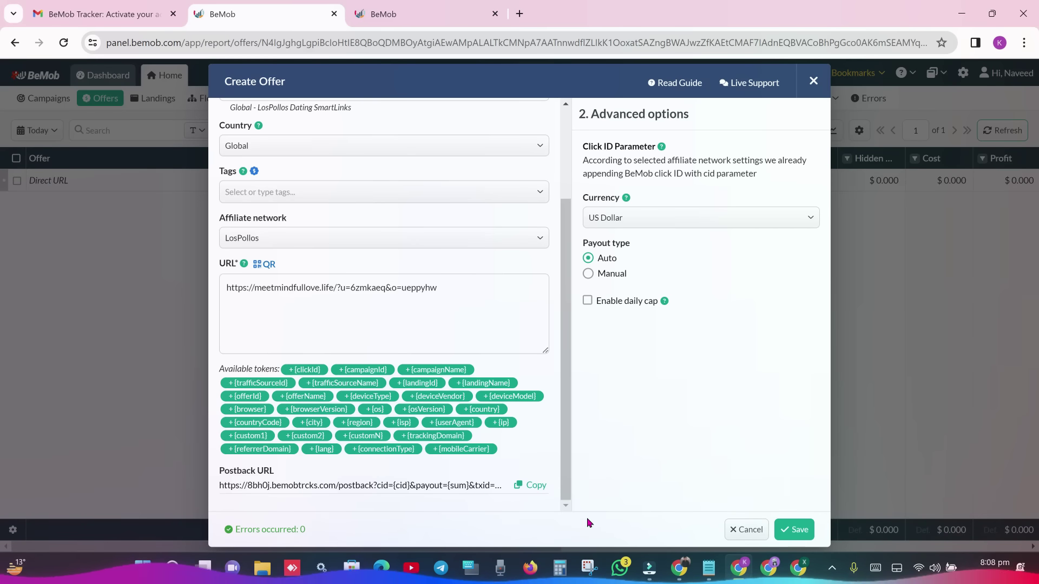
left_click(793, 530)
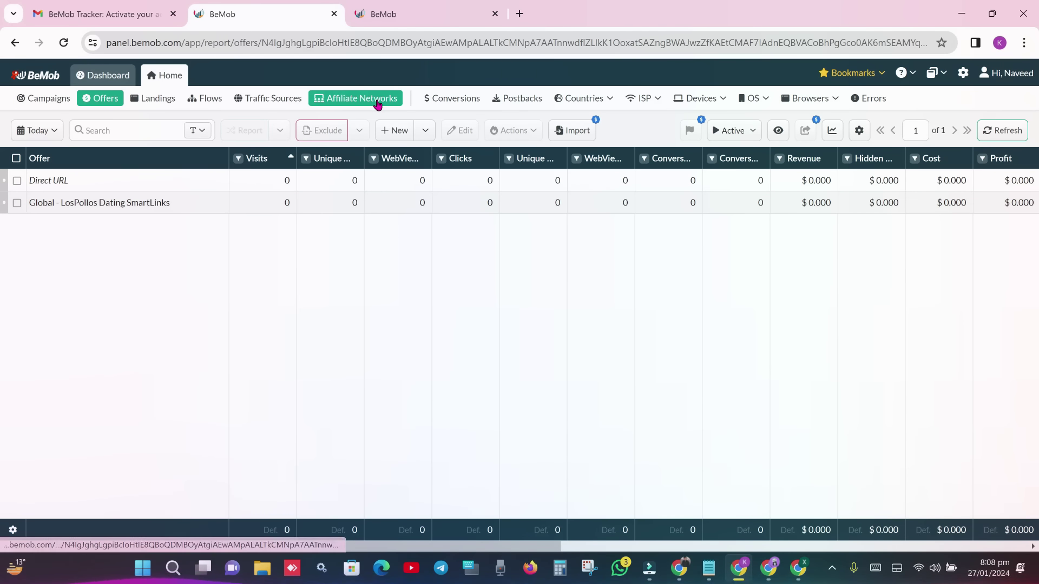
left_click(46, 98)
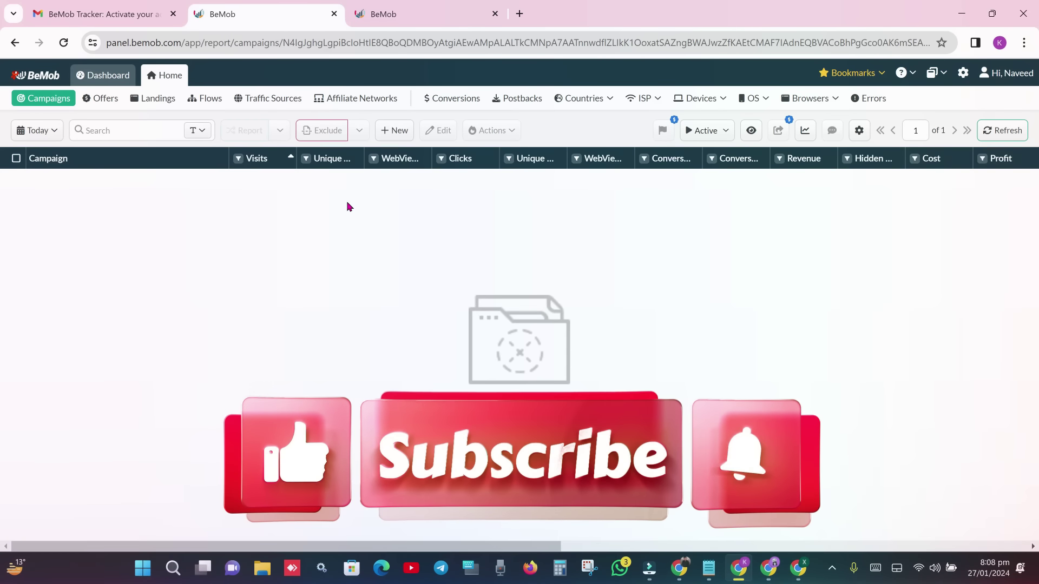
left_click(390, 129)
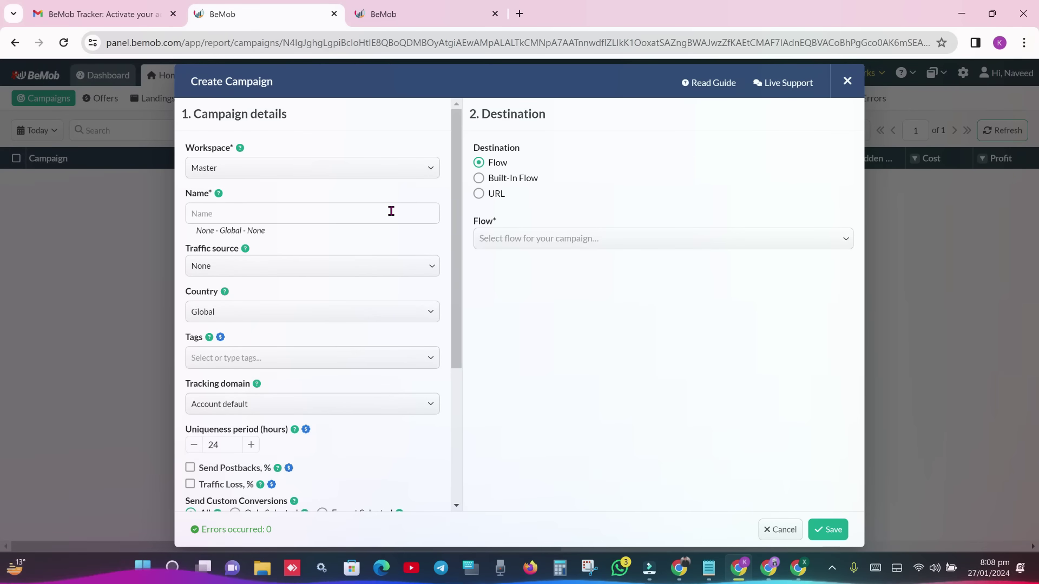
- Name the campaign 'lospollos dating smartlinks' with ClickAdilla: Popunder/Banner as traffic source
left_click(332, 205)
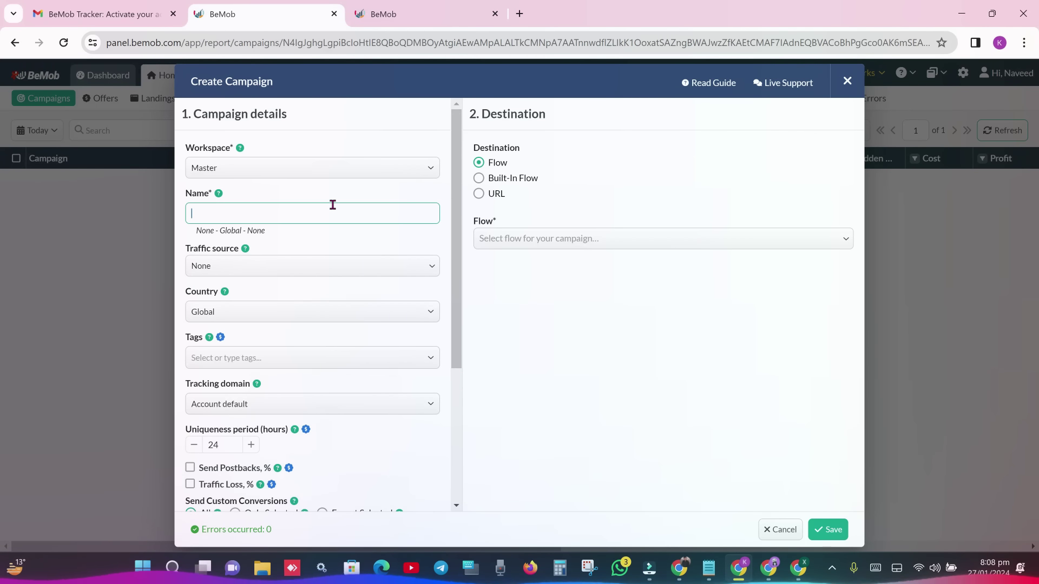
type("lospollos")
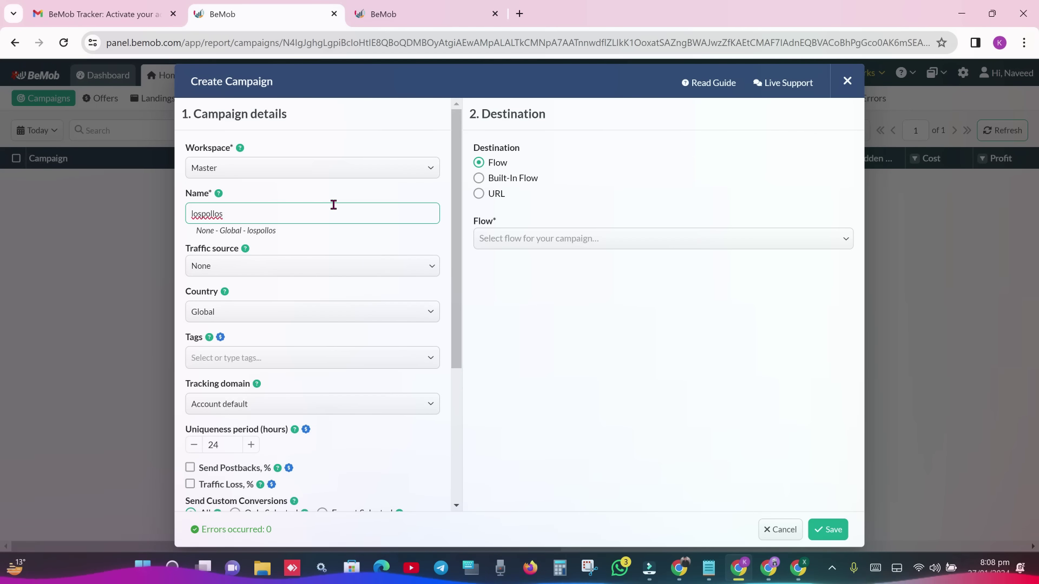
type(" dating smartlinks")
left_click(322, 263)
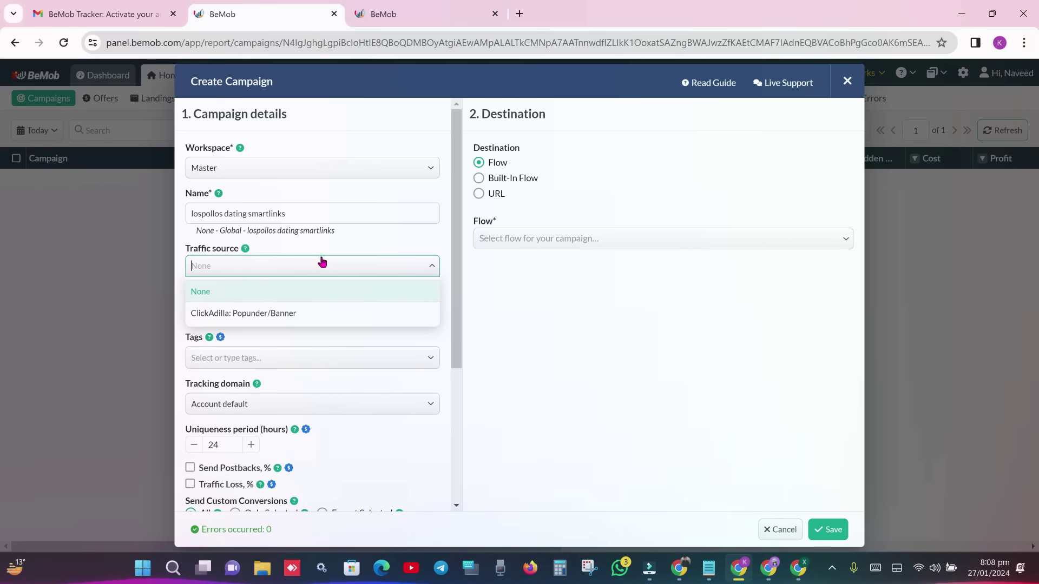
left_click(296, 312)
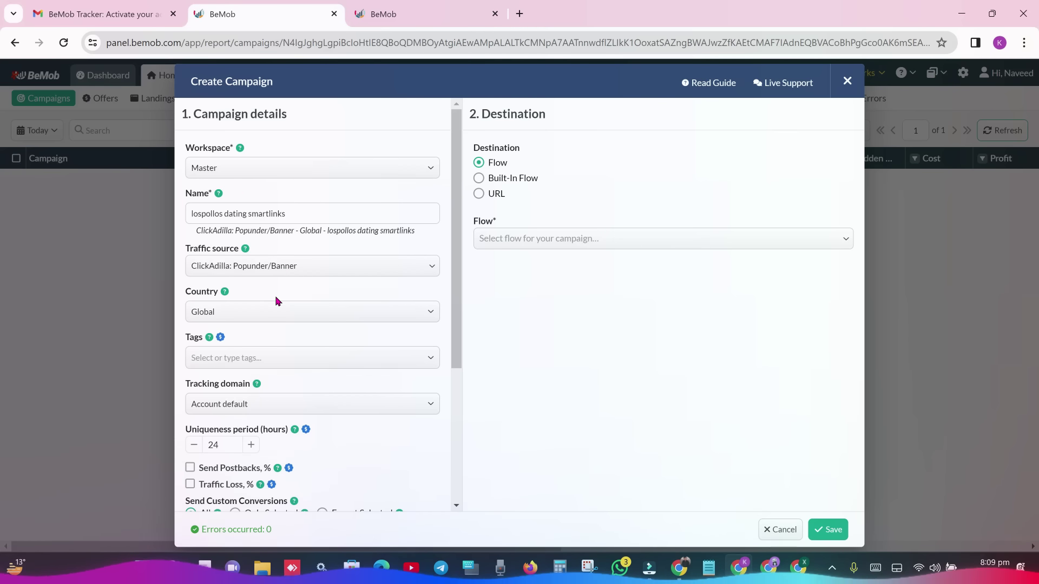
mouse_move(453, 281)
left_mouse_down()
mouse_move(450, 422)
mouse_move(445, 274)
left_mouse_up()
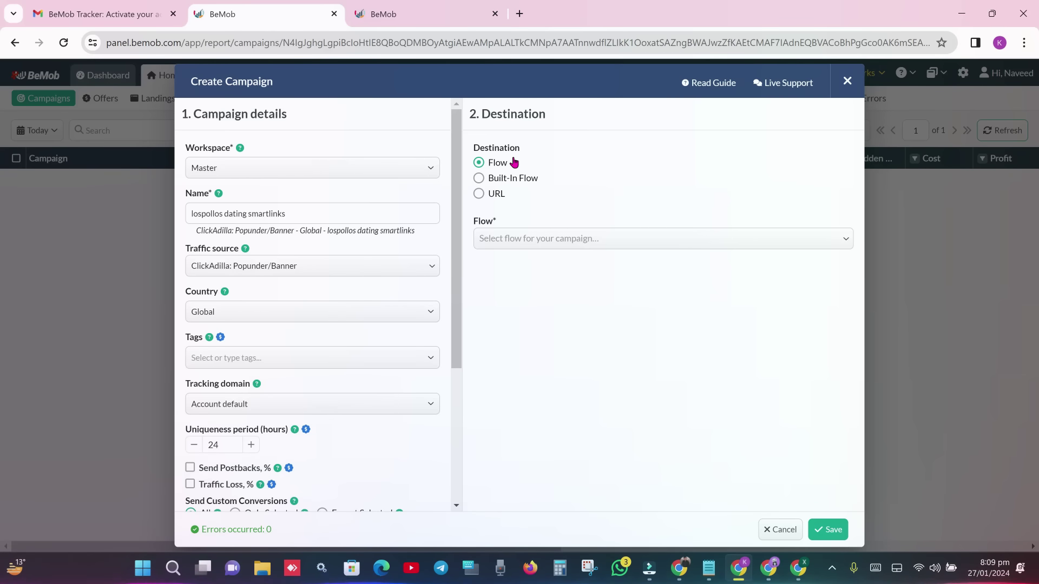
- Set the campaign destination to Built-In Flow, keeping 302 redirect, and scroll to Path 1
left_click(511, 182)
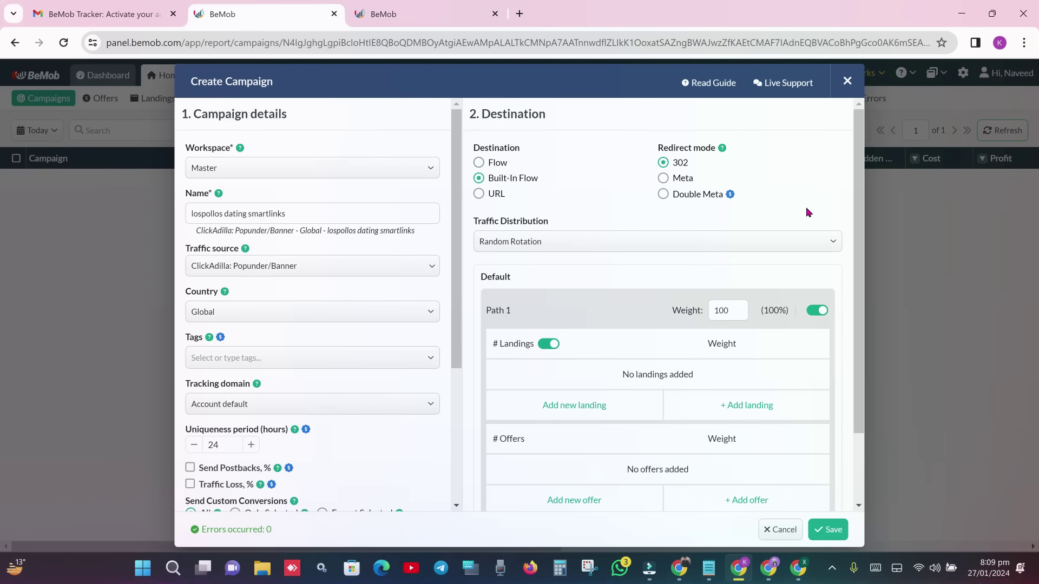
left_click_drag(858, 192, 859, 194)
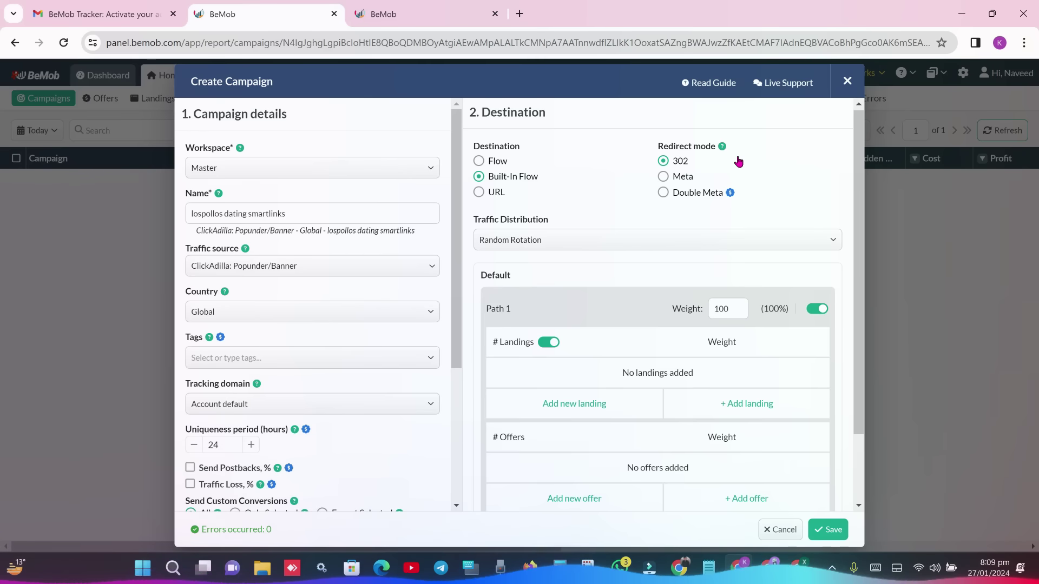
left_click_drag(656, 146, 715, 147)
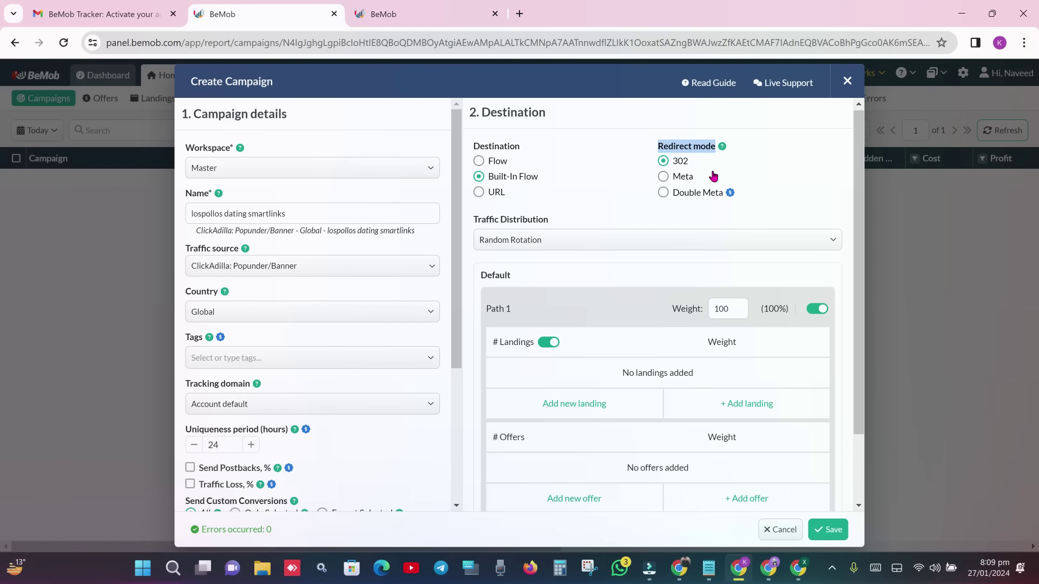
left_click(710, 173)
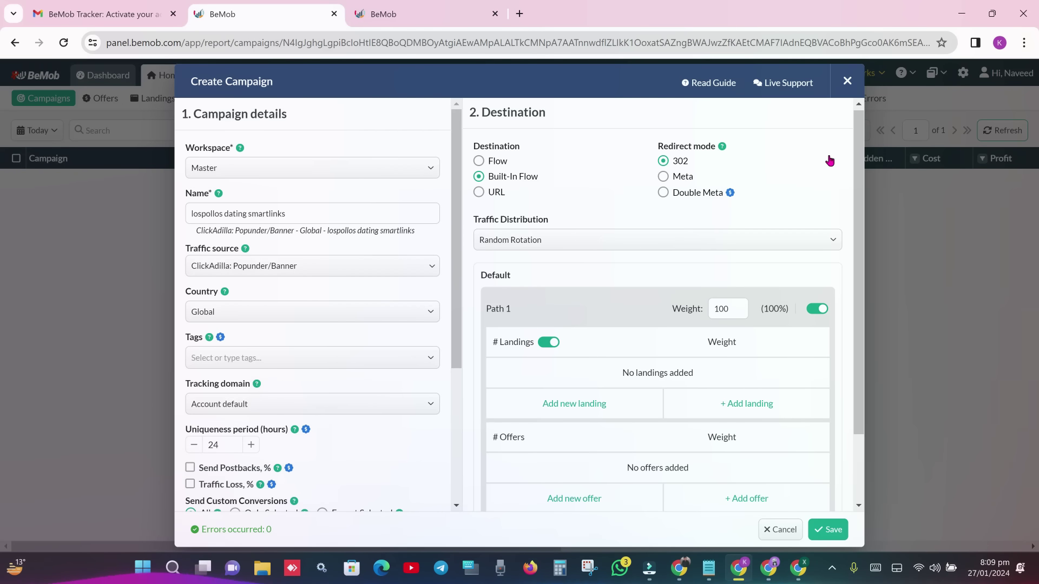
left_click_drag(859, 158, 861, 160)
scroll(560, 240, "down", 1)
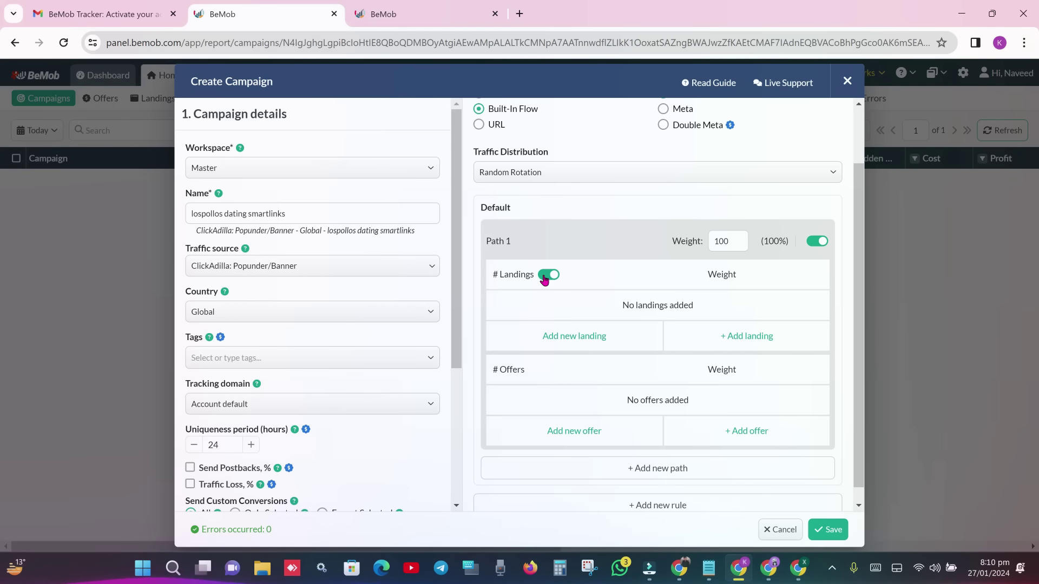
- Turn off landings, add the Global - LosPollos Dating SmartLinks offer to the path, and save
left_click(547, 276)
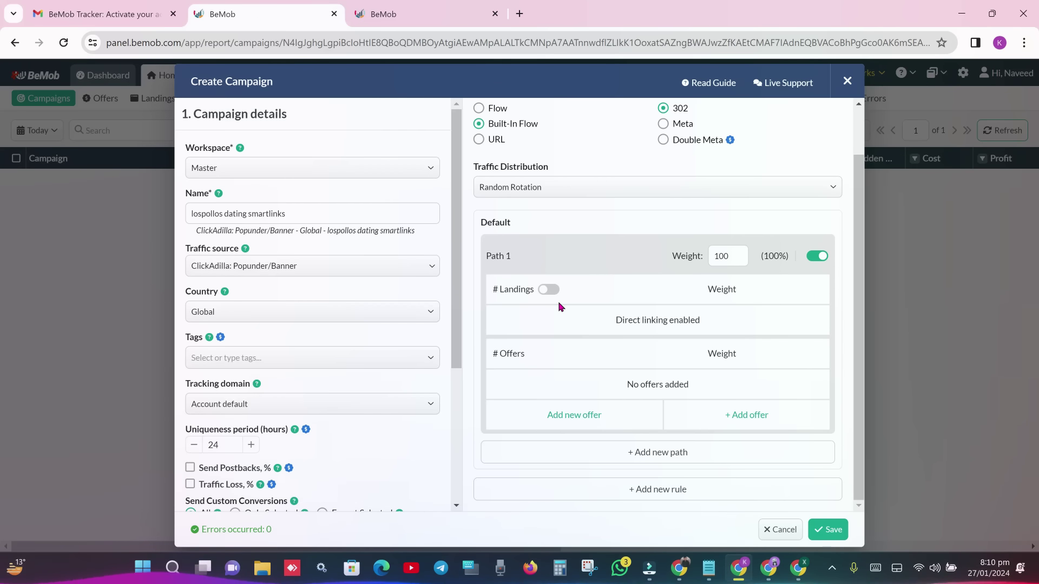
left_click(748, 418)
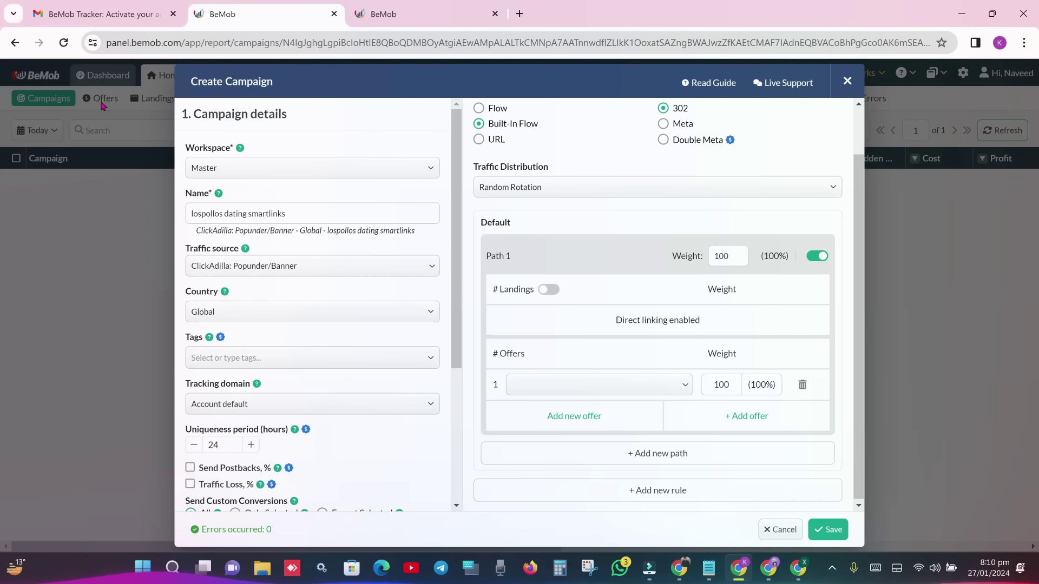
left_click(672, 386)
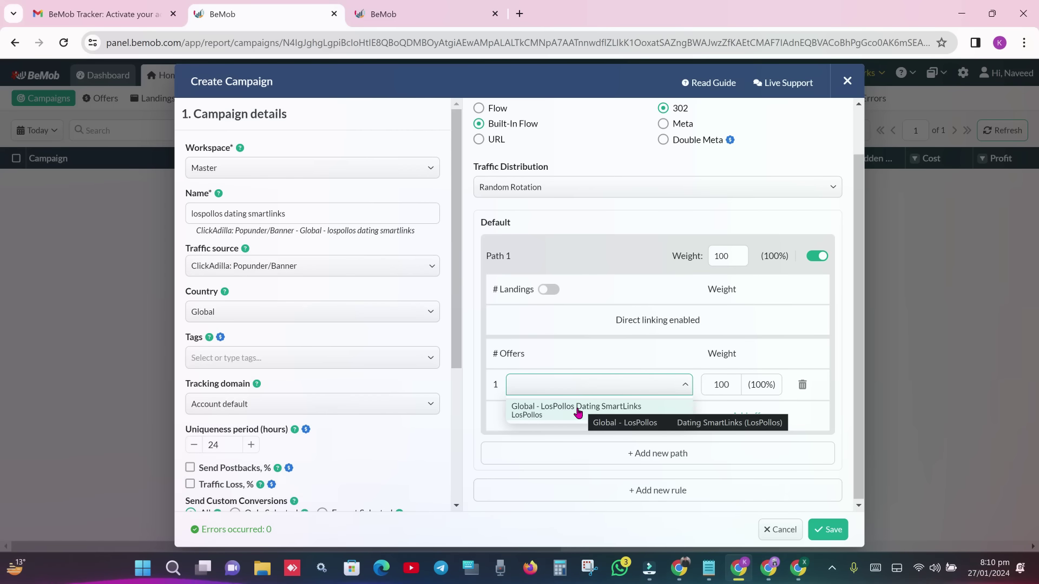
left_click(578, 411)
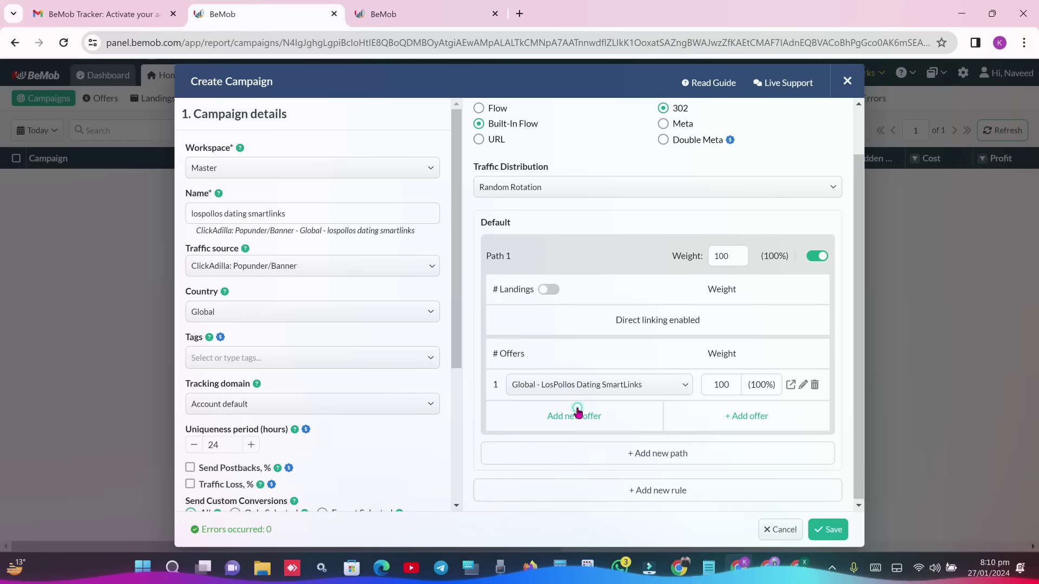
scroll(859, 437, "up", 1)
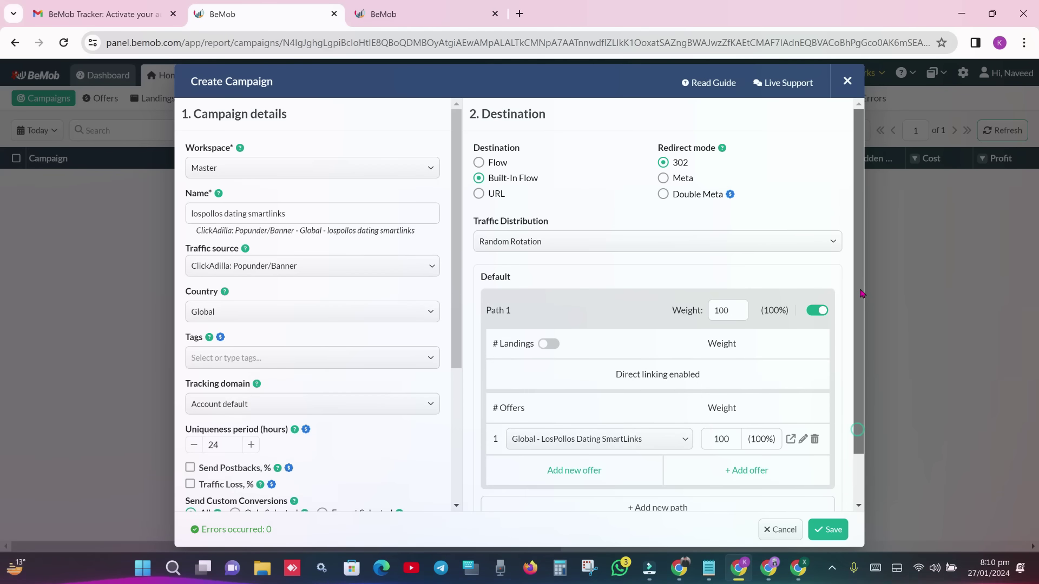
left_click_drag(458, 246, 476, 378)
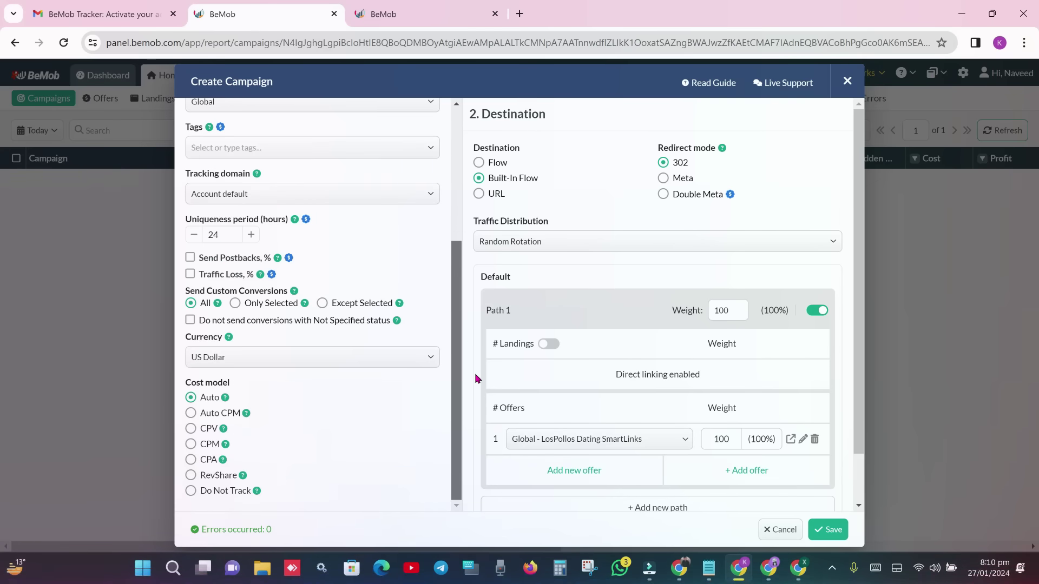
left_click(829, 529)
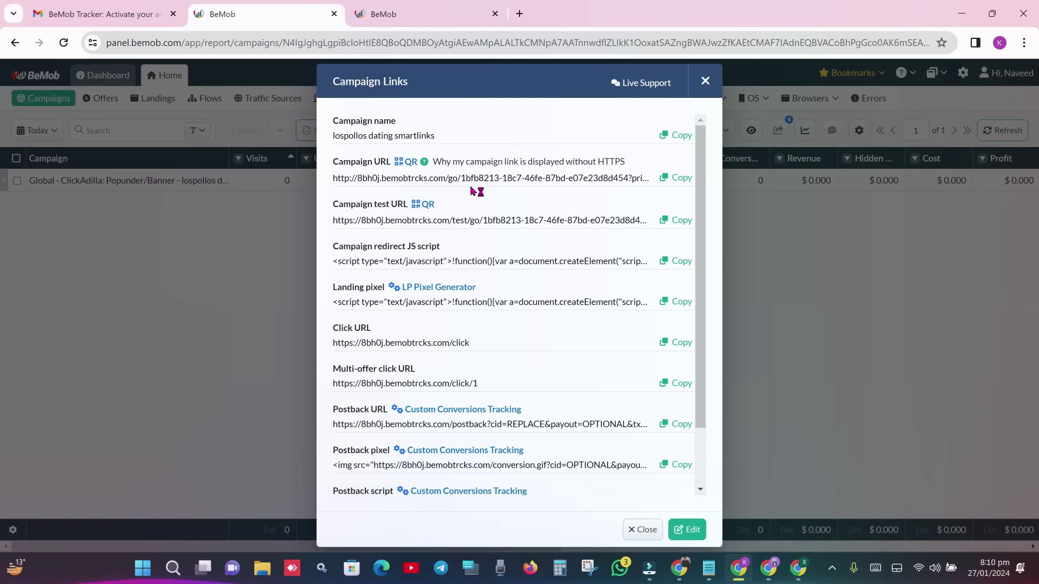
- Copy the campaign URL and the campaign test URL, then switch to the Los Pollos window
left_click(671, 181)
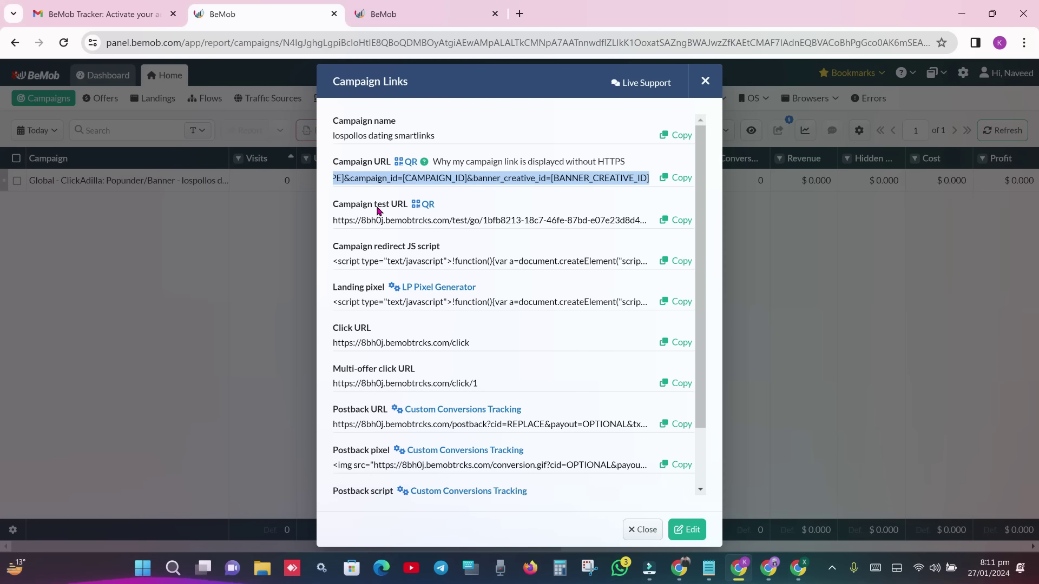
left_click(676, 220)
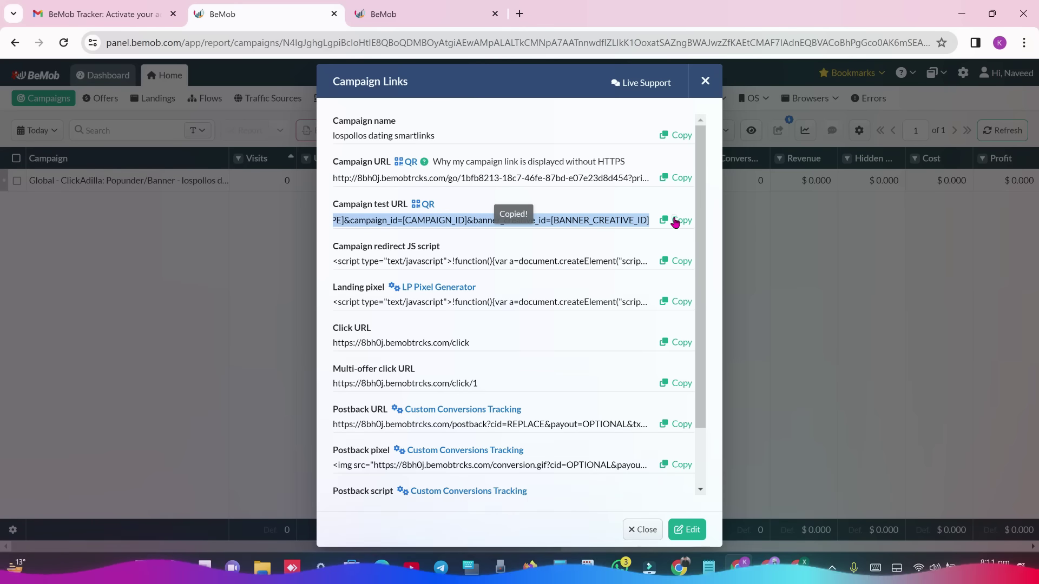
key("alt+Tab")
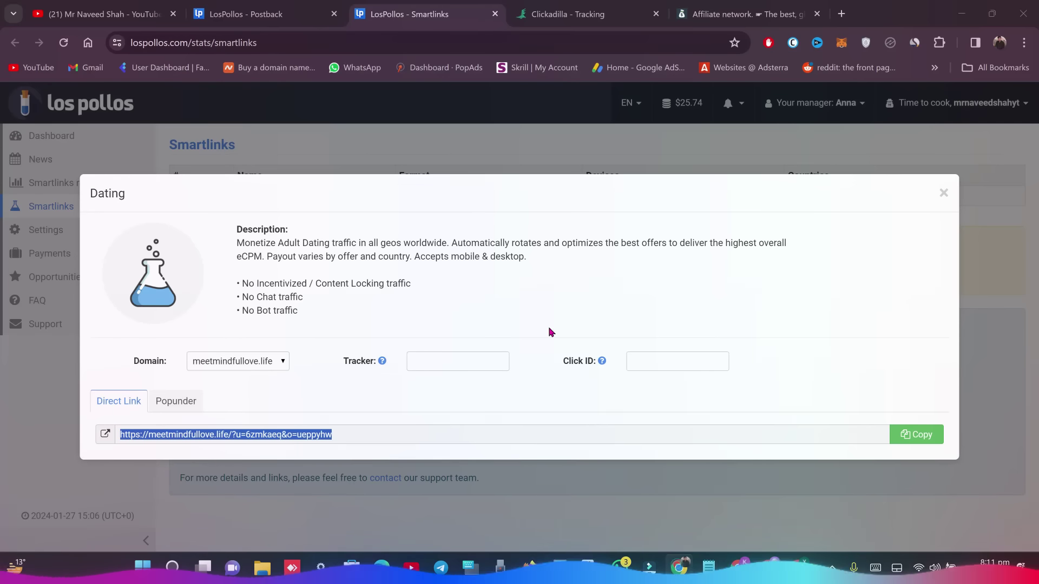
- Paste the BeMob campaign test URL into the LosPollos postback Testing field
left_click(943, 193)
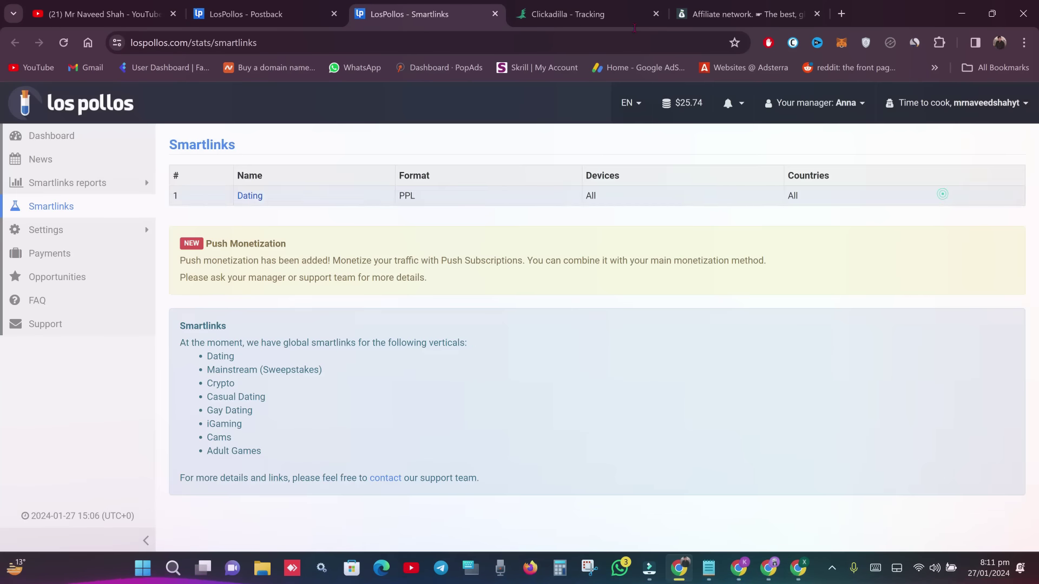
left_click(265, 13)
left_click(495, 13)
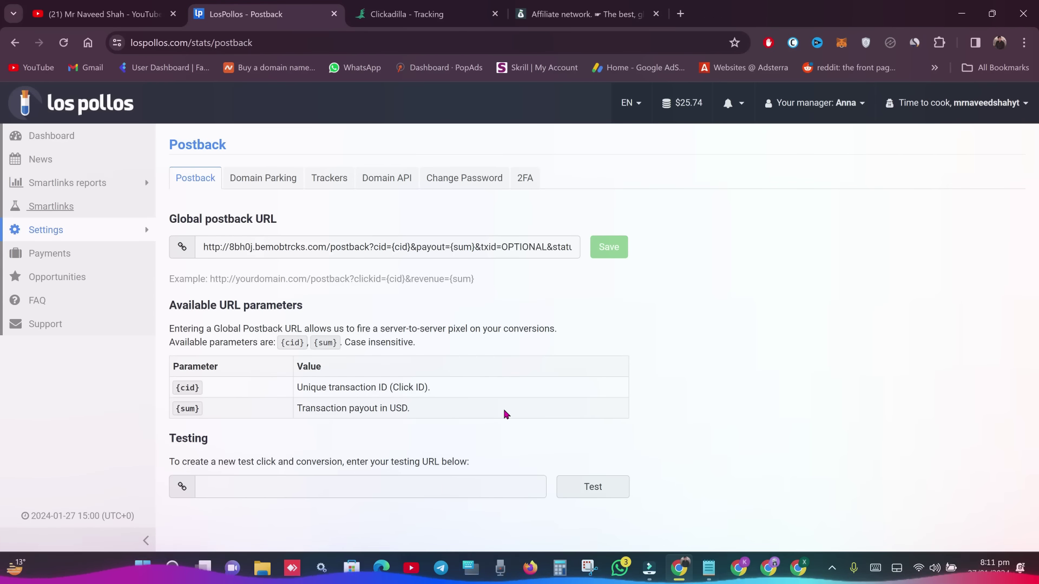
left_click(306, 475)
key("ctrl+v")
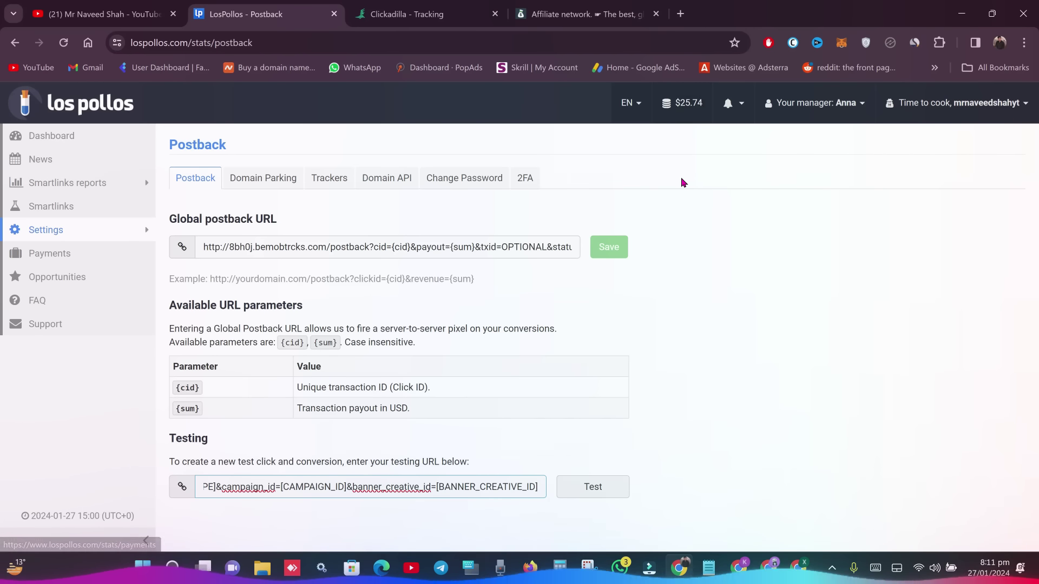
- Run the postback test, confirm the log shows the notification sent, and return to BeMob
left_click(613, 479)
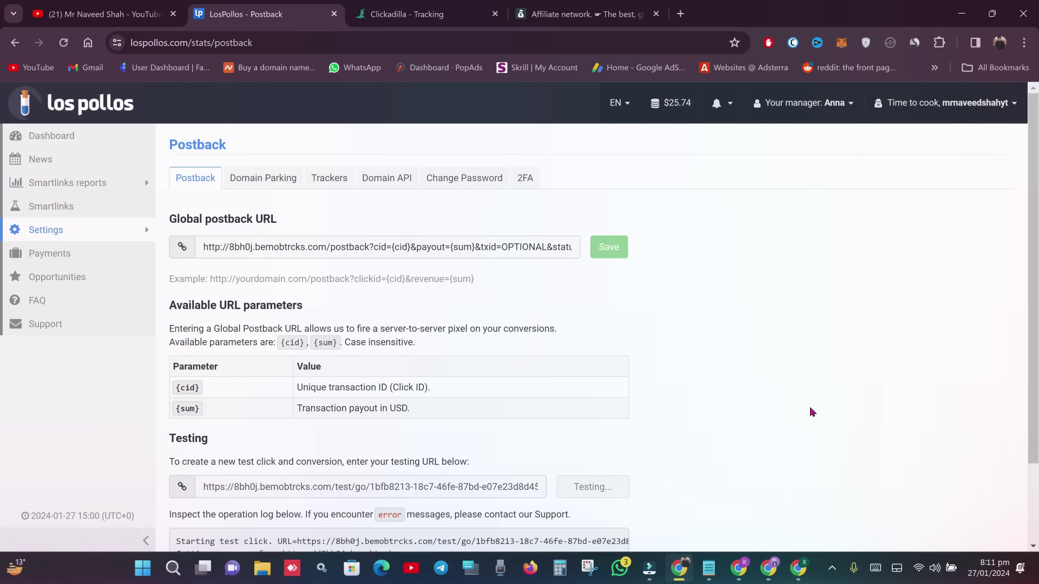
scroll(3, 292, "down", 2)
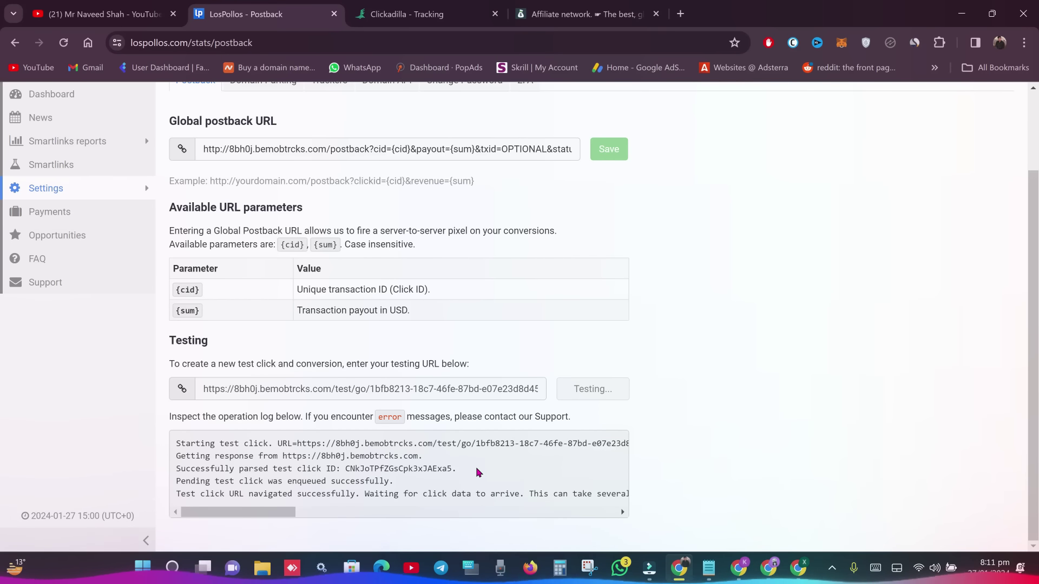
left_click_drag(276, 520, 232, 520)
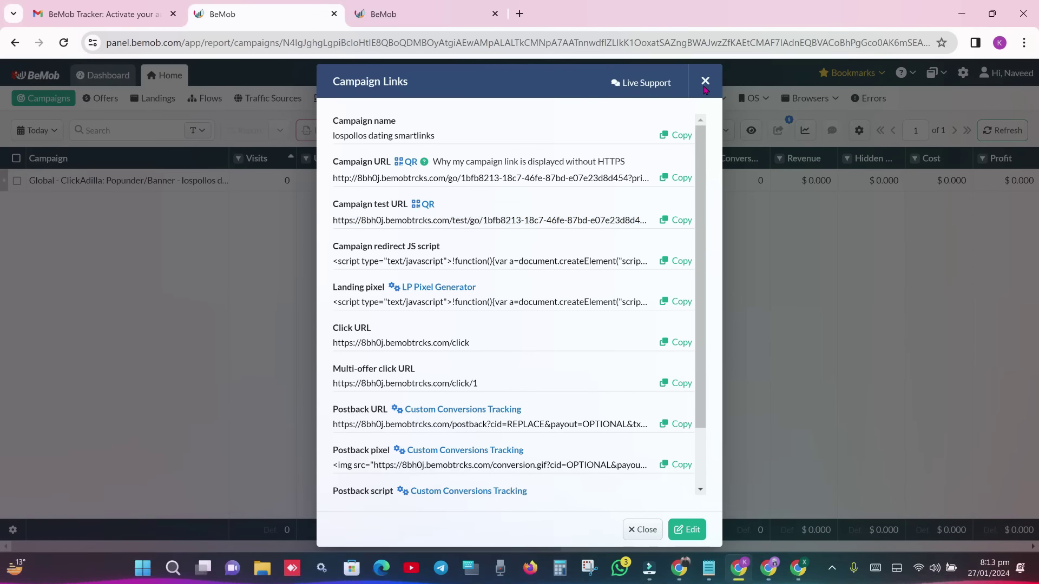
key("Escape")
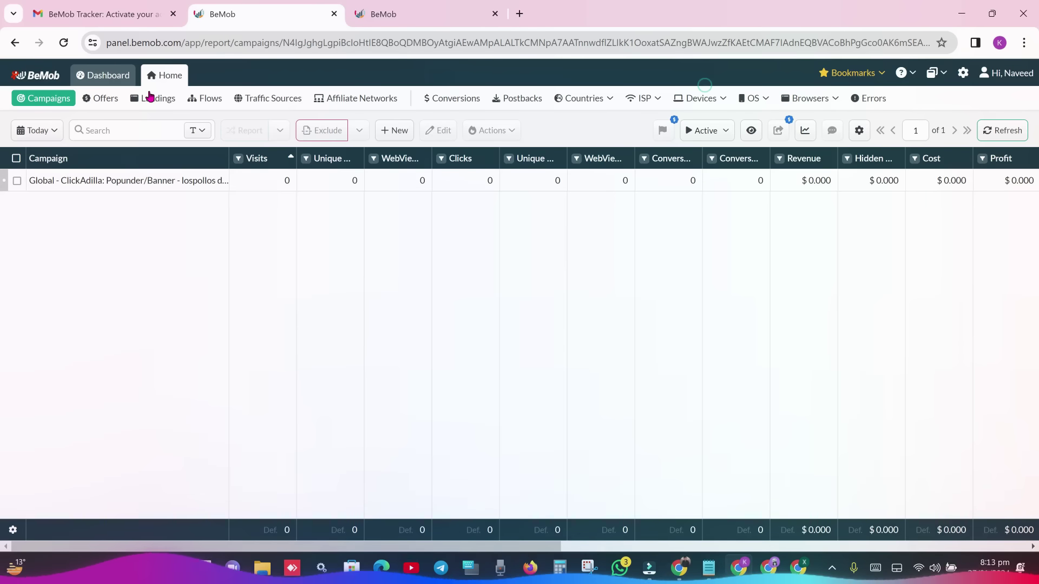
- Reload the BeMob dashboard and check the single recorded visit and the Conversions count
left_click(105, 76)
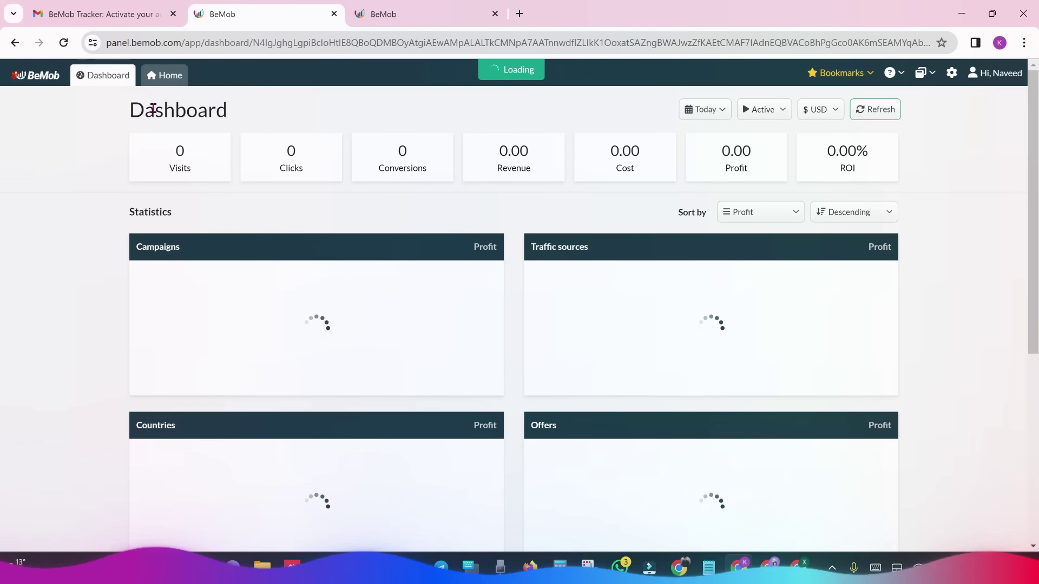
left_click(64, 42)
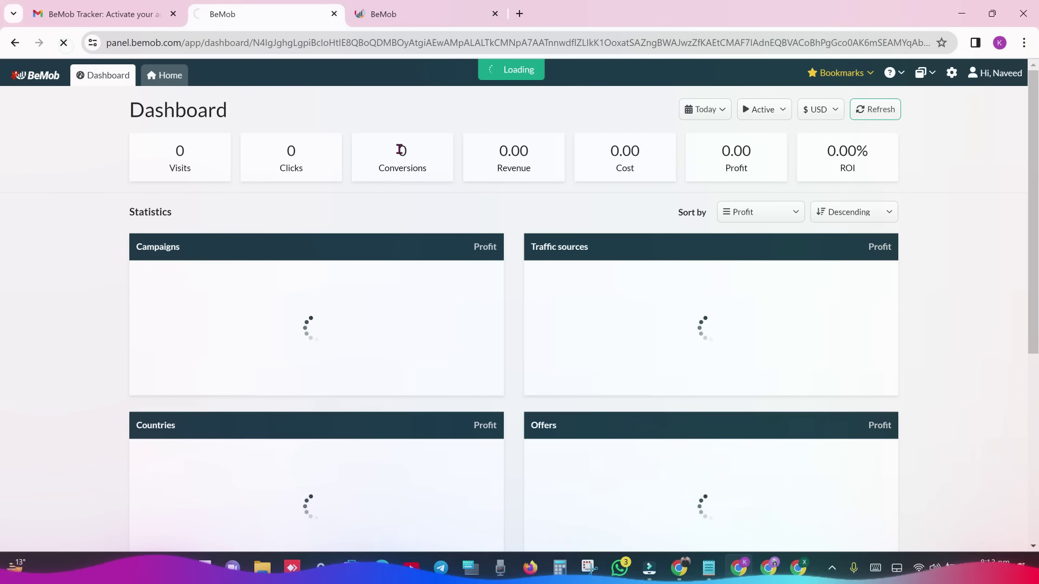
left_click_drag(401, 150, 420, 156)
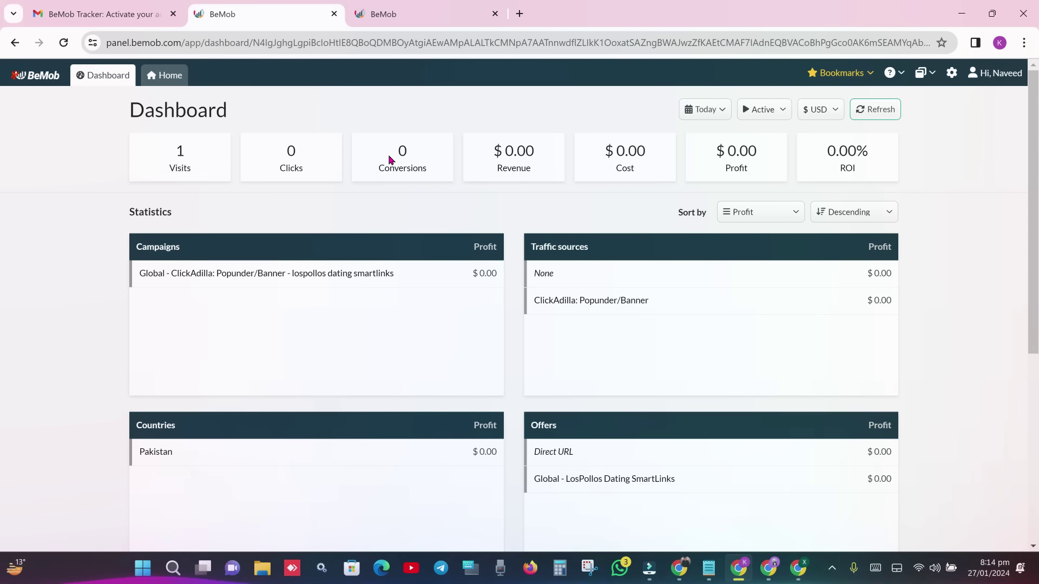
left_click_drag(174, 153, 204, 160)
left_click(275, 172)
left_click_drag(390, 148, 423, 155)
left_click(423, 155)
scroll(3, 227, "down", 2)
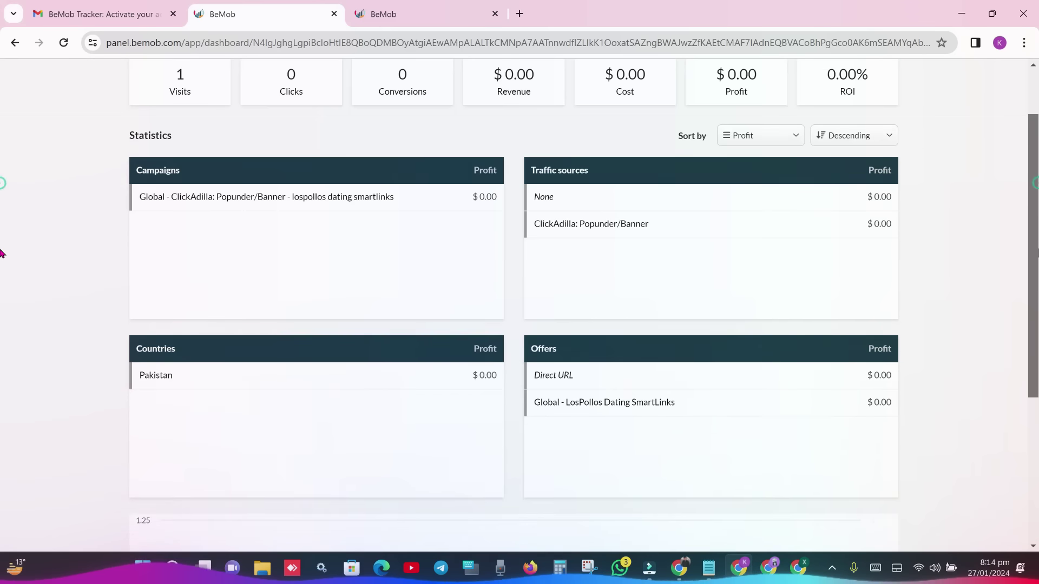
scroll(1, 346, "down", 4)
scroll(2, 433, "up", 6)
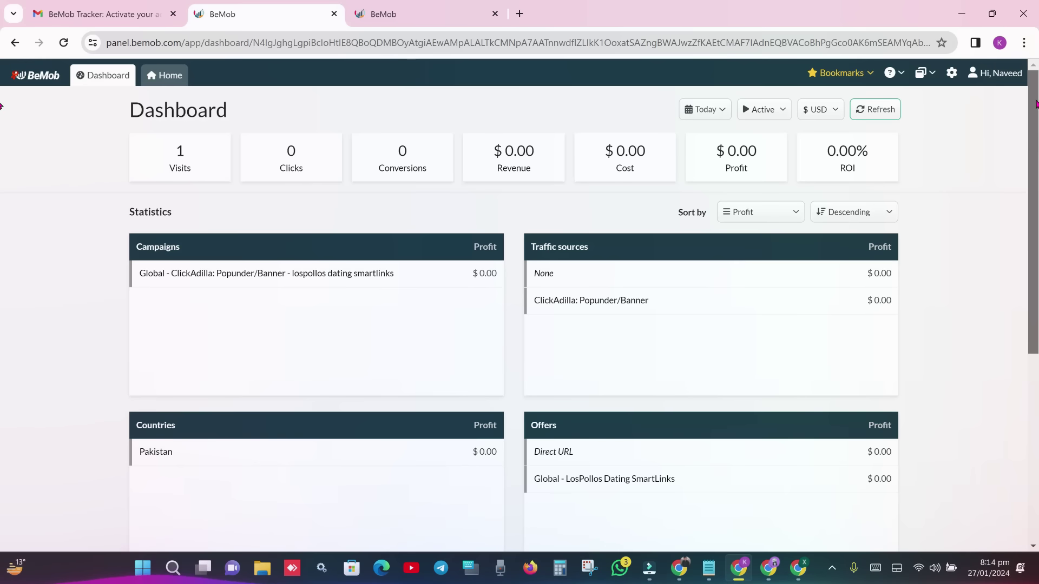
left_click(381, 14)
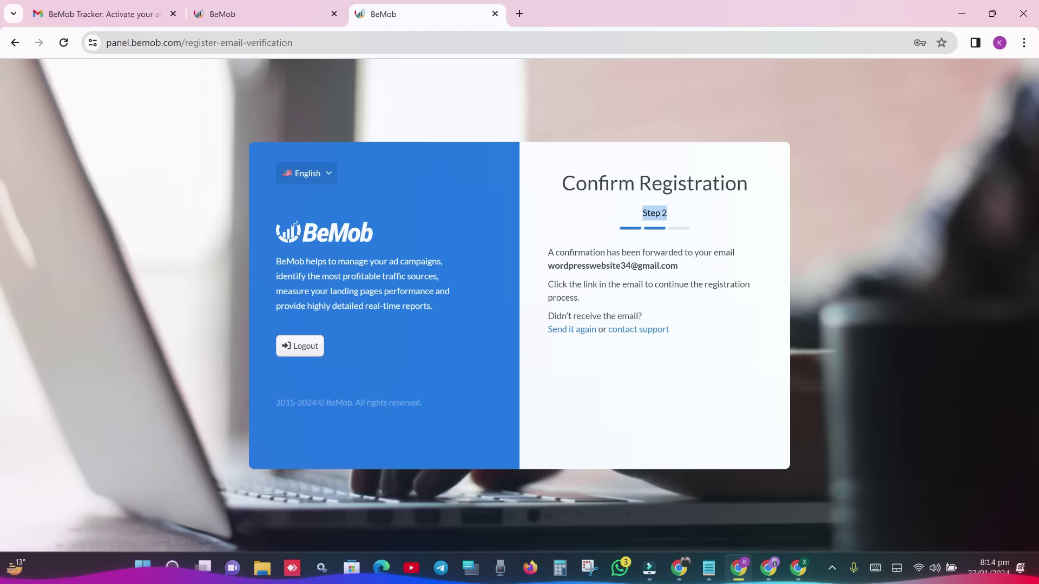
left_click(222, 14)
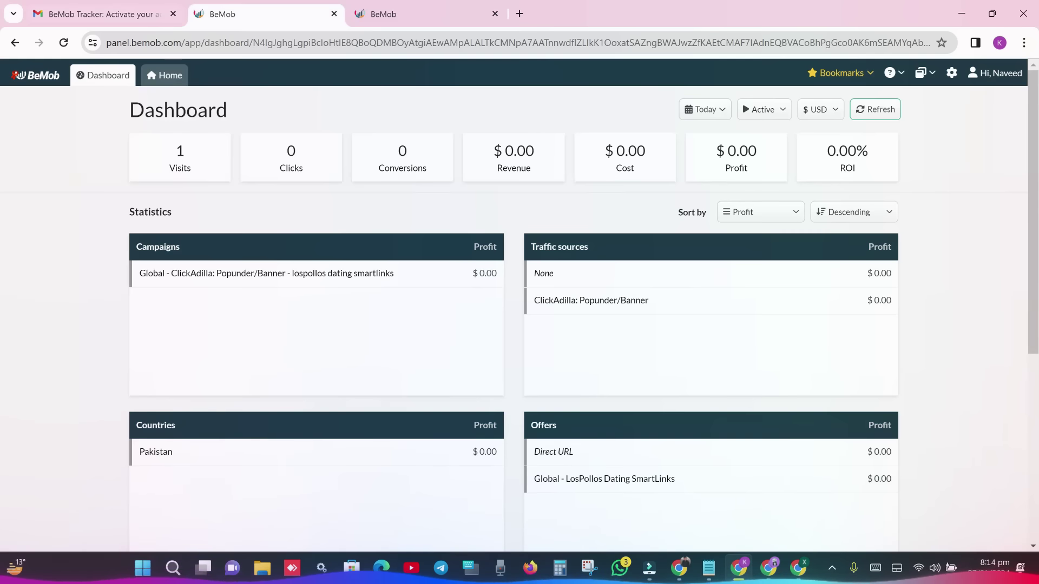
- Copy the lospollos dating smartlinks campaign URL from the campaigns report, then return to LosPollos
left_click(165, 74)
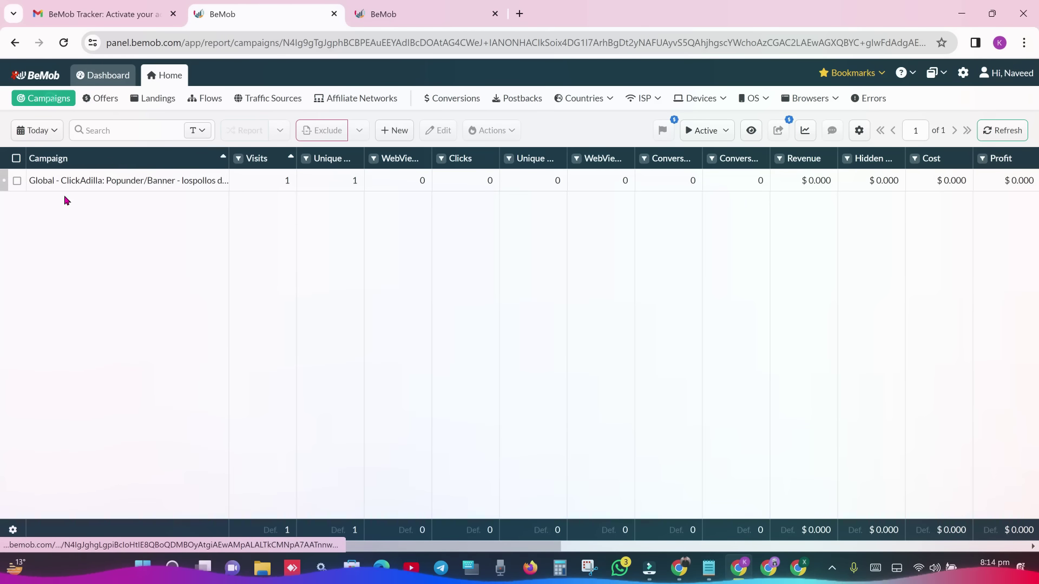
left_click(17, 180)
left_click(436, 131)
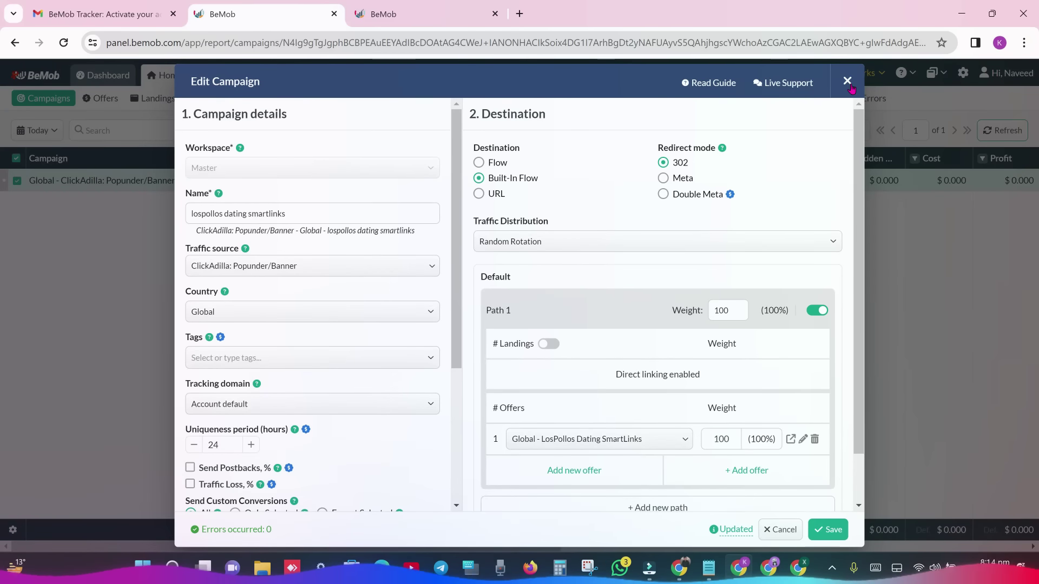
left_click(850, 81)
left_click(502, 134)
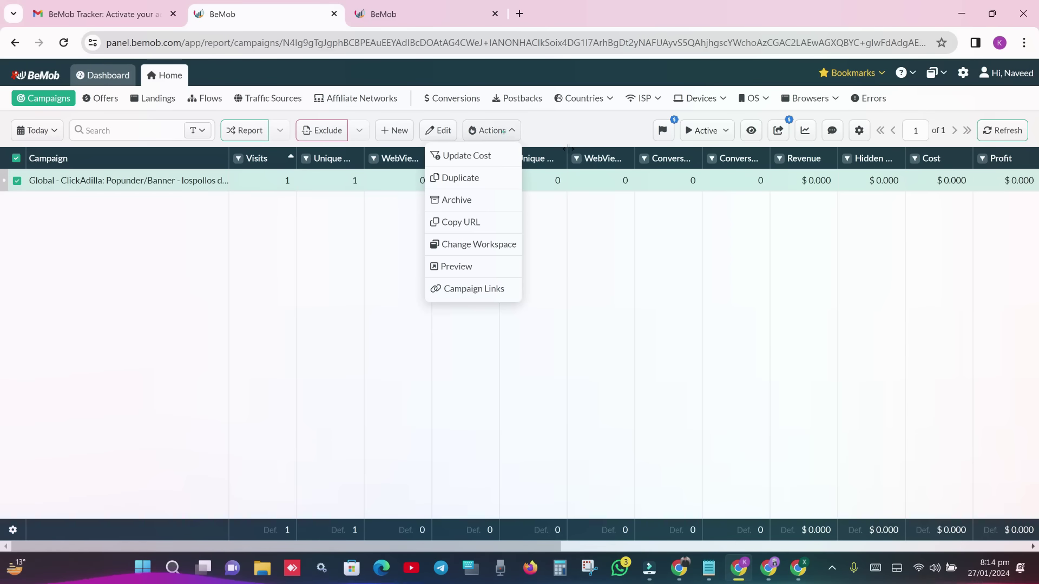
left_click(482, 224)
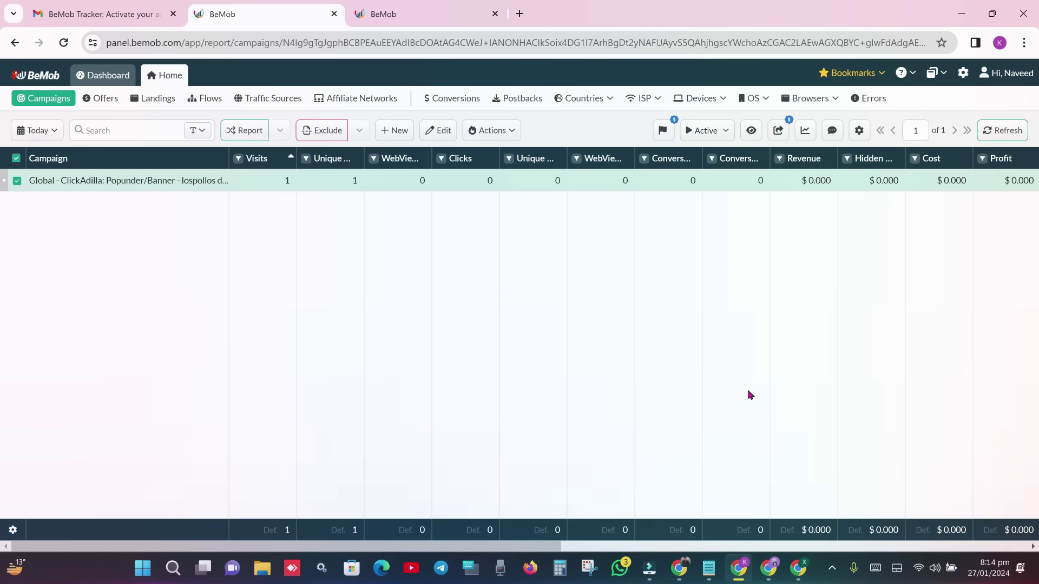
left_click(683, 570)
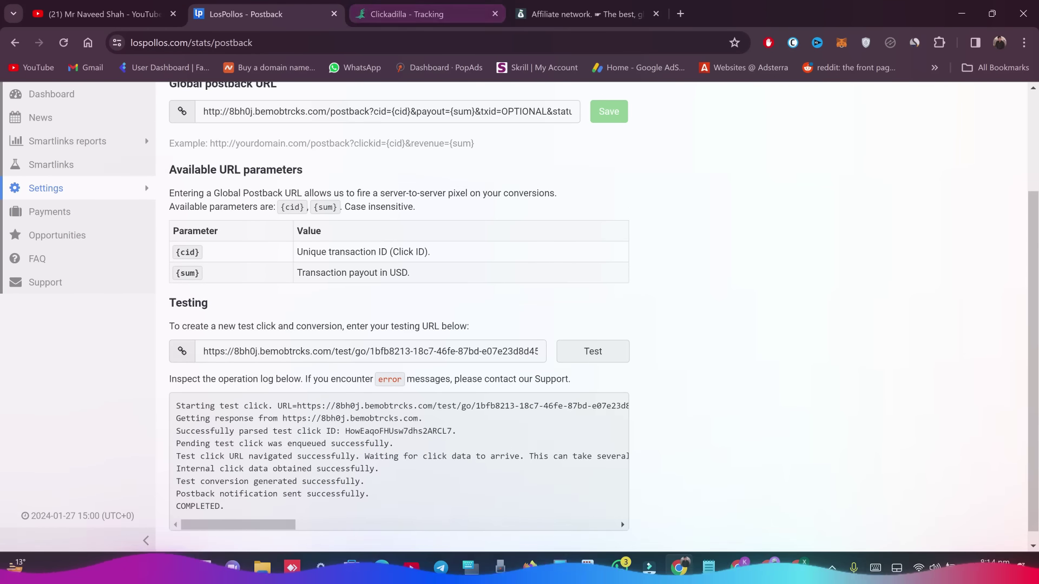
- Go to ClickAdilla's Add funds page and pick the Capitalist USDT (TRC20) payment method
left_click(407, 15)
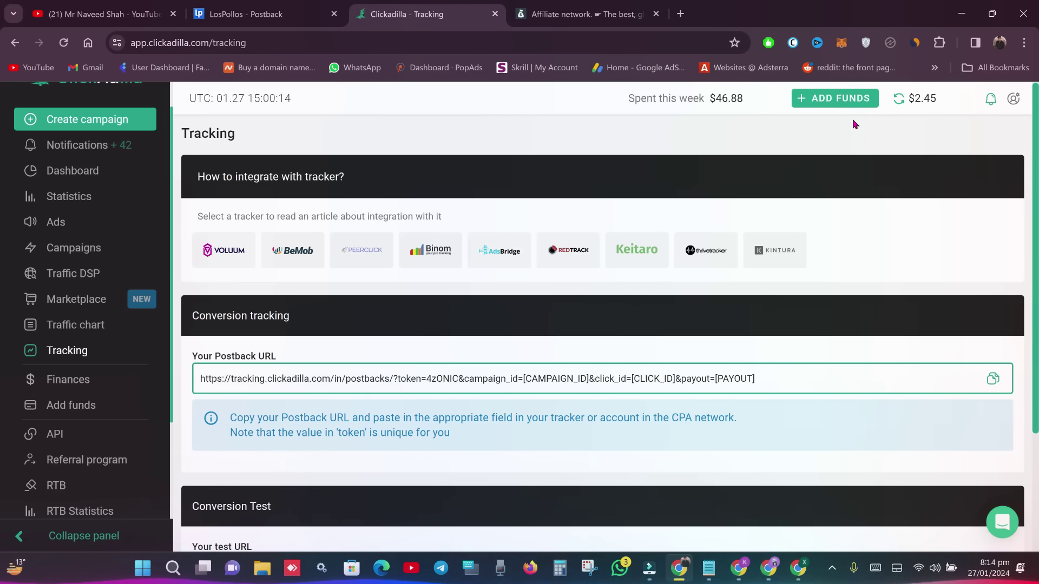
left_click(852, 106)
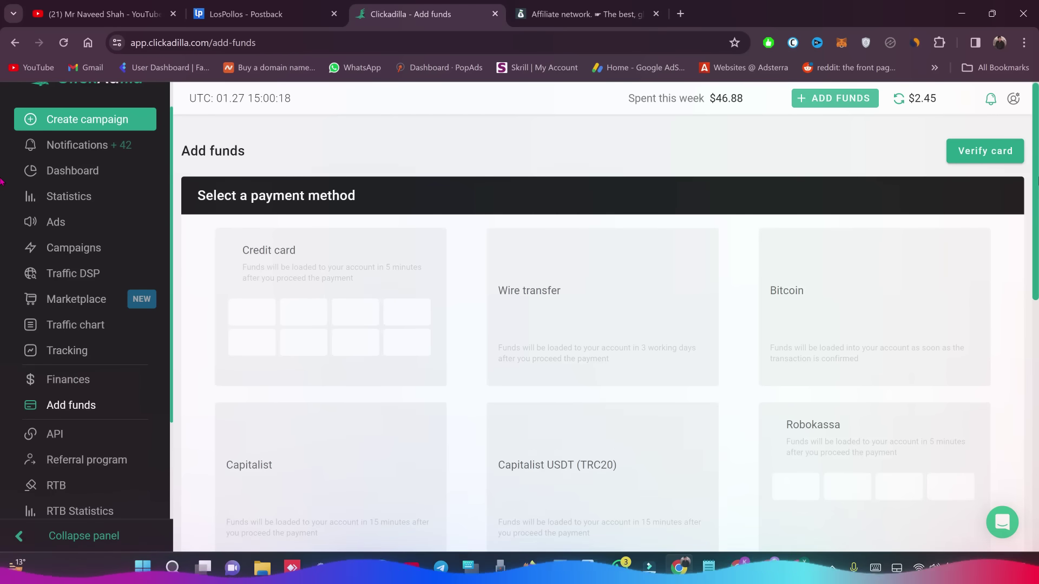
scroll(595, 244, "down", 2)
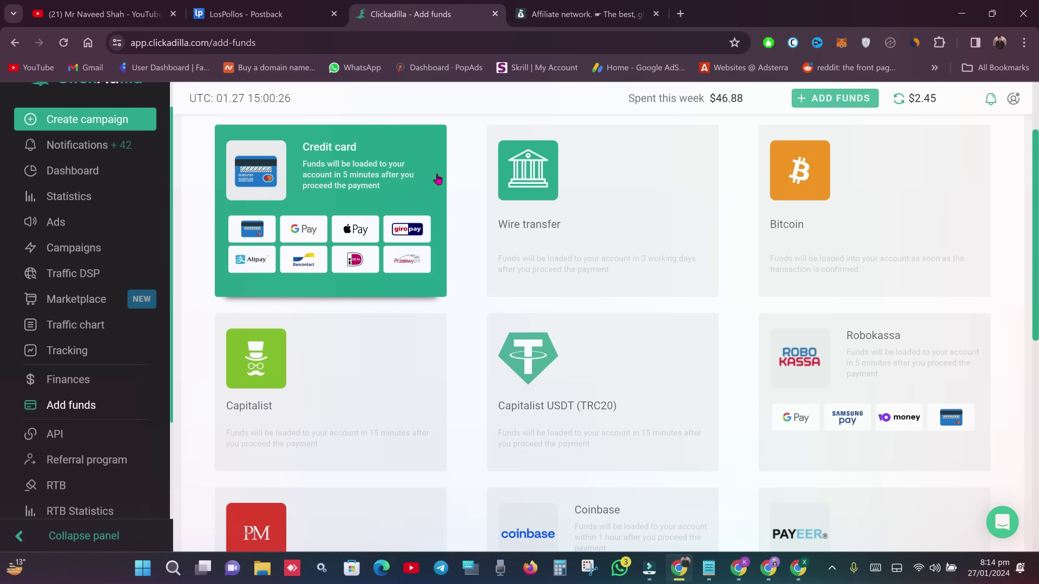
scroll(577, 269, "down", 3)
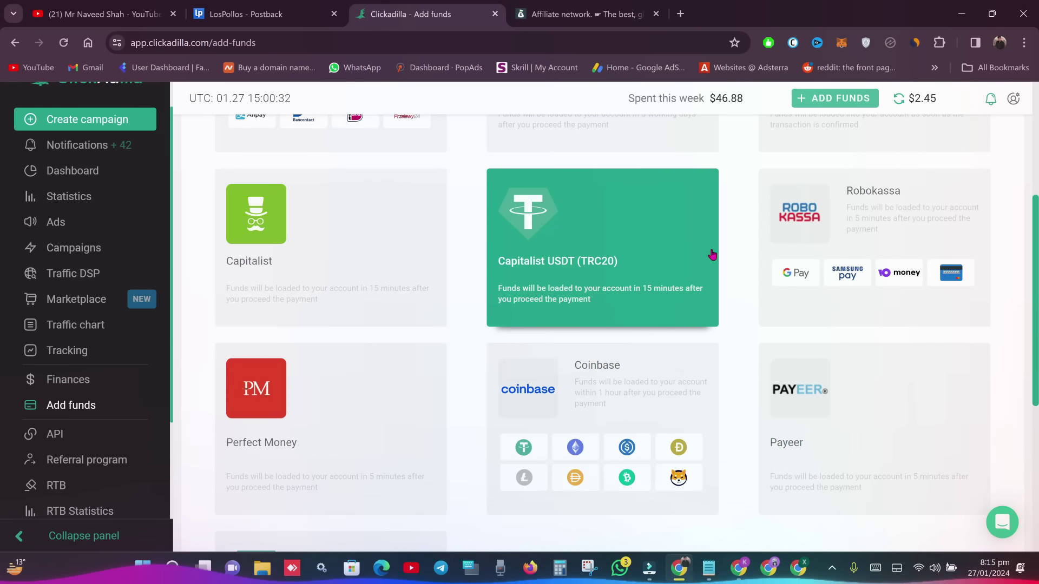
scroll(919, 330, "down", 3)
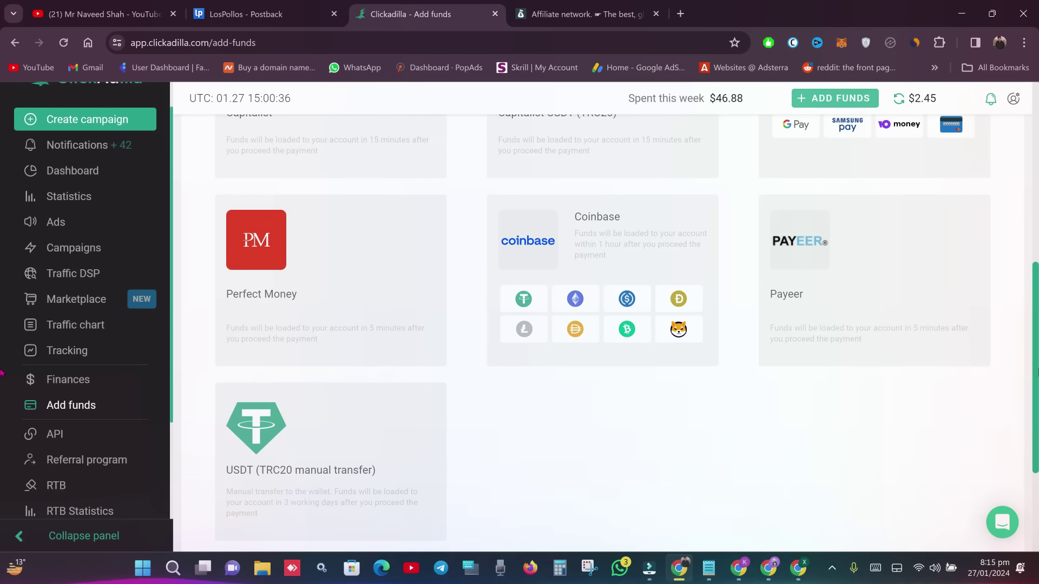
scroll(628, 325, "up", 2)
left_click_drag(1036, 323, 1037, 377)
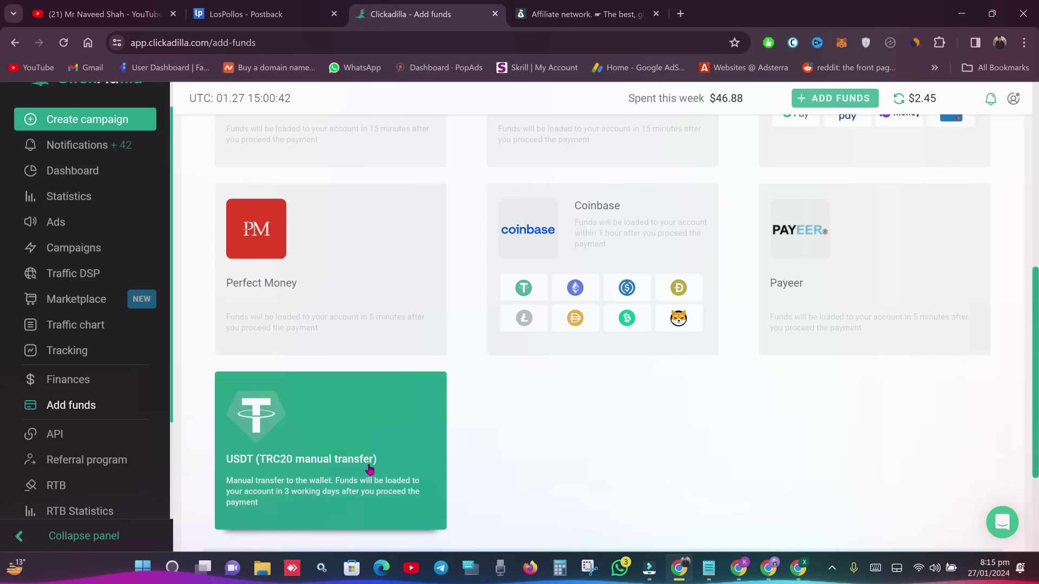
scroll(399, 464, "down", 1)
scroll(399, 463, "up", 2)
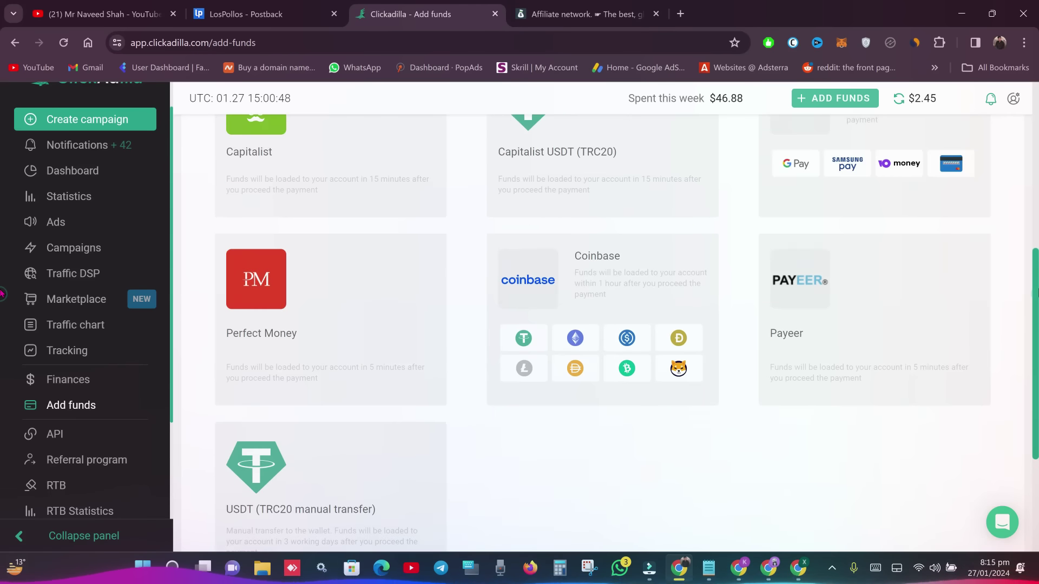
scroll(354, 297, "up", 3)
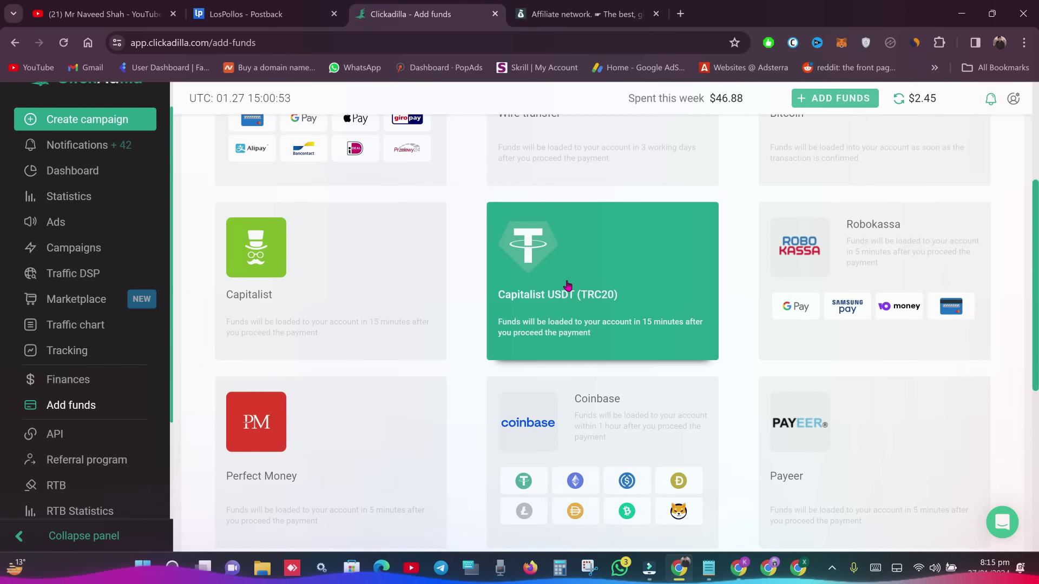
left_click(598, 293)
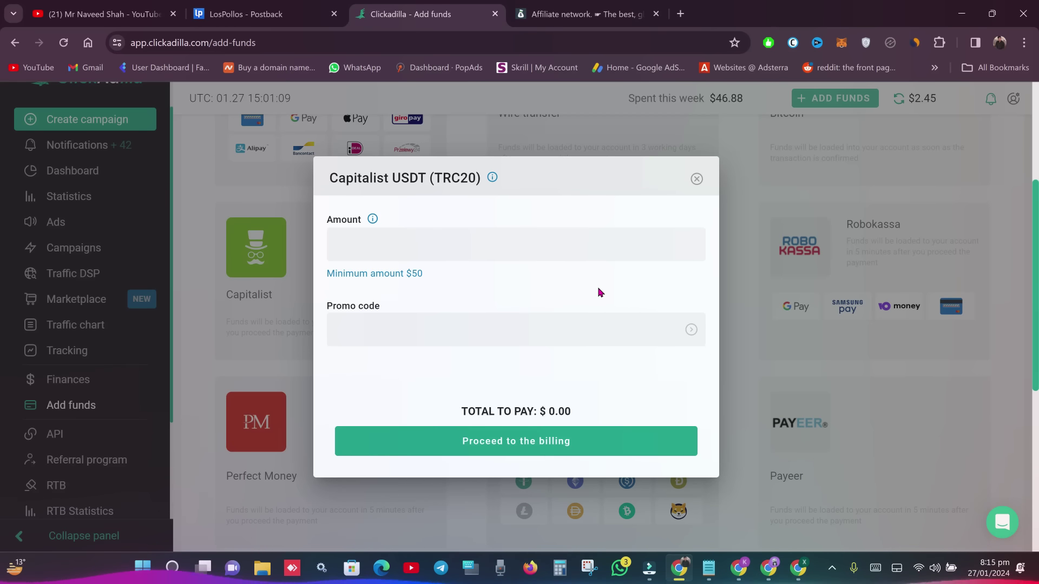
- Enter 50 as the top-up amount and proceed to billing
left_click(494, 236)
type("50")
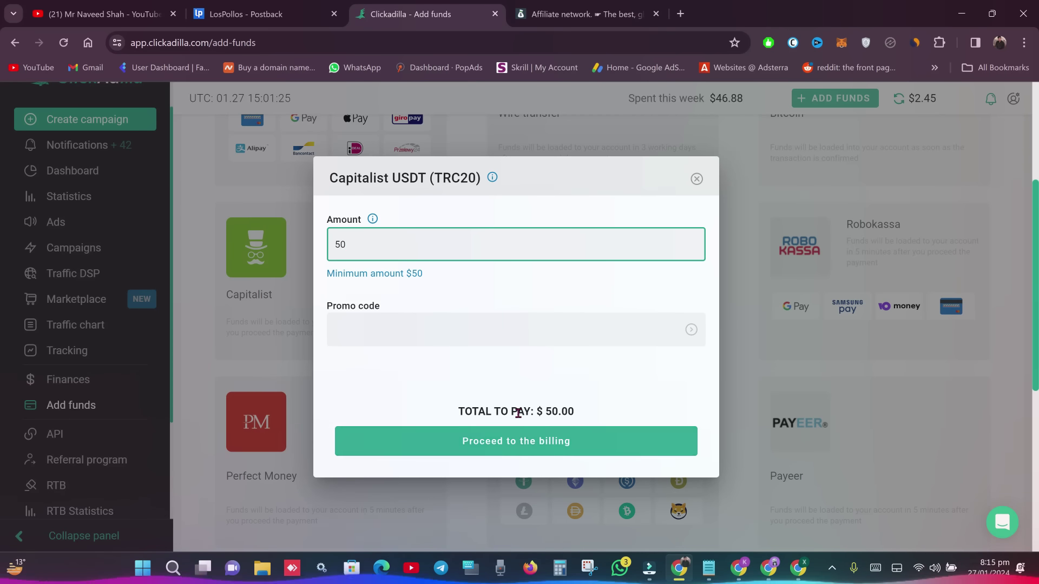
left_click(460, 317)
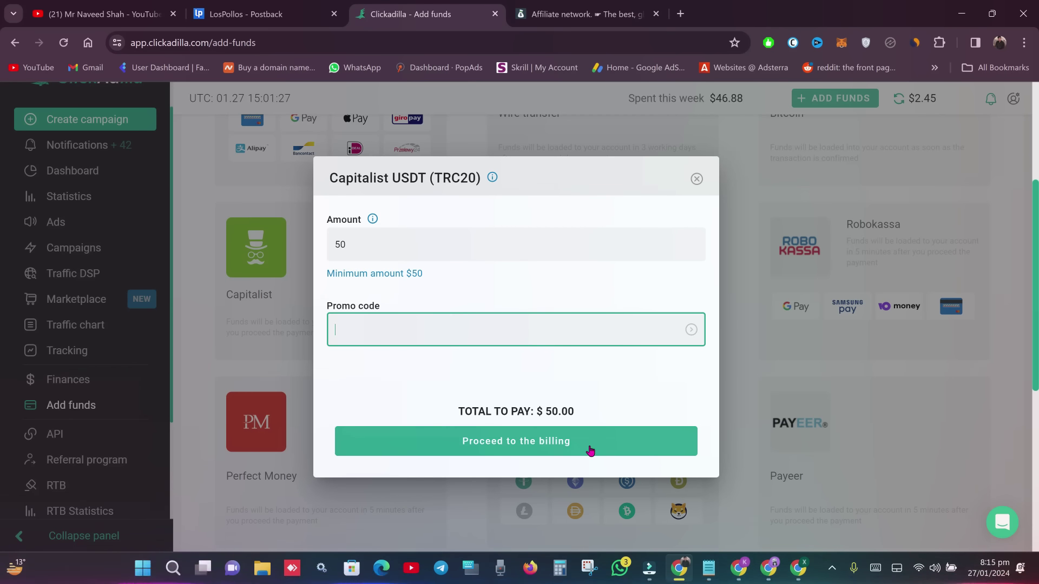
left_click(554, 454)
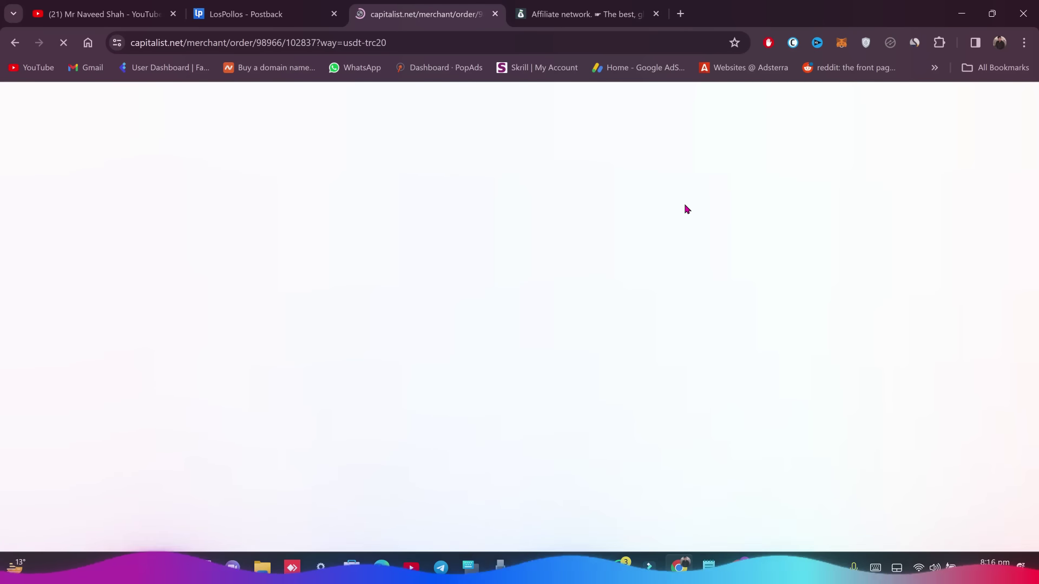
- Complete the e-mail address on the Capitalist 50,00 USD order and continue to the deposit address
left_click(582, 13)
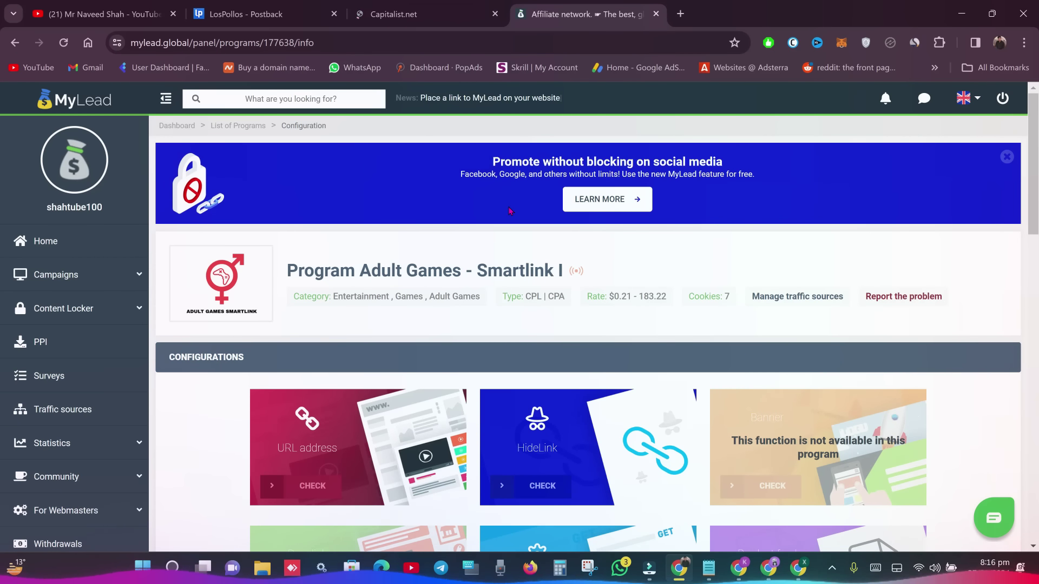
left_click(425, 14)
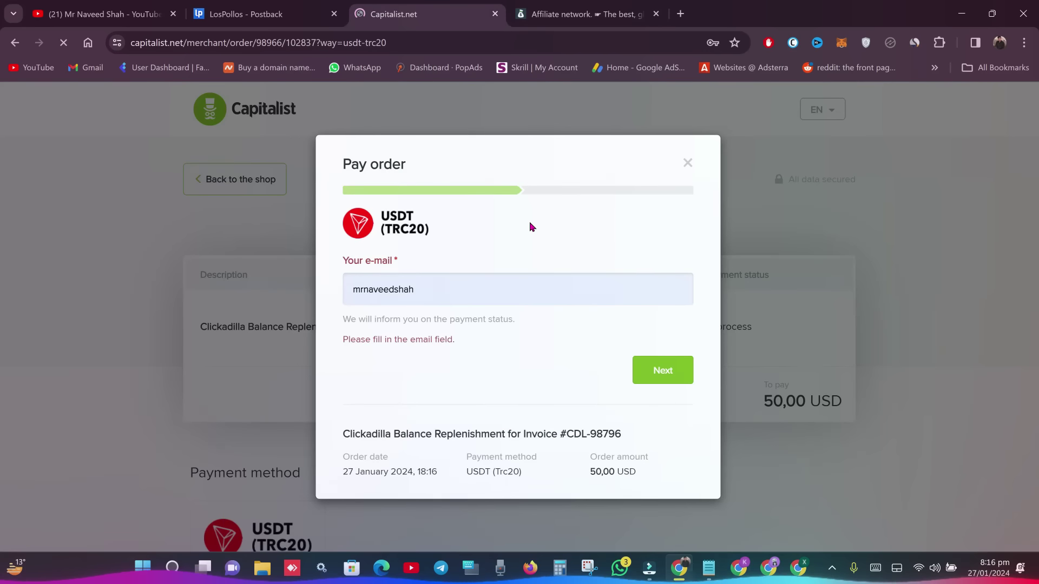
left_click(494, 292)
left_click(622, 346)
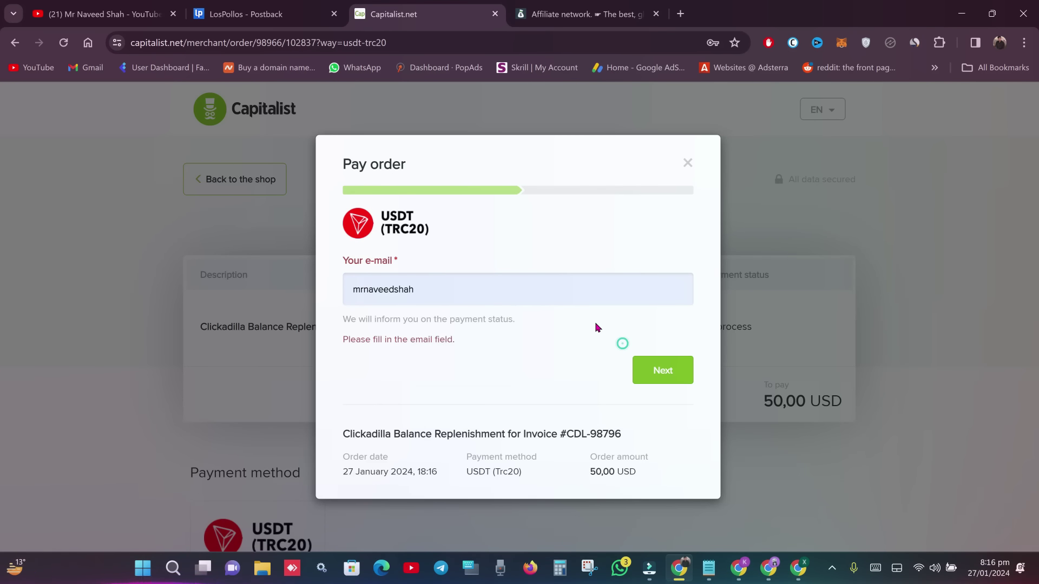
left_click(653, 371)
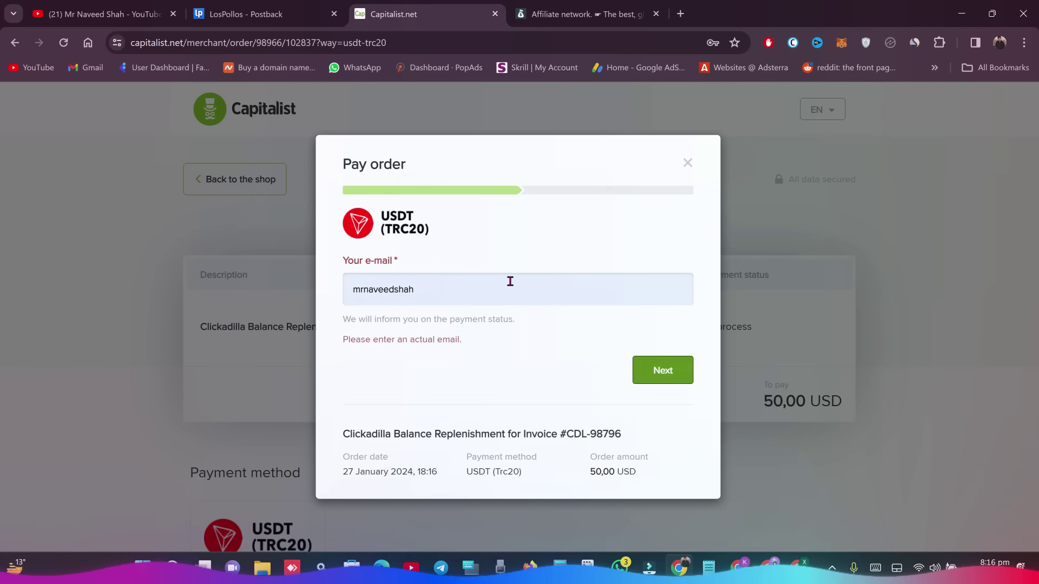
left_click(510, 282)
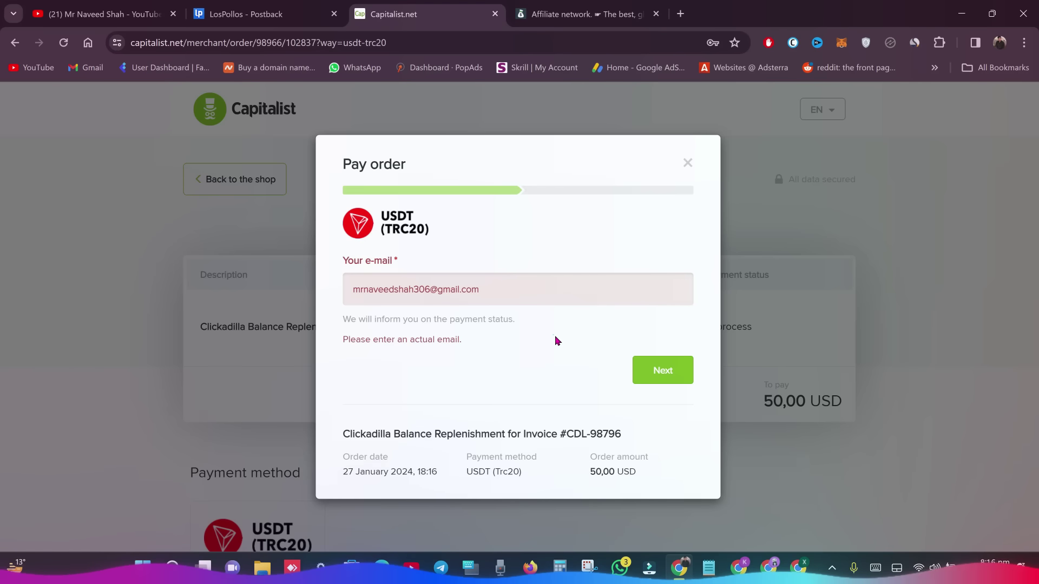
left_click(662, 370)
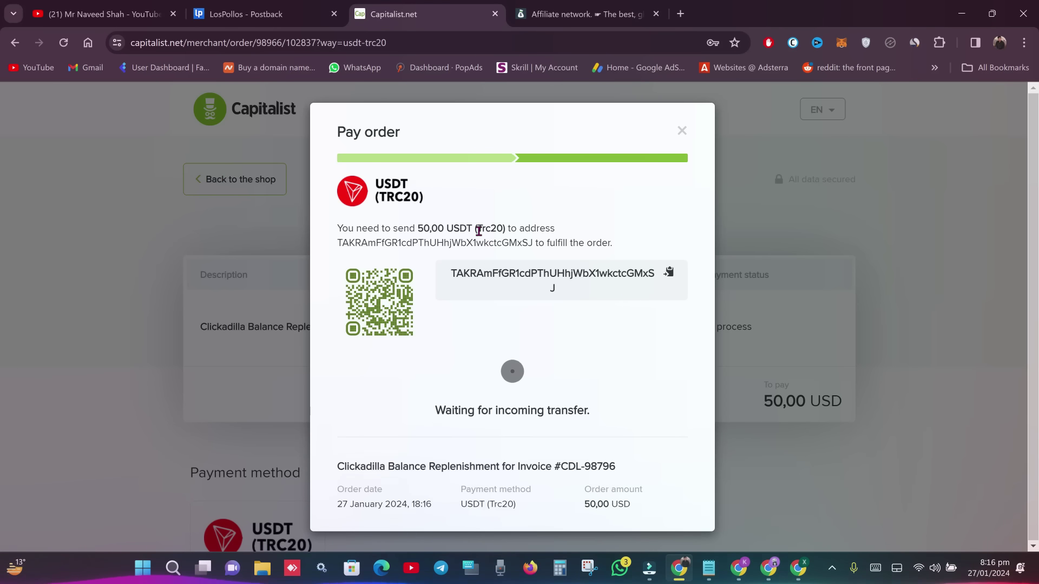
- Copy the USDT (TRC20) deposit address, close the pay order, and go back to ClickAdilla
left_click_drag(480, 228, 507, 227)
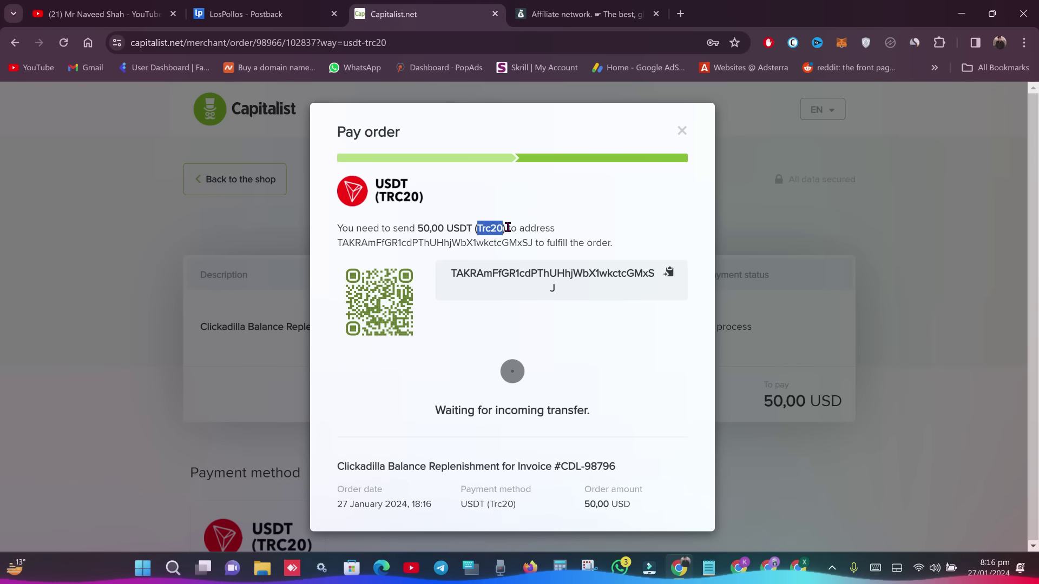
left_click(553, 211)
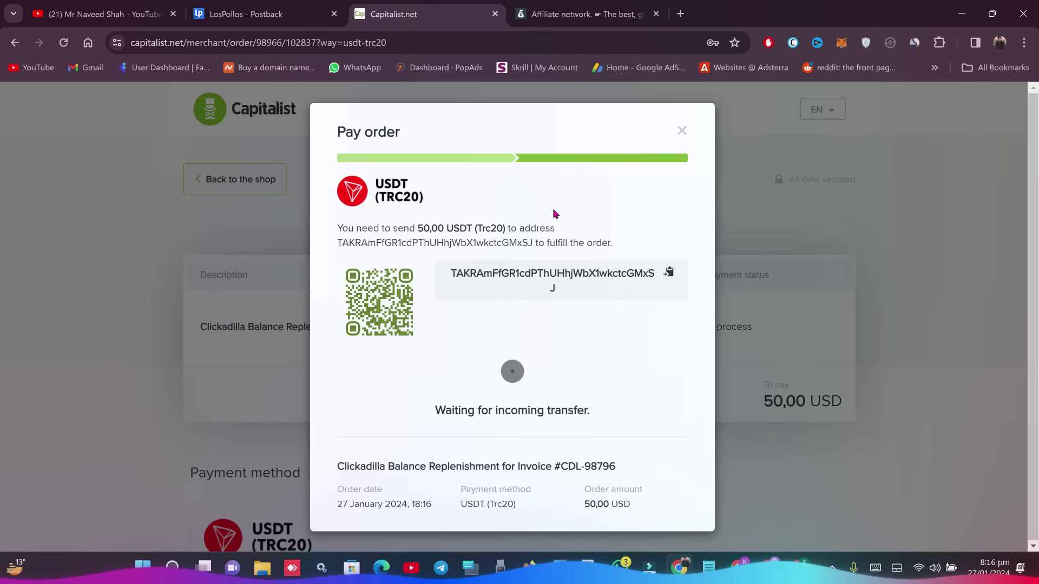
left_click(669, 274)
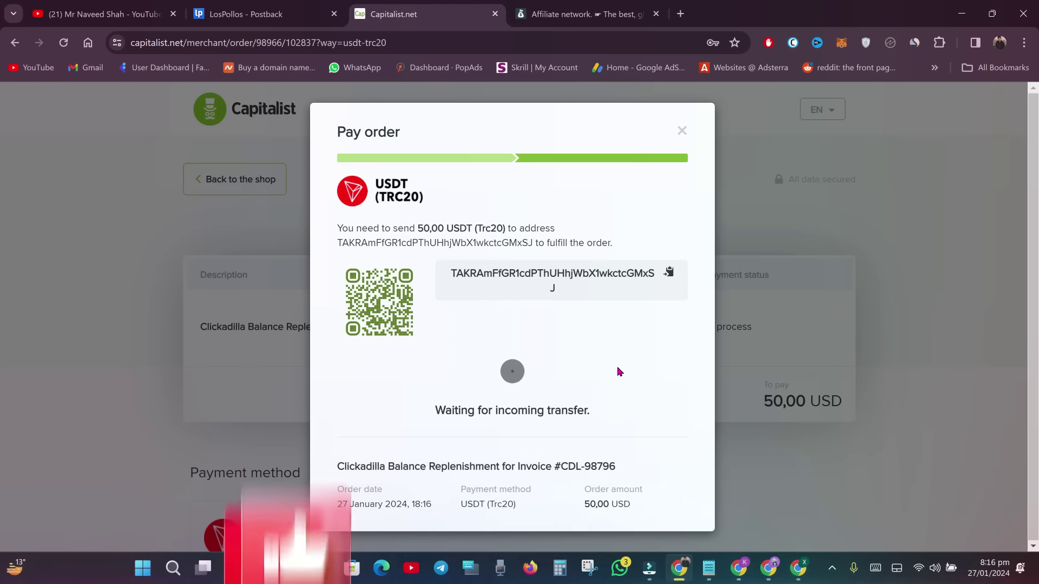
left_click(669, 273)
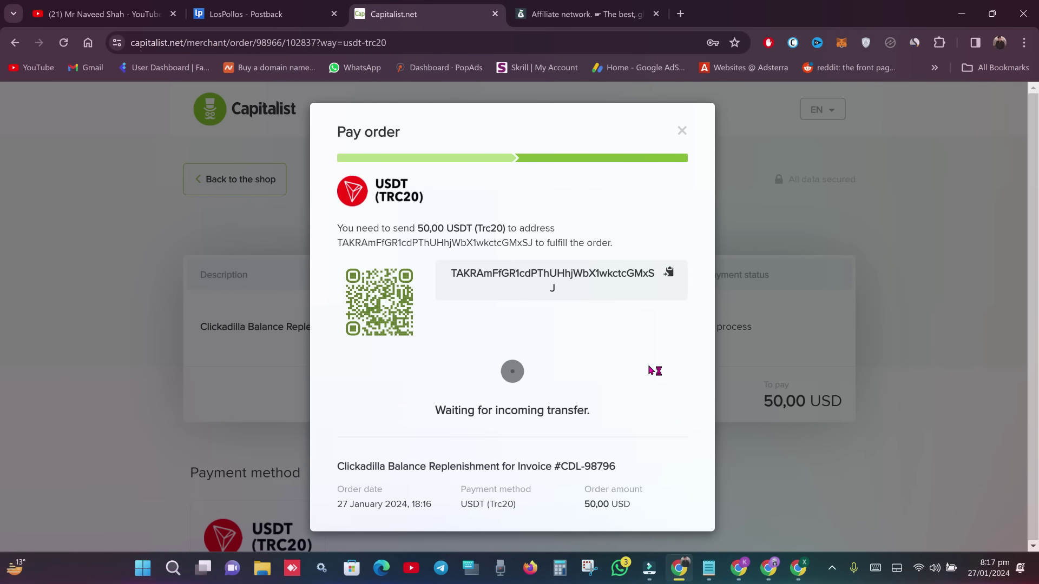
left_click(681, 131)
left_click(14, 43)
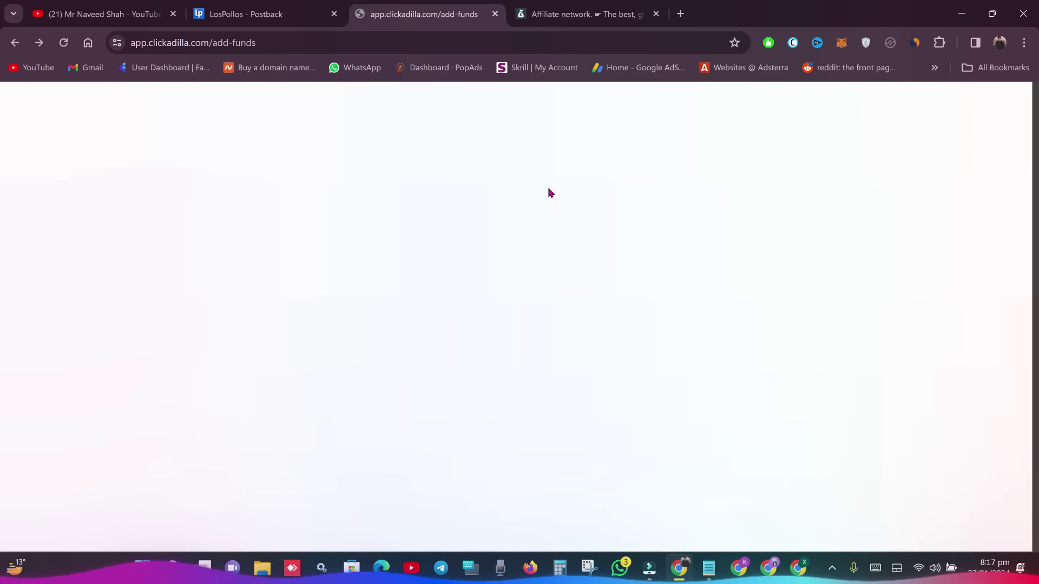
- Return to ClickAdilla Tracking and open the Campaigns page in a new tab
left_click(15, 43)
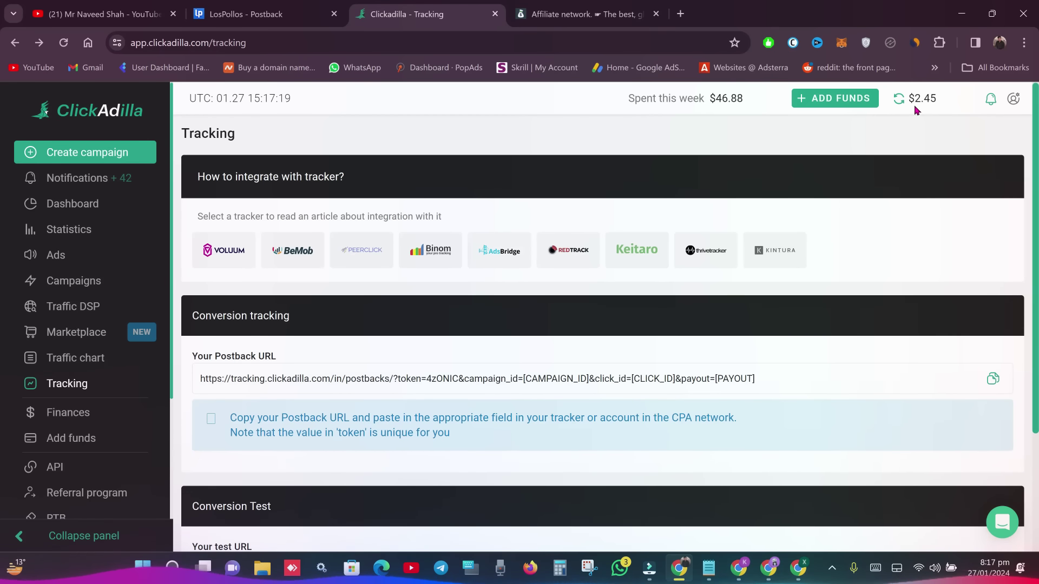
left_click(73, 273)
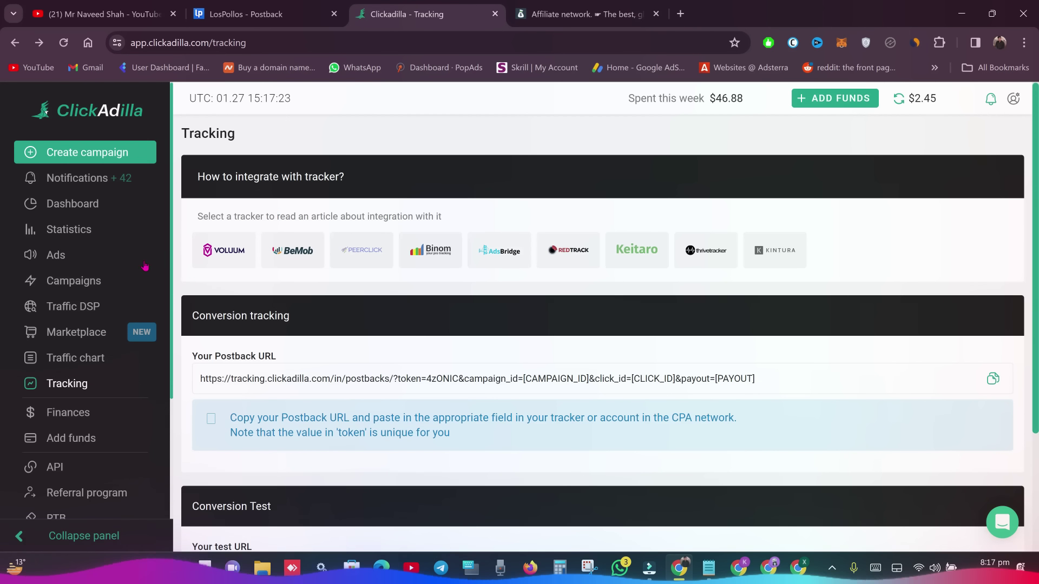
left_click(109, 279)
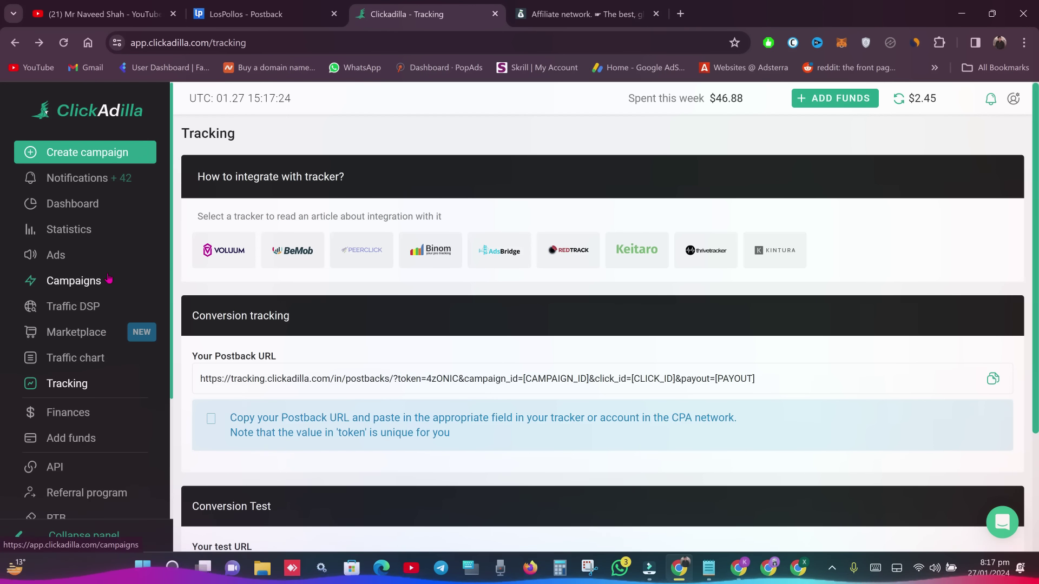
left_click(108, 279)
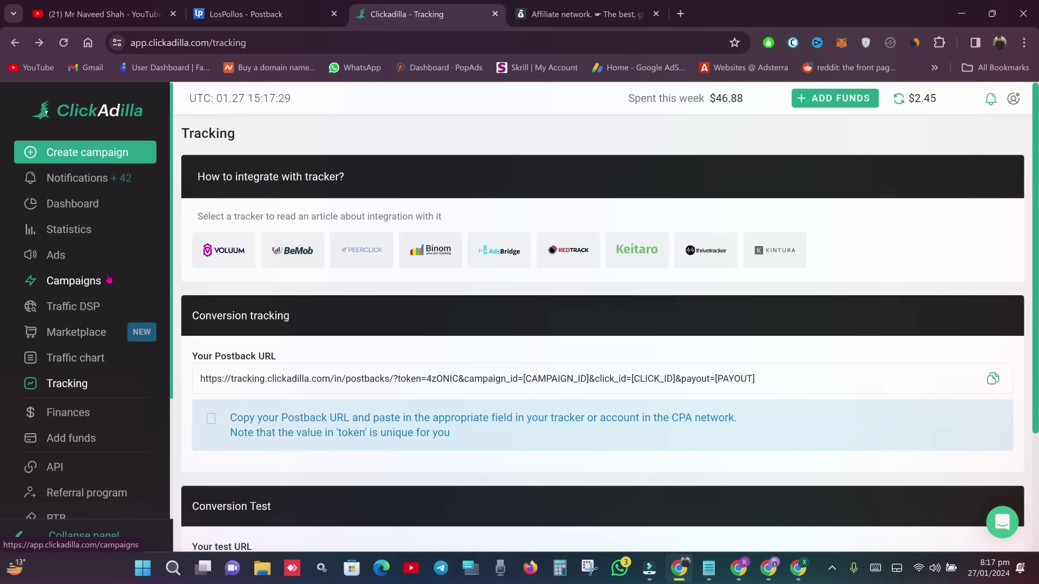
right_click(101, 283)
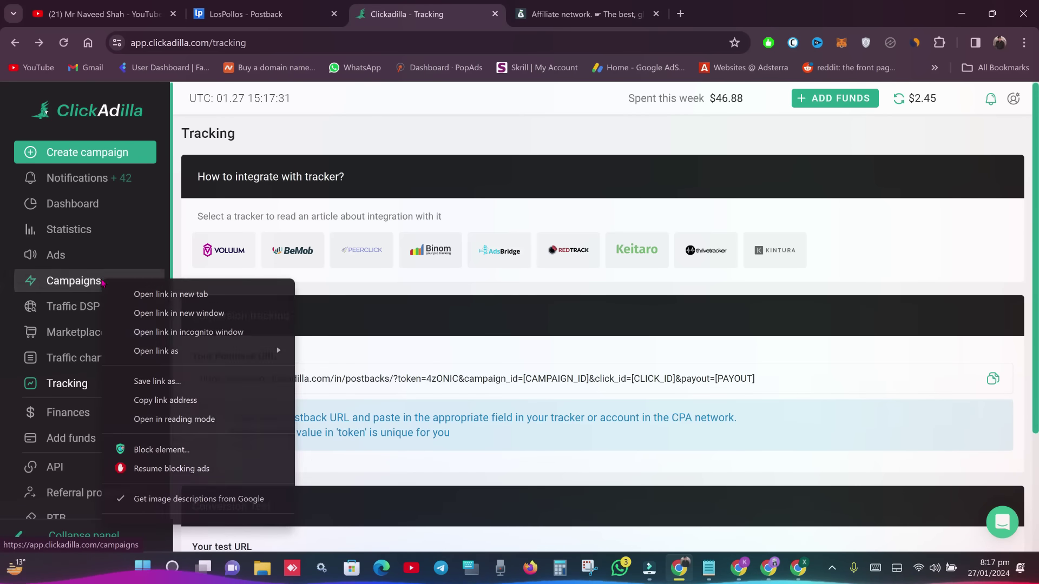
left_click(157, 292)
left_click(644, 14)
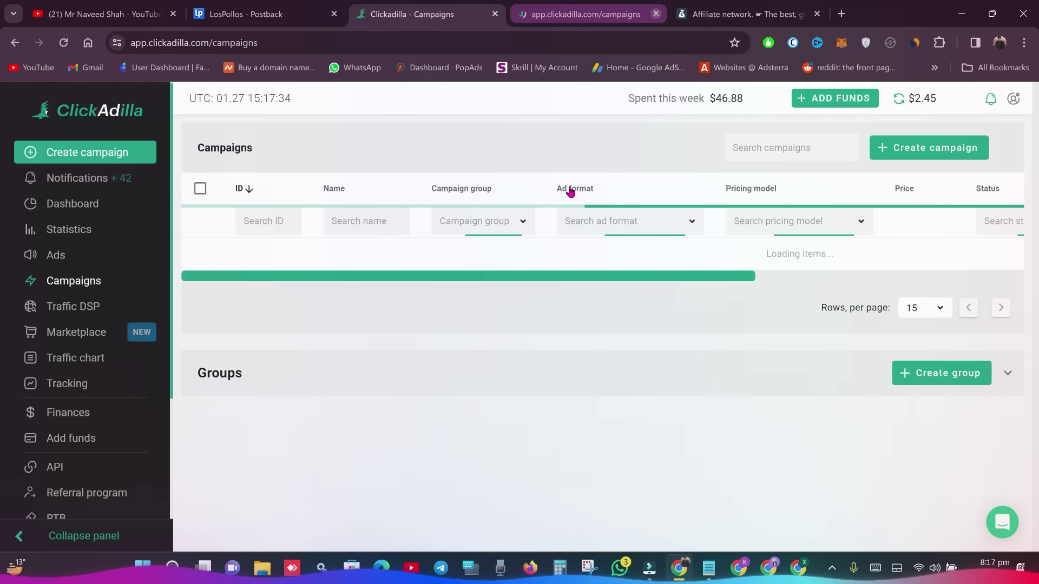
- Close the extra tab, check the existing campaign's $0.50 price, and click Create campaign
left_click(656, 14)
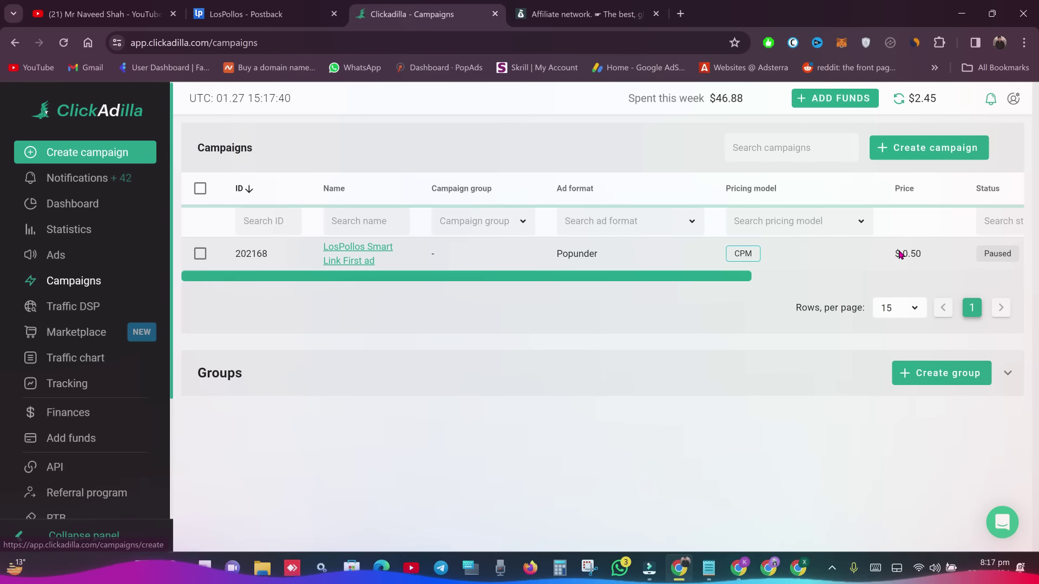
mouse_move(940, 262)
left_mouse_down()
mouse_move(890, 259)
mouse_move(932, 254)
left_mouse_up()
left_click(920, 256)
left_click(930, 253)
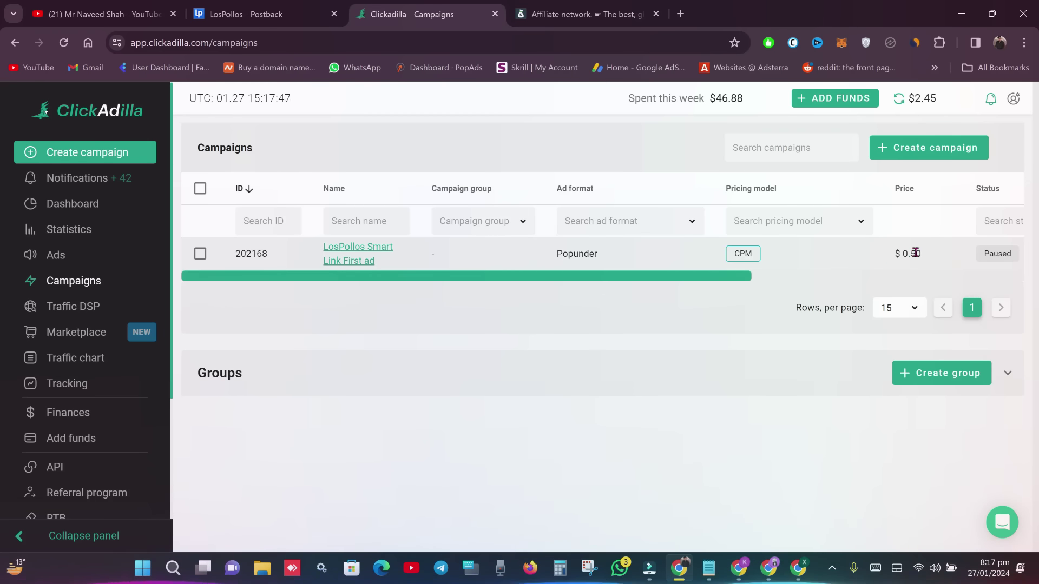
left_click(920, 148)
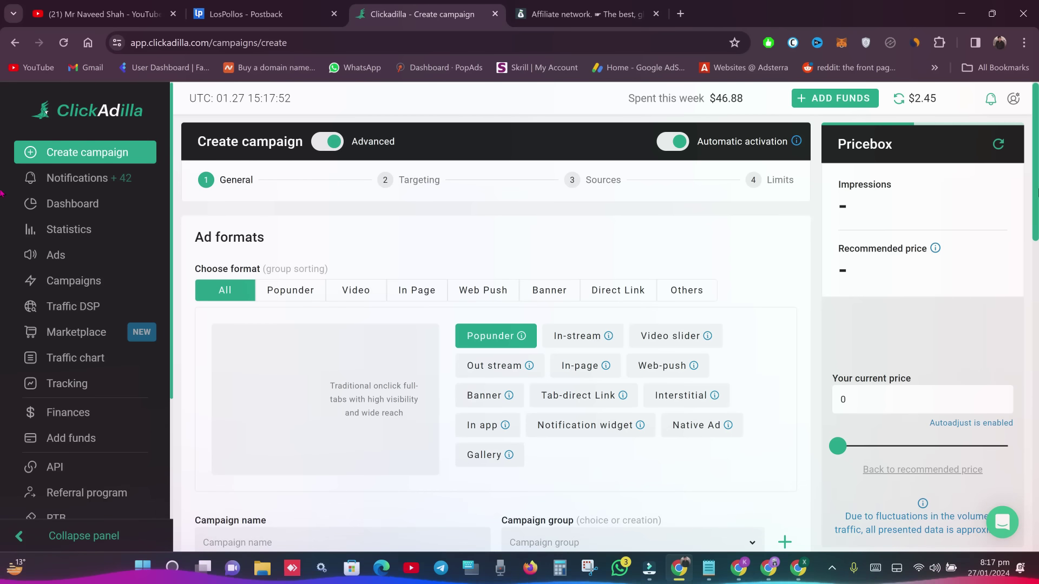
- Choose the Popunder ad format and give the campaign a test name ending in 'testing'
scroll(577, 280, "down", 1)
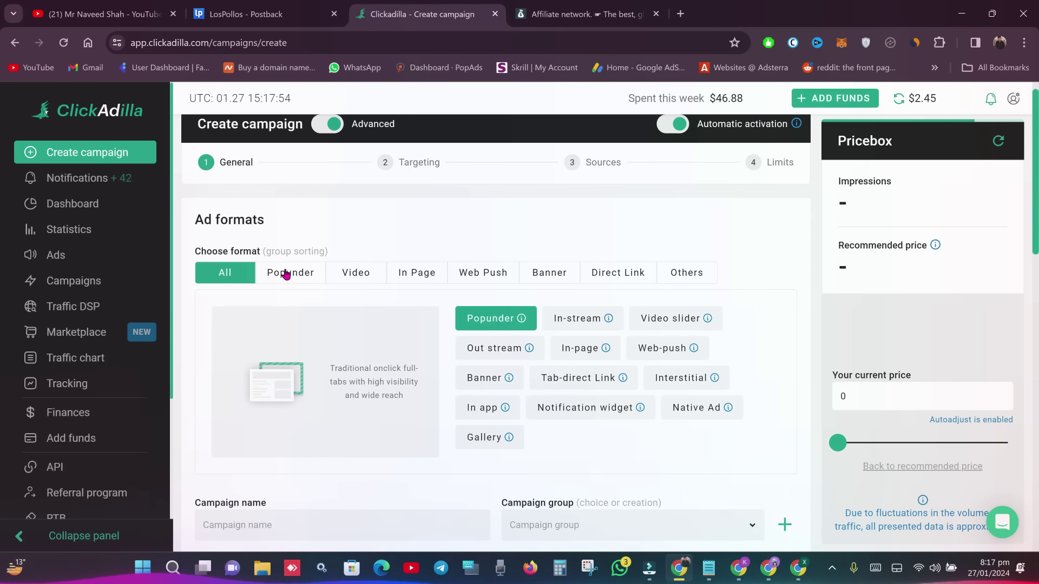
left_click(286, 273)
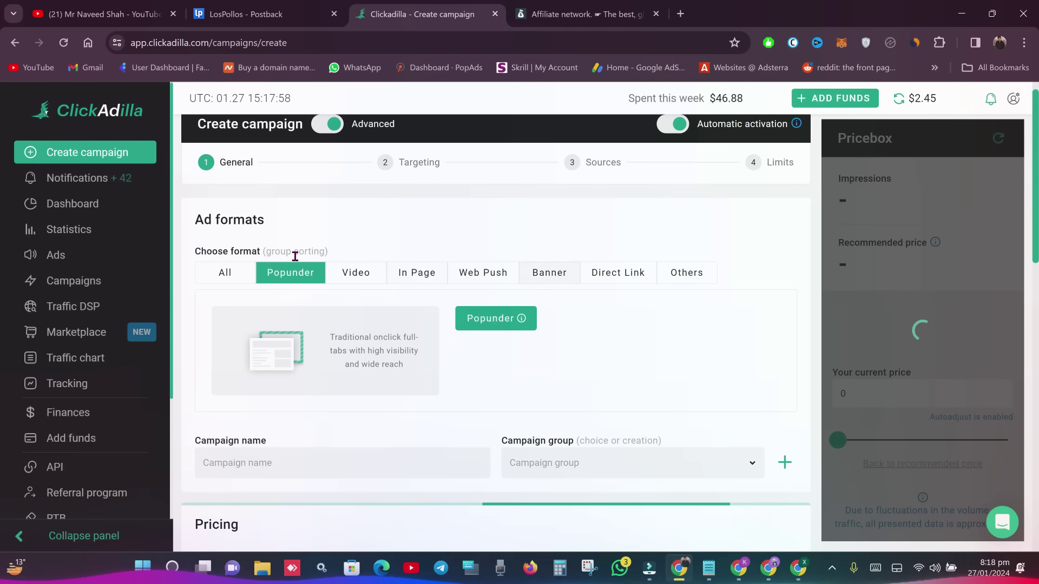
scroll(1, 222, "down", 2)
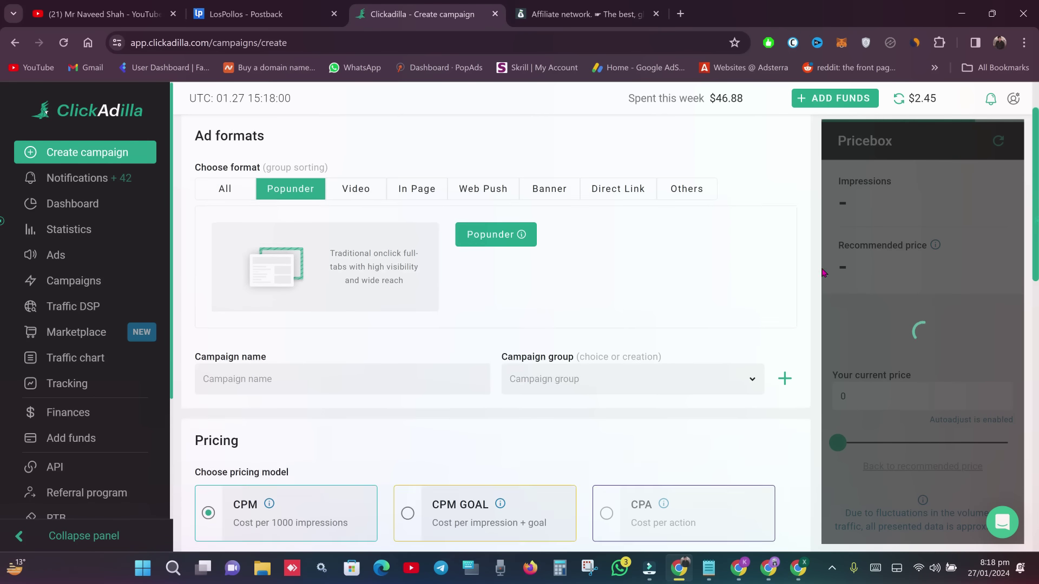
left_click(383, 362)
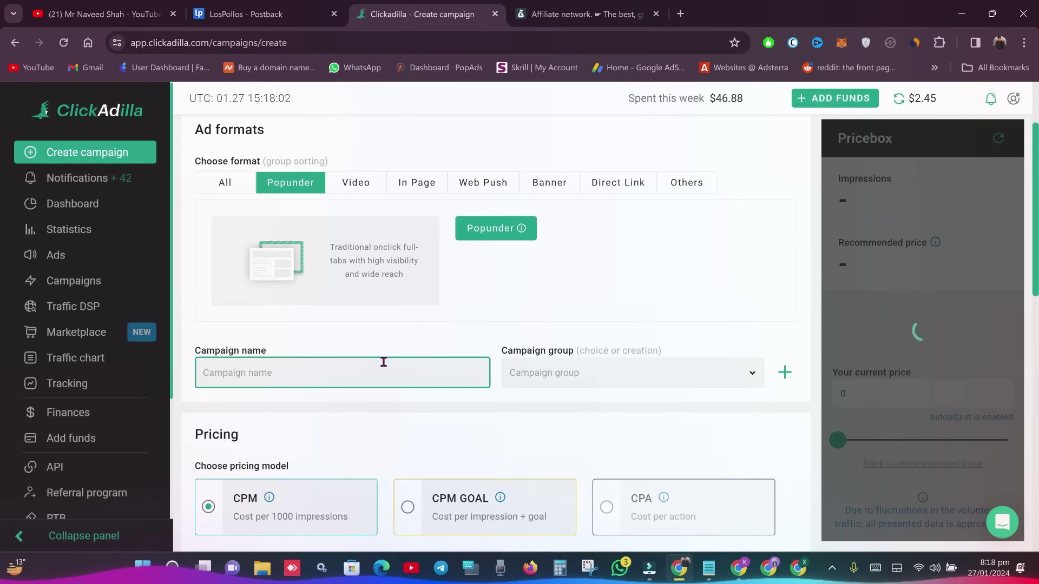
type("naveed test")
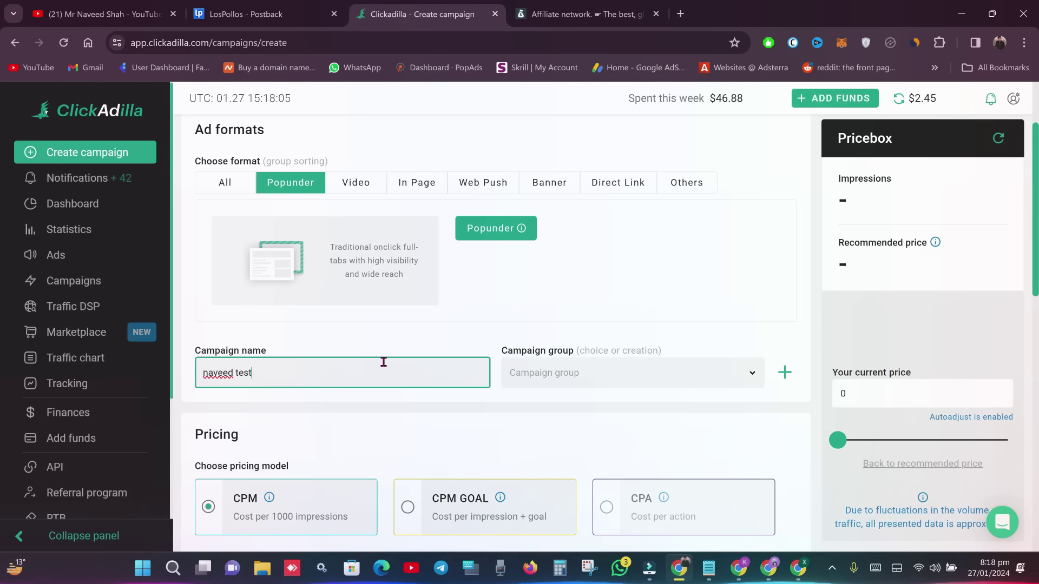
key("BackSpace")
type("ting")
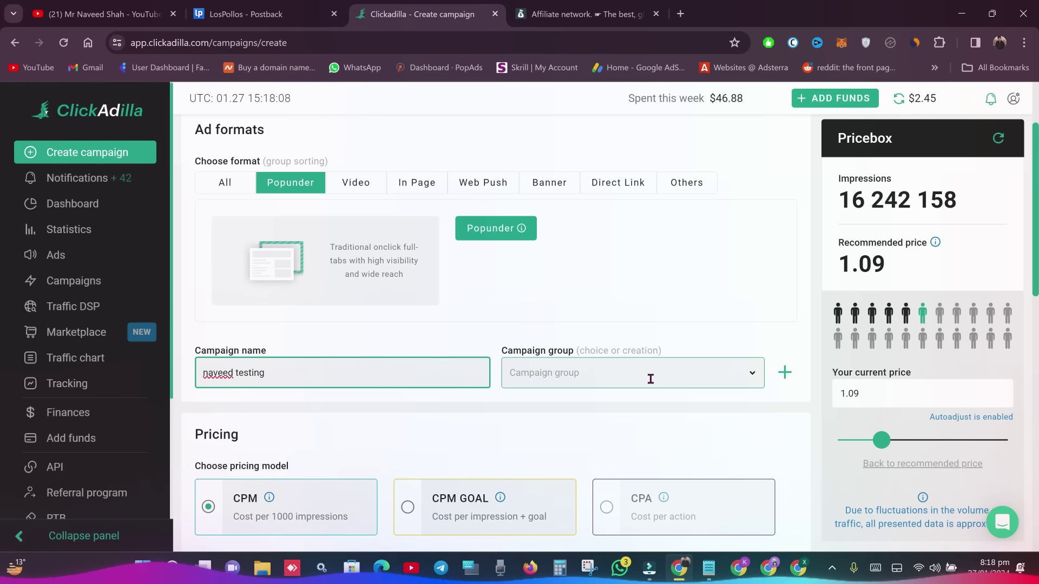
left_click(649, 374)
scroll(652, 371, "down", 3)
left_click(441, 294)
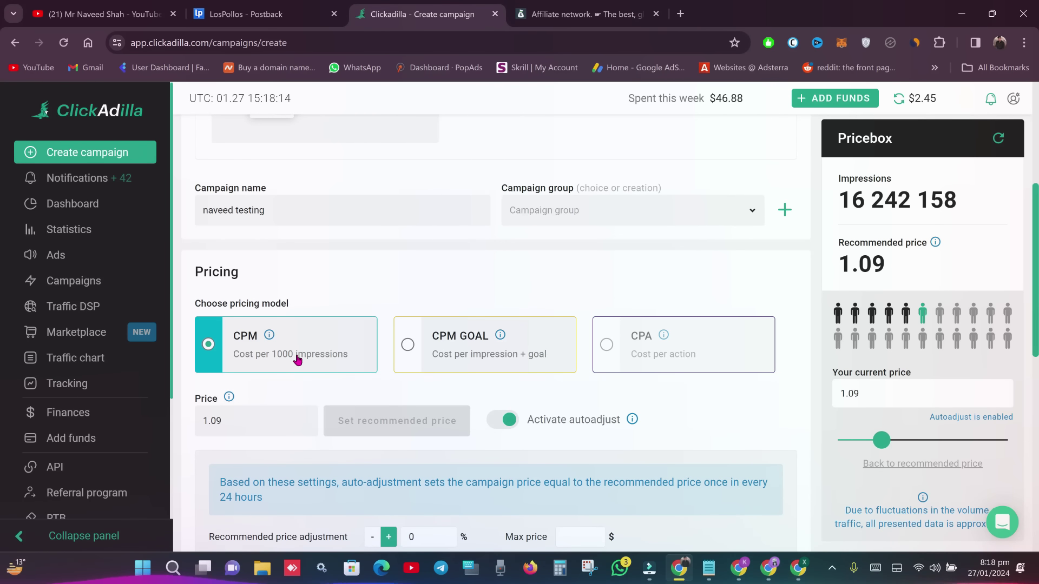
scroll(2, 184, "up", 5)
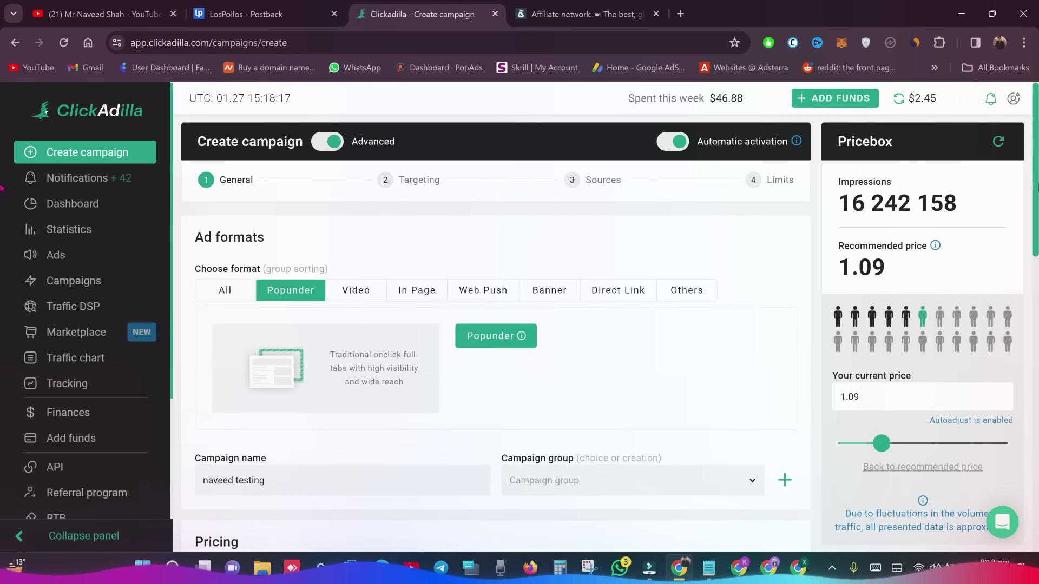
scroll(2, 189, "down", 6)
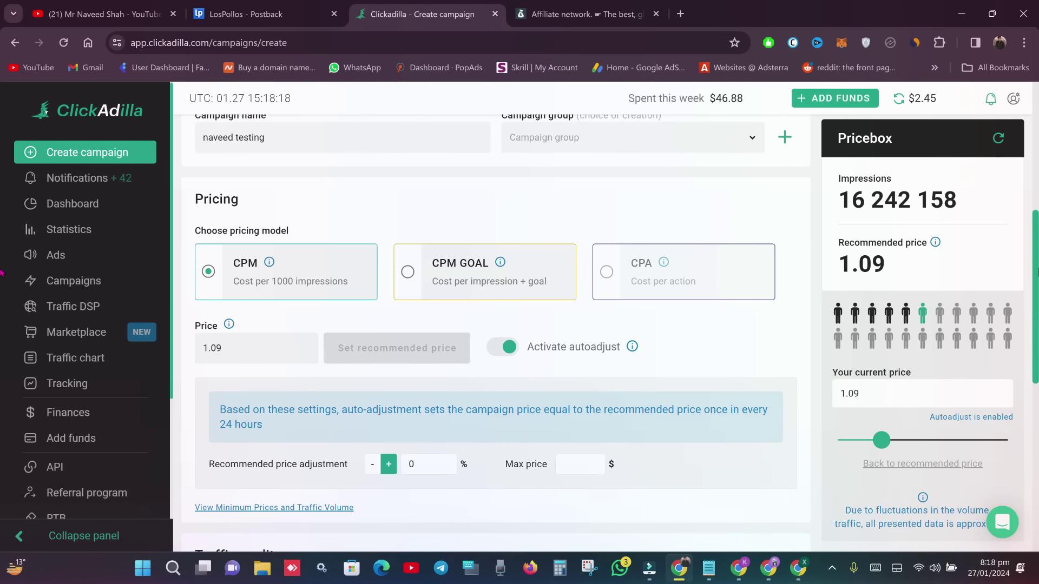
scroll(1, 273, "down", 2)
- Change the CPM price from 1.09 to 0.5
left_click(245, 271)
key("BackSpace")
key("BackSpace")
key("BackSpace")
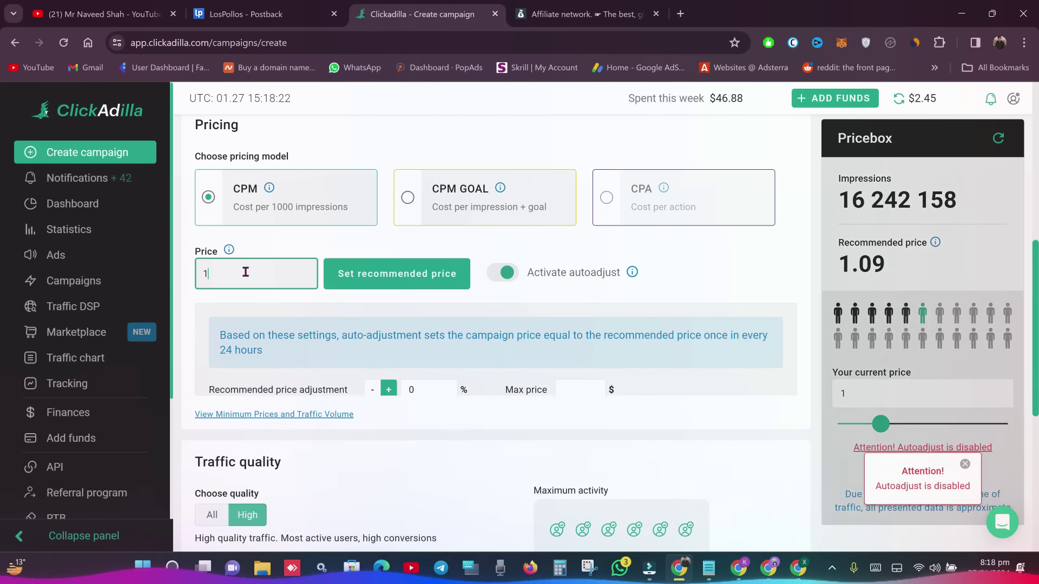
key("BackSpace")
type("0.5")
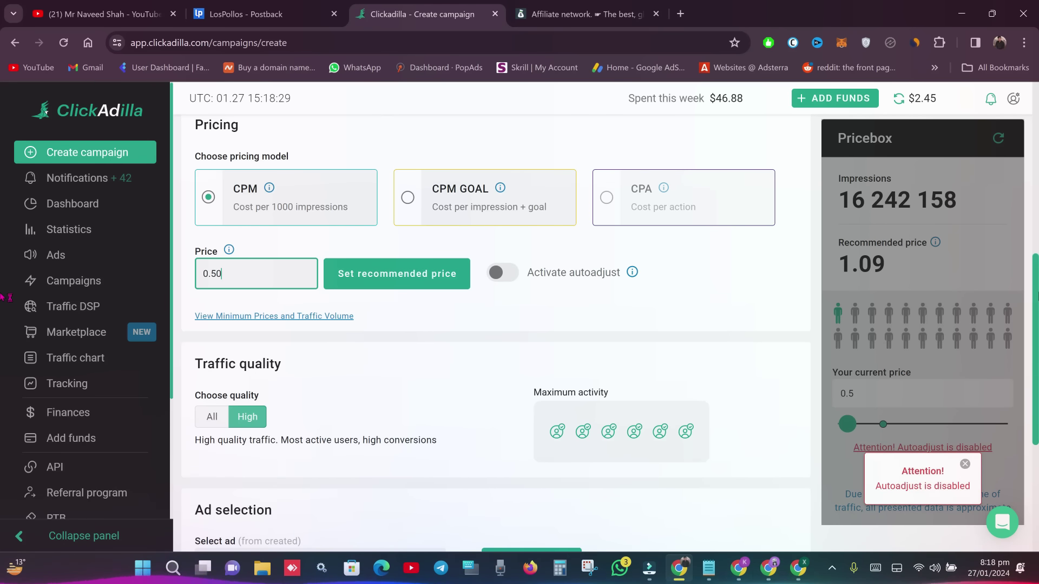
scroll(732, 292, "down", 3)
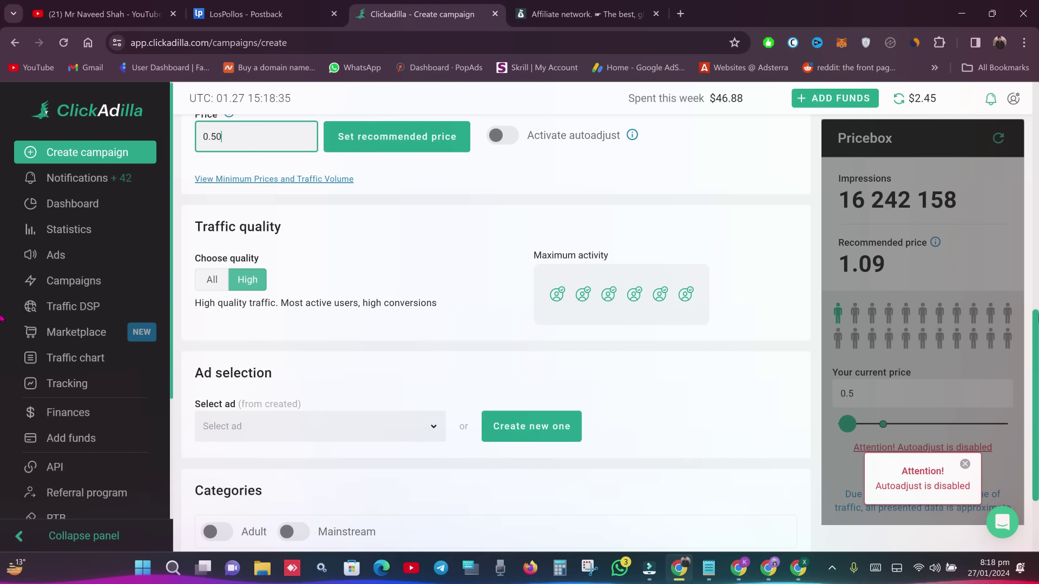
scroll(240, 268, "down", 2)
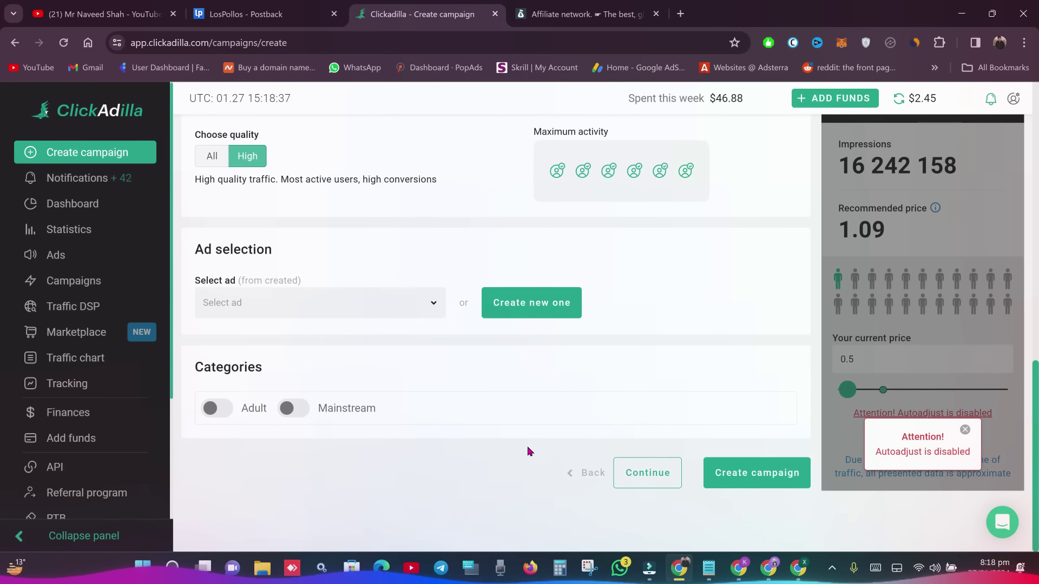
- Start a new Popunder ad named 'lospollos 2ndlink' and paste a link into URL #1
left_click(540, 308)
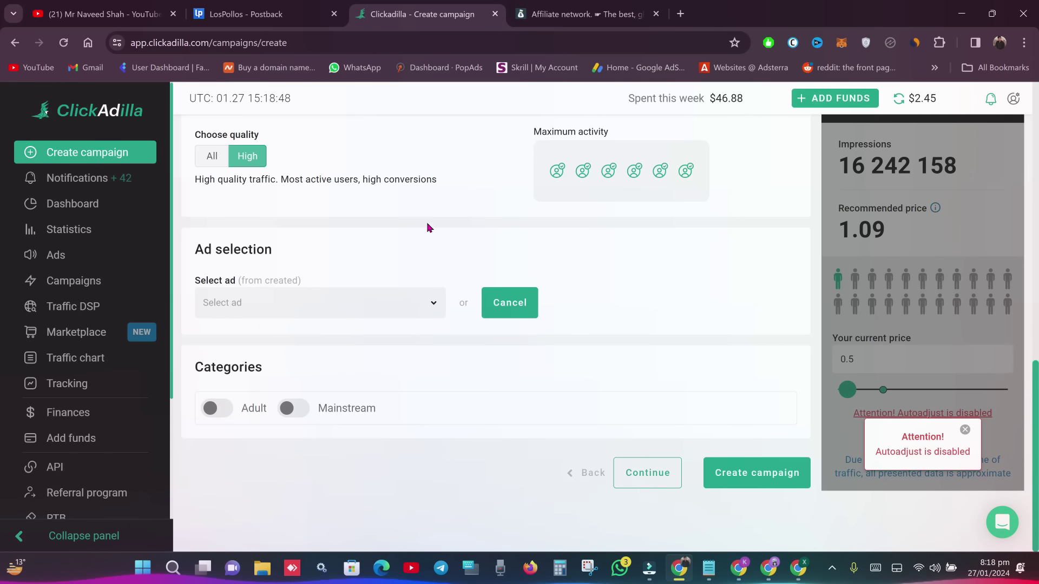
left_click(435, 302)
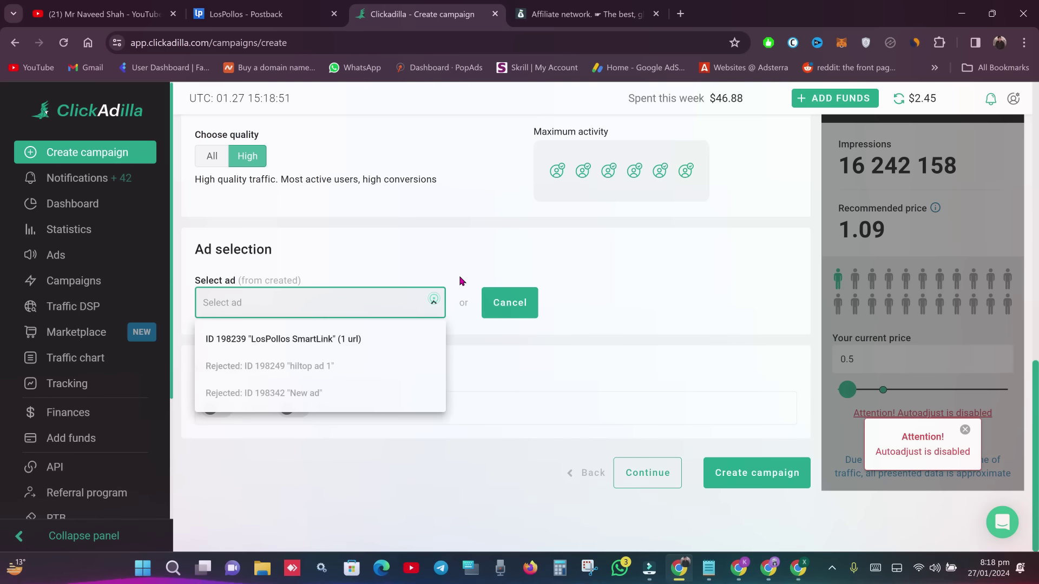
left_click(474, 244)
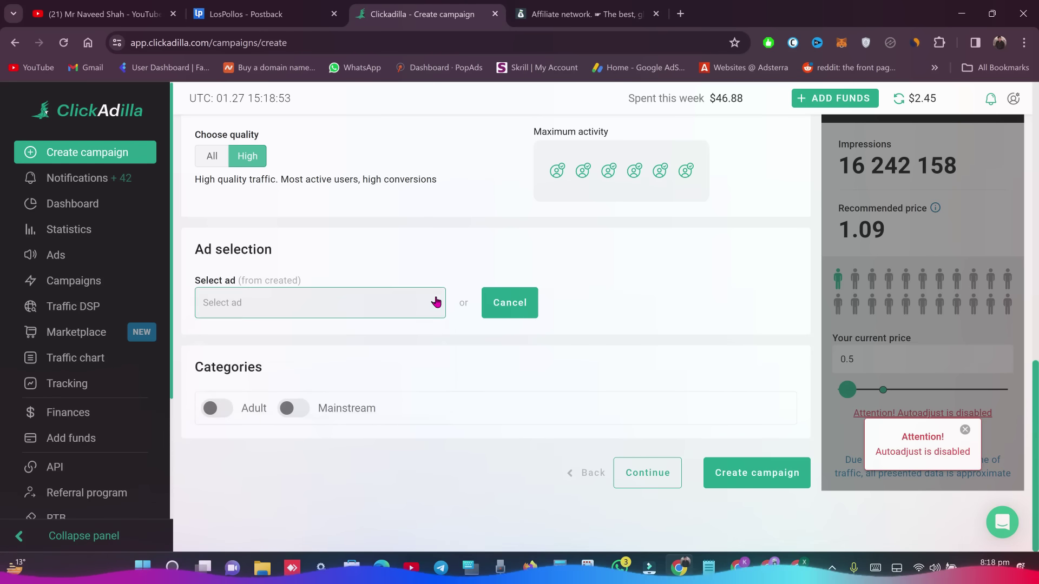
left_click(431, 302)
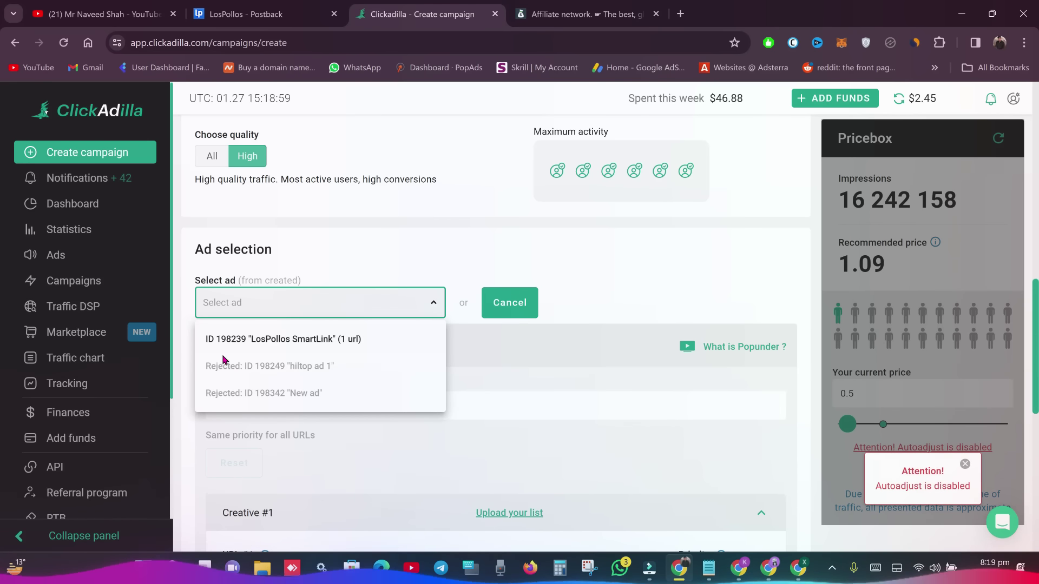
left_click(442, 263)
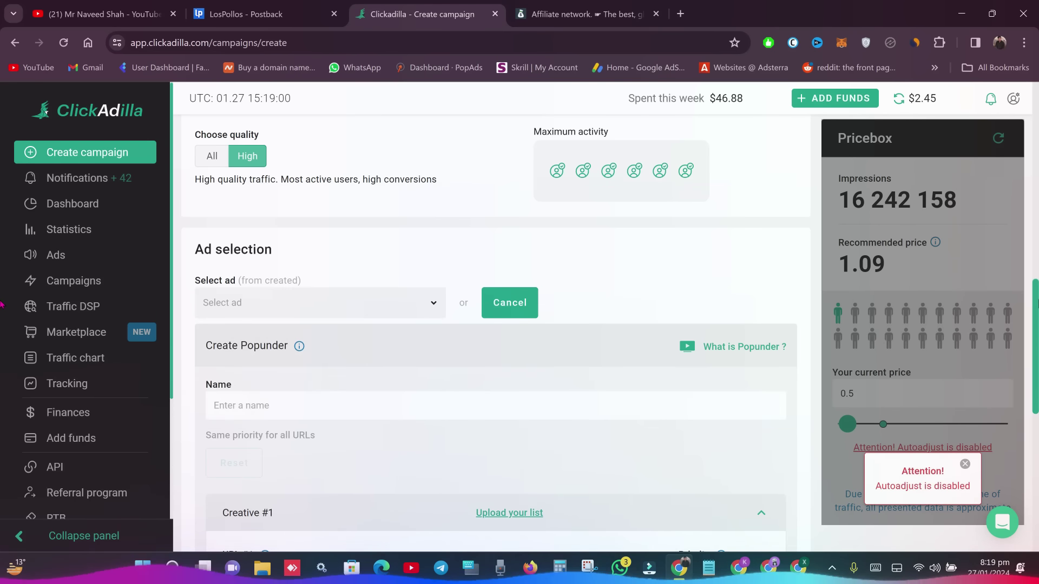
scroll(534, 281, "down", 3)
left_click(453, 233)
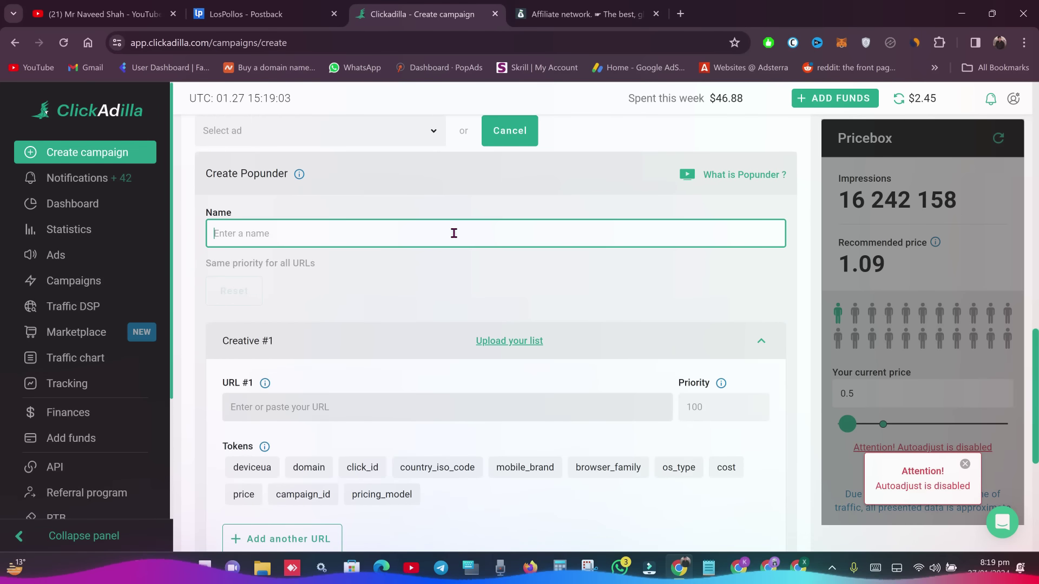
type("lospollos")
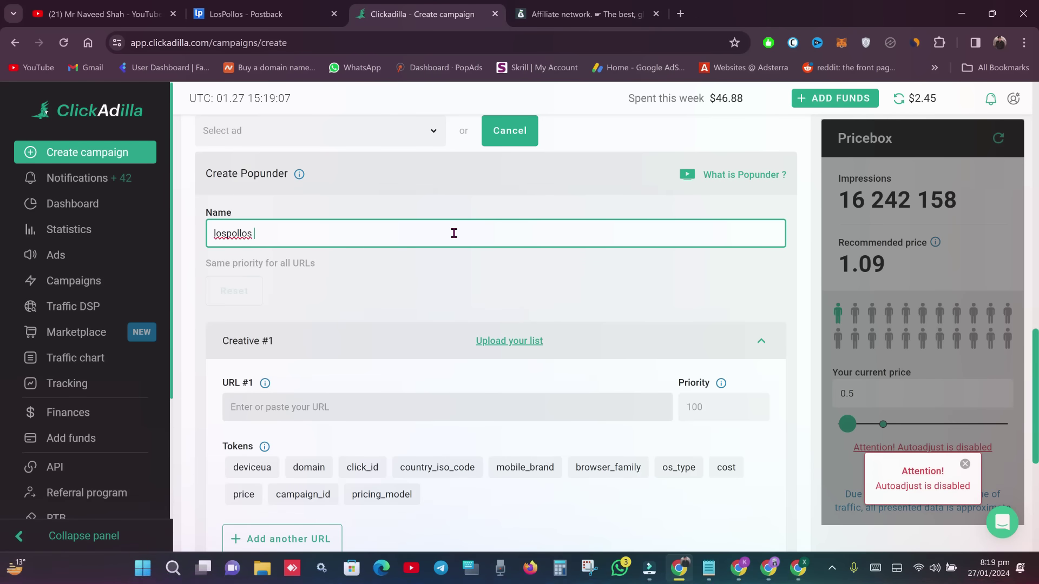
type("2")
scroll(1, 394, "down", 1)
left_click(505, 361)
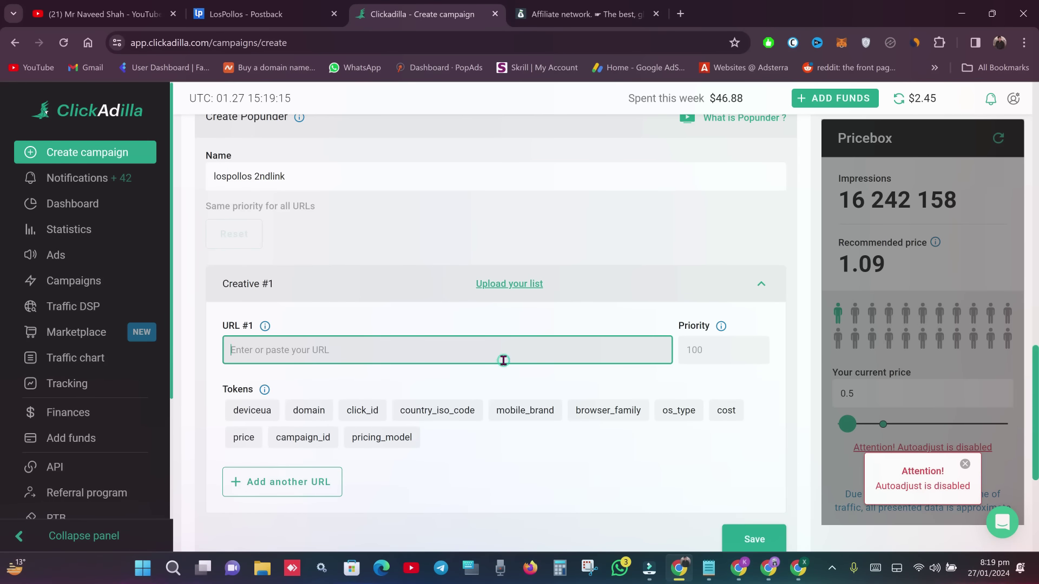
type("TURDHMMvuphsiPF4xBNPVNm4MBUfFYARca")
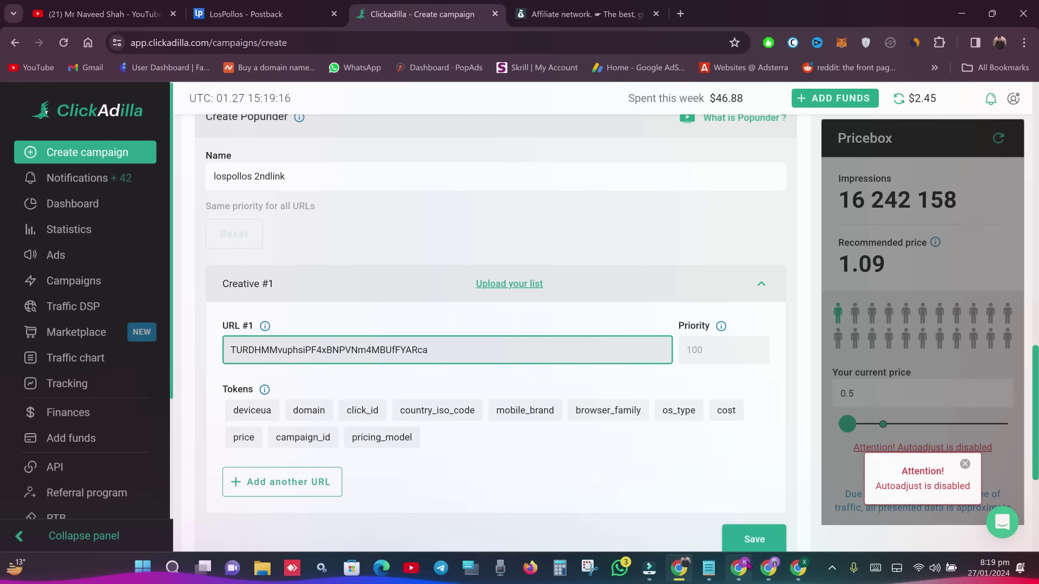
- Replace URL #1 with the BeMob campaign tracking URL and save the ad
left_click(747, 564)
left_click(498, 128)
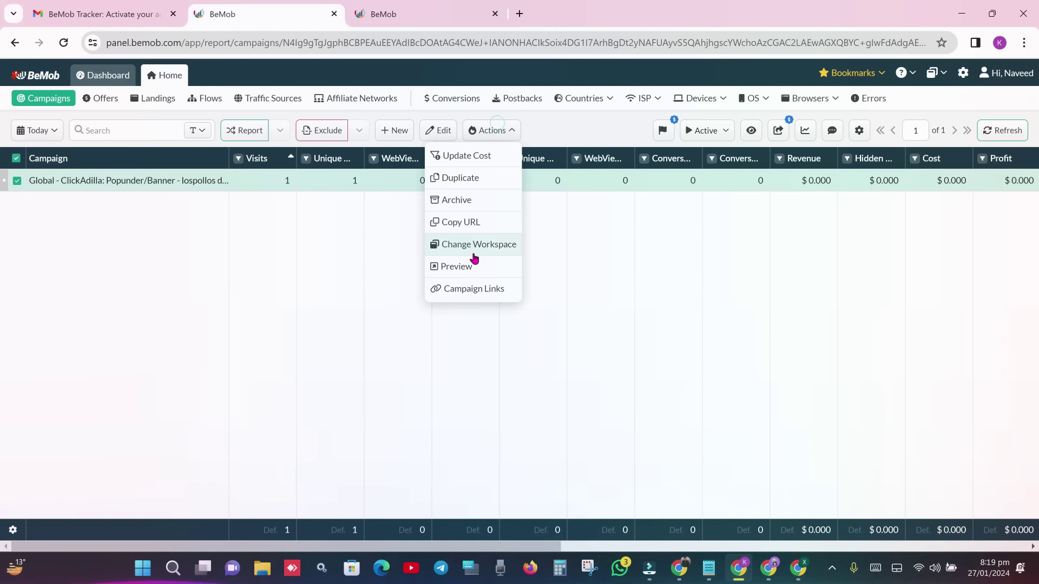
left_click(469, 225)
key("alt+Tab")
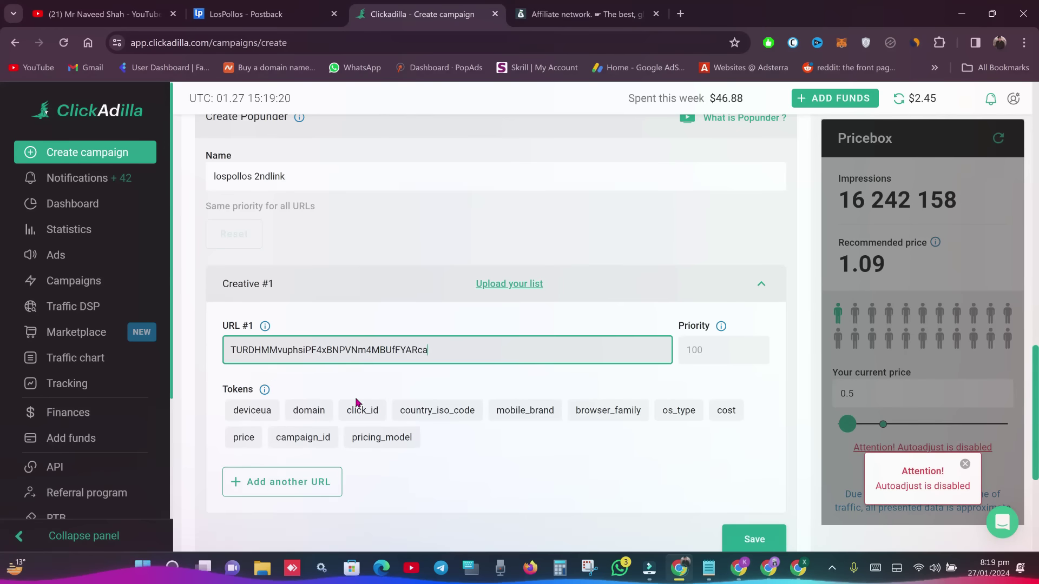
double_click(353, 355)
key("ctrl+v")
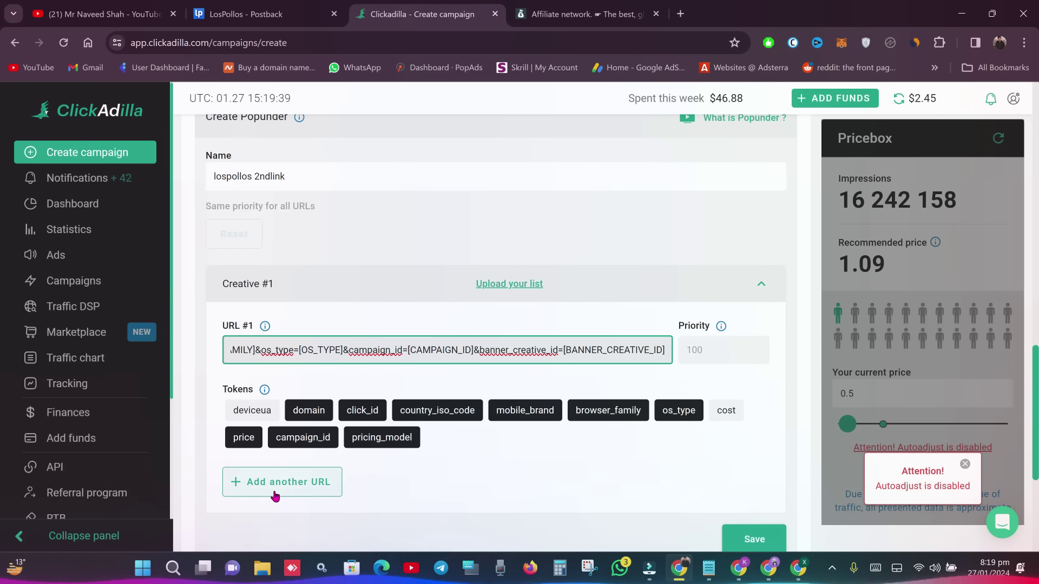
scroll(2, 384, "down", 1)
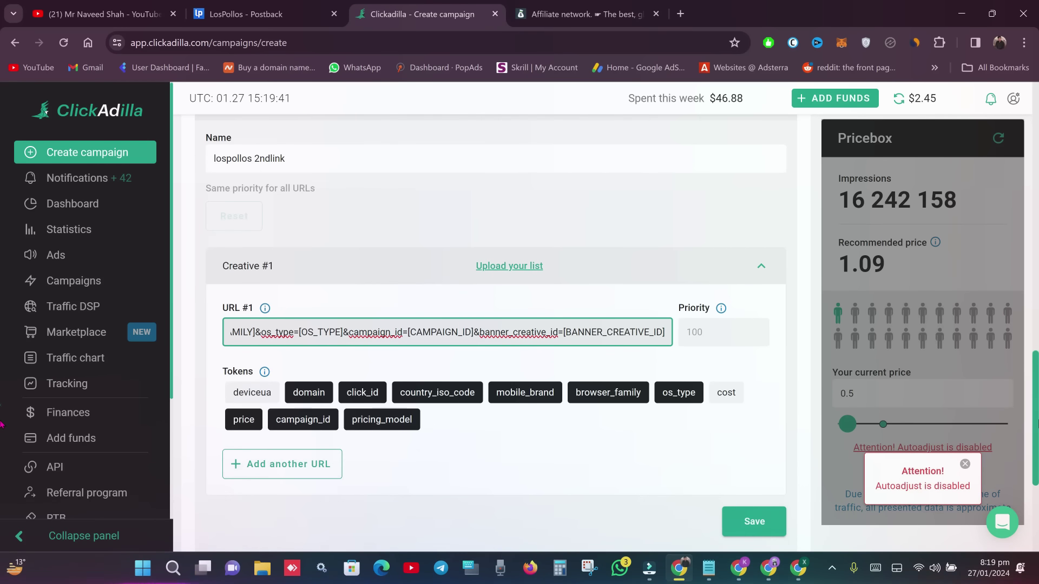
left_click(772, 465)
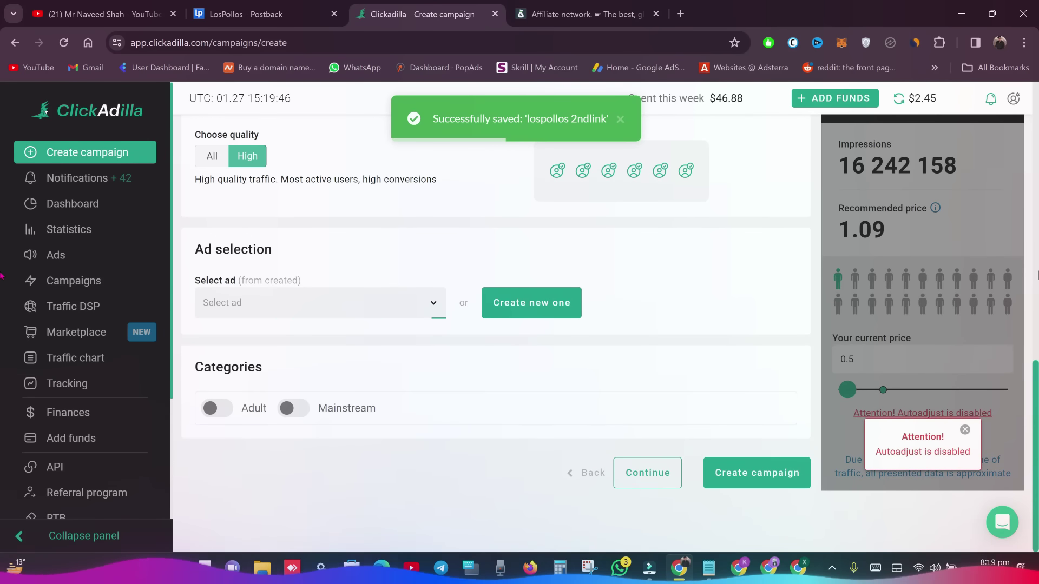
- Choose ad ID 200305 'lospollos 2ndlink' and switch on the Adult category
scroll(671, 349, "up", 1)
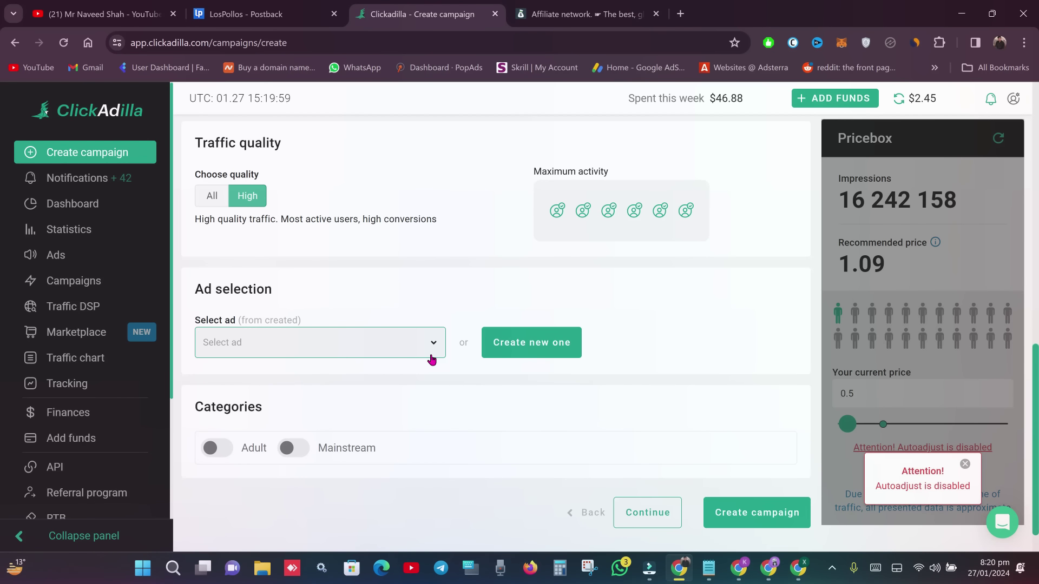
left_click(419, 346)
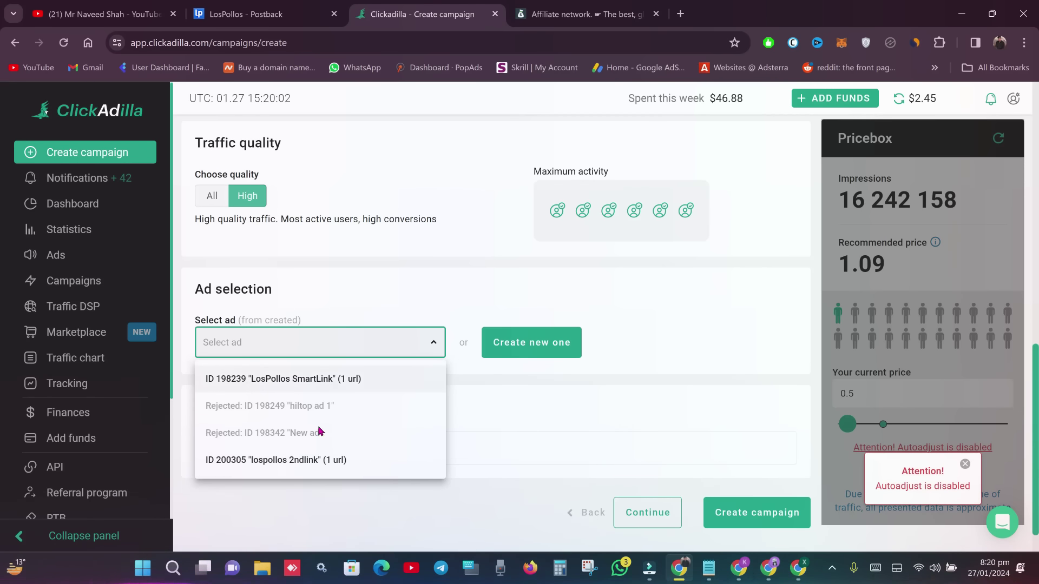
left_click(295, 465)
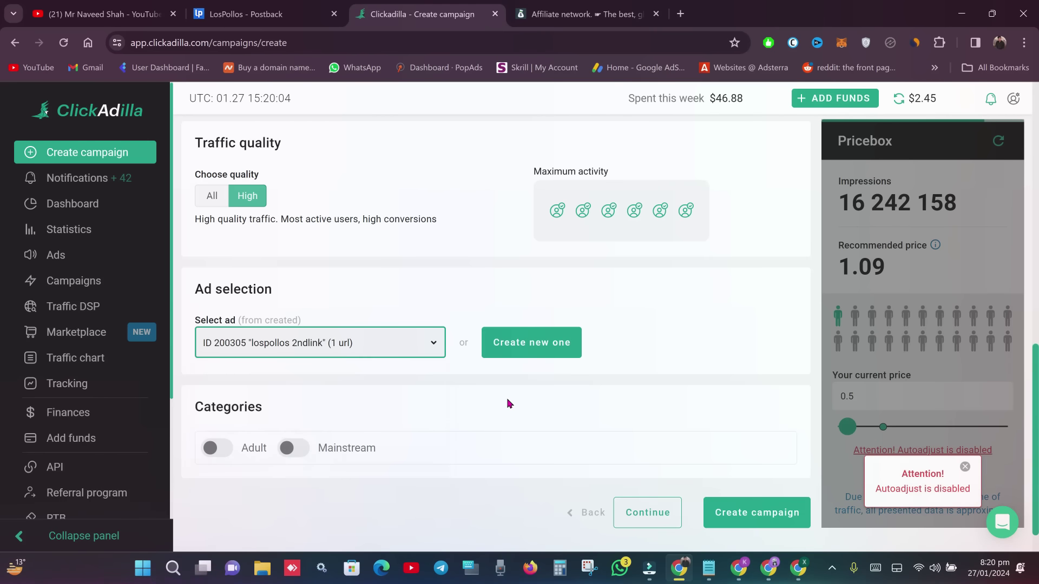
left_click(228, 456)
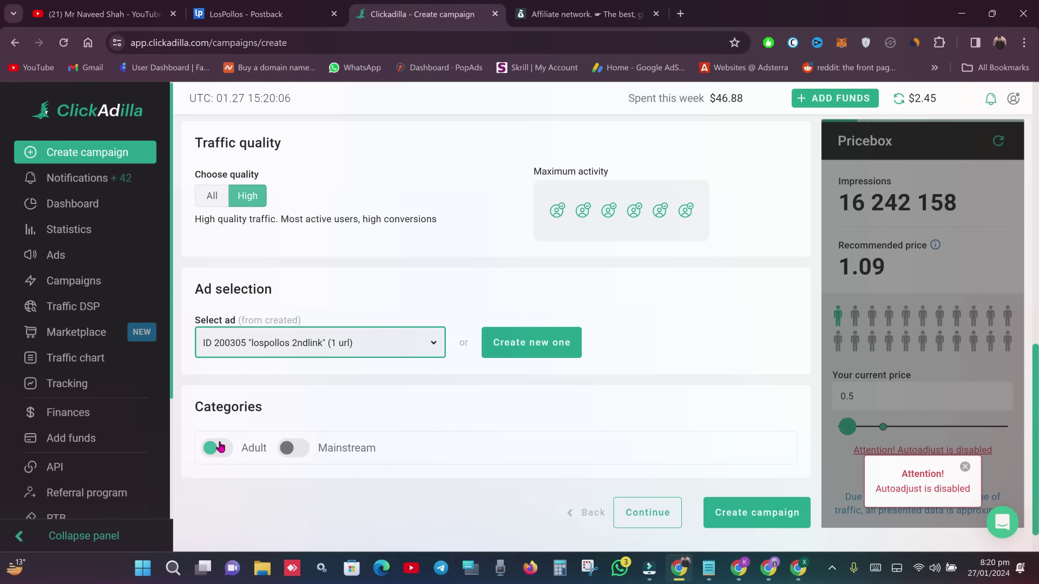
left_click(220, 447)
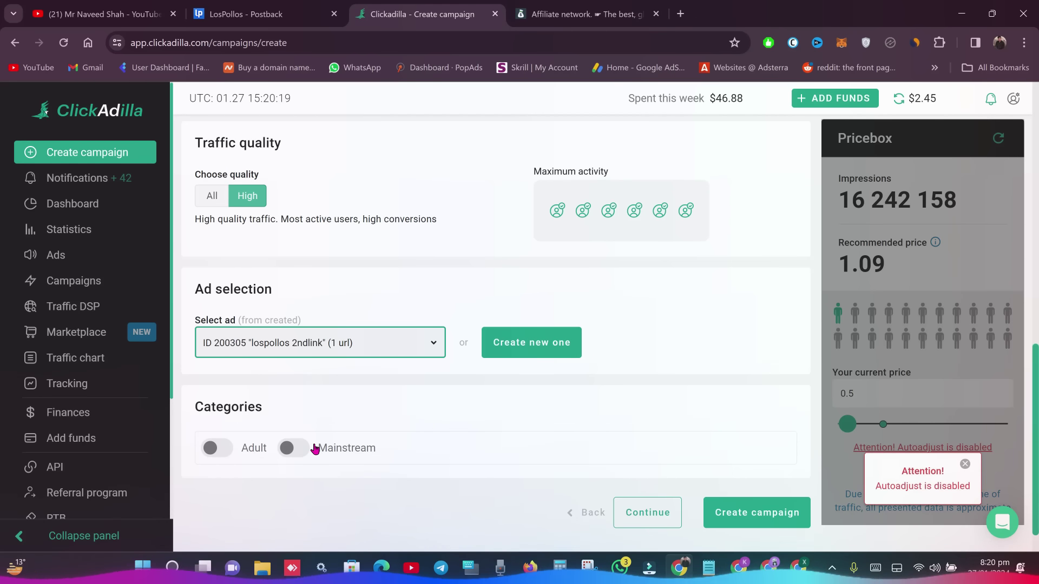
left_click(222, 448)
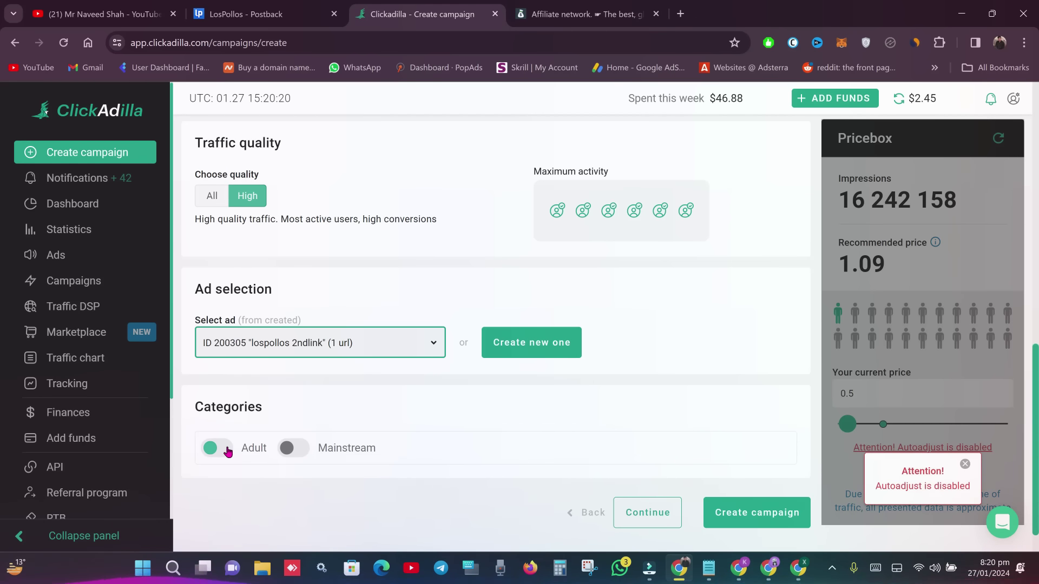
- Continue past the ad and category settings to the Targeting step
scroll(742, 413, "down", 3)
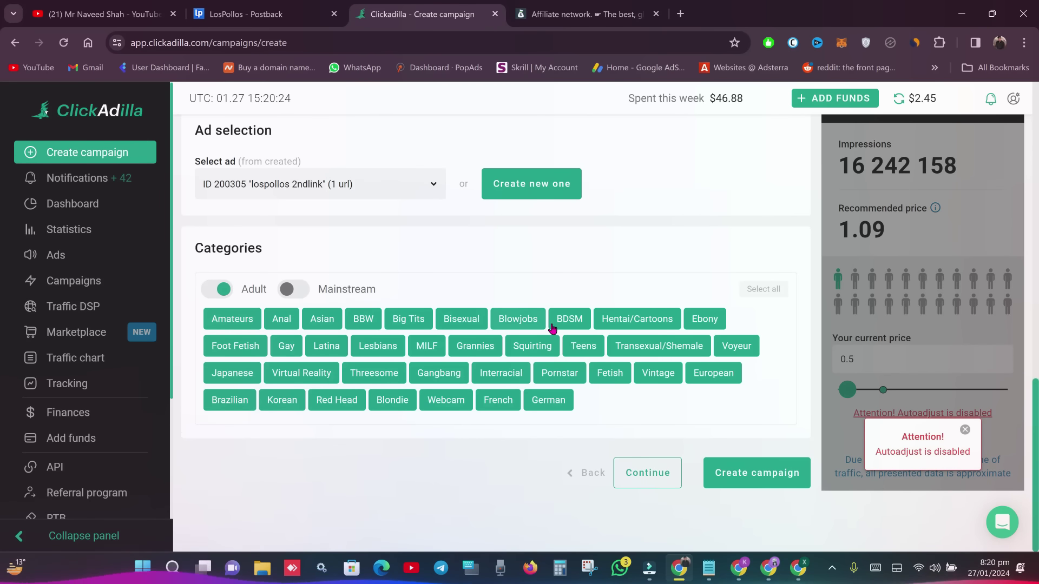
left_click(773, 481)
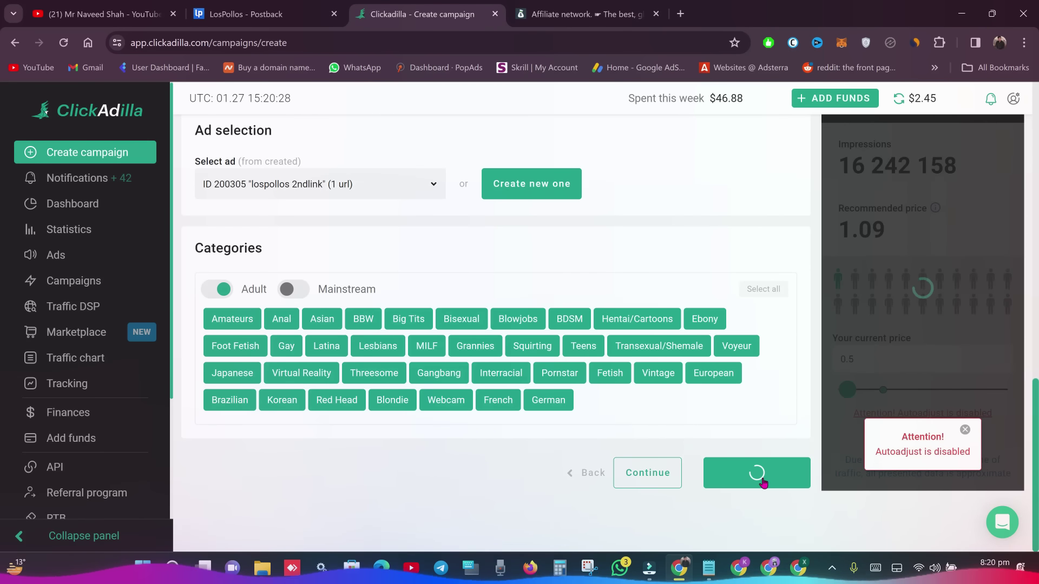
left_click(675, 474)
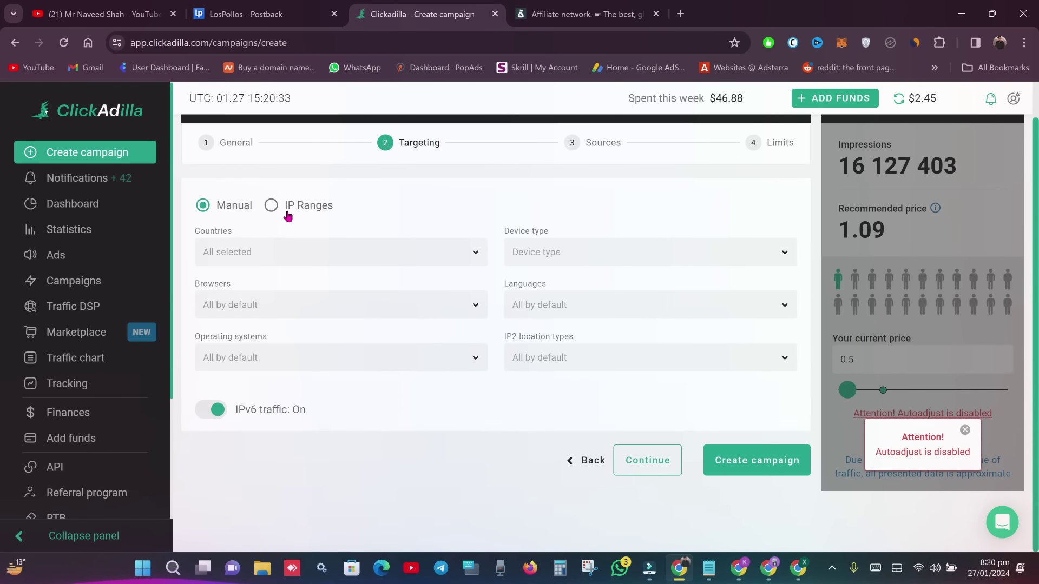
- Keep default targeting, set sources to Premium with All premium sites, and continue to Limits
left_click(654, 460)
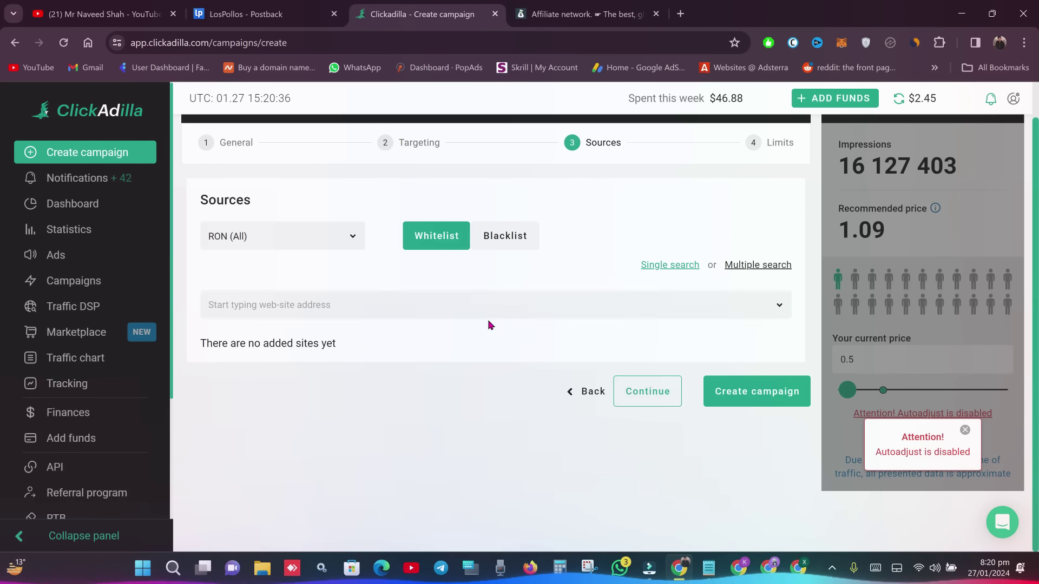
left_click(308, 234)
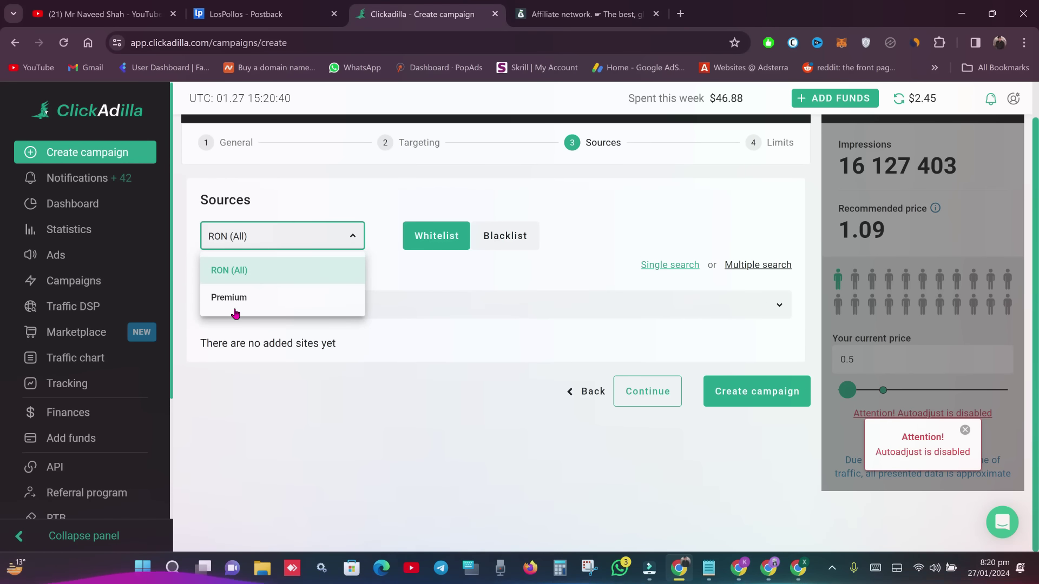
left_click(235, 298)
left_click(577, 253)
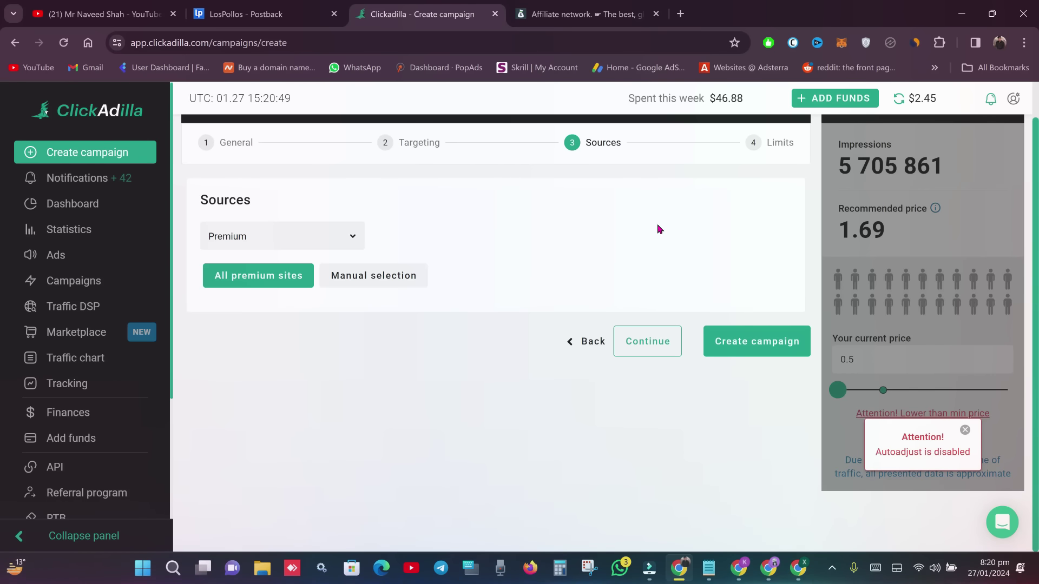
left_click(525, 241)
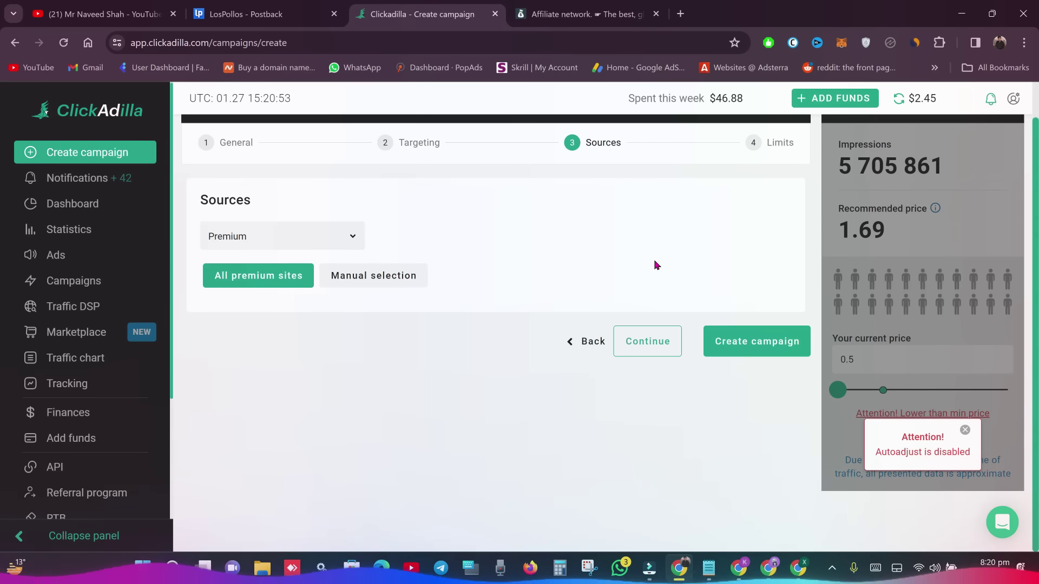
left_click(662, 336)
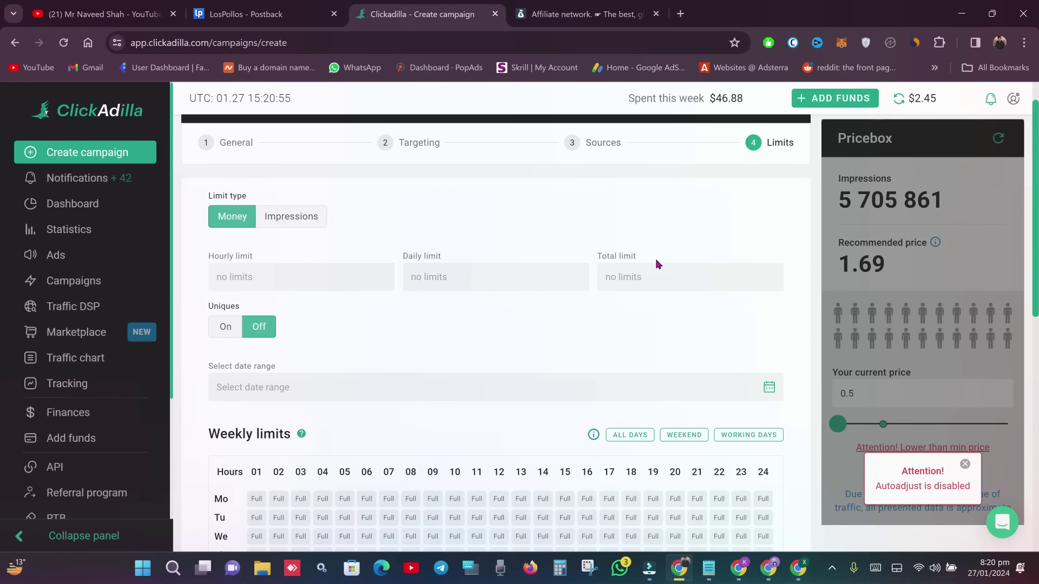
- Set the campaign's daily limit to 5 and total limit to 50, leaving hourly empty
left_click(315, 269)
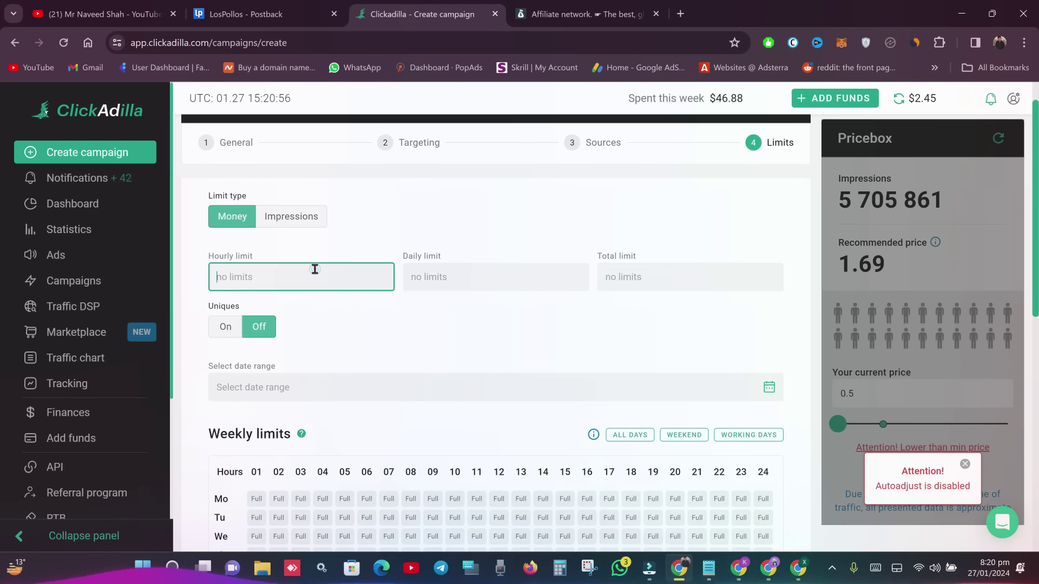
left_click(379, 239)
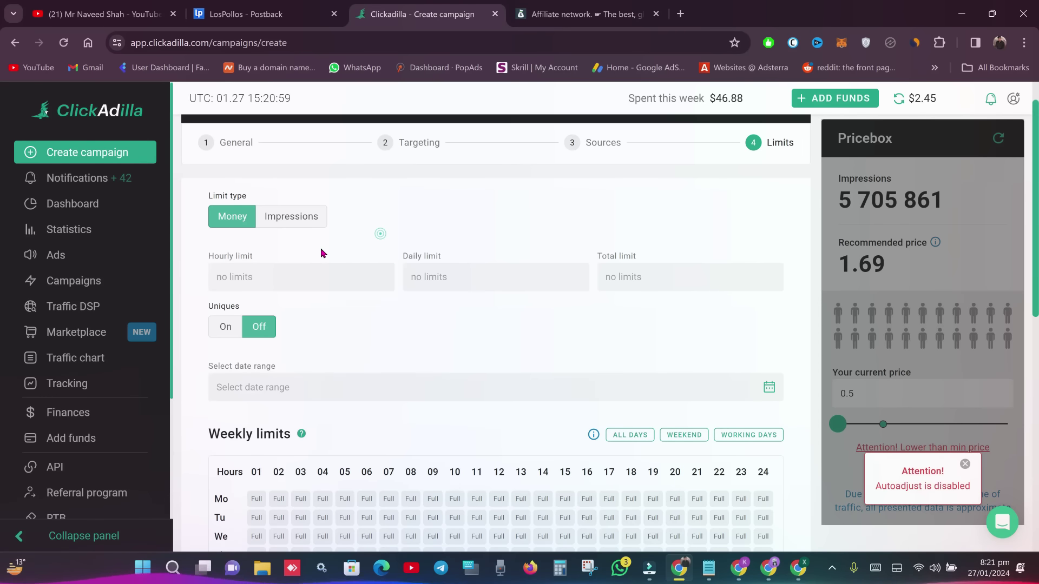
left_click(479, 277)
type("5")
left_click(617, 277)
type("5")
left_click(631, 320)
left_click(629, 315)
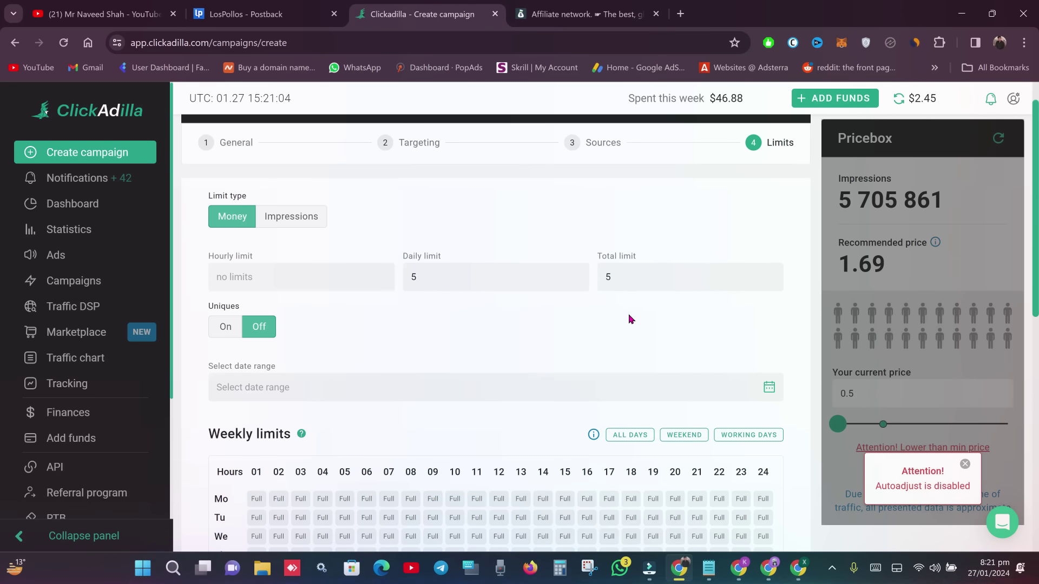
left_click(630, 274)
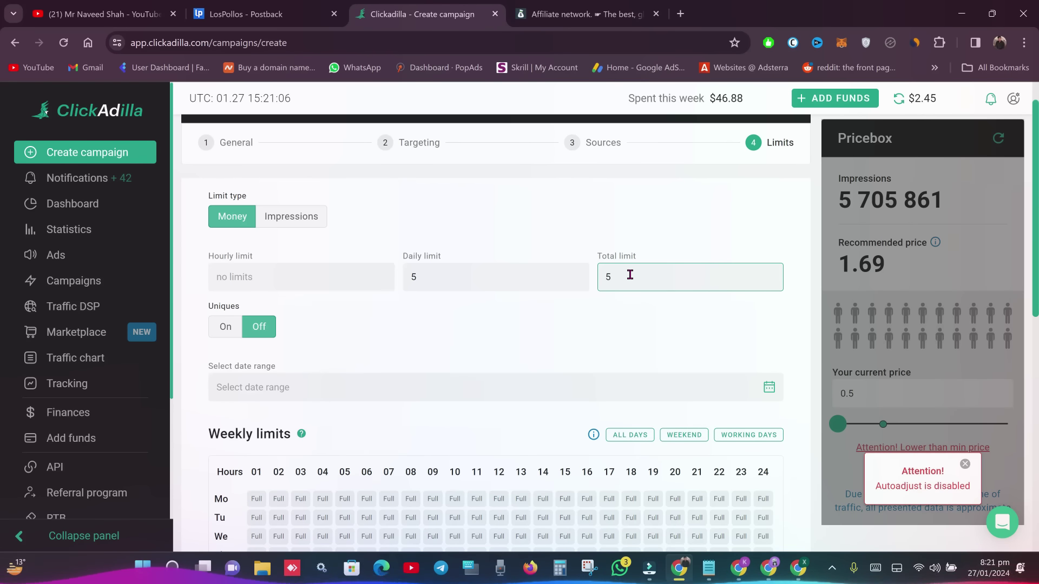
left_click(630, 274)
type("0")
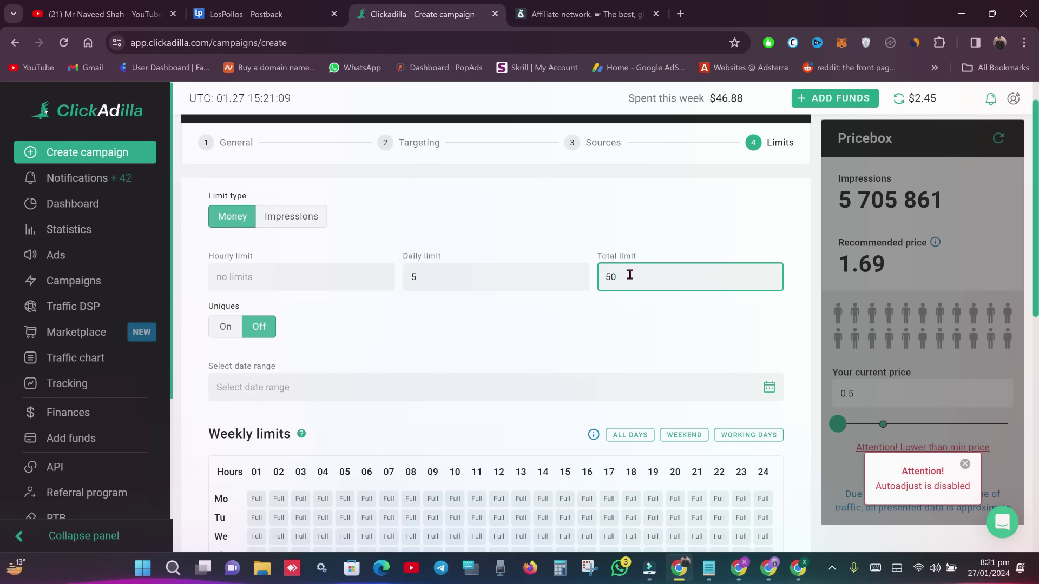
left_click(593, 314)
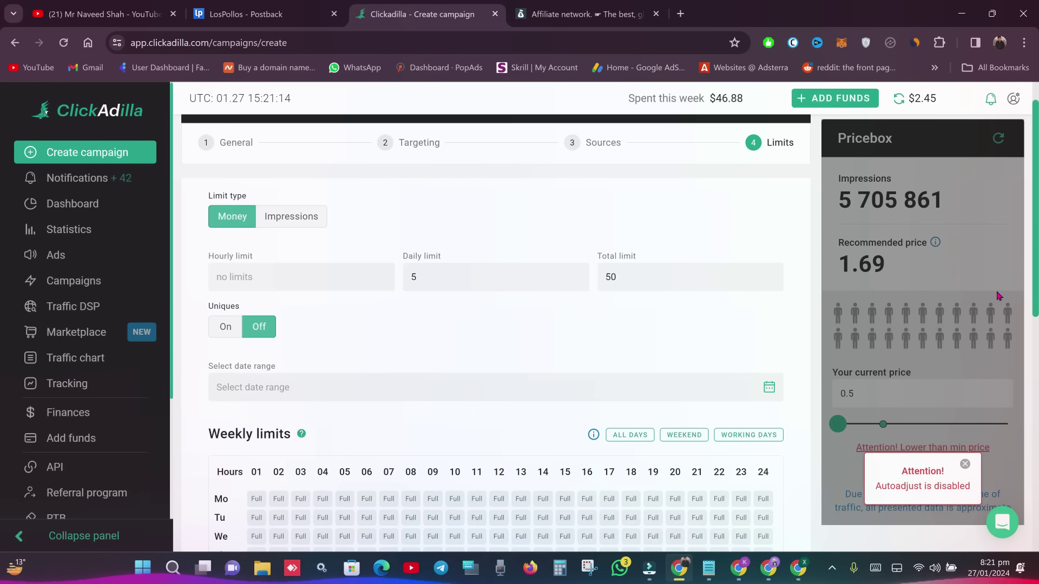
- Review the rest of the Limits step and close the ClickAdilla tab
scroll(999, 295, "down", 8)
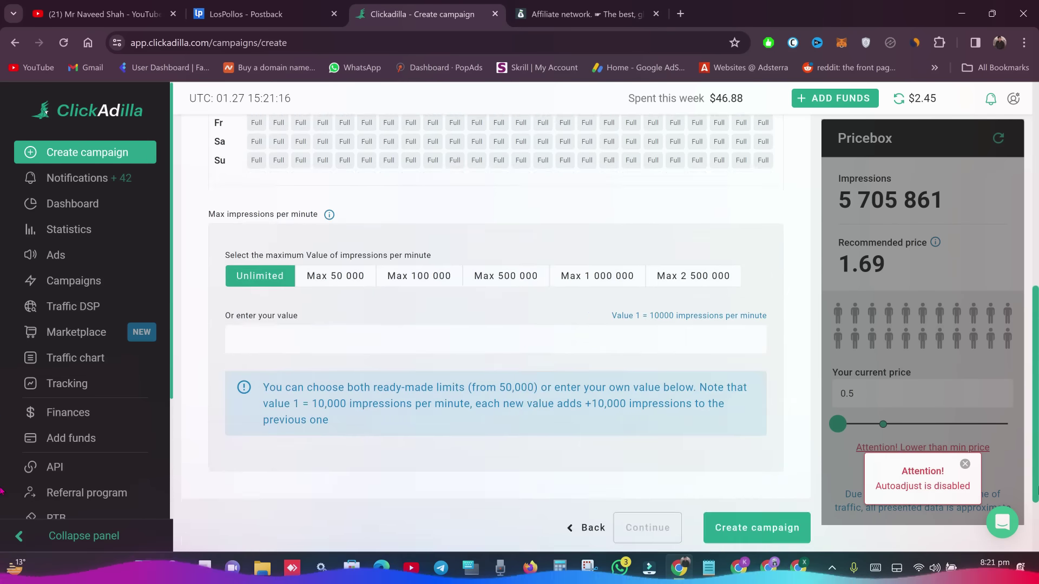
scroll(752, 457, "down", 1)
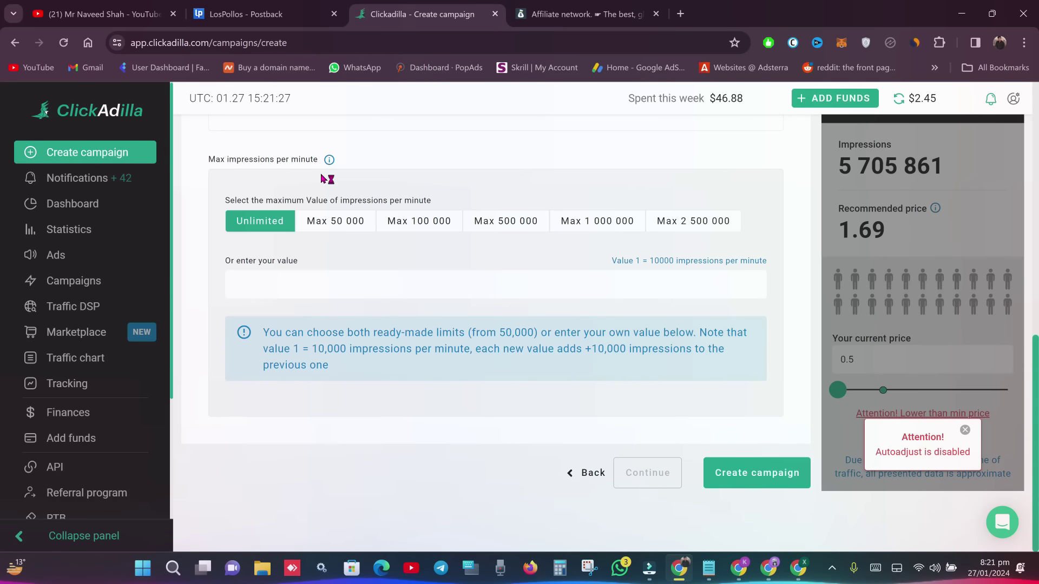
left_click(495, 13)
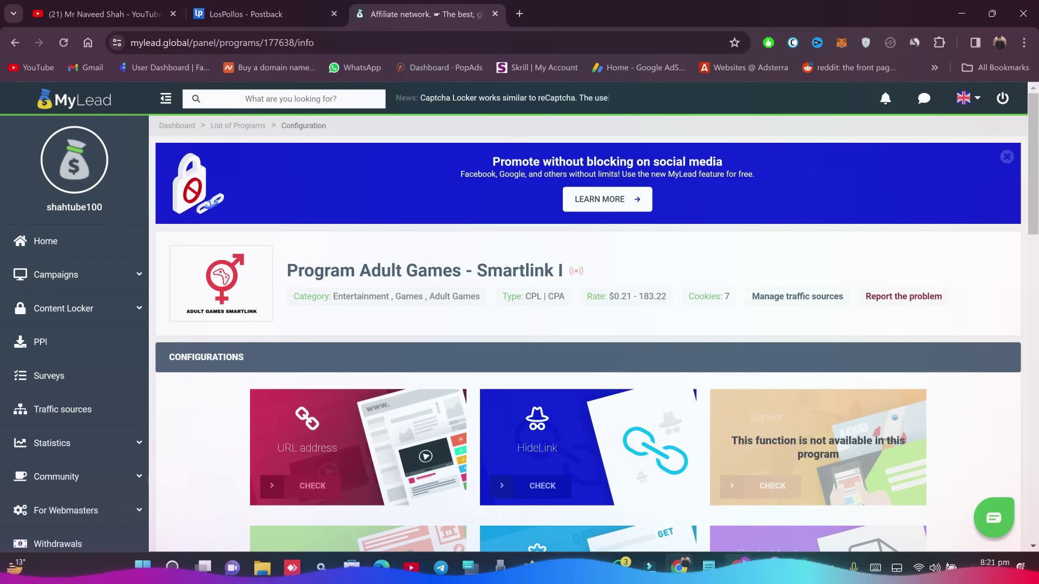
- Compare BeMob's Traffic Sources and Affiliate Networks reports, each showing 1 visit
left_click(743, 578)
left_click(354, 98)
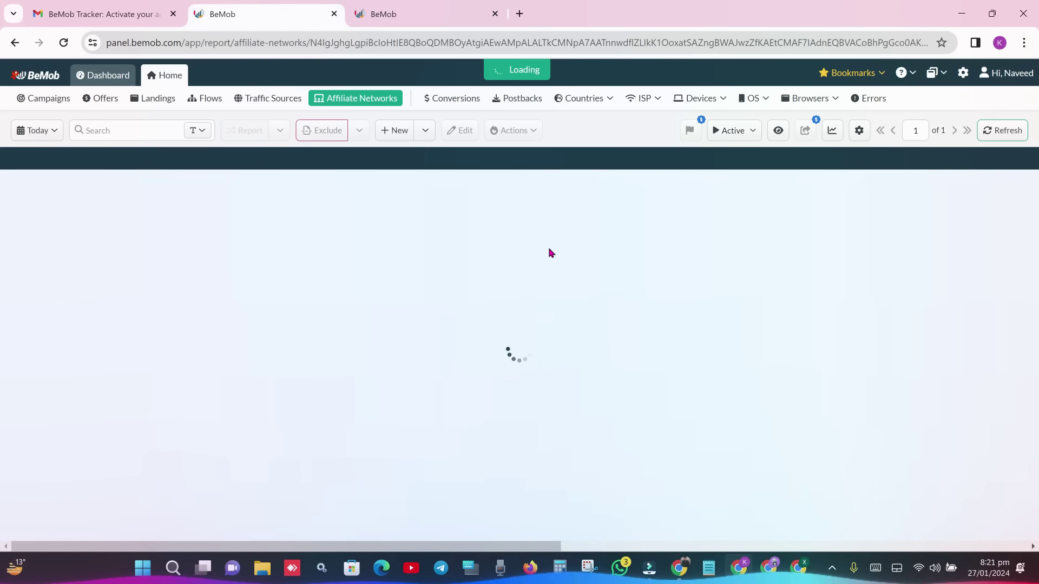
left_click(261, 100)
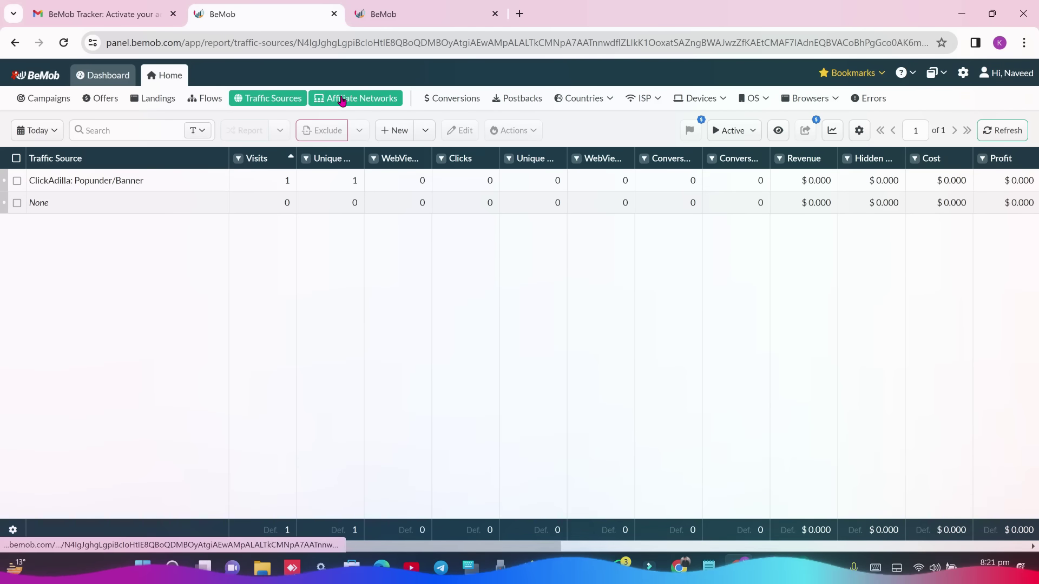
left_click(380, 106)
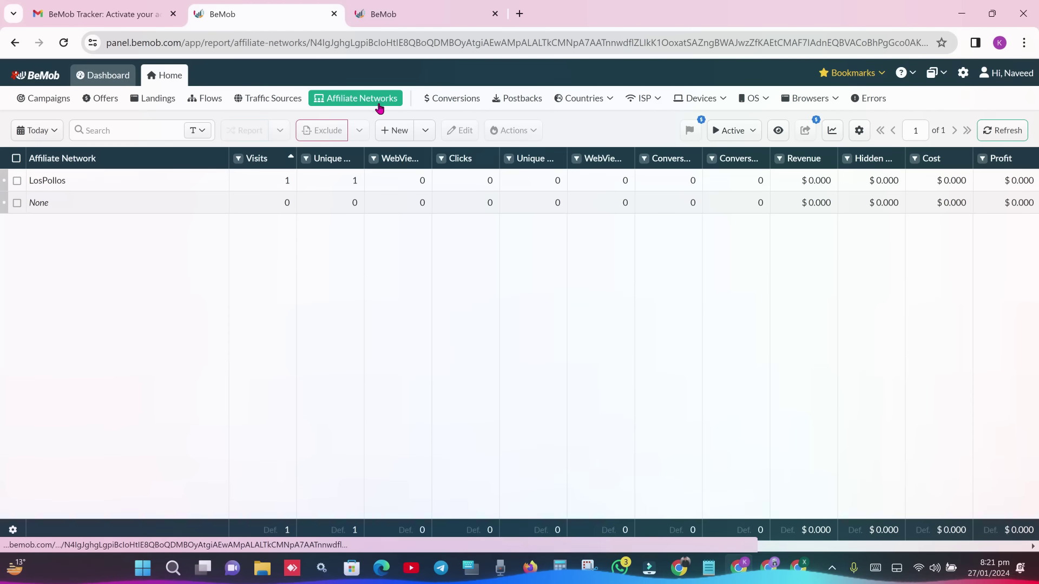
left_click(272, 101)
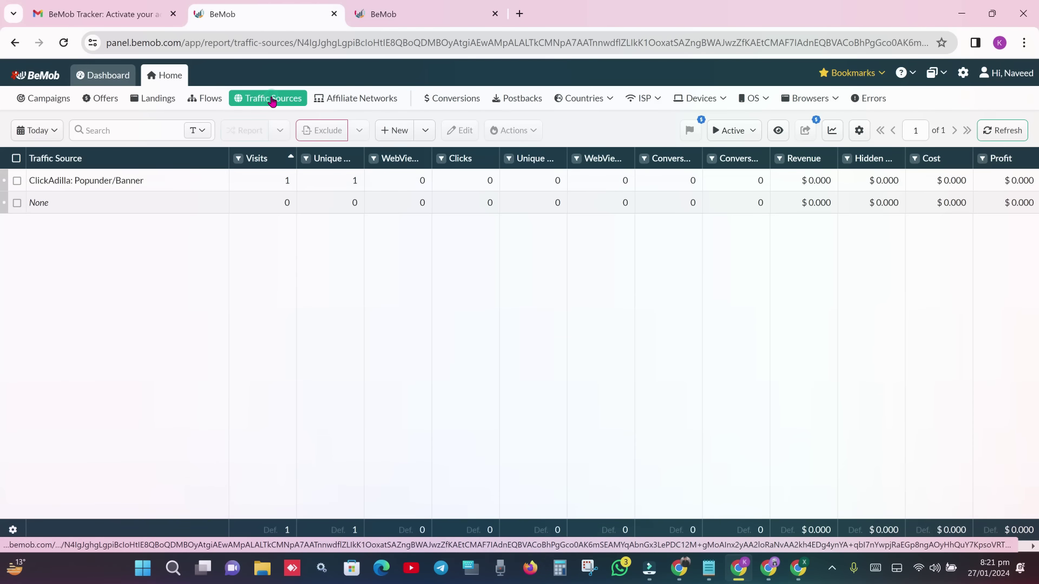
left_click(346, 99)
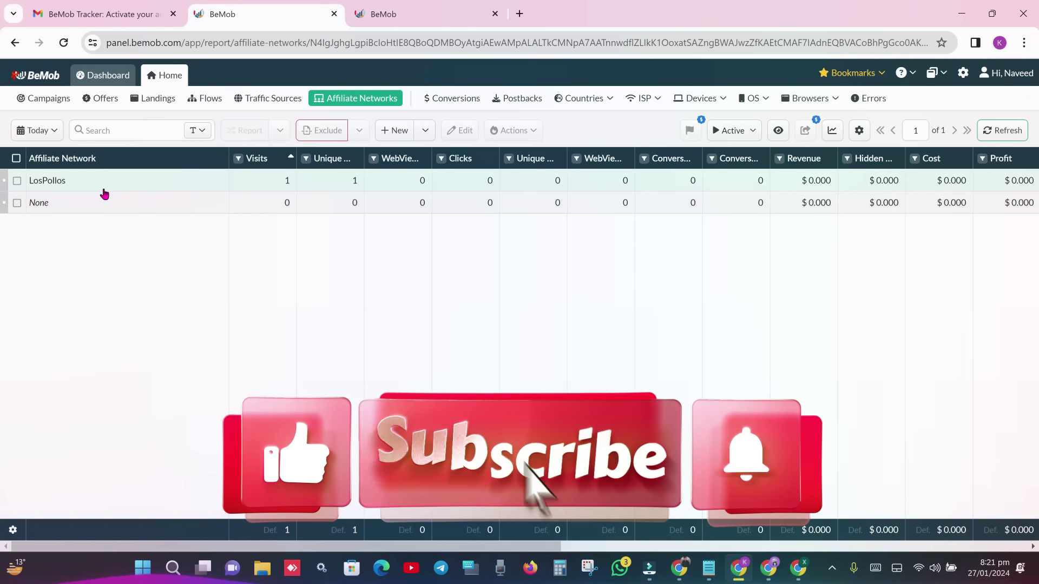
left_click(424, 130)
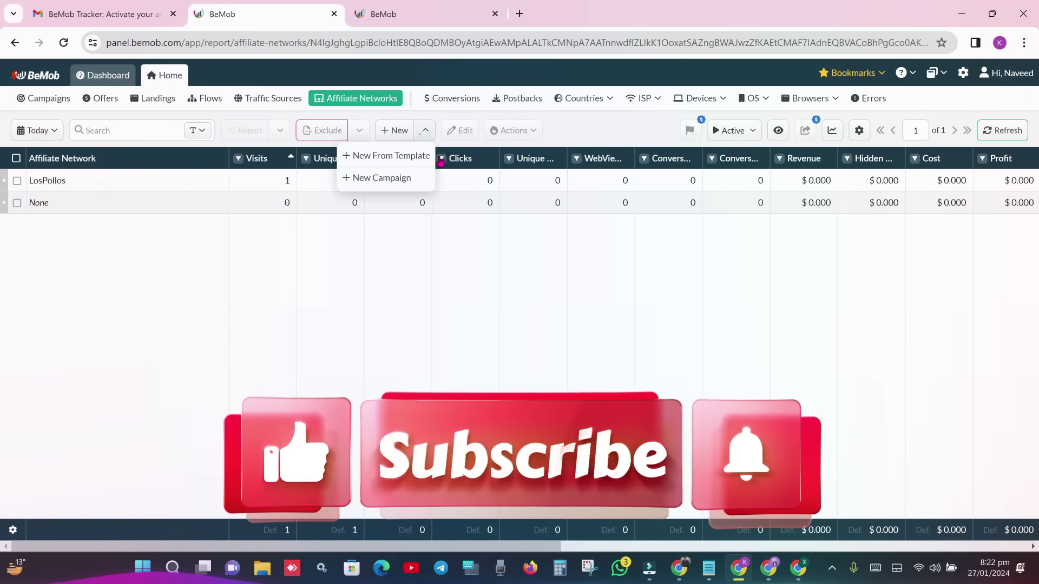
- Start a new affiliate network from the MyLead template
left_click(412, 155)
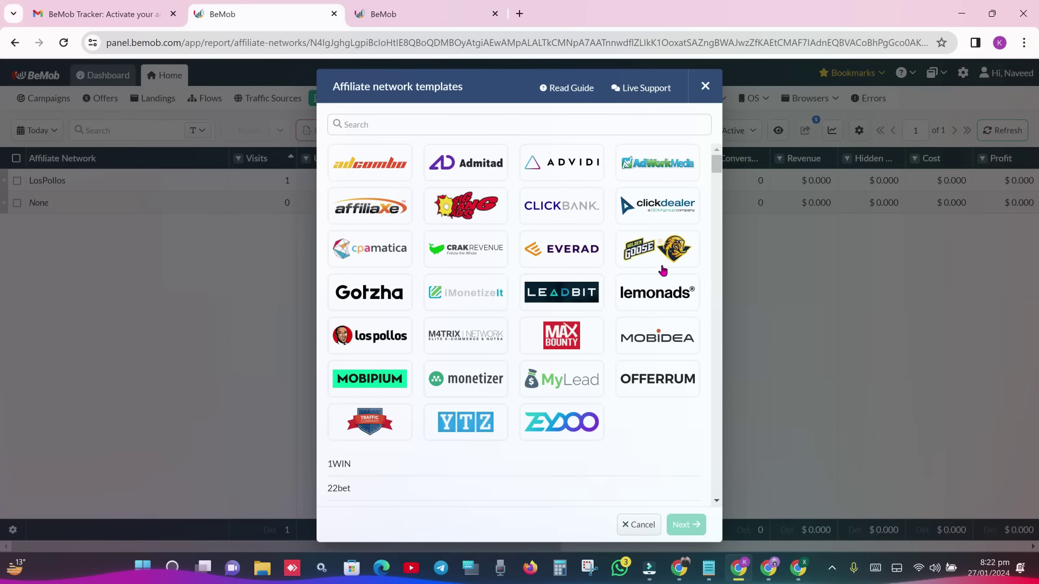
left_click(475, 119)
type("my")
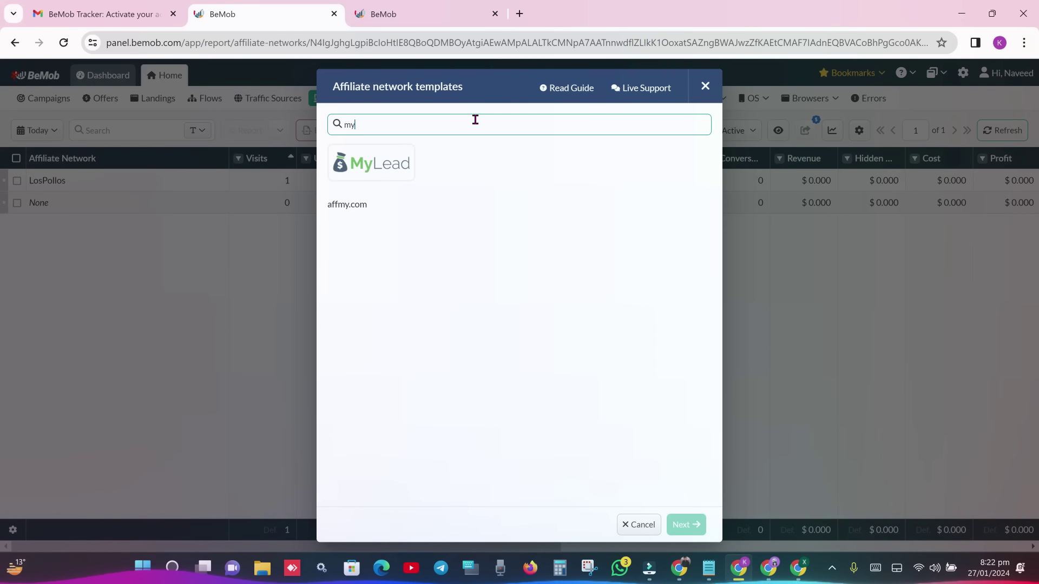
left_click(394, 152)
left_click(685, 524)
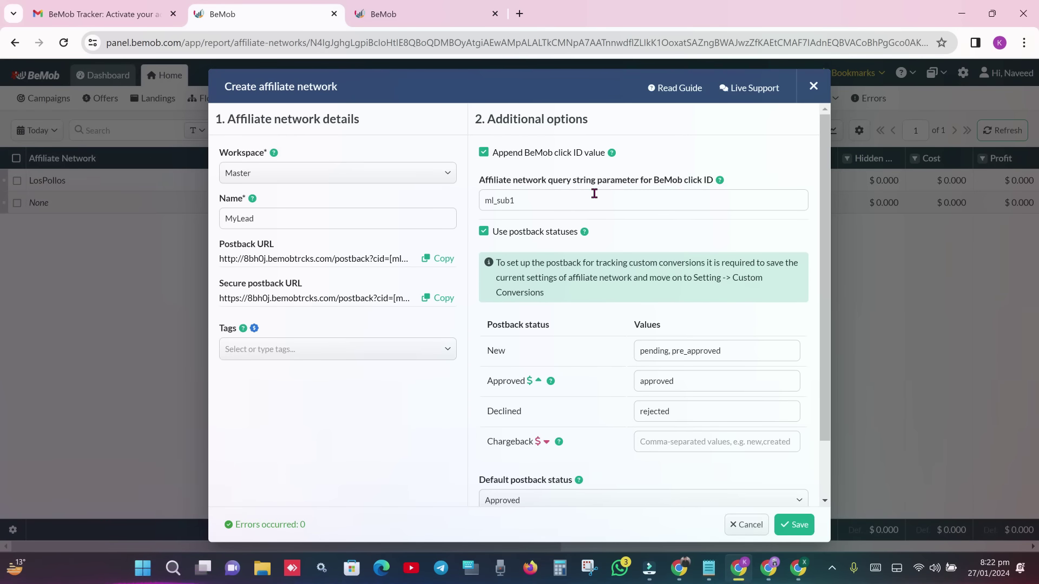
- Copy the MyLead network's postback URL and save the network
left_click(427, 259)
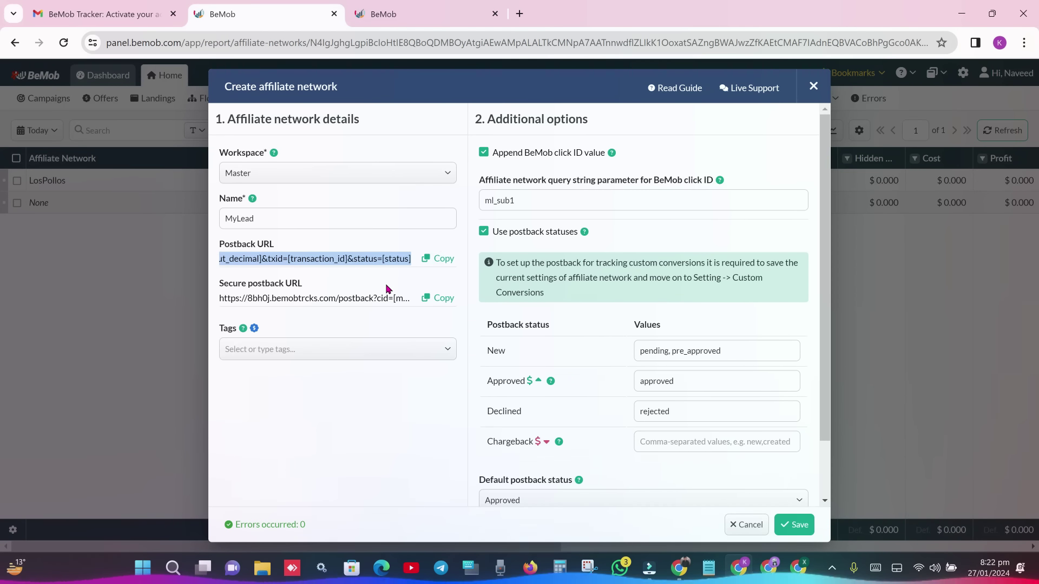
left_click(352, 286)
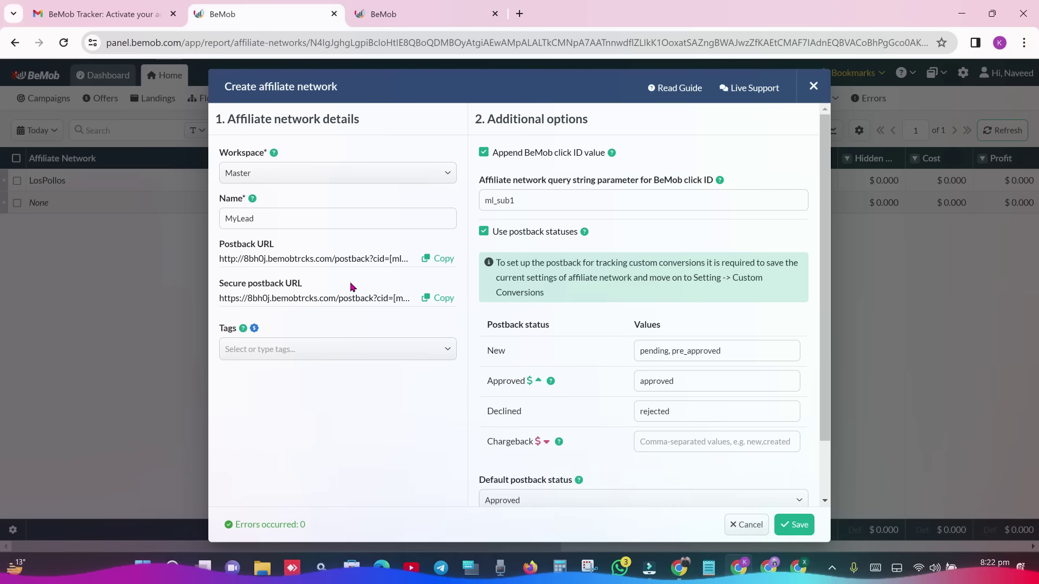
left_click(352, 290)
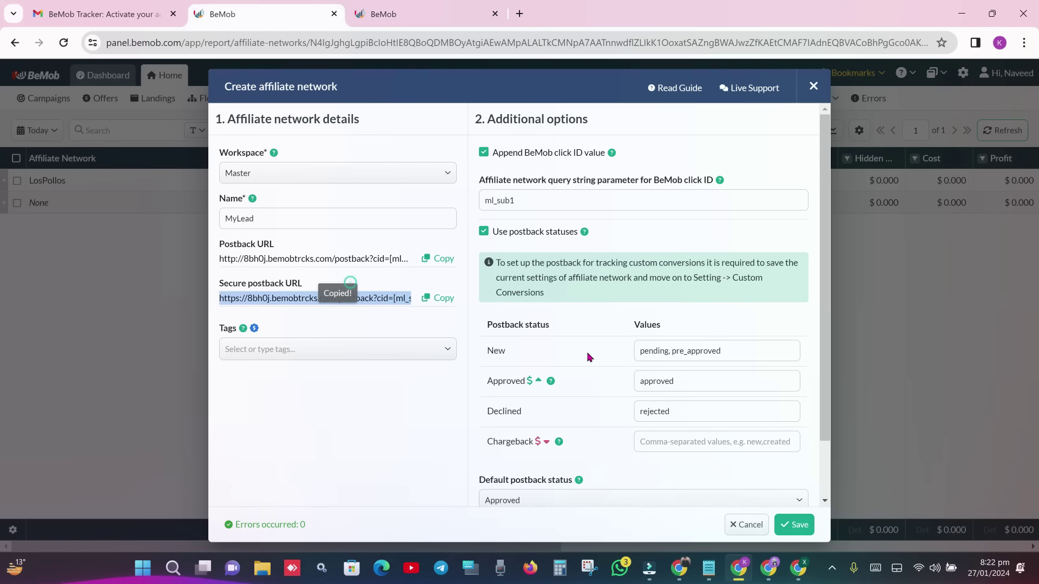
left_click(433, 259)
left_click(791, 524)
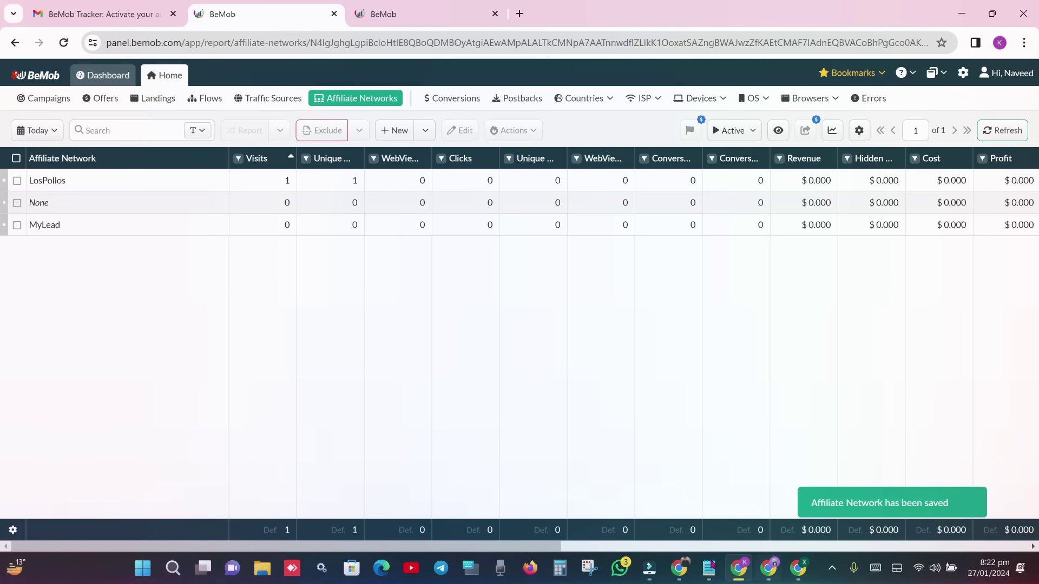
key("alt+Tab")
- Start a Postback API entry for the Adult Games Smartlink program using the BeMob URL
scroll(656, 296, "down", 3)
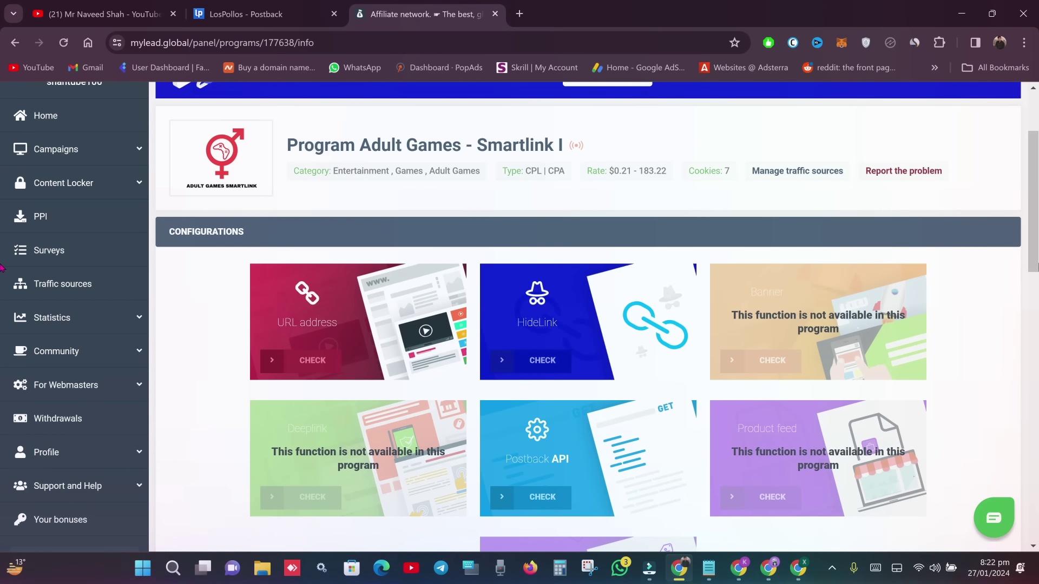
scroll(584, 361, "down", 2)
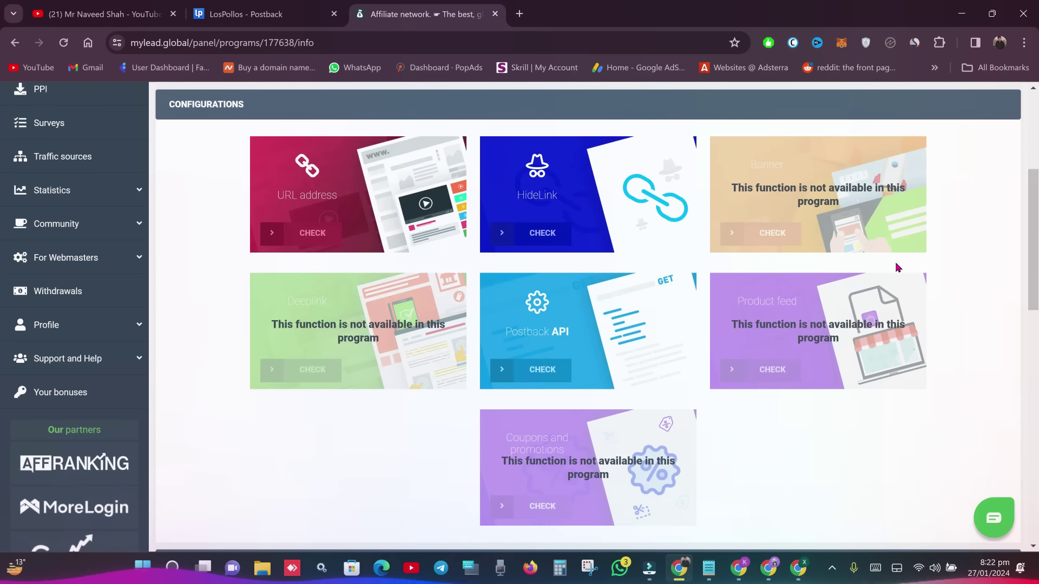
left_click(582, 328)
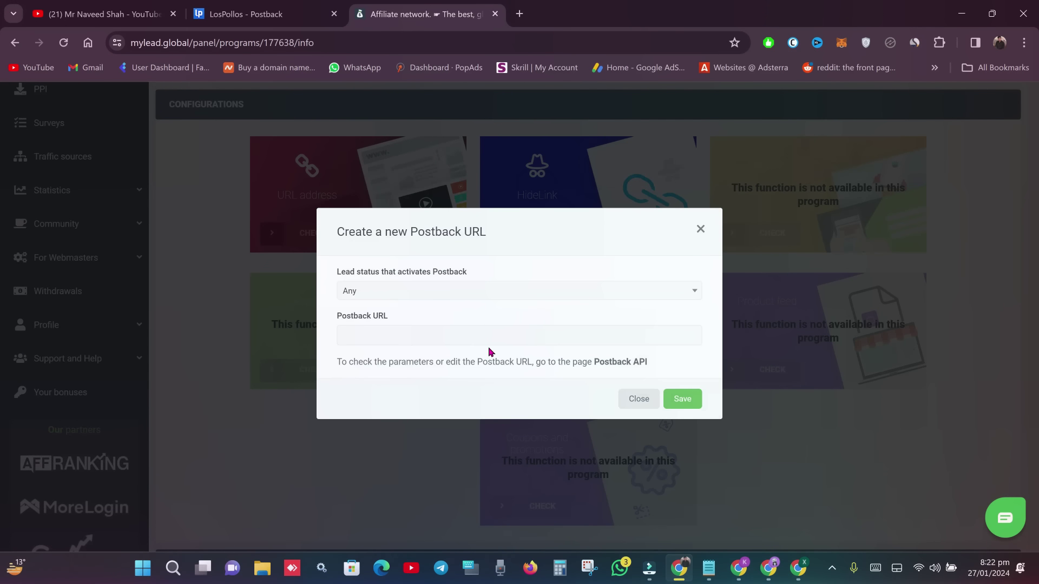
left_click(482, 340)
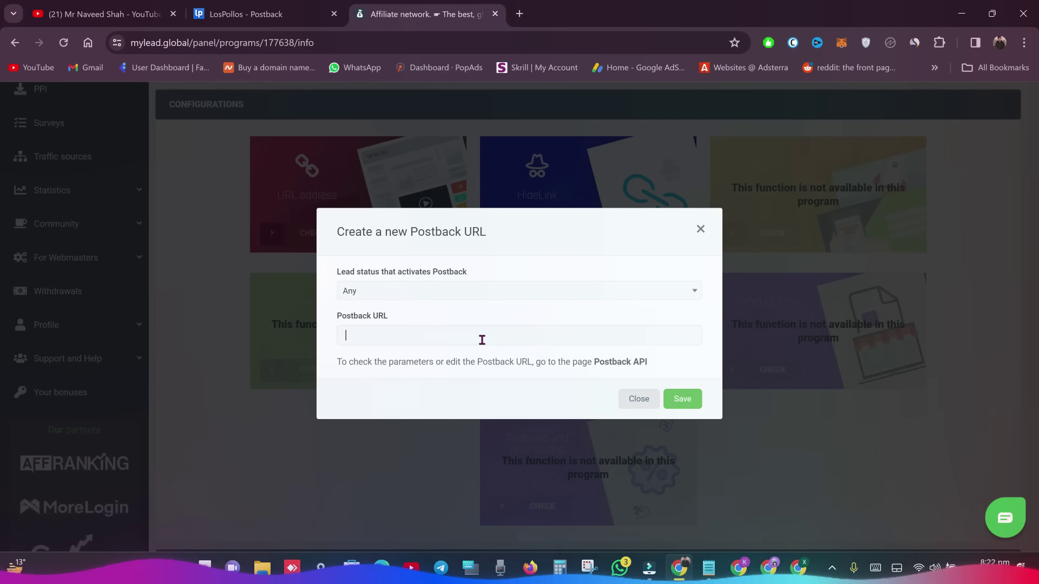
key("ctrl+v")
left_click(682, 399)
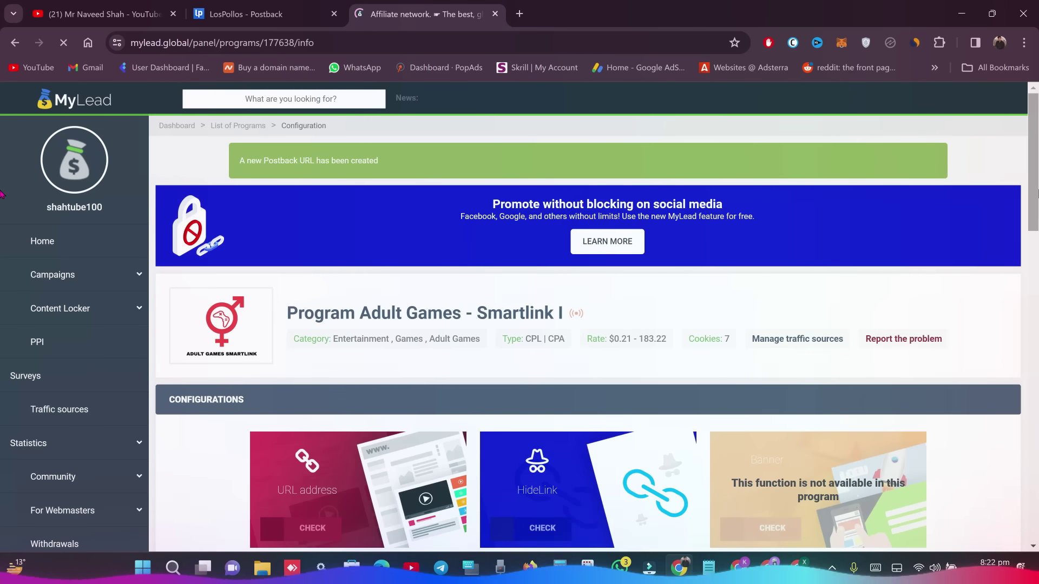
- Paste the BeMob postback URL into the Postback URL field and save it
scroll(595, 271, "down", 6)
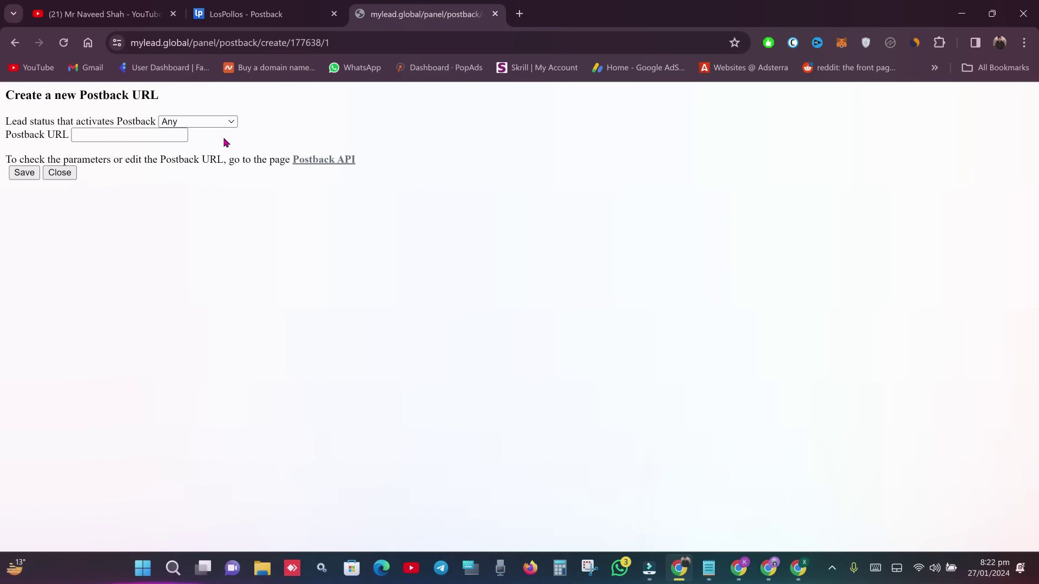
left_click(143, 136)
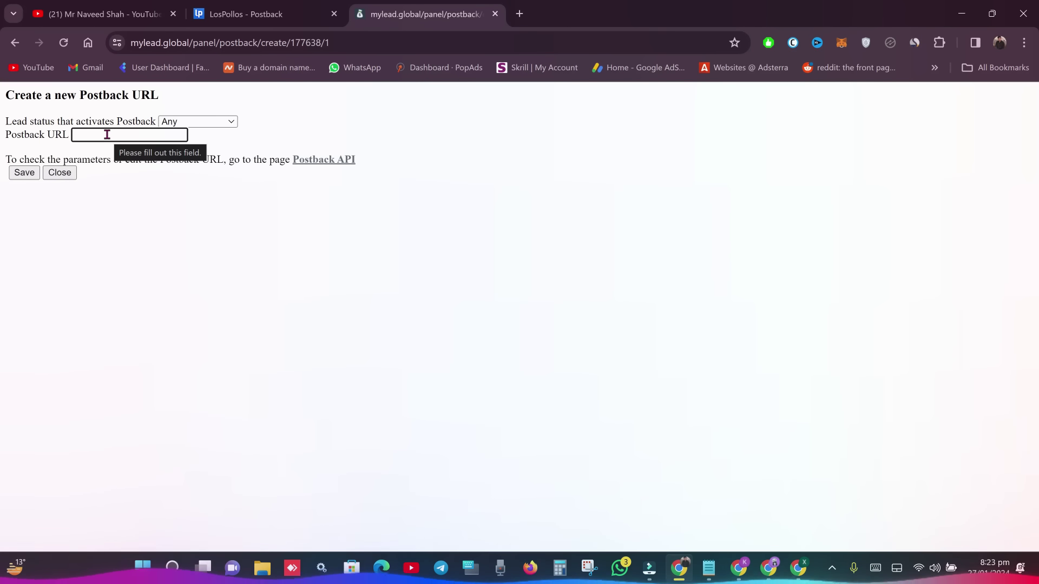
key("ctrl+v")
left_click(26, 174)
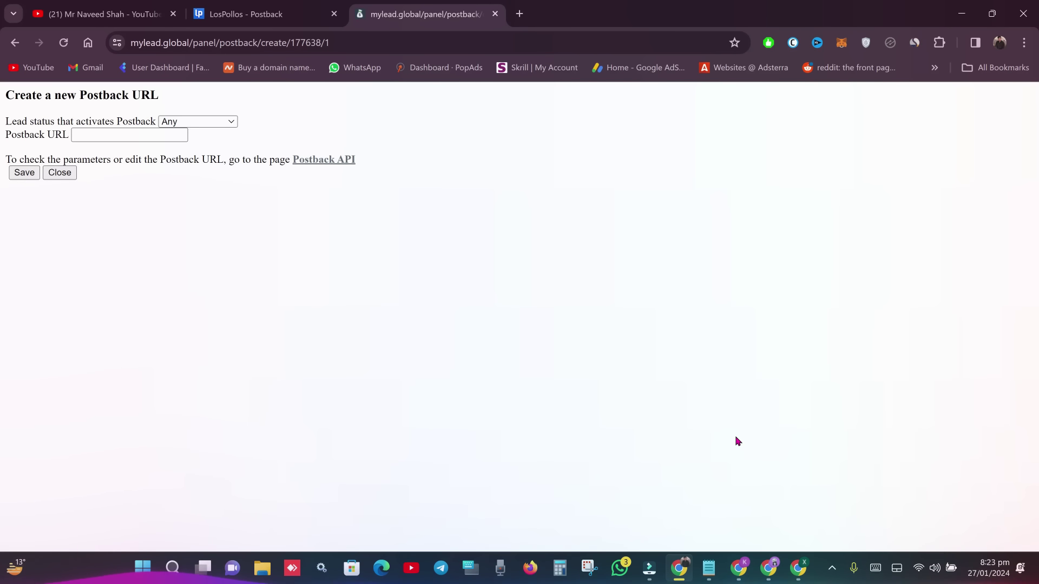
left_click(747, 571)
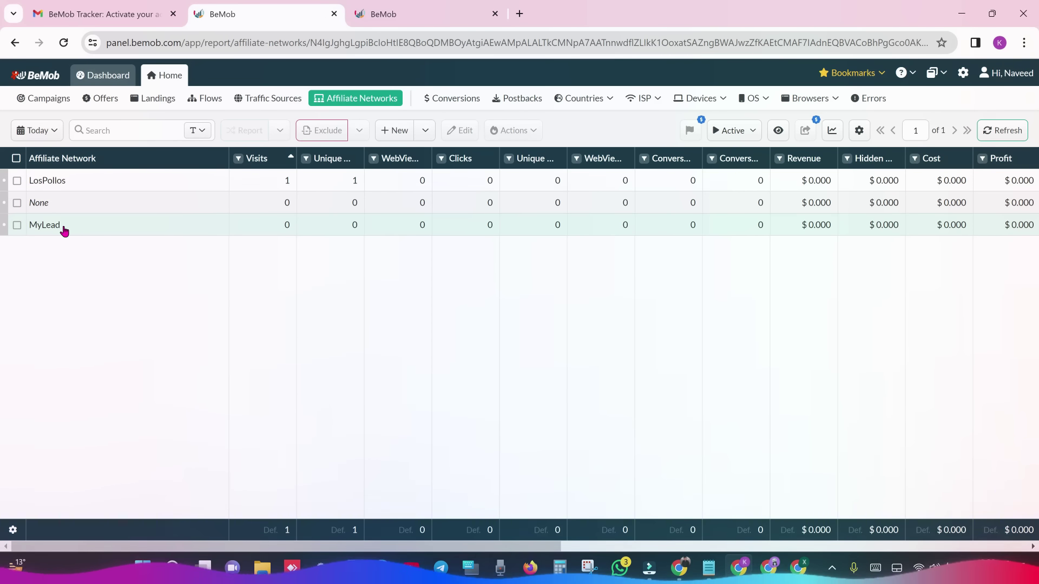
- Start a new offer named 'mylead offer' linked to the MyLead affiliate network
left_click(101, 98)
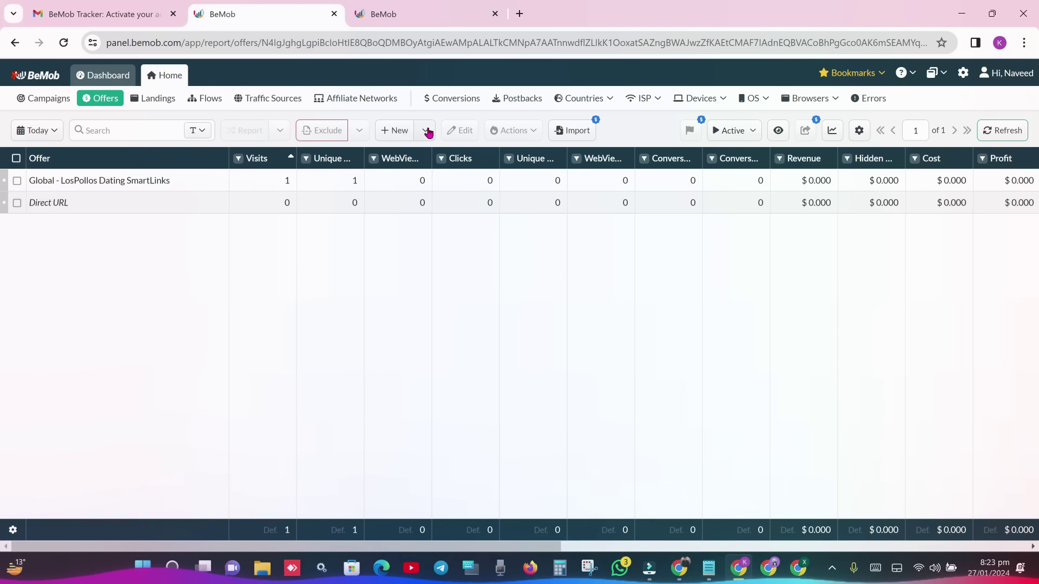
left_click(399, 135)
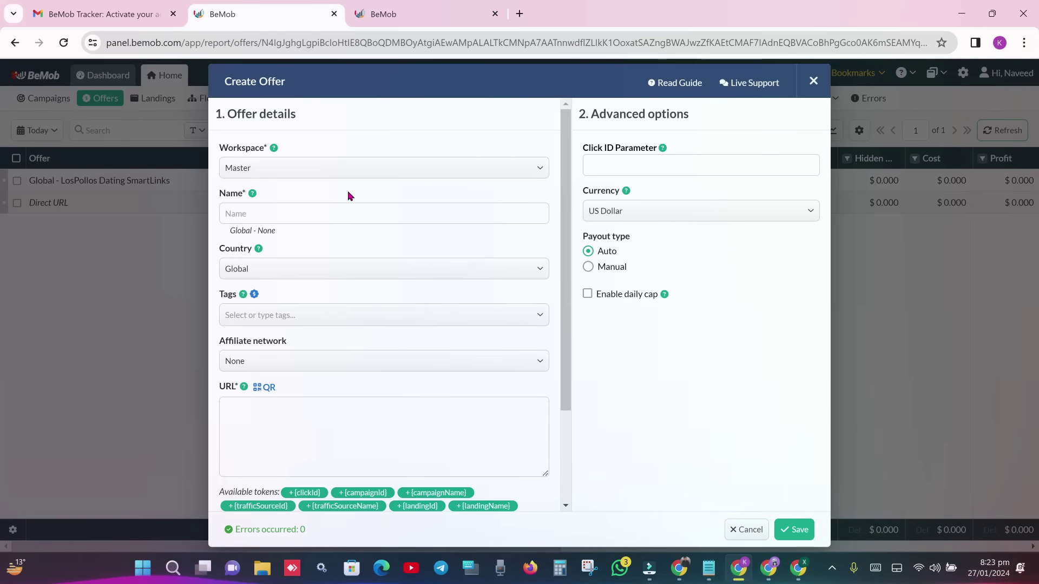
left_click(320, 208)
type("mylead offer")
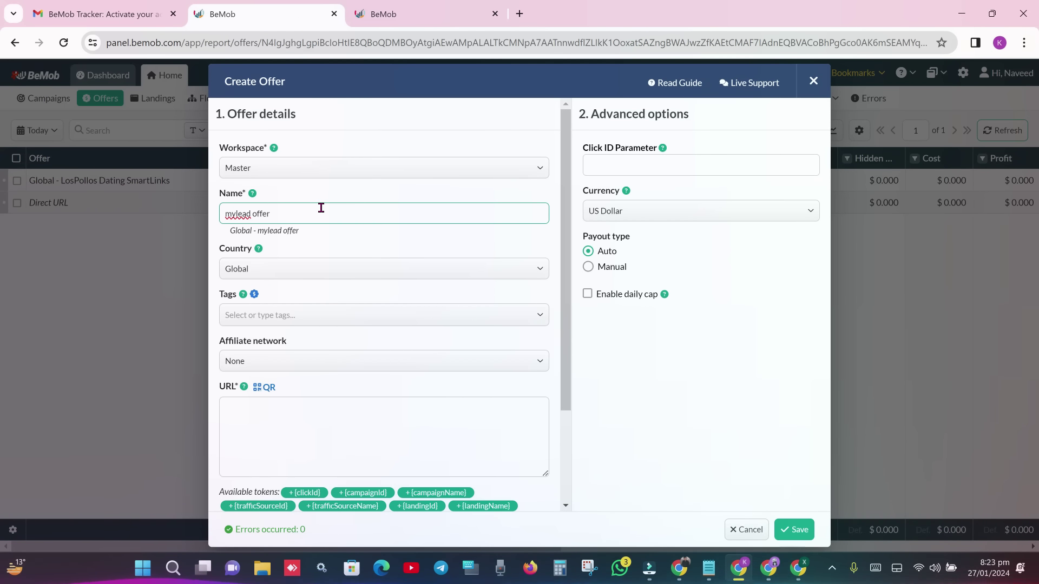
left_click(301, 355)
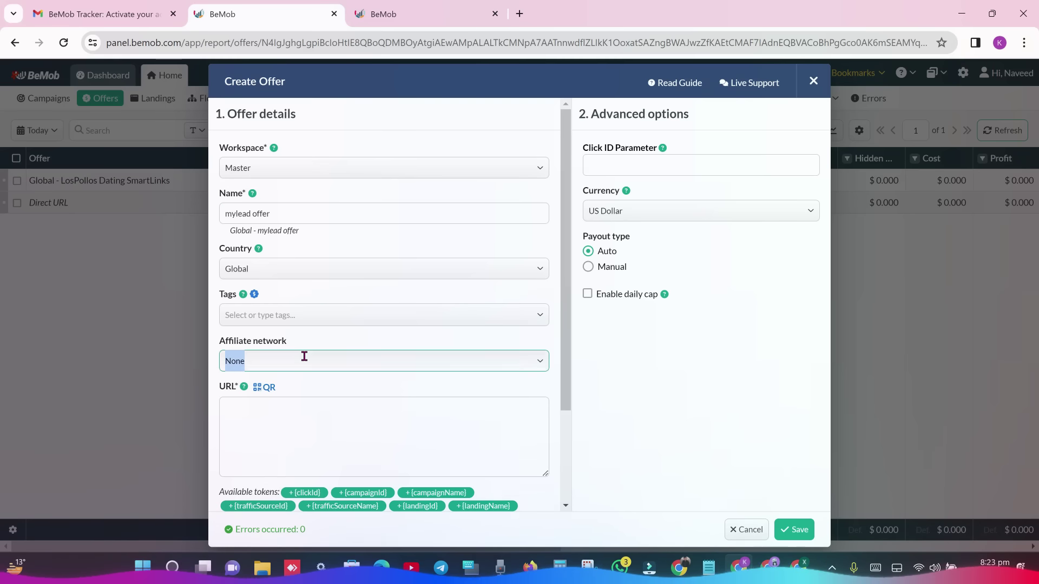
left_click(282, 429)
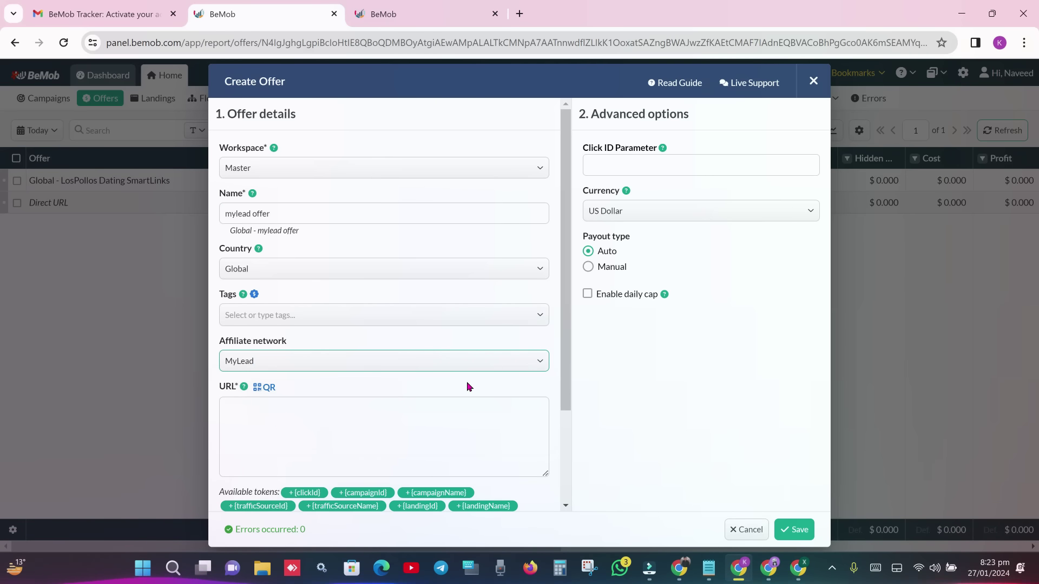
scroll(415, 369, "down", 1)
left_click(415, 368)
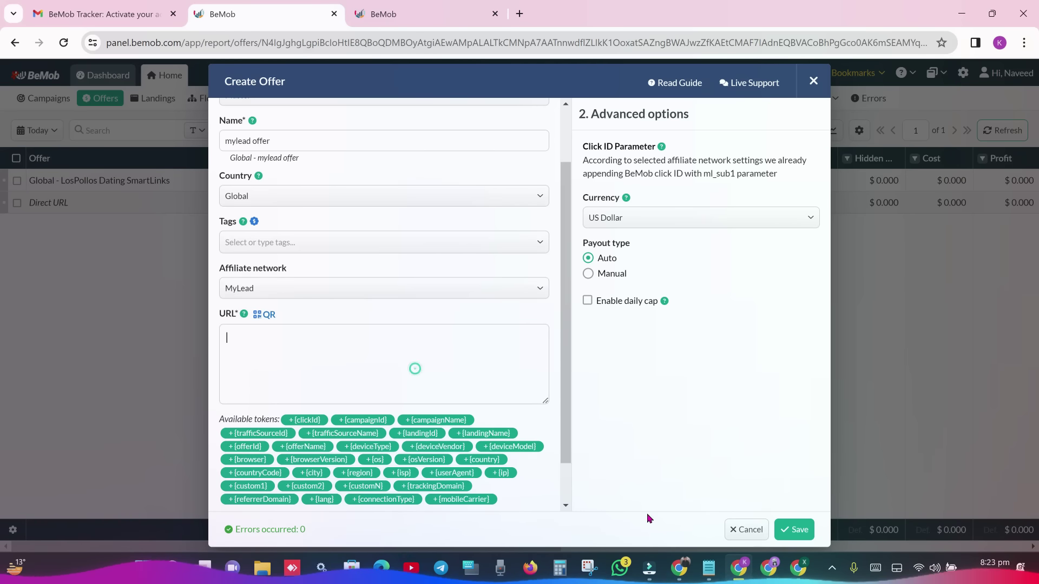
- Copy the hi configuration's smartlink URL from MyLead into the offer URL and save
left_click(679, 567)
left_click(14, 42)
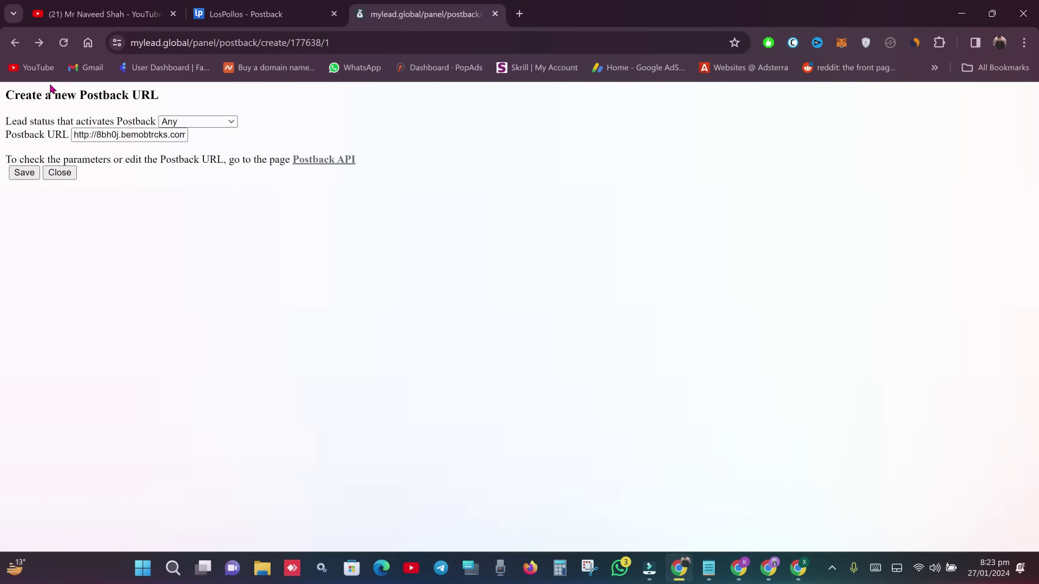
left_click(15, 42)
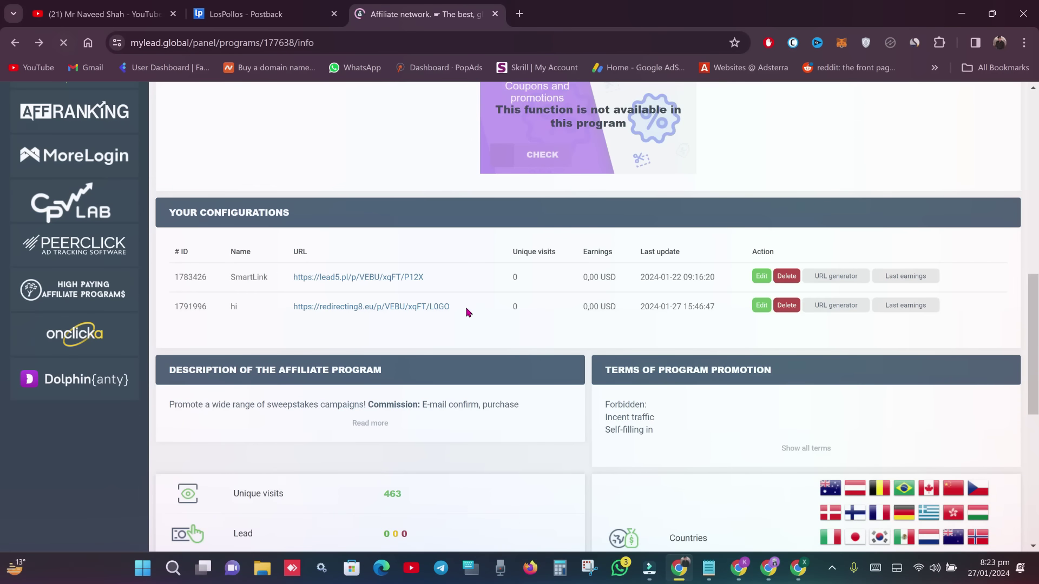
left_click_drag(464, 306, 292, 308)
key("ctrl+c")
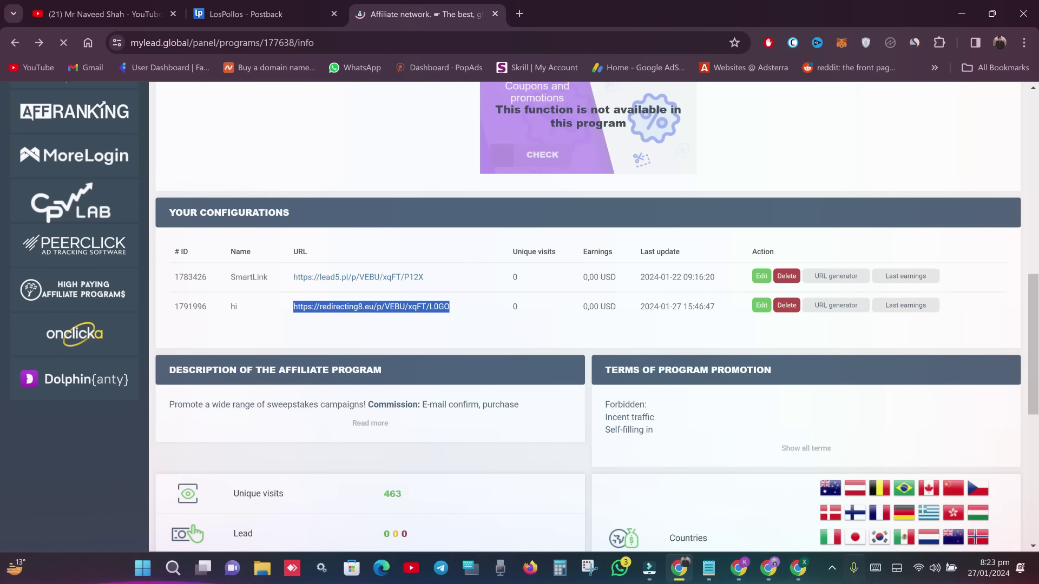
left_click(739, 568)
left_click(485, 368)
key("ctrl+v")
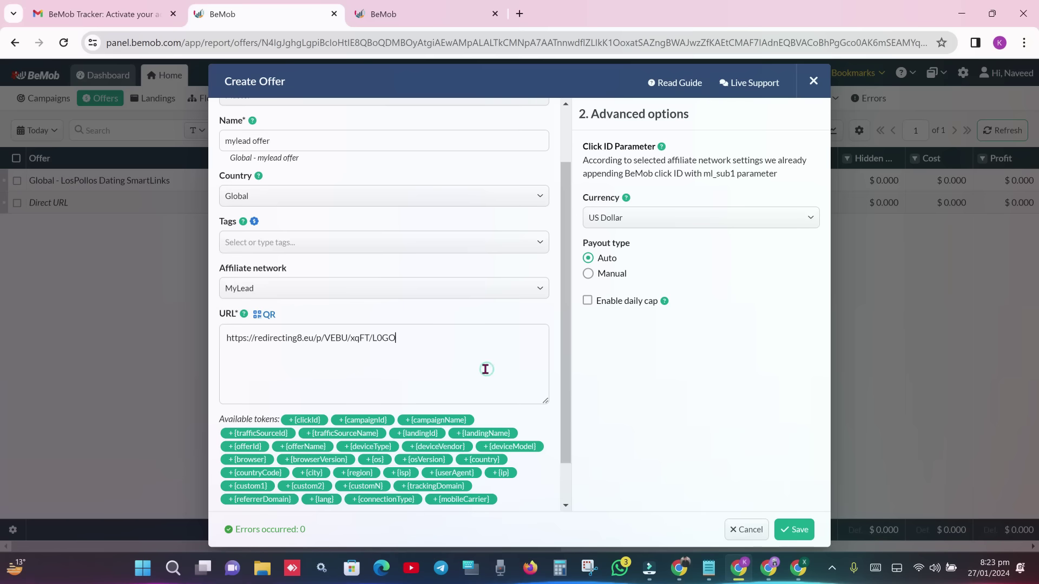
left_click(732, 373)
key("Return")
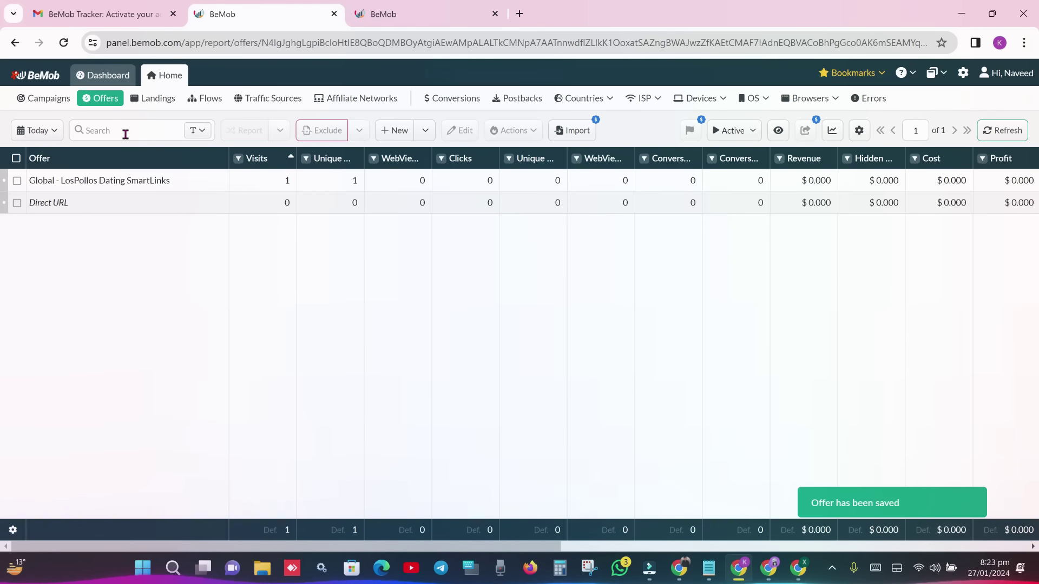
left_click(67, 101)
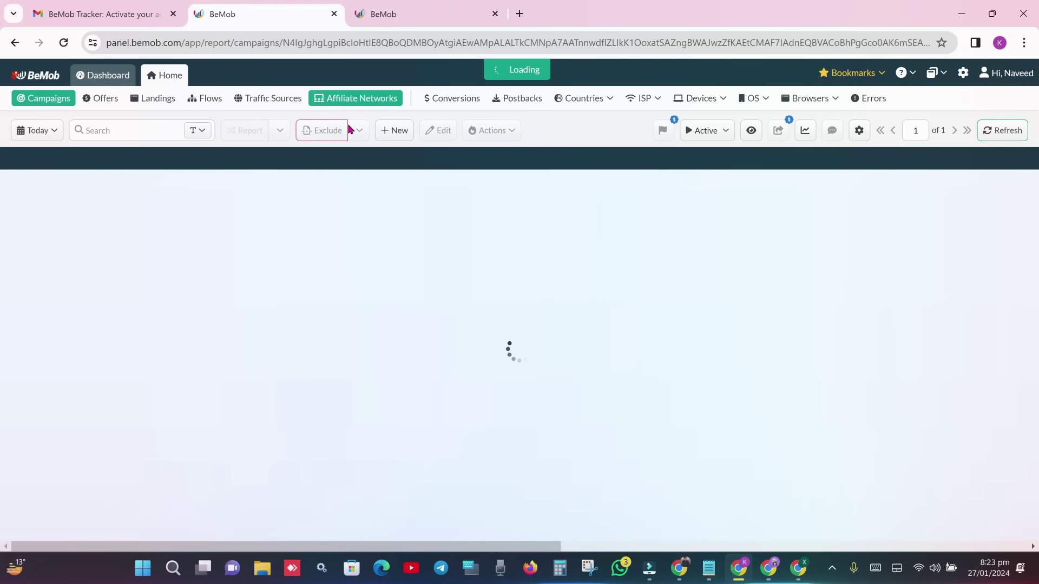
- Start a ClickAdilla: Popunder/Banner campaign named 'mylead smartlinks'
left_click(398, 129)
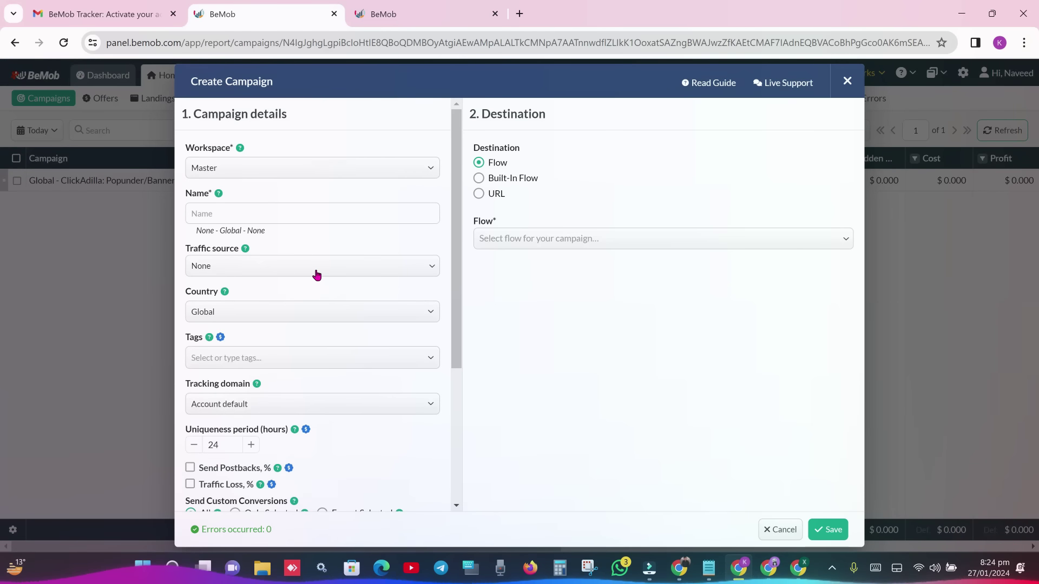
left_click(316, 269)
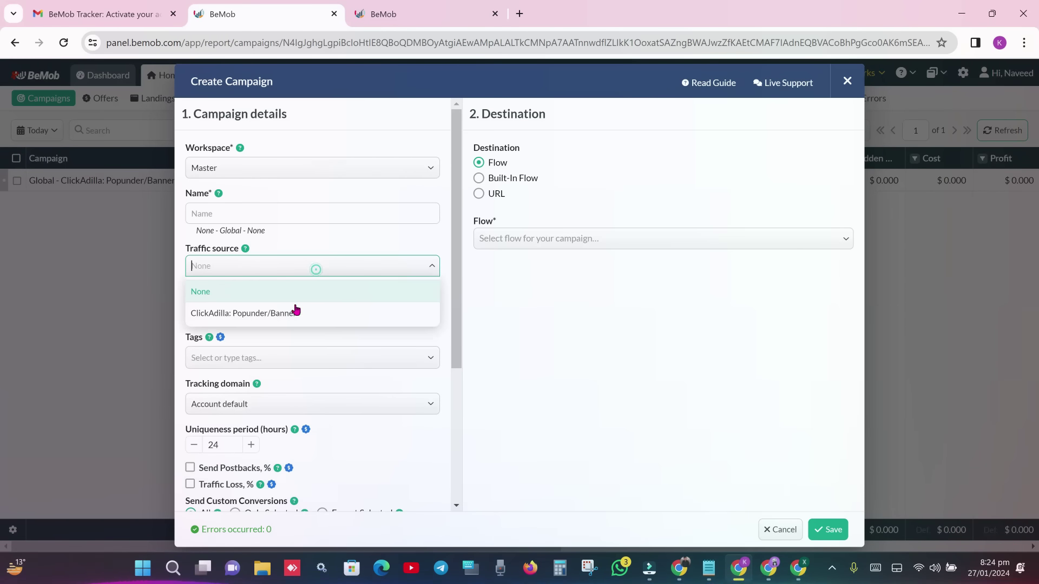
left_click(272, 318)
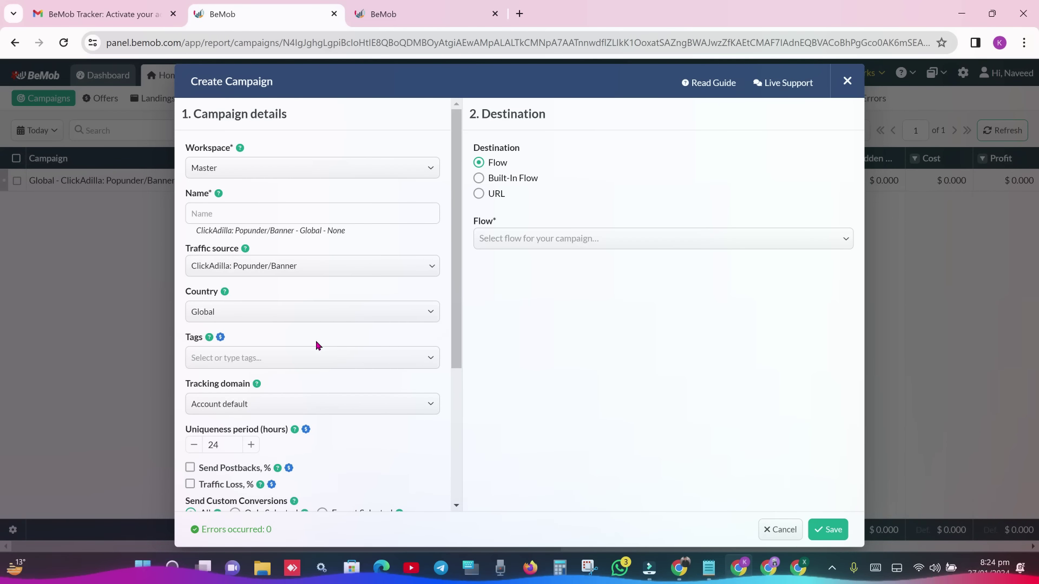
scroll(460, 281, "down", 1)
left_click(312, 202)
type("mylead snm")
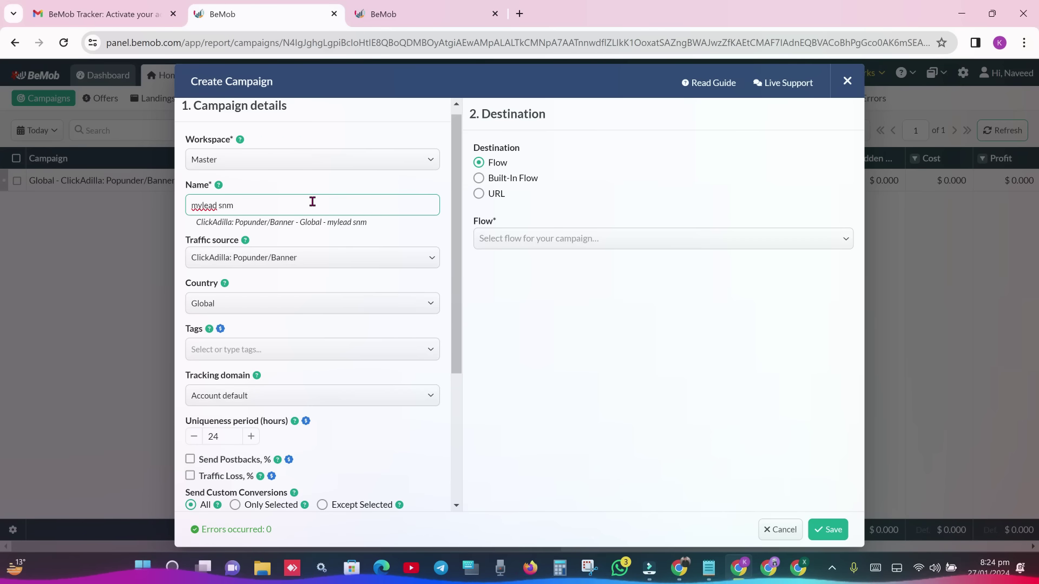
key("BackSpace")
key("BackSpace")
type("martlinks")
left_click(626, 345)
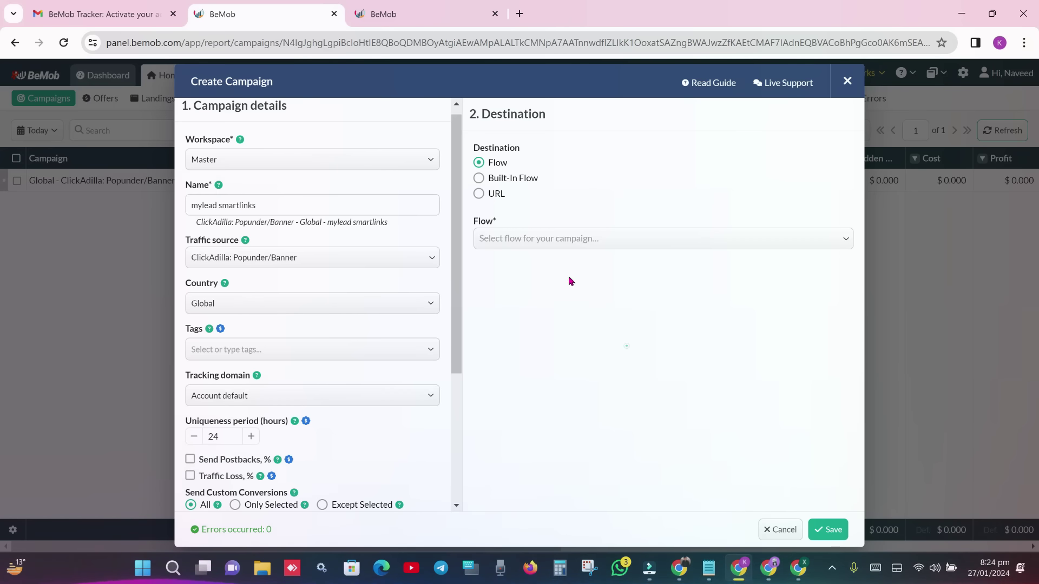
- Use a Built-In Flow without landings, sending traffic to Global - mylead offer, and save
scroll(454, 244, "down", 4)
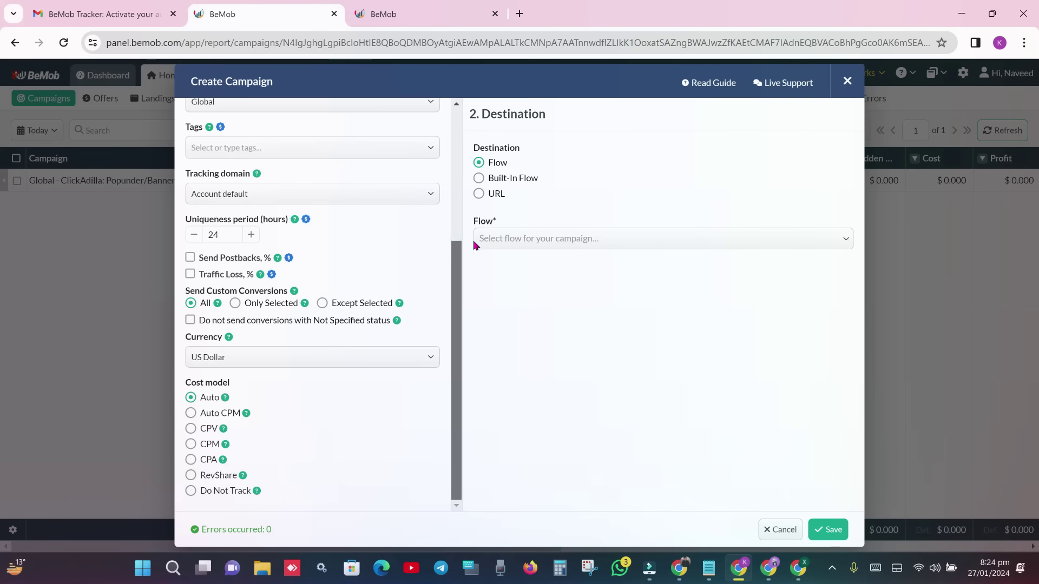
scroll(460, 244, "up", 4)
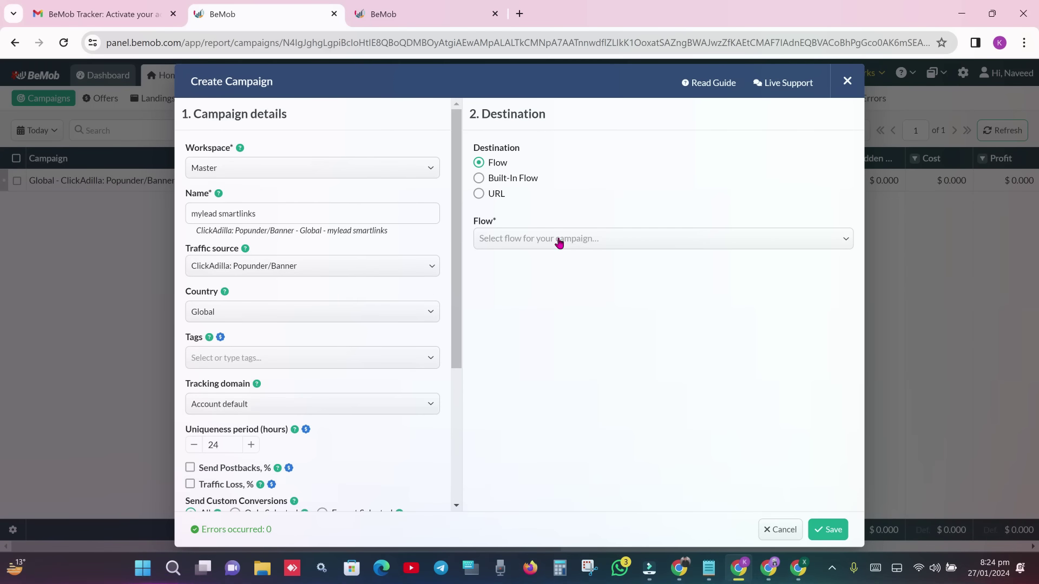
left_click(500, 178)
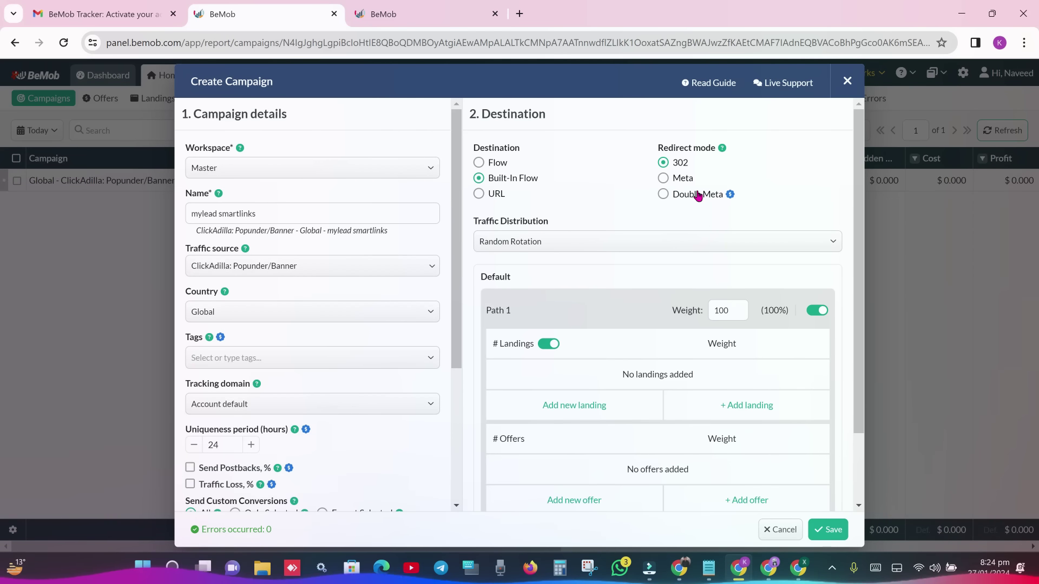
left_click(546, 344)
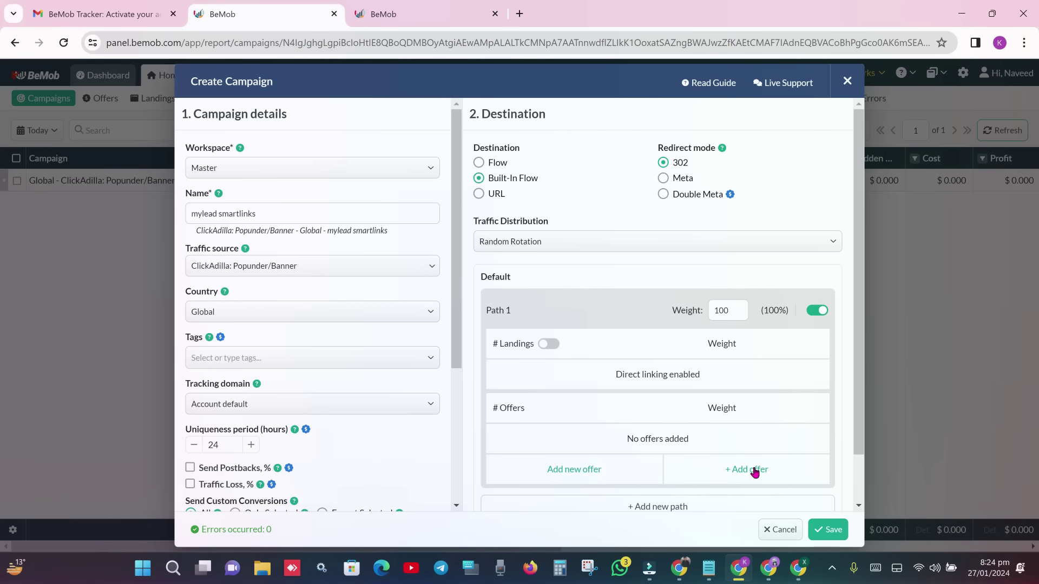
left_click(752, 469)
left_click(606, 442)
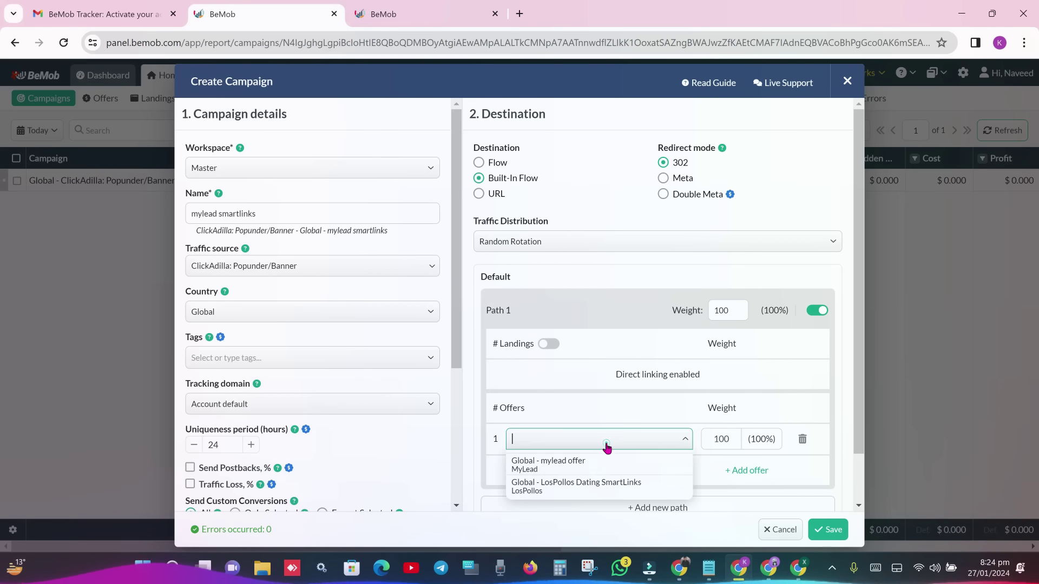
left_click(566, 469)
left_click(818, 532)
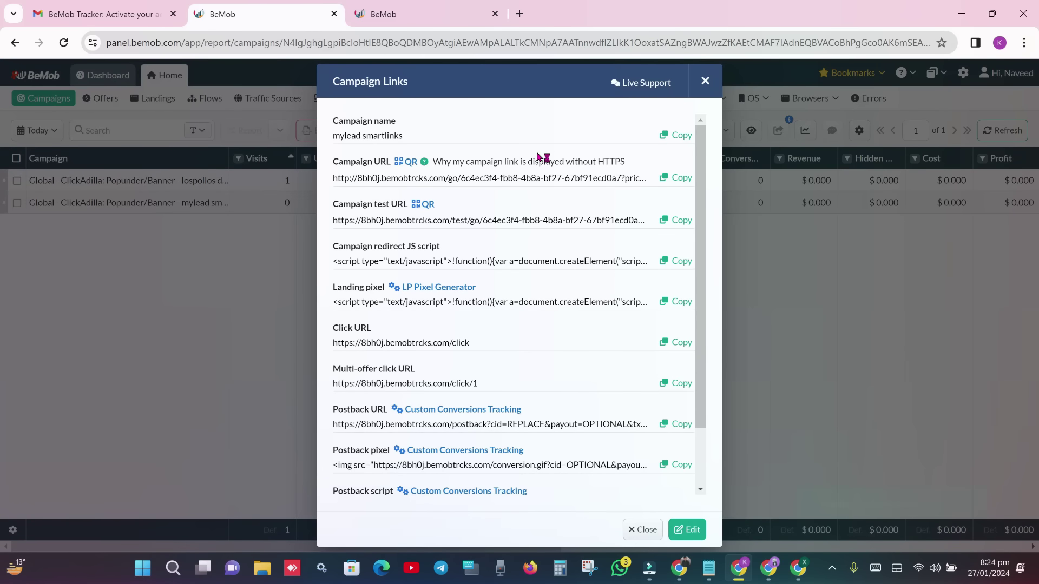
- Test the mylead smartlinks campaign URL in a new tab and confirm it reaches redirecting8.eu
left_click(676, 178)
left_click(521, 14)
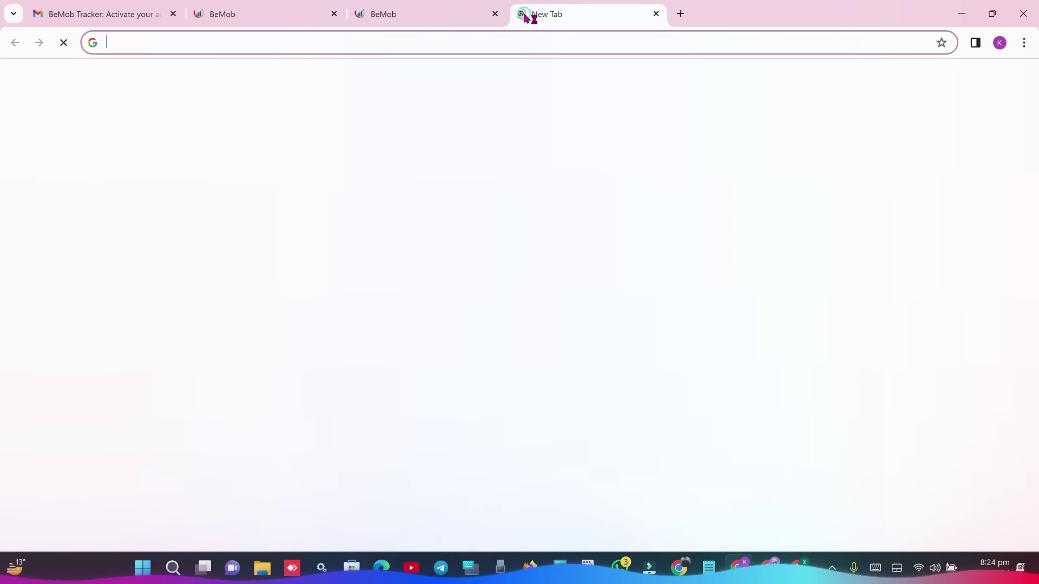
key("ctrl+v")
key("Return")
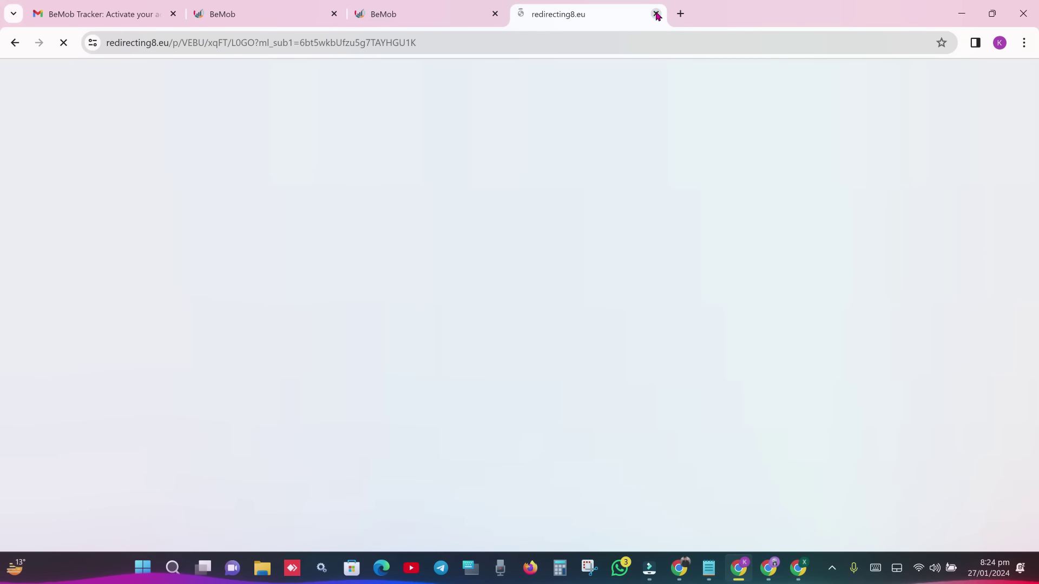
key("ctrl+w")
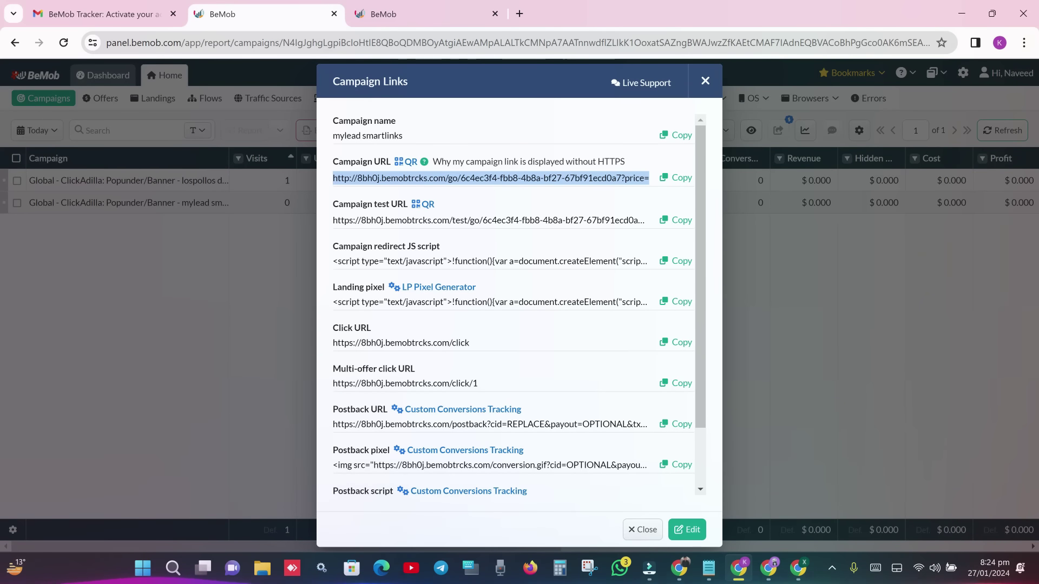
key("alt+Tab")
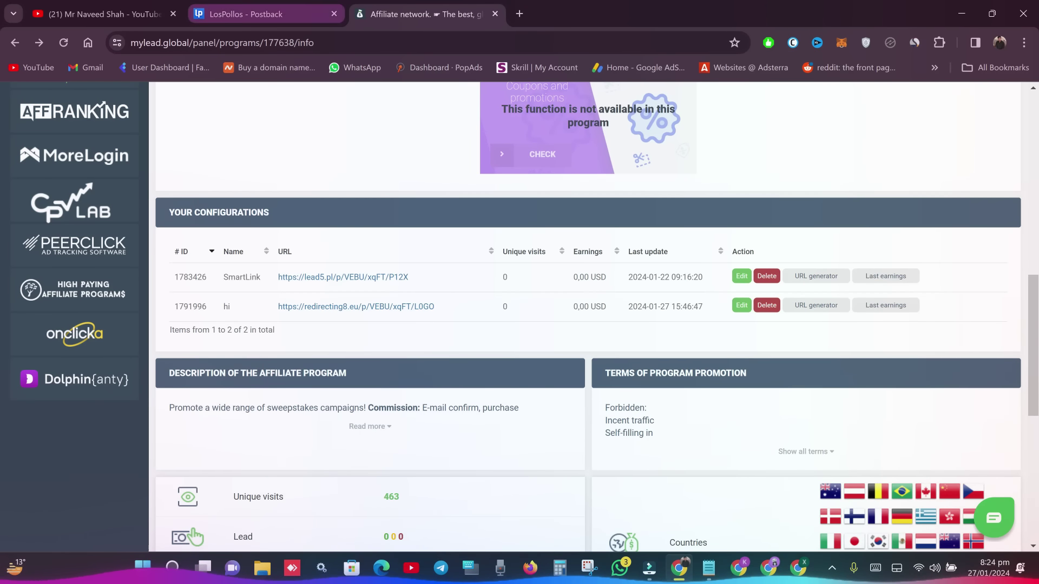
- Review LosPollos's global BeMob postback URL and its test log, then return to MyLead
key("ctrl+shift+Tab")
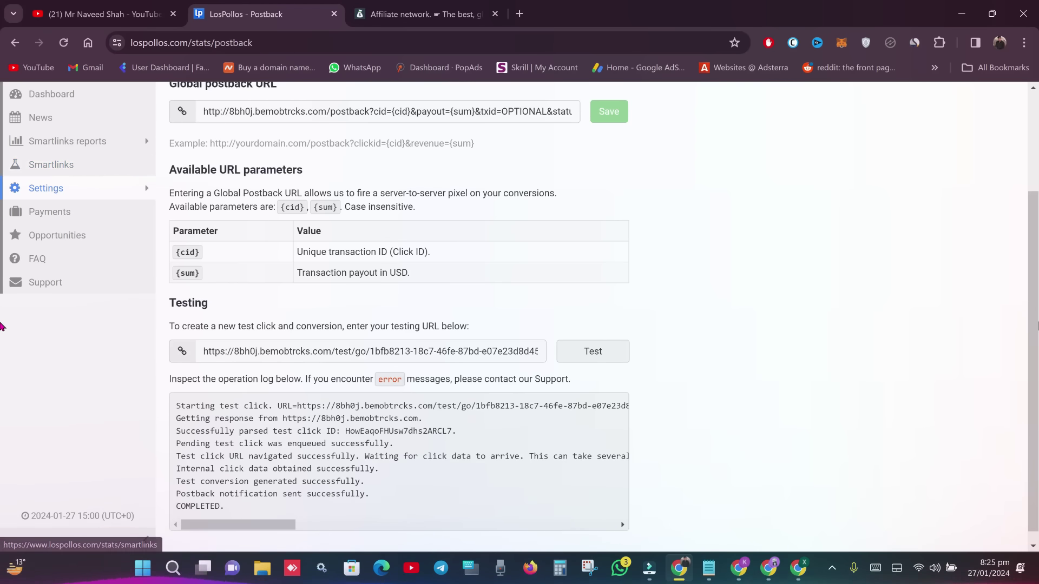
scroll(162, 228, "up", 3)
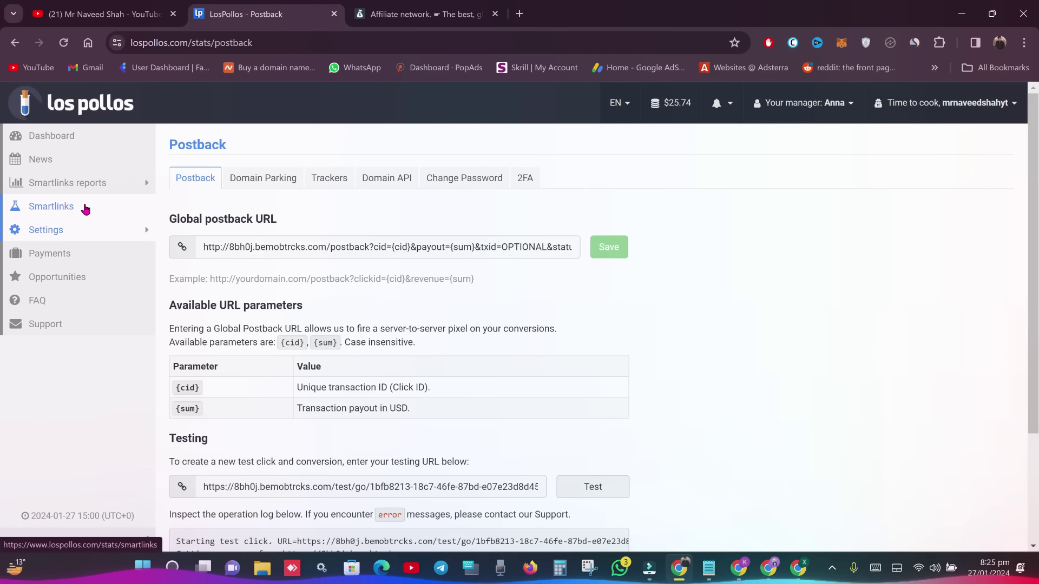
left_click(422, 13)
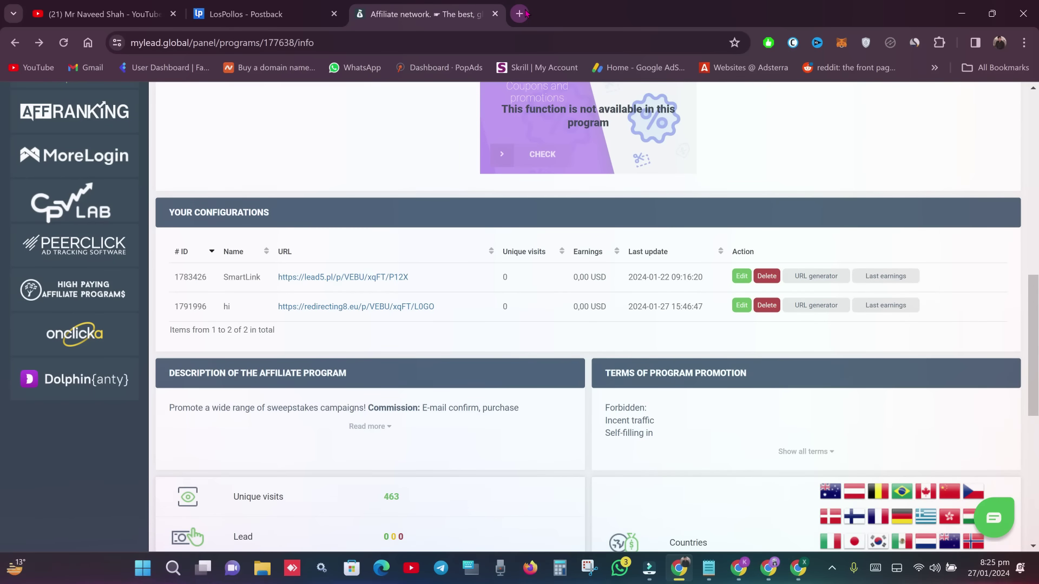
- Open cpalead.com/login.php in a new tab, log in as a publisher, then return to YouTube
left_click(519, 14)
type("cpalead.com/login.php")
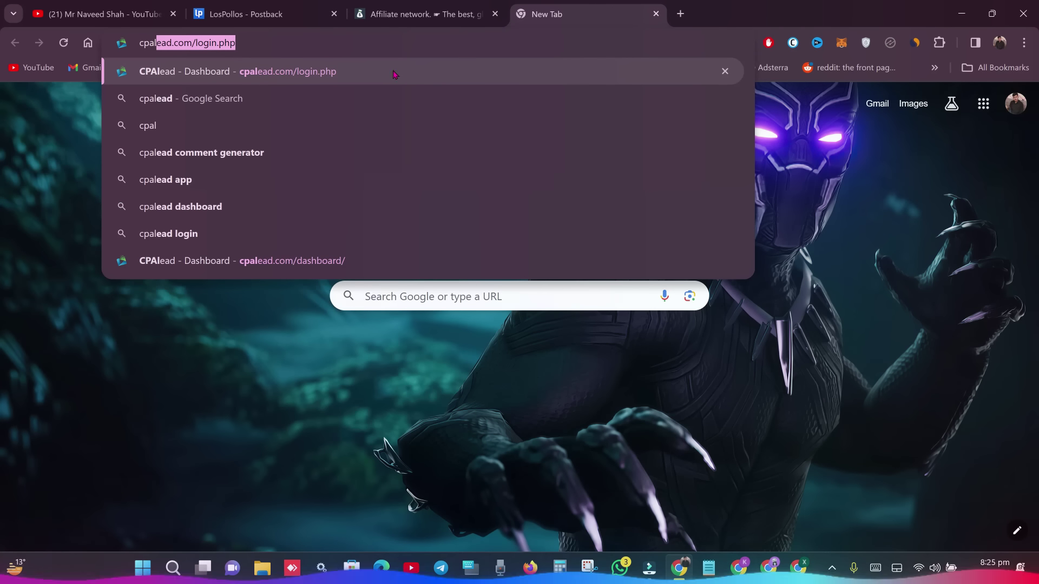
left_click(393, 74)
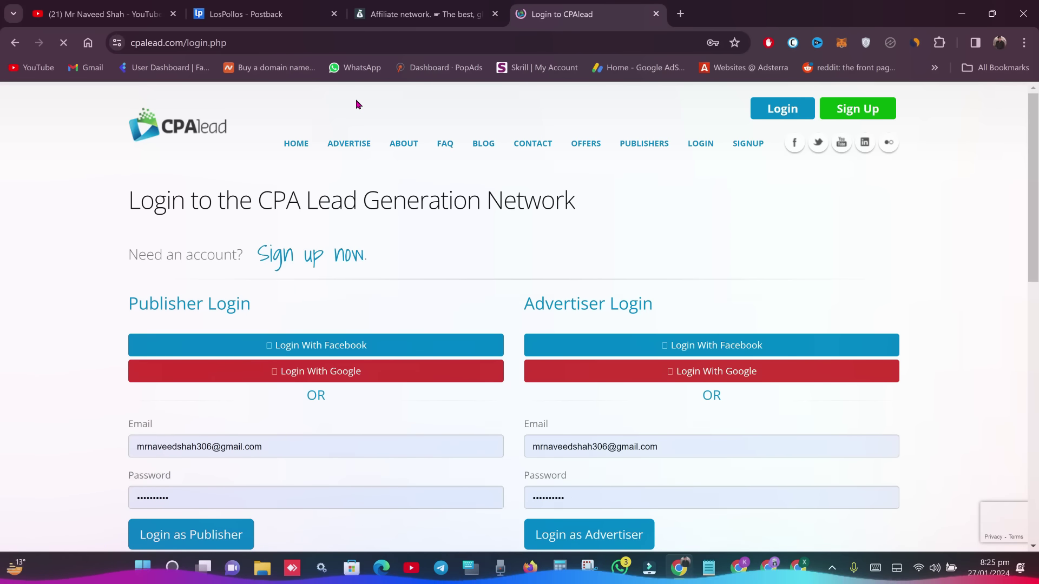
left_click(219, 525)
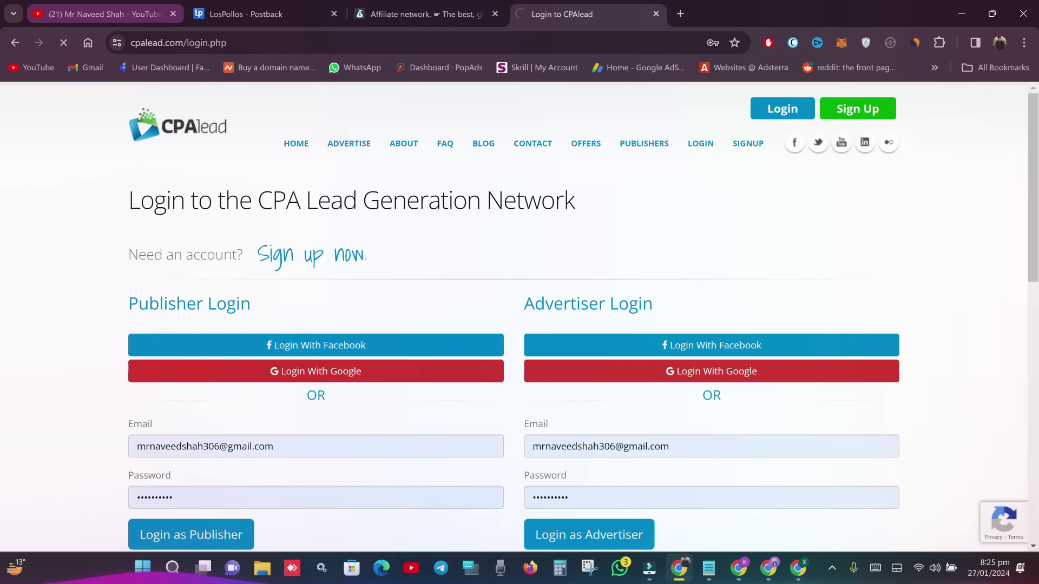
left_click(103, 14)
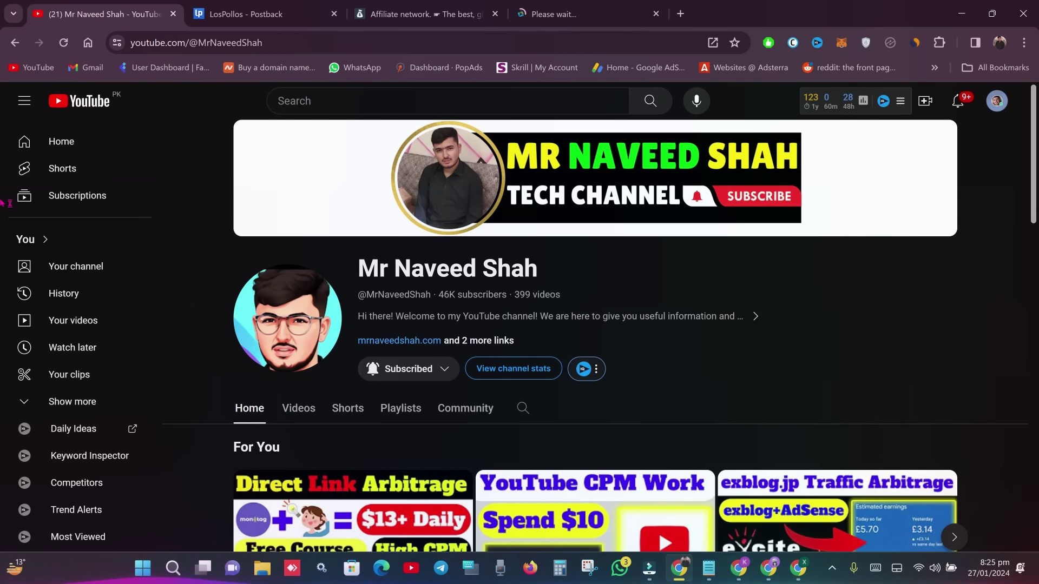
- Scroll the channel's recommended videos, then bring up the Notepad notes on affiliate, traffic and tracking networks
scroll(5, 216, "down", 2)
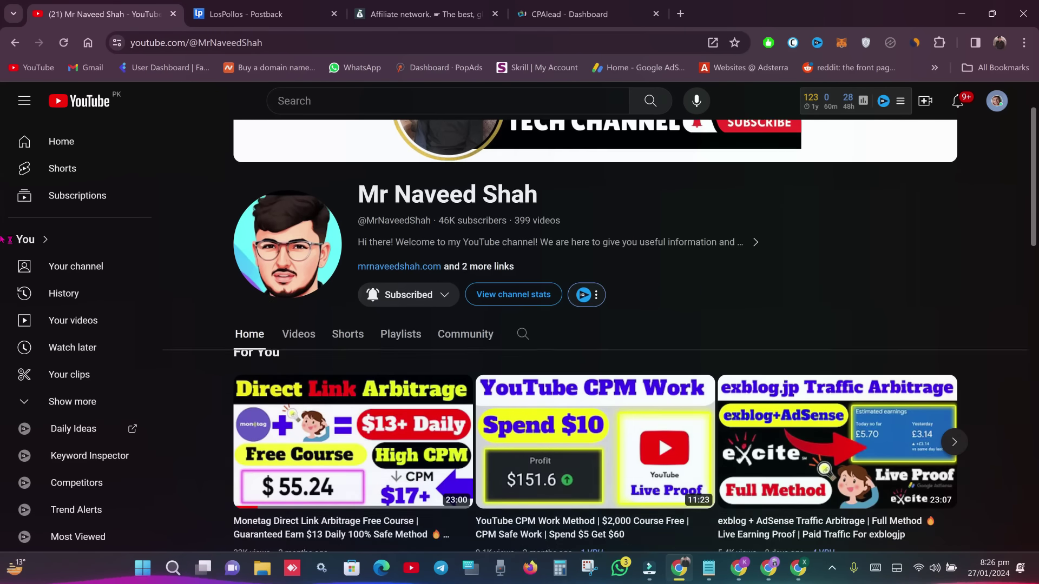
scroll(3, 238, "down", 3)
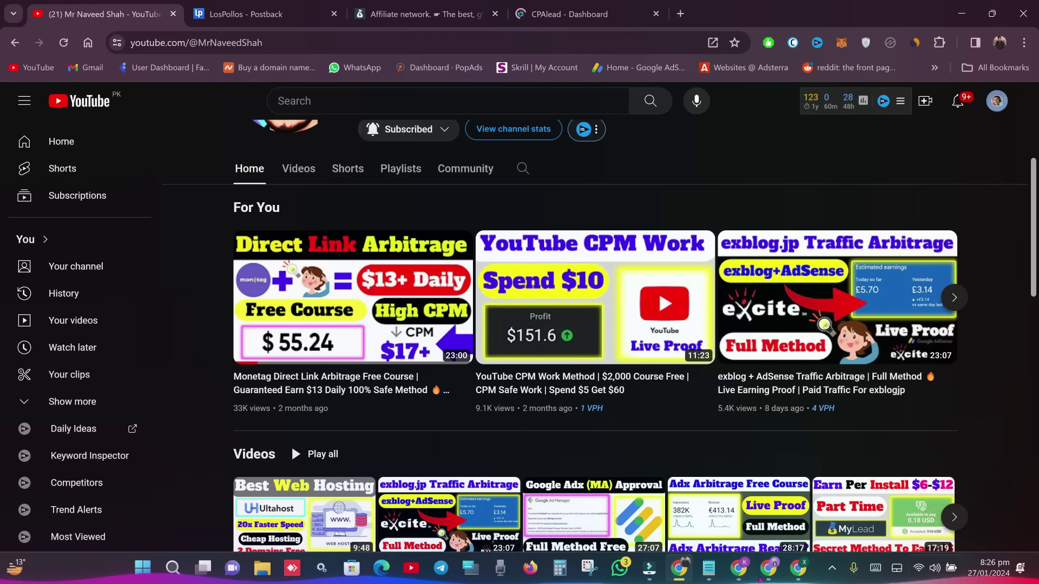
left_click(709, 568)
left_click(421, 198)
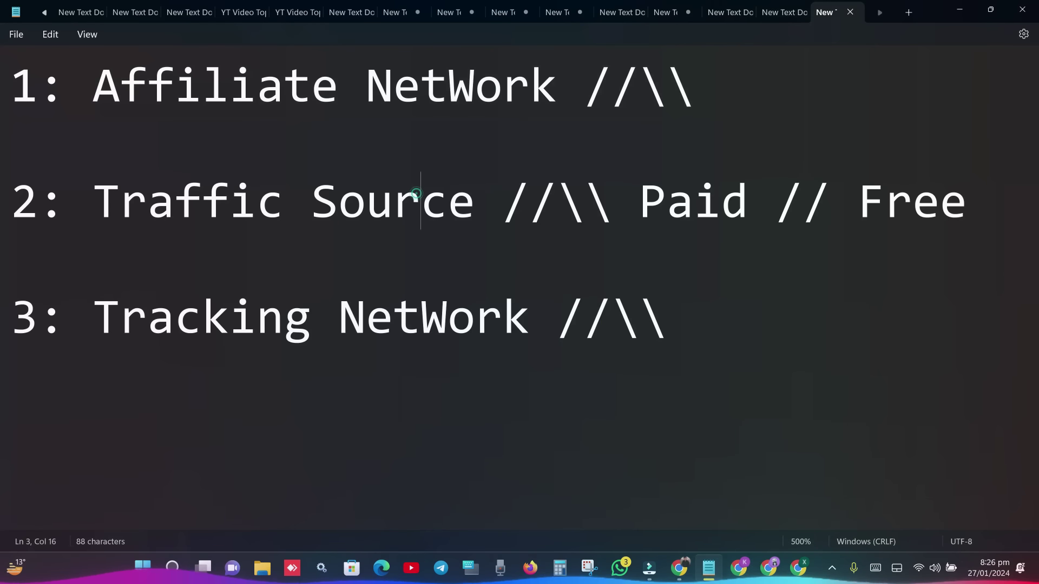
- Highlight the three note lines, then the word 'Paid' as a traffic source type, and go back to YouTube
left_click_drag(11, 81, 768, 315)
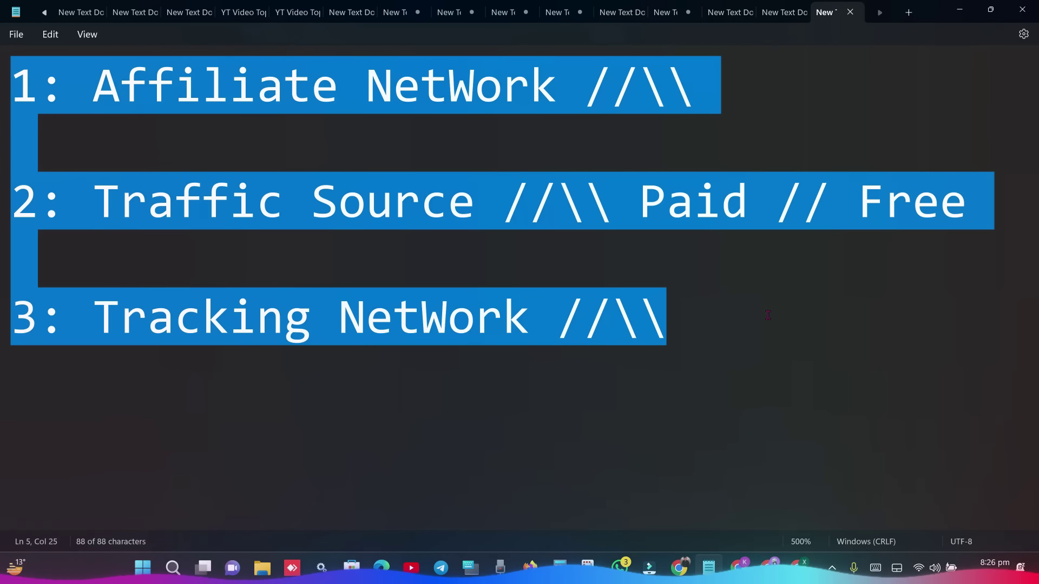
left_click(688, 200)
left_click_drag(639, 200, 725, 209)
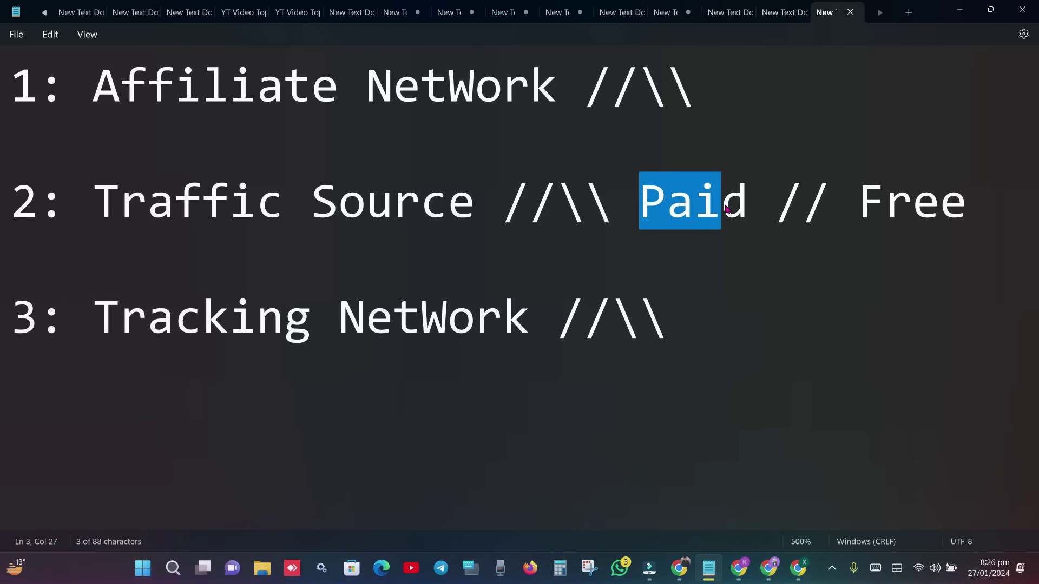
left_click(830, 209)
left_click_drag(844, 210, 912, 206)
left_click_drag(748, 206, 648, 205)
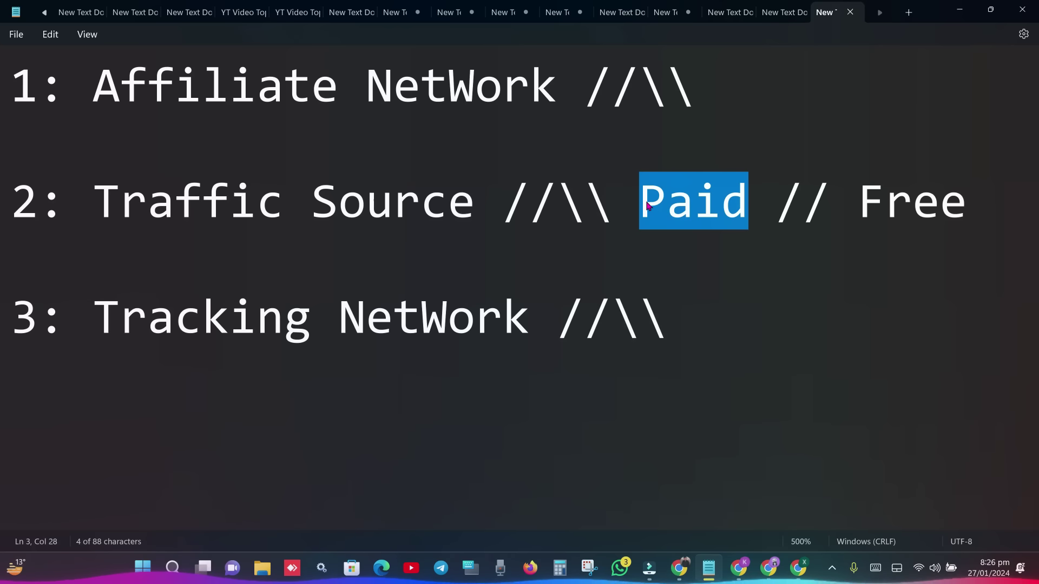
left_click(692, 566)
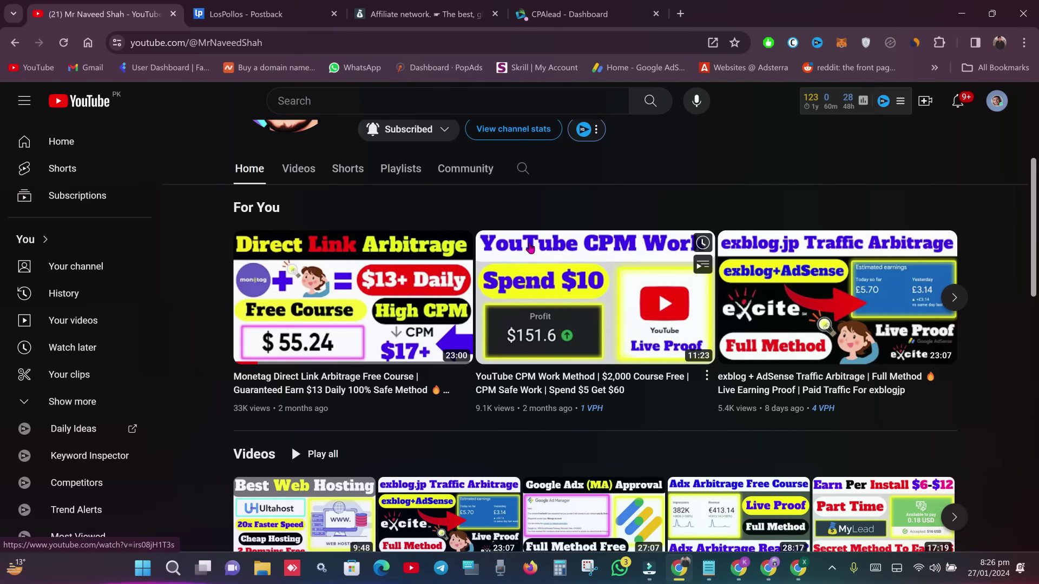